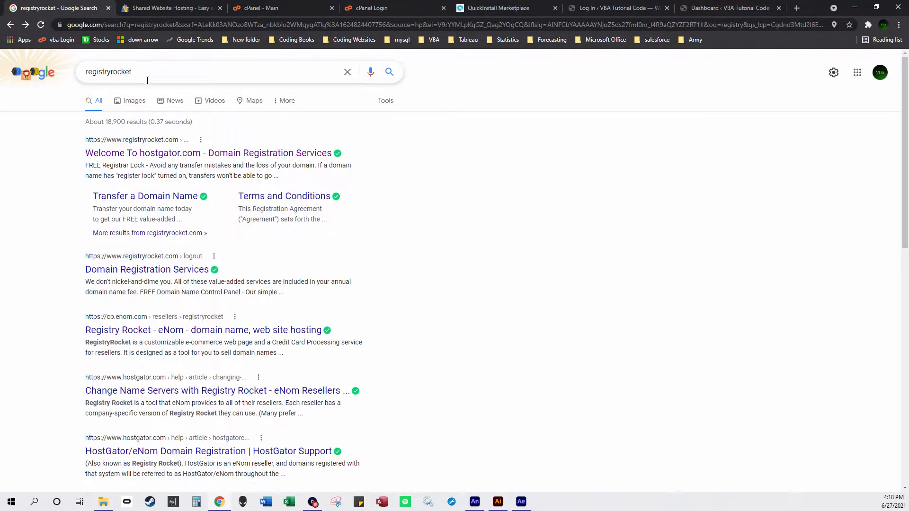
Step: Open the RegistryRocket domain registration site from the search results and check the domain registeryourdomainnameherehere with the .com extension
left_click(164, 160)
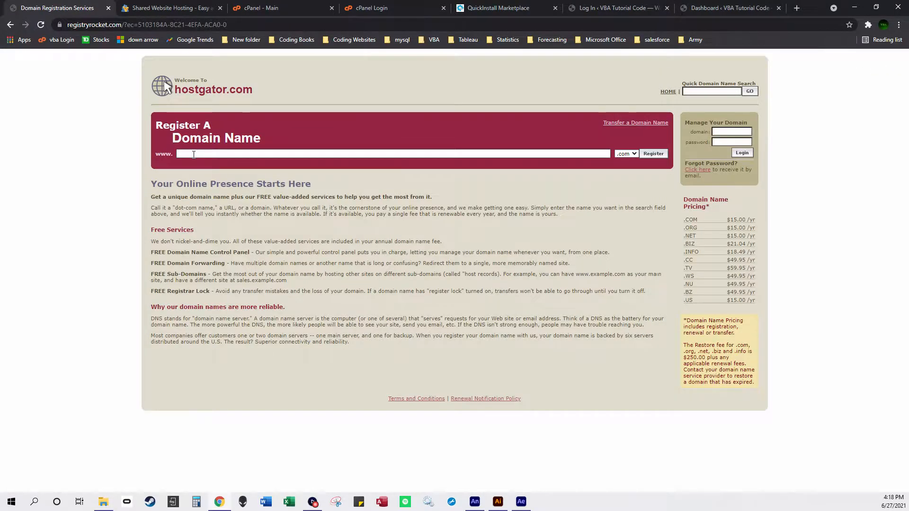
left_click(194, 154)
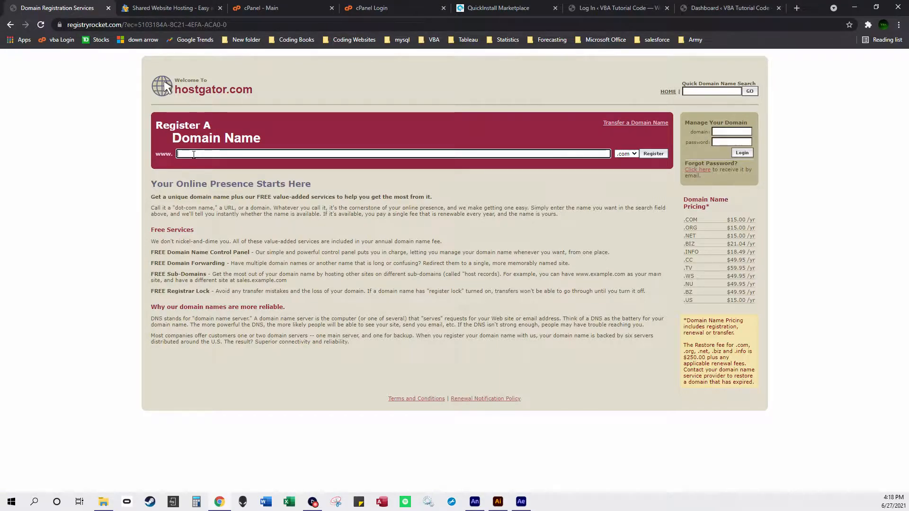
type("registeryourdomainnamehere")
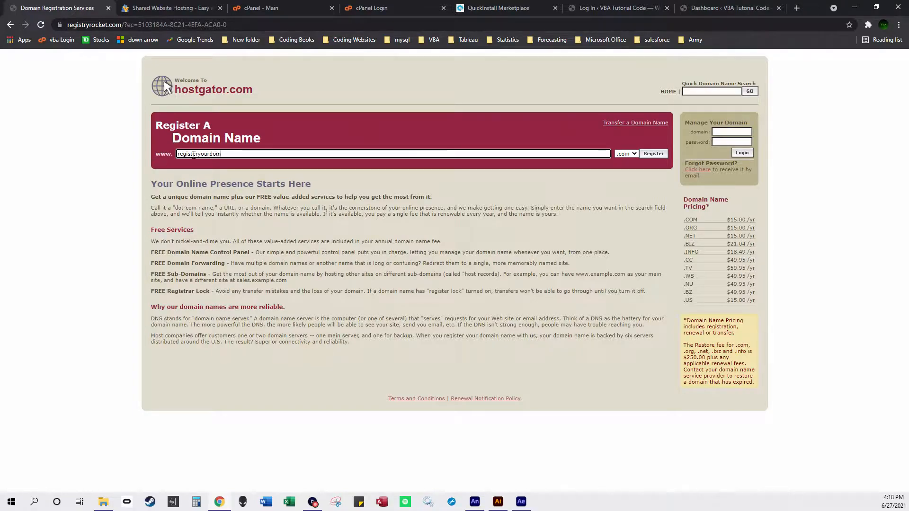
type("here")
left_click(634, 156)
left_click(638, 166)
left_click(660, 158)
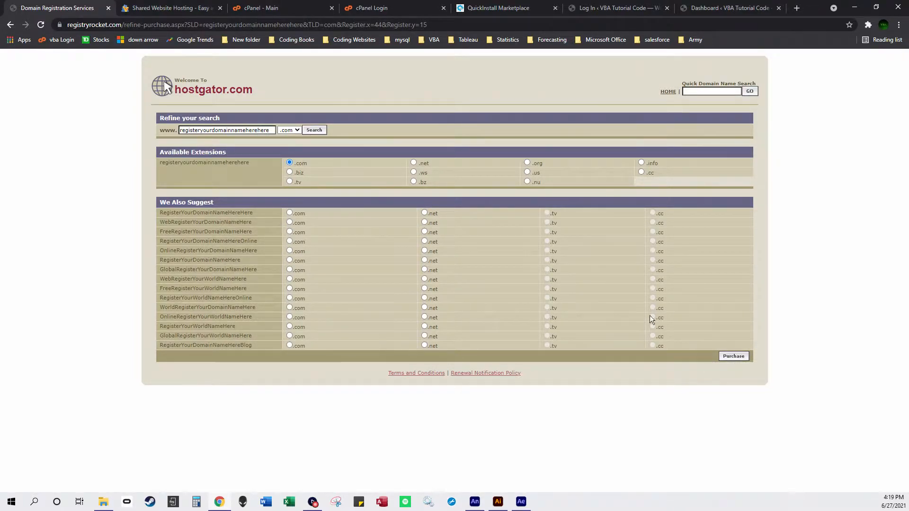
Step: Proceed to purchase the selected .com domain and examine the password, registrant and credit card sections of the registration form
left_click(737, 358)
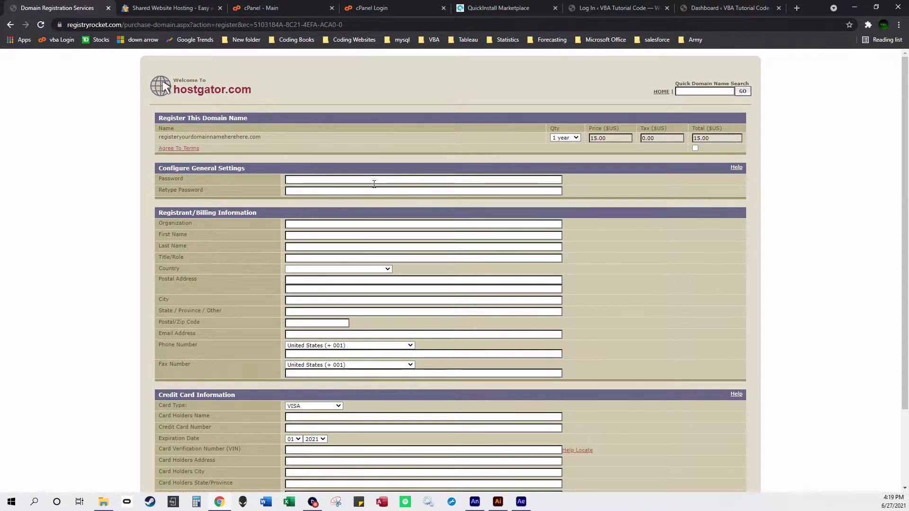
left_click(366, 179)
left_click(249, 237)
scroll(301, 232, "down", 2)
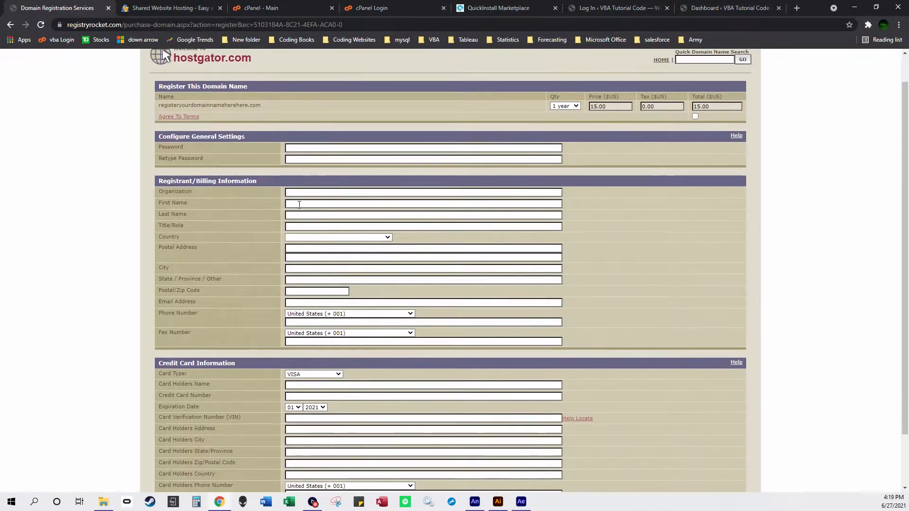
scroll(302, 220, "down", 1)
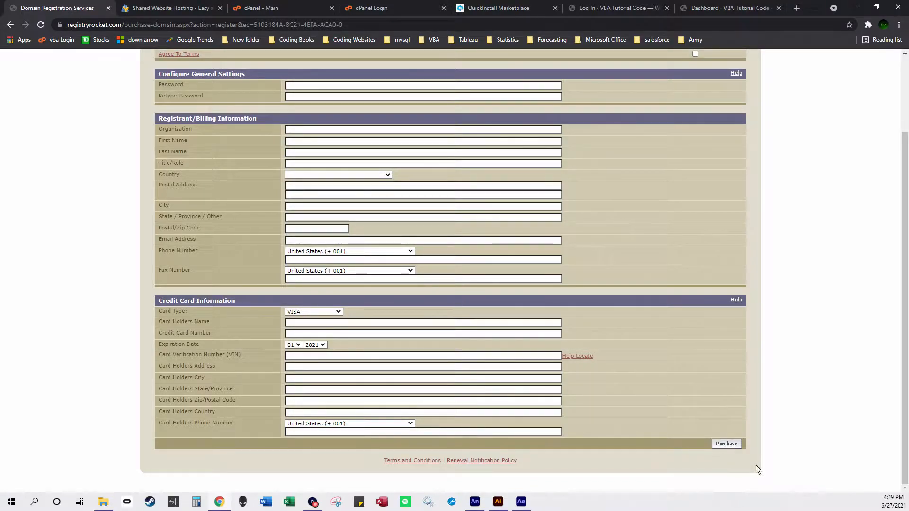
left_click(727, 443)
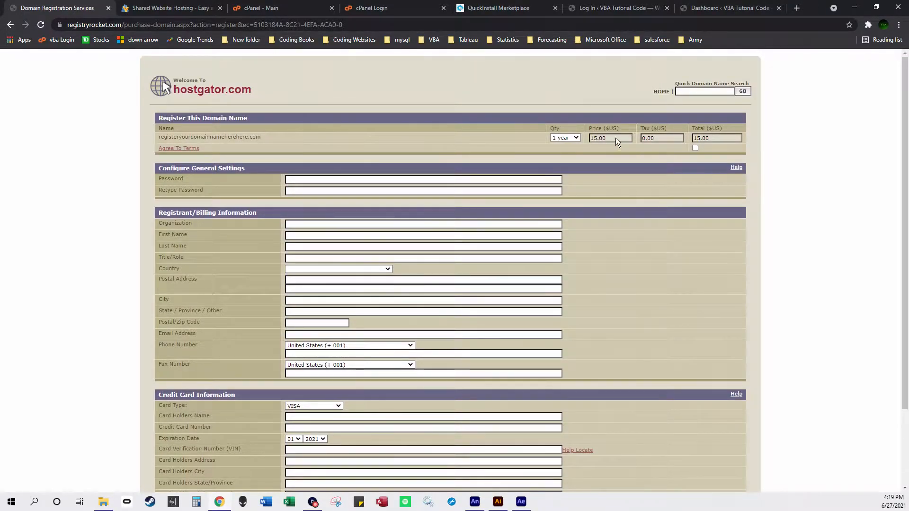
Step: Set the domain registration period to 9 years and look over the rest of the order form
left_click(575, 138)
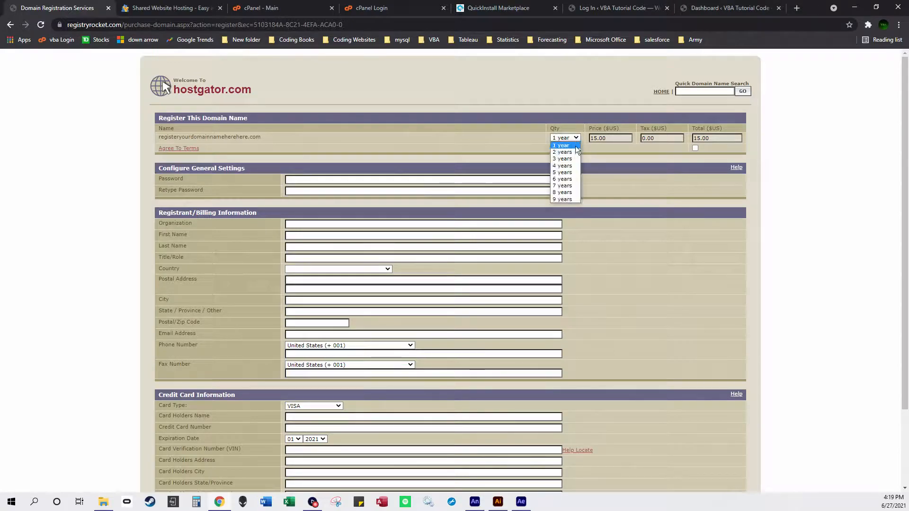
left_click(571, 199)
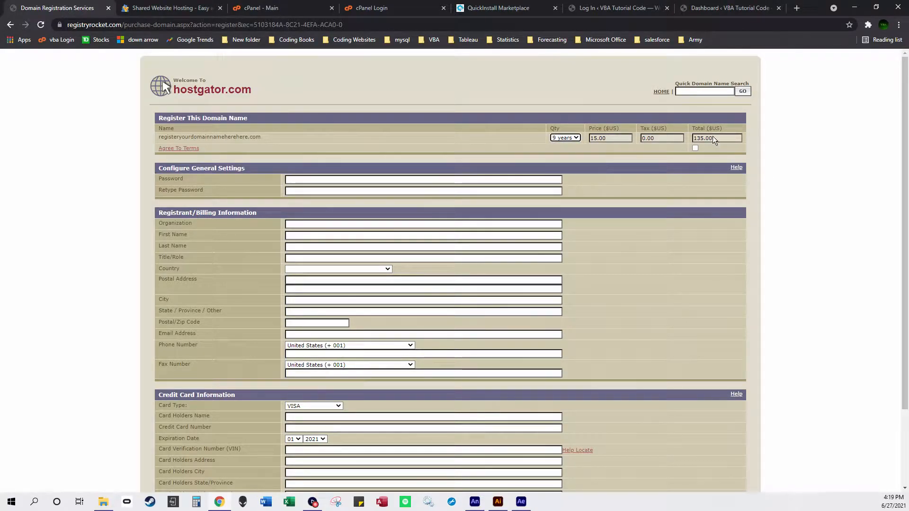
left_click(695, 147)
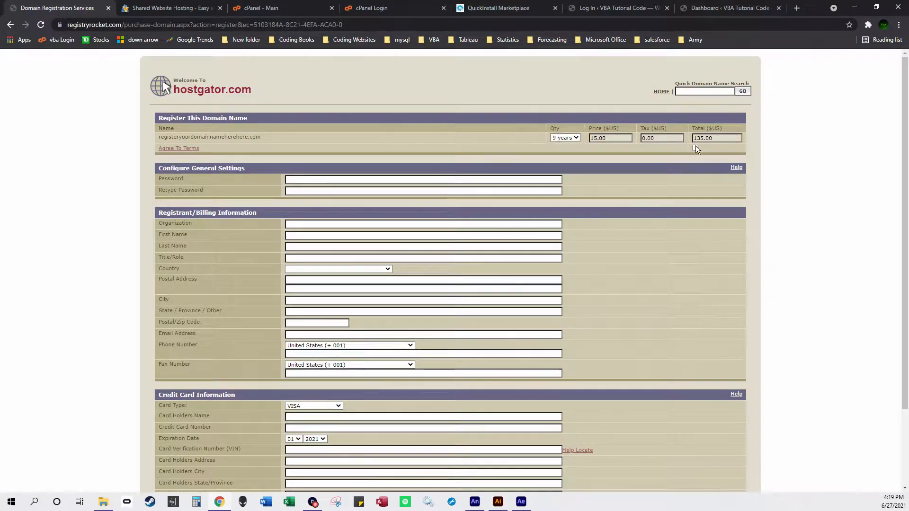
scroll(692, 310, "down", 2)
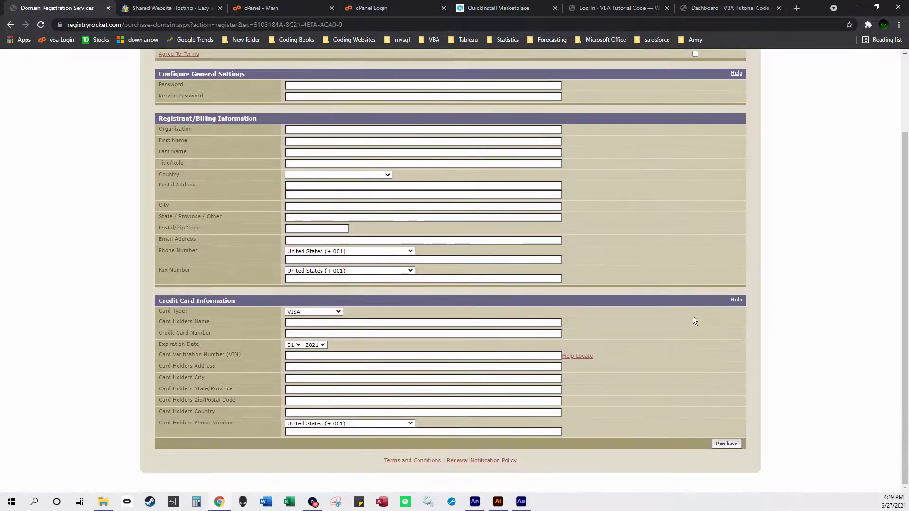
scroll(657, 331, "up", 2)
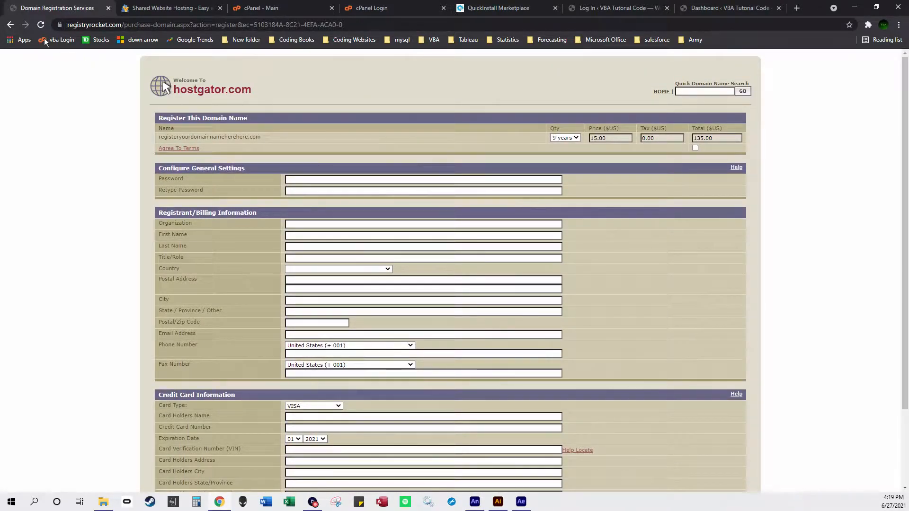
Step: Return to the registration home page and log in to manage vbatutorialcode.com with the domain password
left_click(10, 25)
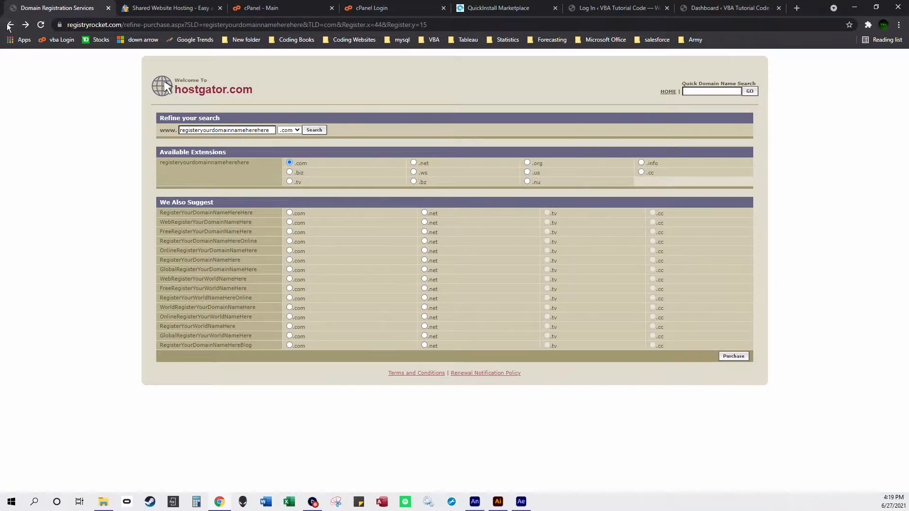
left_click(10, 25)
type("vbatutorialcodfe.")
key("BackSpace")
key("BackSpace")
key("BackSpace")
type("e.com")
key("Tab")
type("********")
key("Return")
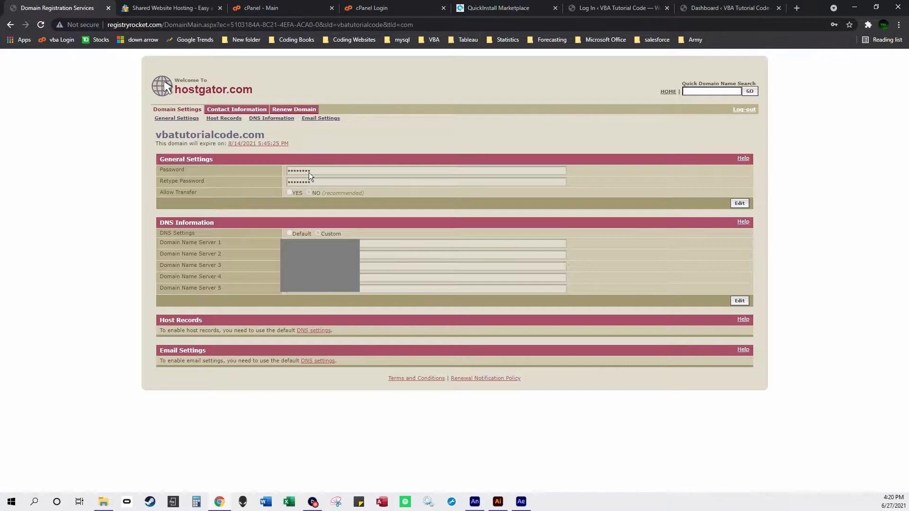
Step: Open the domain's DNS information for editing with Custom settings and examine the Domain Name Server 1 and 2 entries
left_click(270, 122)
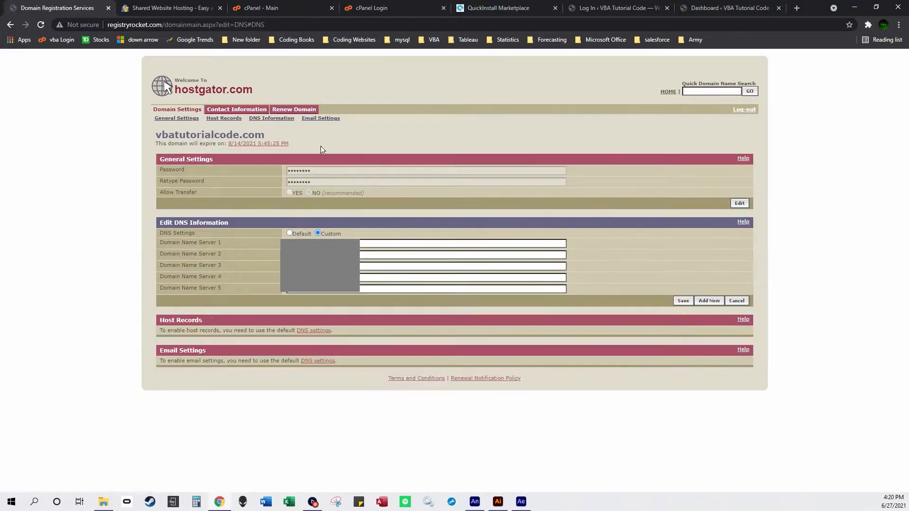
left_click(327, 235)
key("Tab")
key("Tab")
left_click_drag(227, 242, 166, 243)
left_click_drag(231, 256, 163, 256)
Step: Compare the Hatchling, Baby and Business plans on the HostGator shared hosting page
left_click(183, 7)
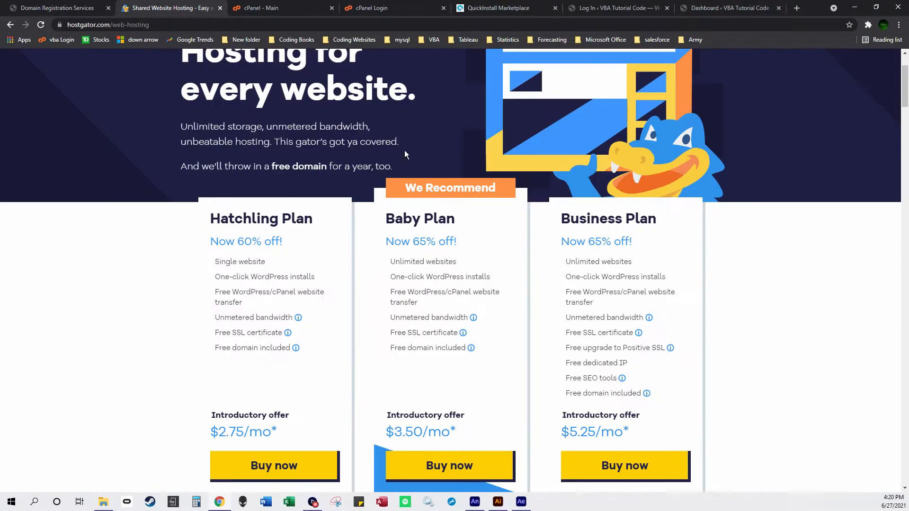
scroll(434, 267, "up", 1)
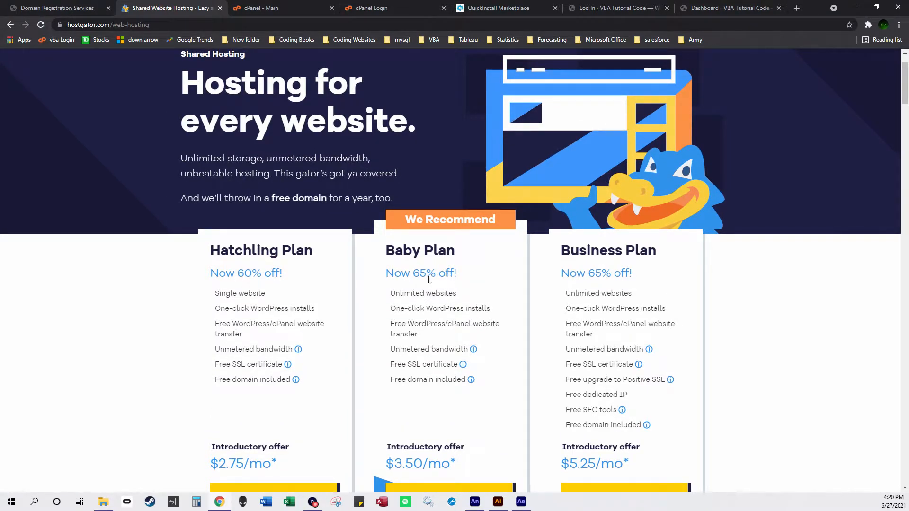
scroll(452, 307, "down", 1)
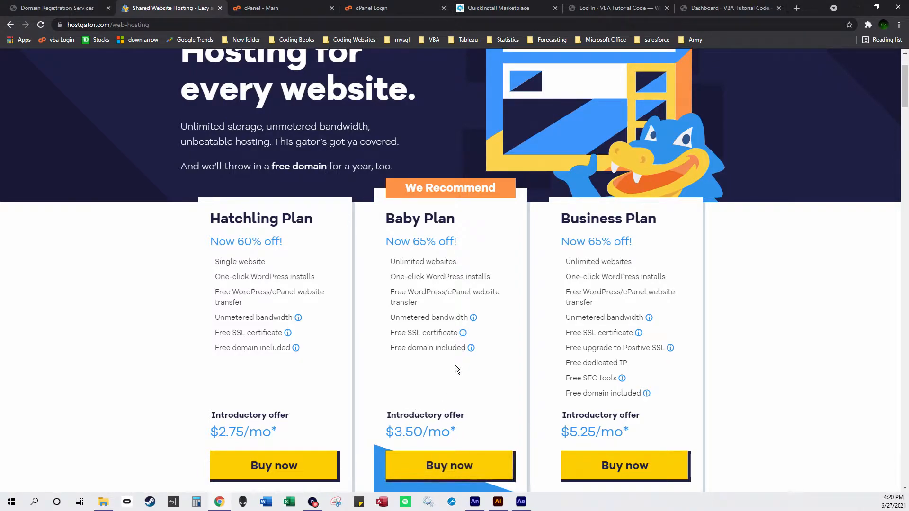
scroll(458, 368, "up", 2)
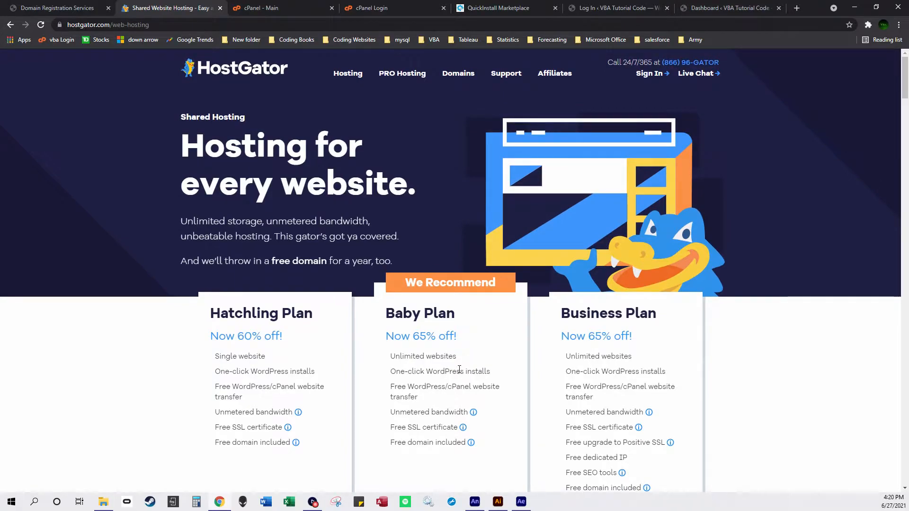
scroll(459, 369, "down", 2)
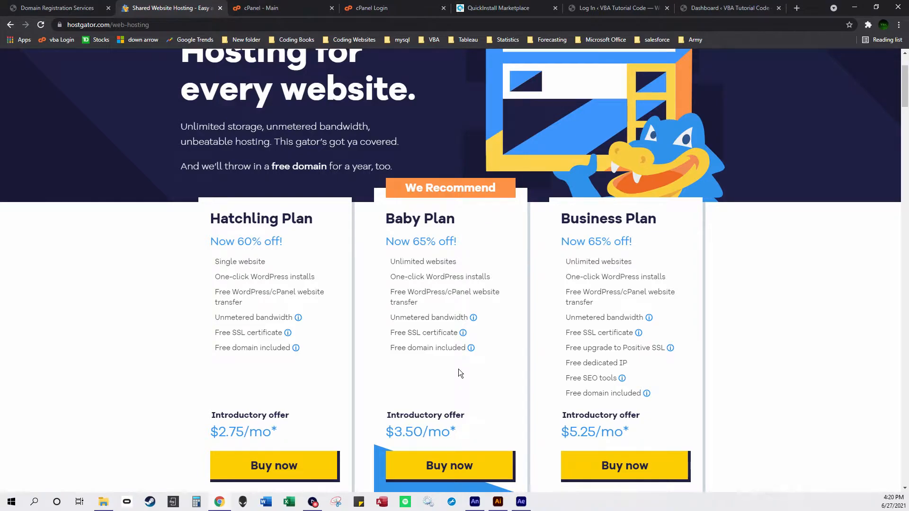
Step: Switch to the cPanel login page and try to log in with the saved account credentials
left_click(283, 5)
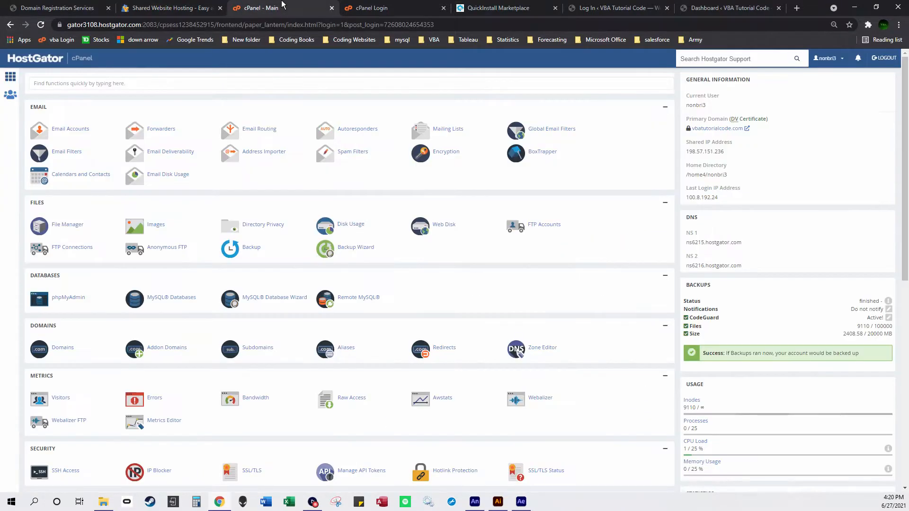
left_click(376, 4)
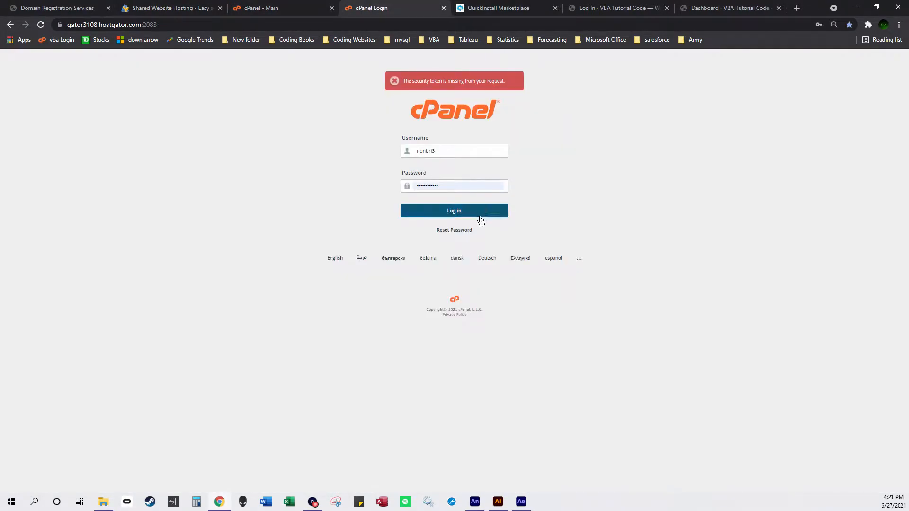
left_click(451, 212)
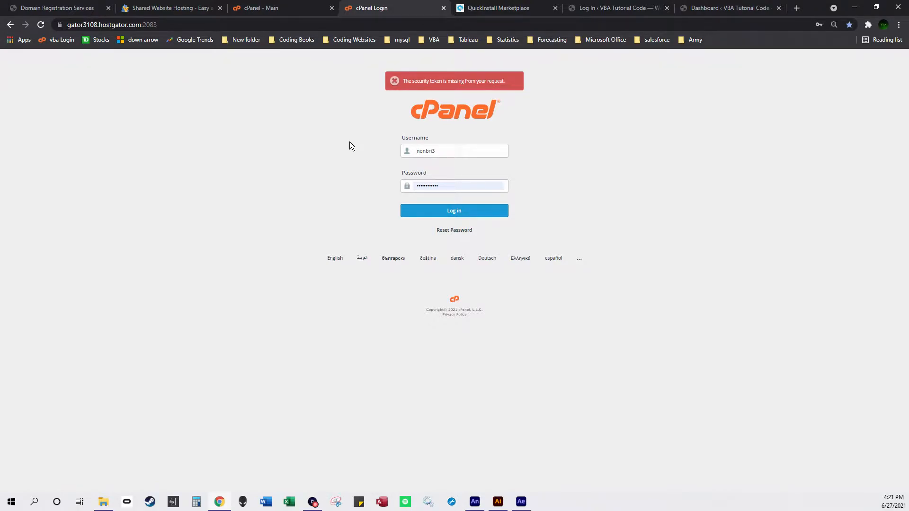
Step: Compare the DNS name servers listed in cPanel with the domain's Domain Name Server entries at the registrar
left_click(71, 7)
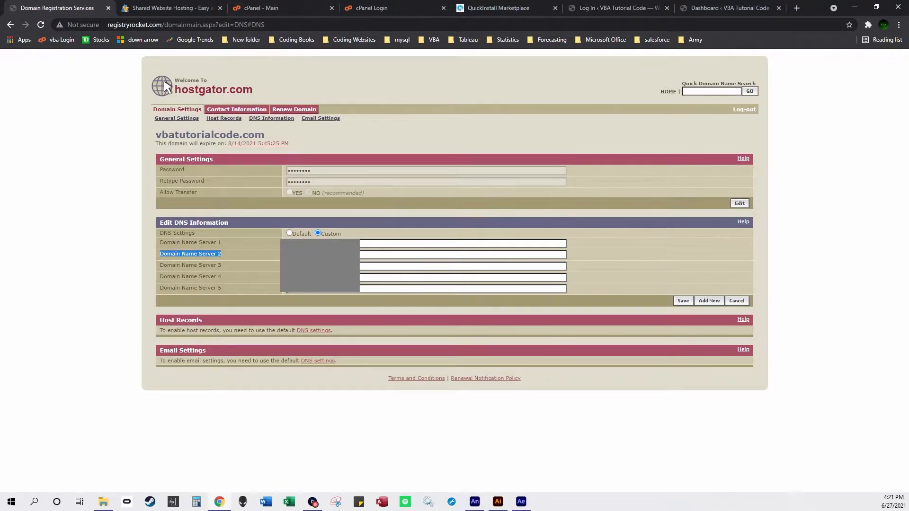
left_click(279, 7)
left_click(393, 8)
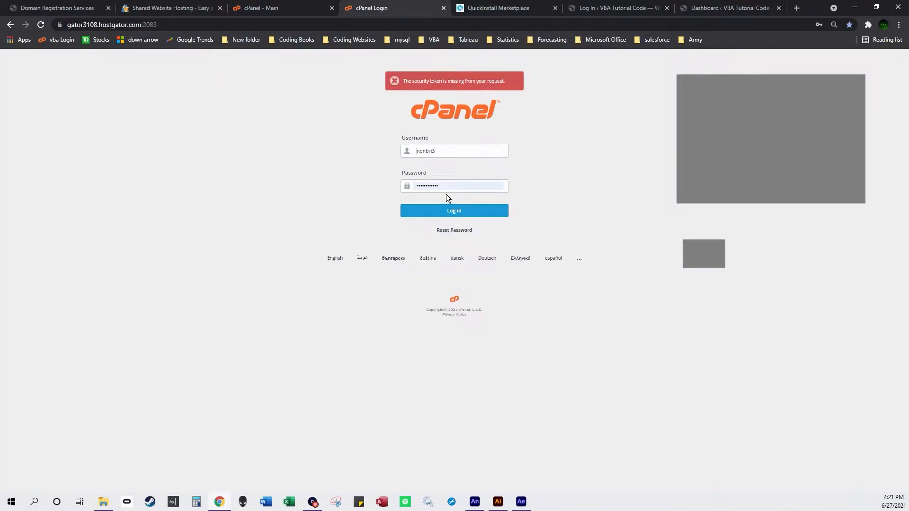
left_click(284, 7)
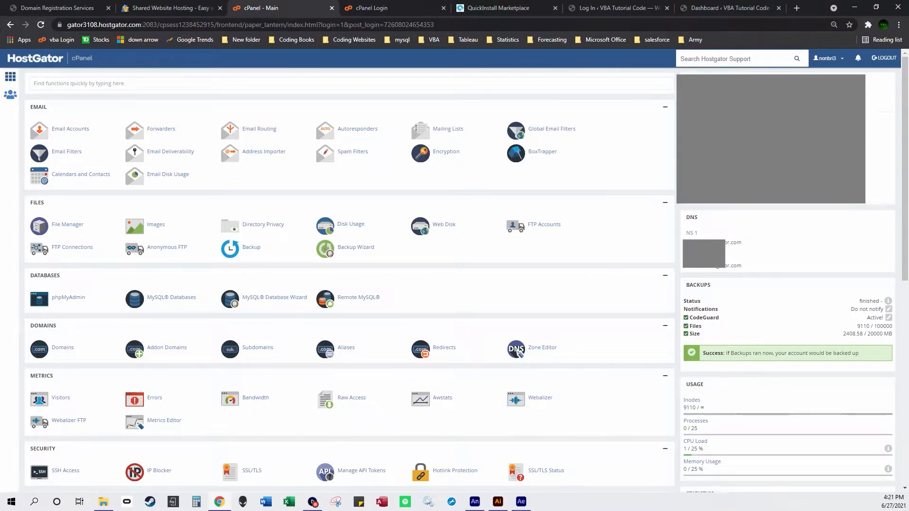
mouse_move(686, 242)
left_mouse_down()
mouse_move(749, 244)
mouse_move(710, 256)
mouse_move(683, 236)
mouse_move(701, 244)
left_mouse_up()
left_click(60, 8)
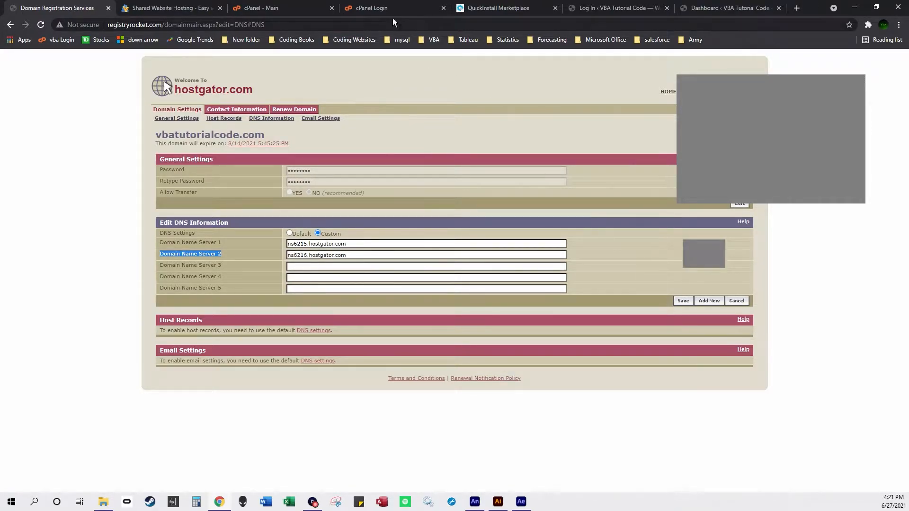
Step: Open QuickInstall from cPanel's software section and examine the WordPress install option in the marketplace
left_click(265, 8)
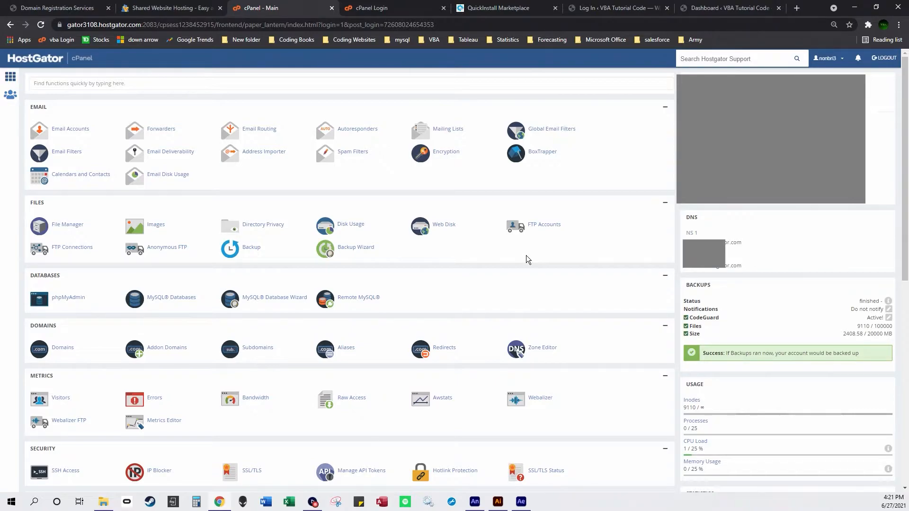
scroll(501, 291, "down", 4)
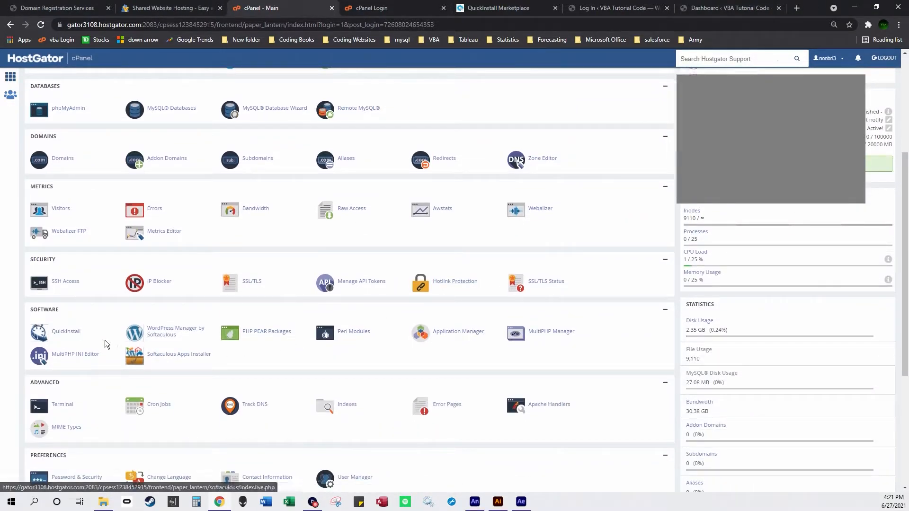
left_click(74, 336)
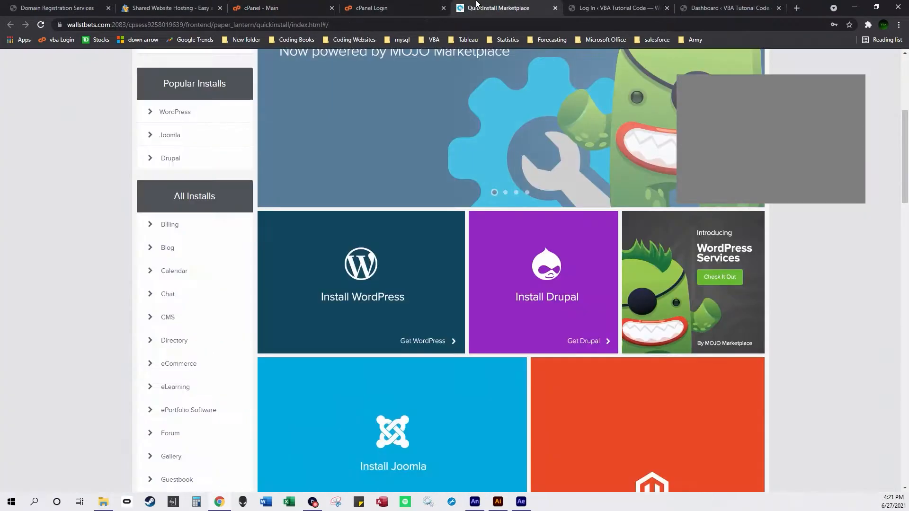
scroll(397, 299, "up", 5)
scroll(400, 310, "down", 4)
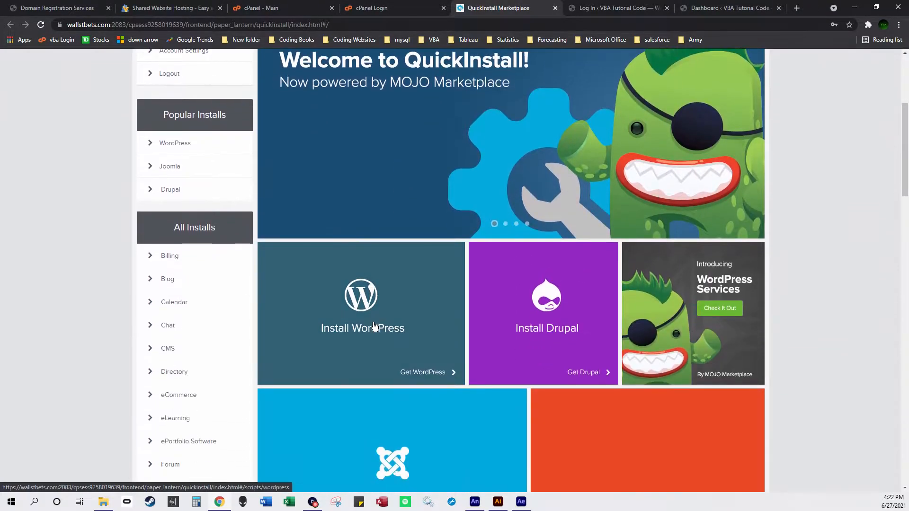
scroll(370, 326, "up", 4)
scroll(363, 321, "down", 5)
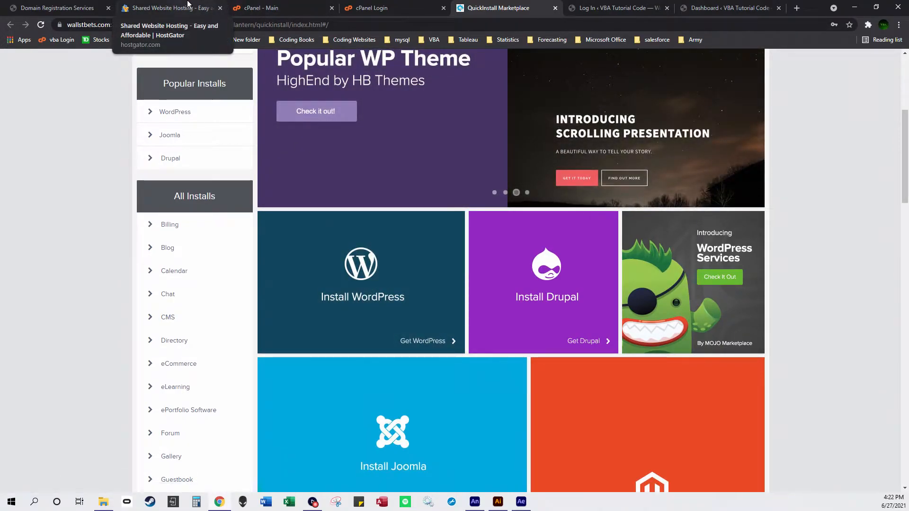
Step: Revisit the shared hosting plans and switch to the WordPress login page of vbatutorialcode.com
left_click(187, 4)
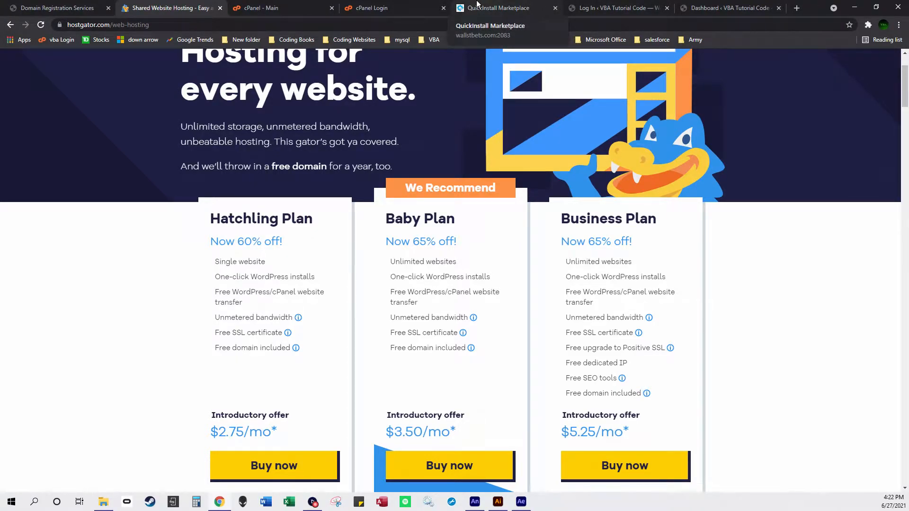
left_click(611, 8)
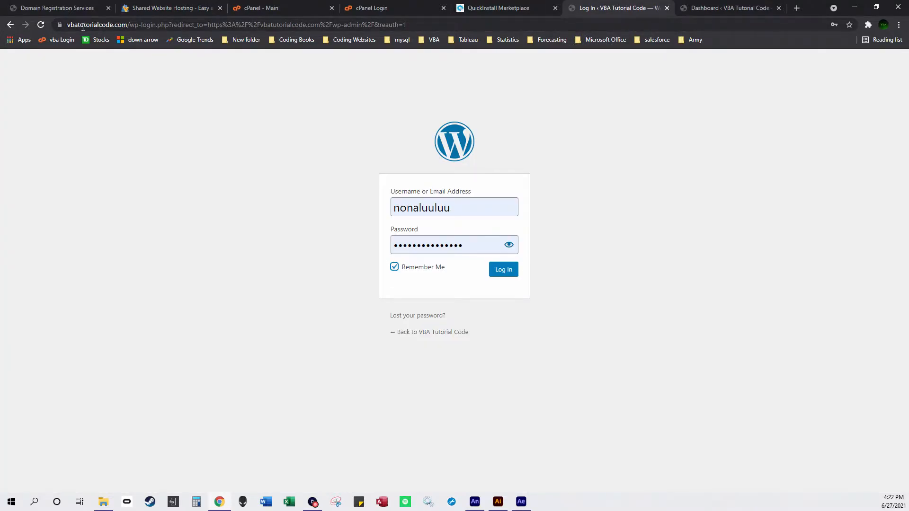
left_click_drag(158, 25, 581, 31)
key("BackSpace")
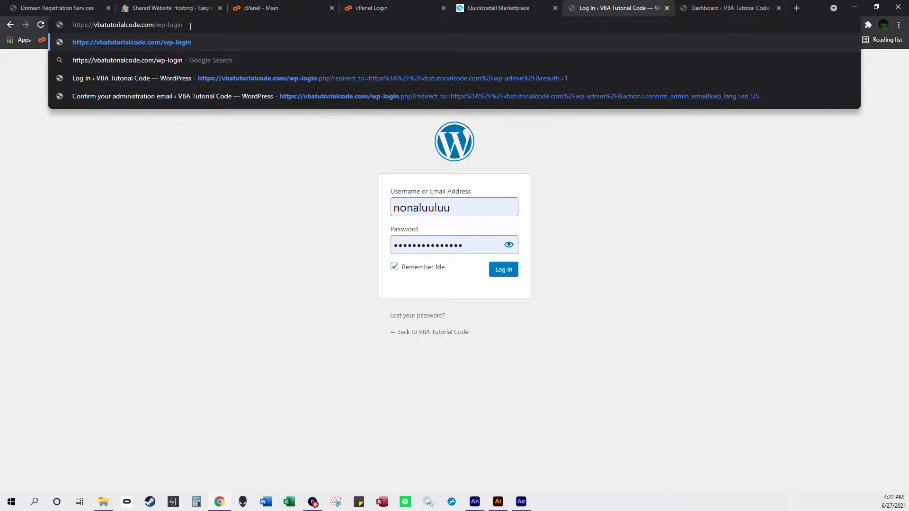
left_click(225, 133)
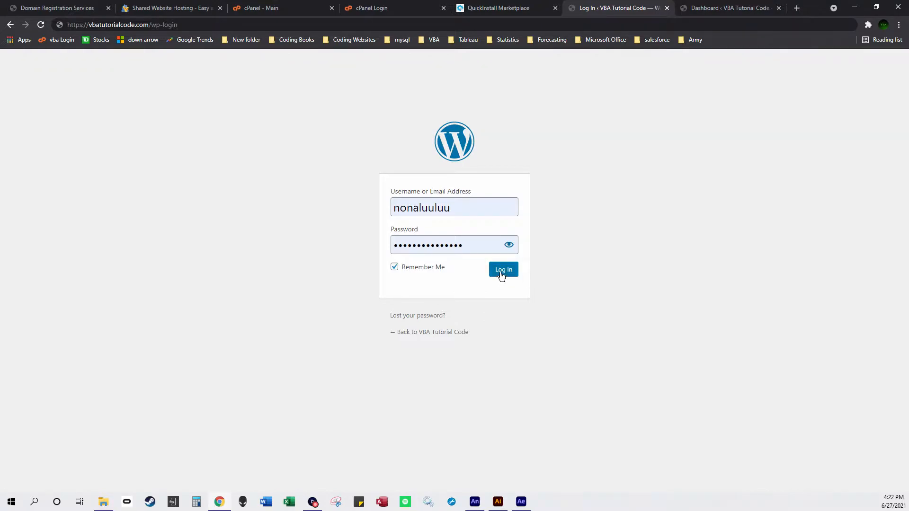
left_click(716, 10)
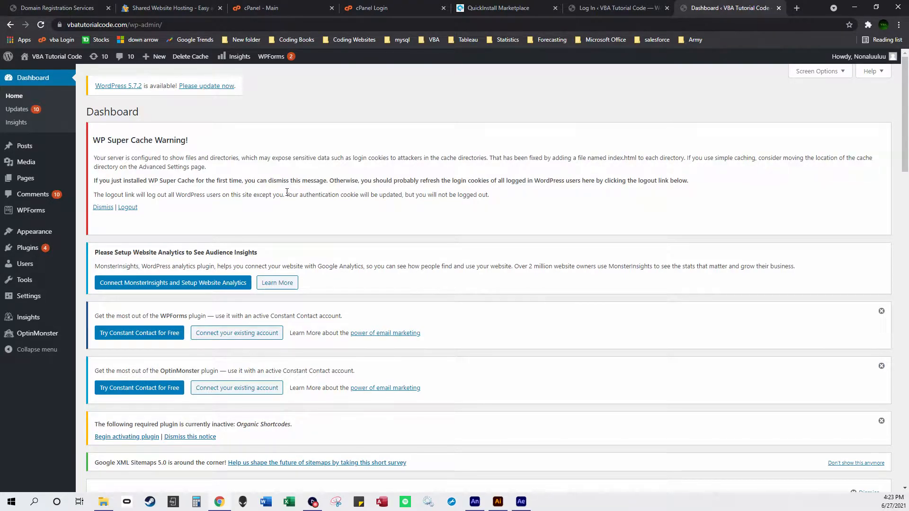
Step: Look over the dashboard's Tools, Settings and Appearance options and open the page for managing themes
mouse_move(40, 149)
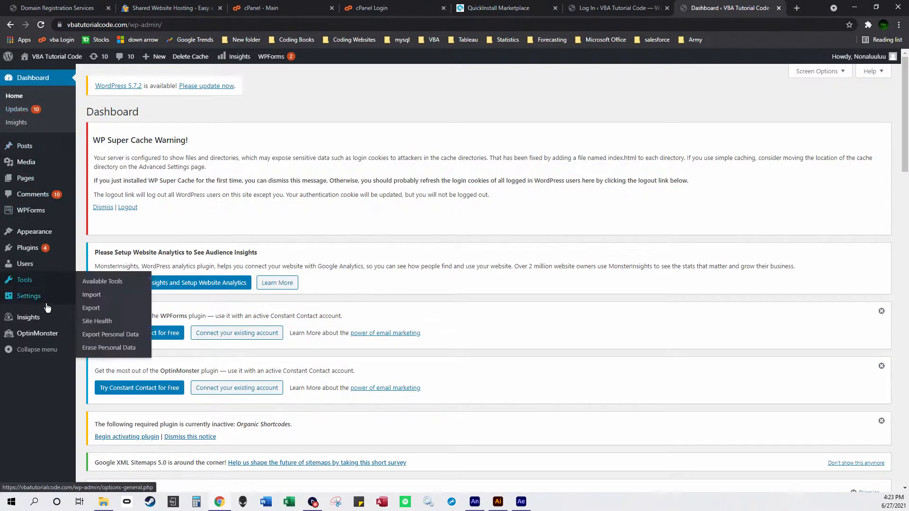
mouse_move(43, 296)
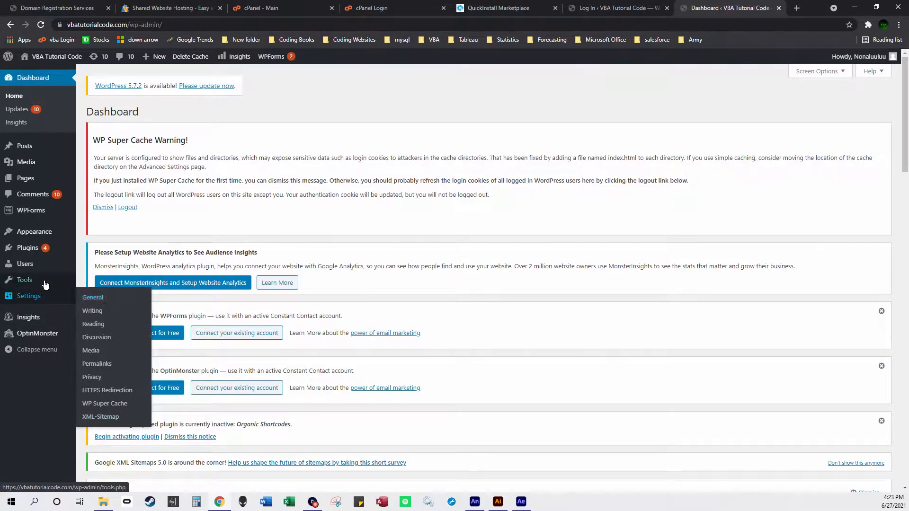
mouse_move(44, 274)
mouse_move(38, 231)
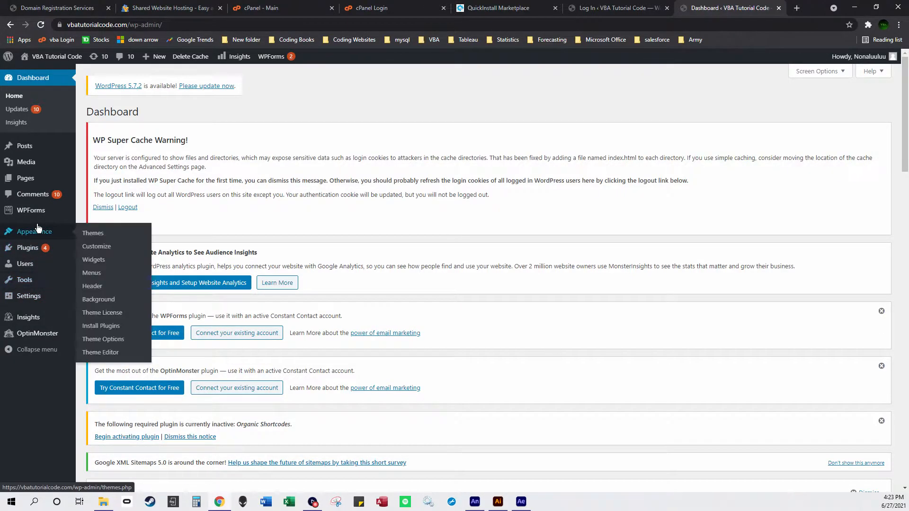
left_click(98, 240)
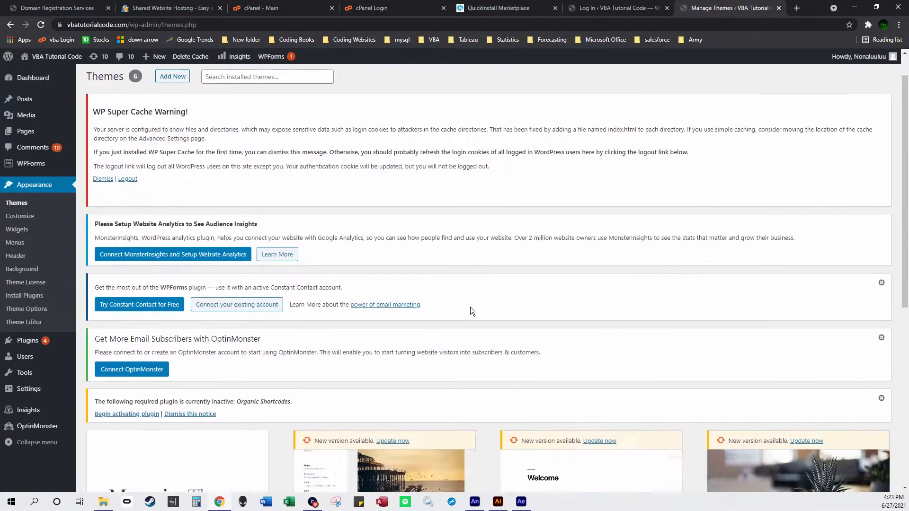
Step: Look through the installed themes, including Organic Magazine, Twenty Fifteen, Twenty Nineteen and Twenty Seventeen
scroll(470, 307, "down", 4)
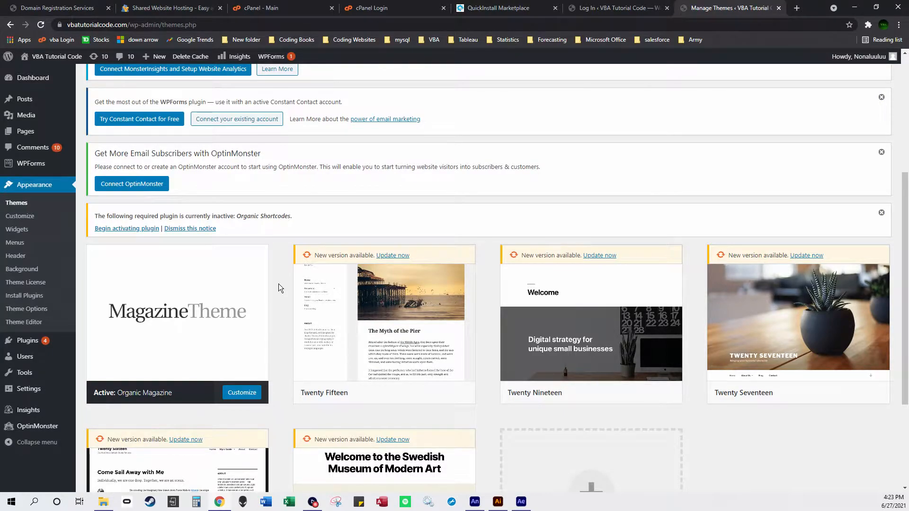
scroll(279, 285, "down", 3)
scroll(279, 286, "up", 4)
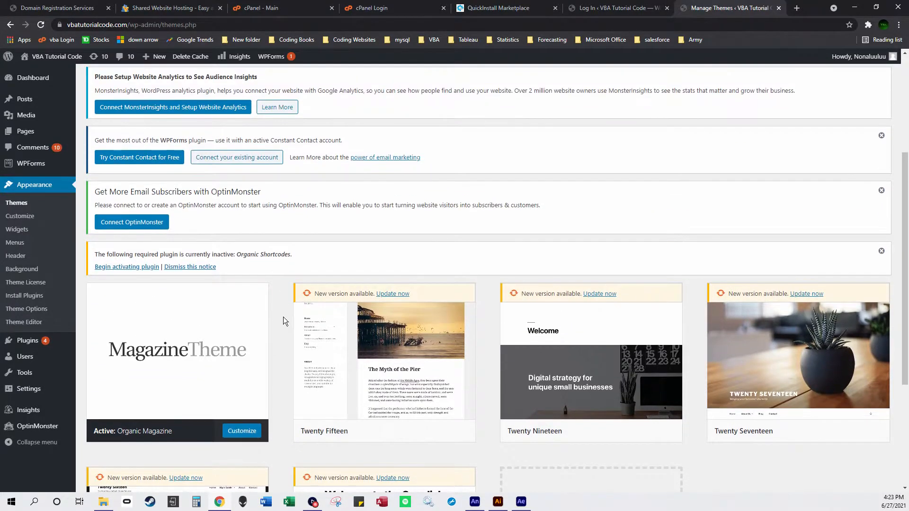
scroll(279, 359, "up", 4)
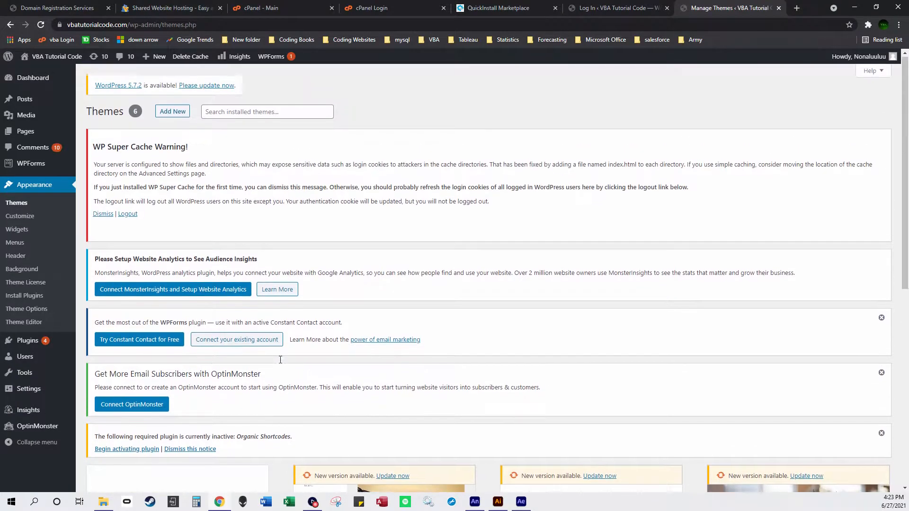
scroll(325, 362, "down", 4)
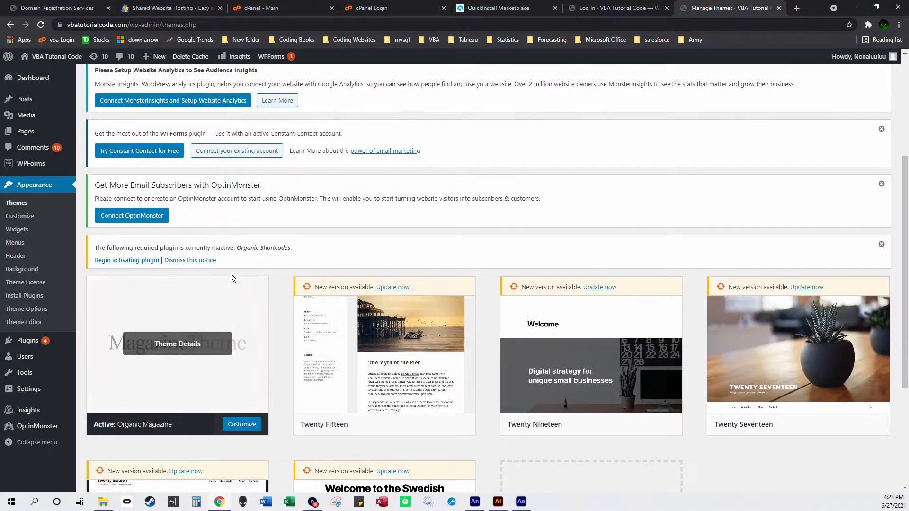
scroll(305, 343, "up", 2)
scroll(305, 344, "down", 6)
scroll(306, 345, "up", 6)
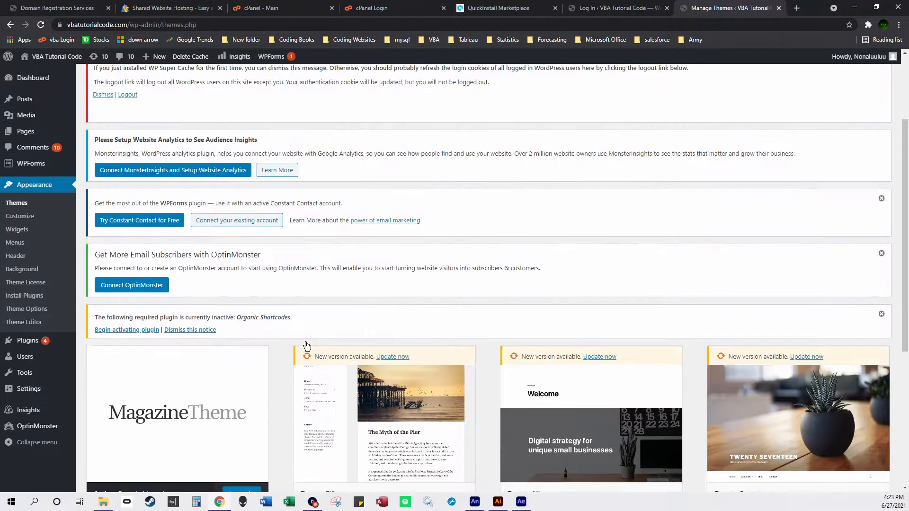
scroll(307, 345, "up", 3)
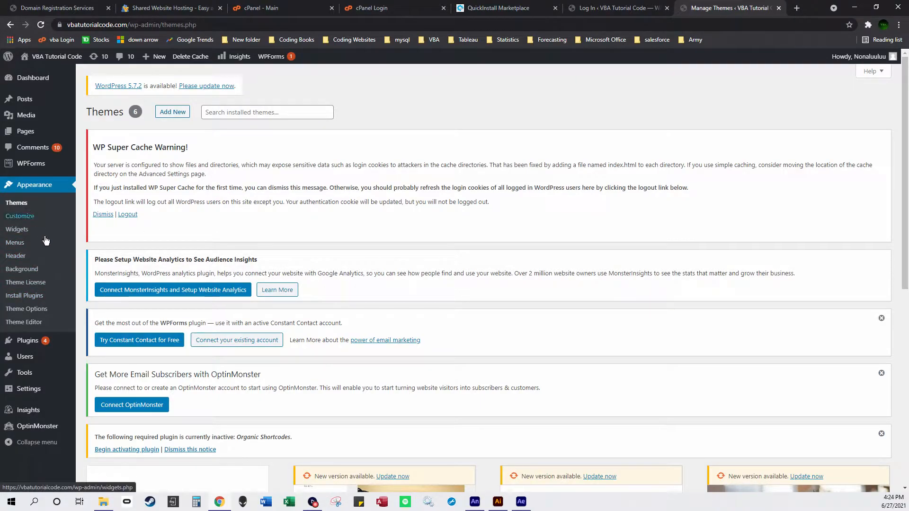
Step: Open the Theme Editor and look through Organic Magazine's style.css and its list of theme files
left_click(40, 324)
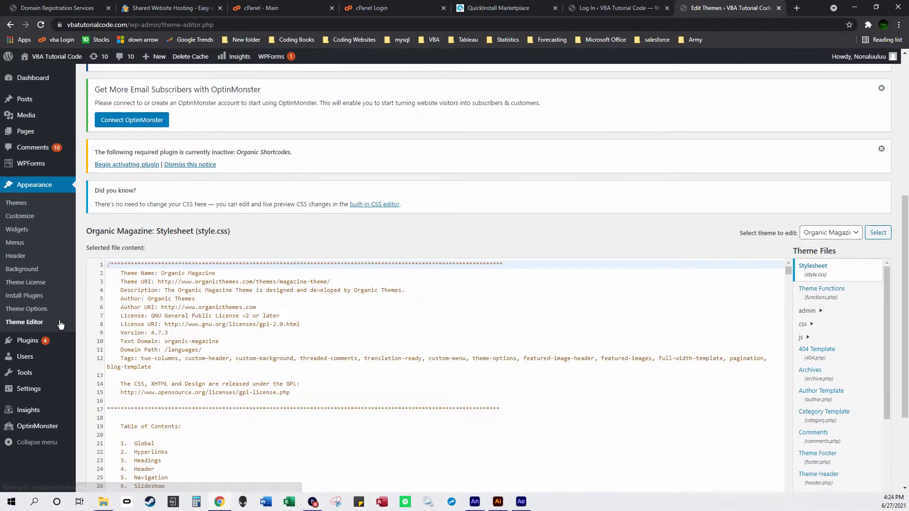
scroll(689, 353, "down", 4)
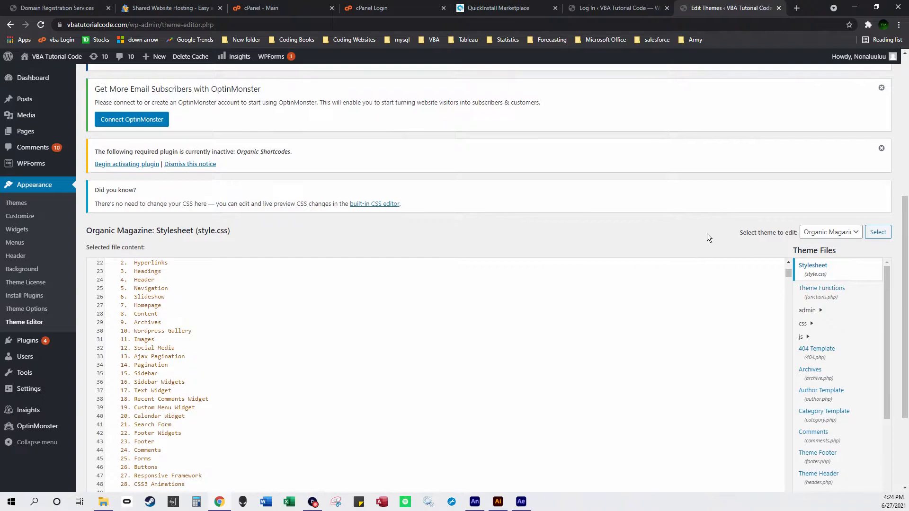
scroll(707, 235, "down", 3)
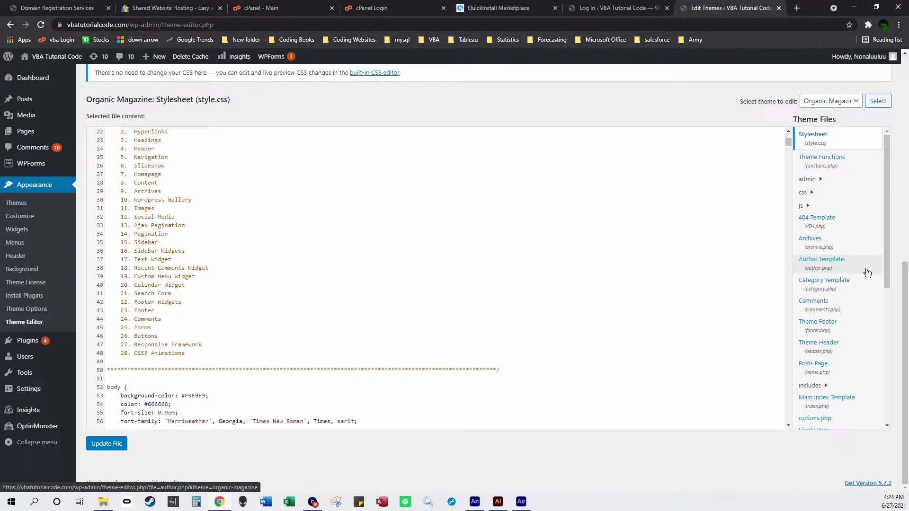
scroll(863, 334, "down", 6)
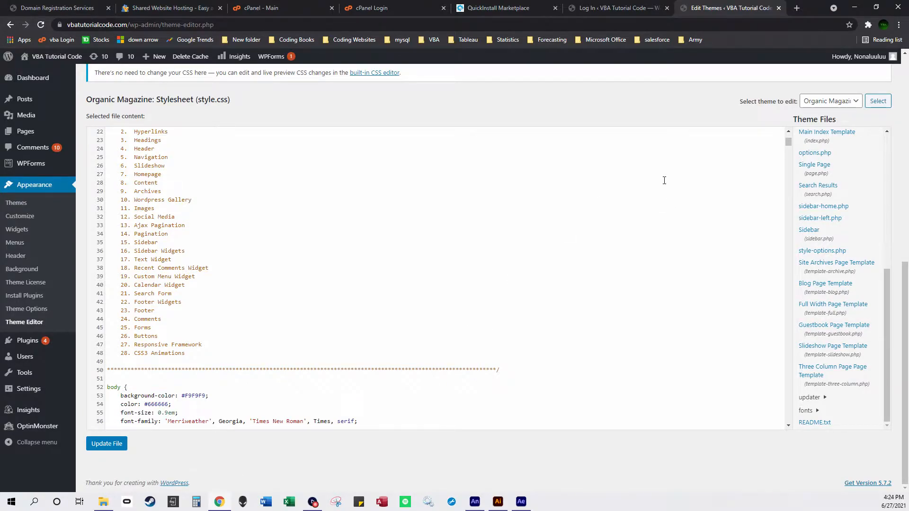
Step: View the Theme Editor page's source code, return to the editor, and briefly inspect its page elements in the developer tools
right_click(282, 123)
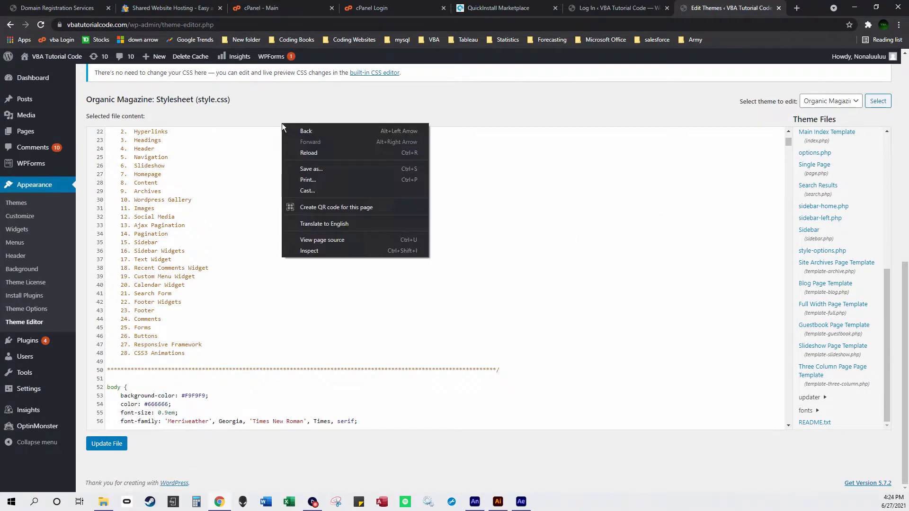
left_click(362, 241)
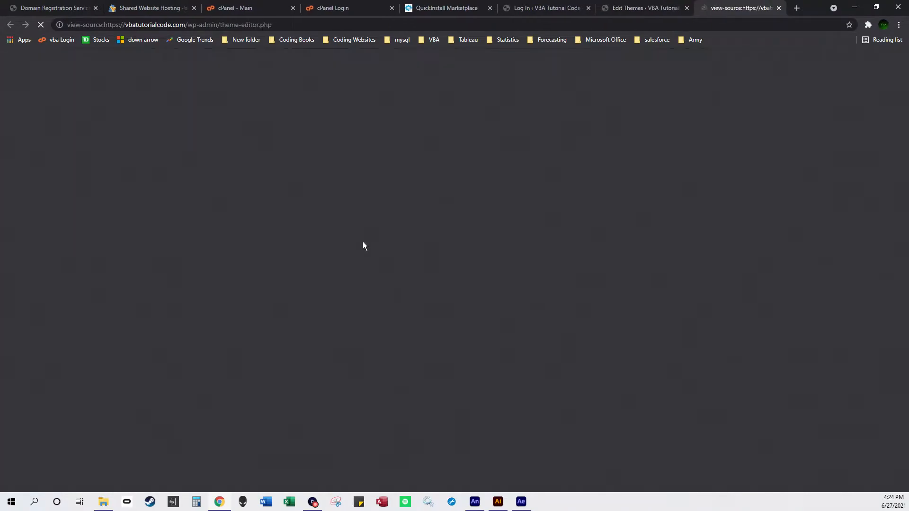
scroll(225, 262, "down", 2)
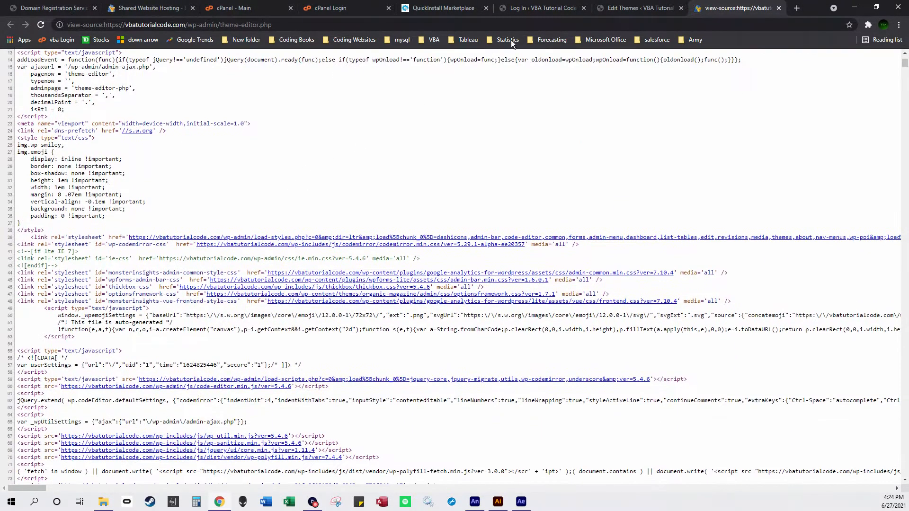
left_click(634, 8)
right_click(456, 100)
left_click(504, 228)
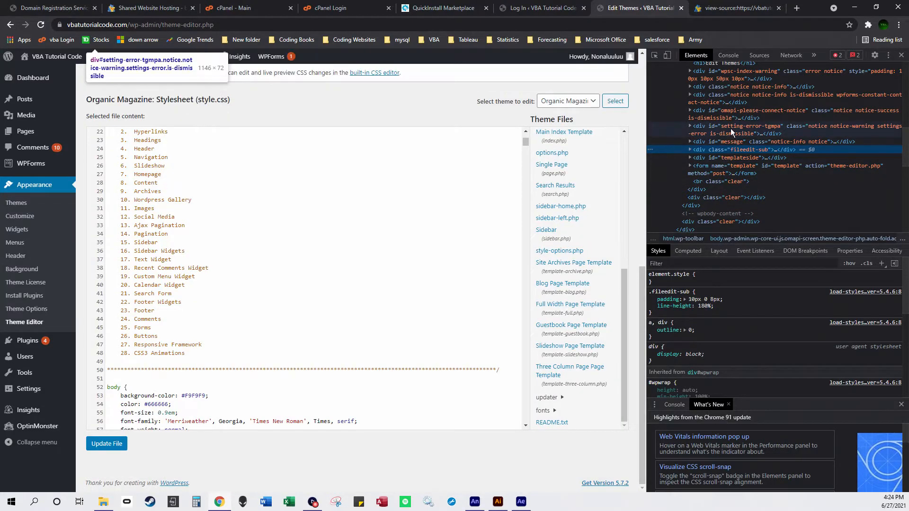
left_click(901, 55)
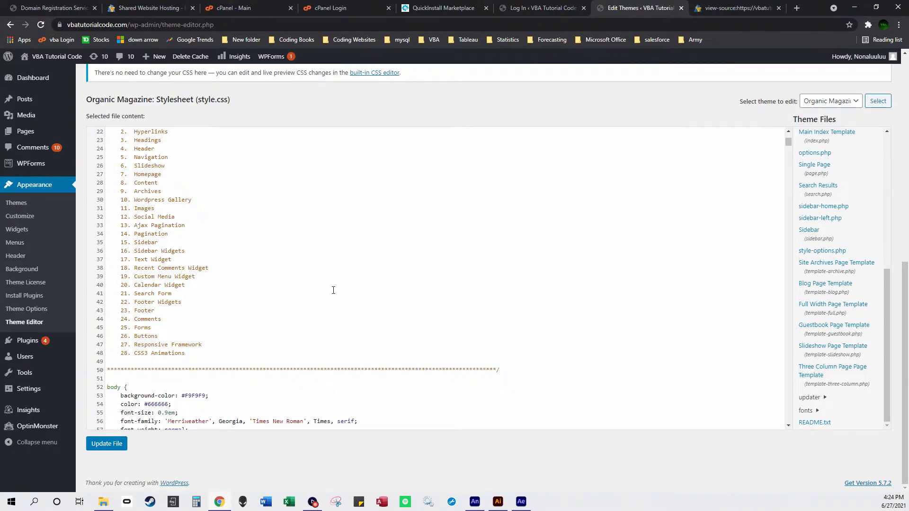
Step: Read through the body, Global and Headings rules in the Organic Magazine stylesheet
scroll(333, 290, "down", 4)
scroll(244, 298, "down", 3)
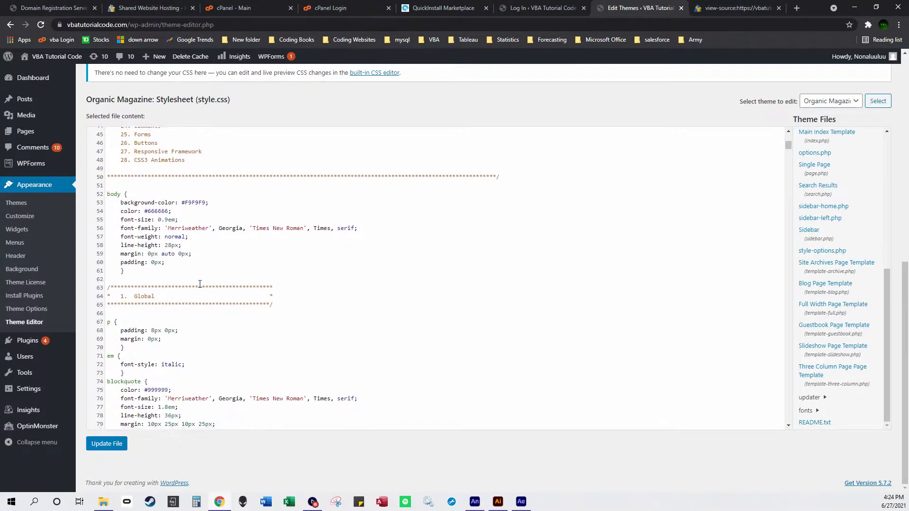
left_click(154, 207)
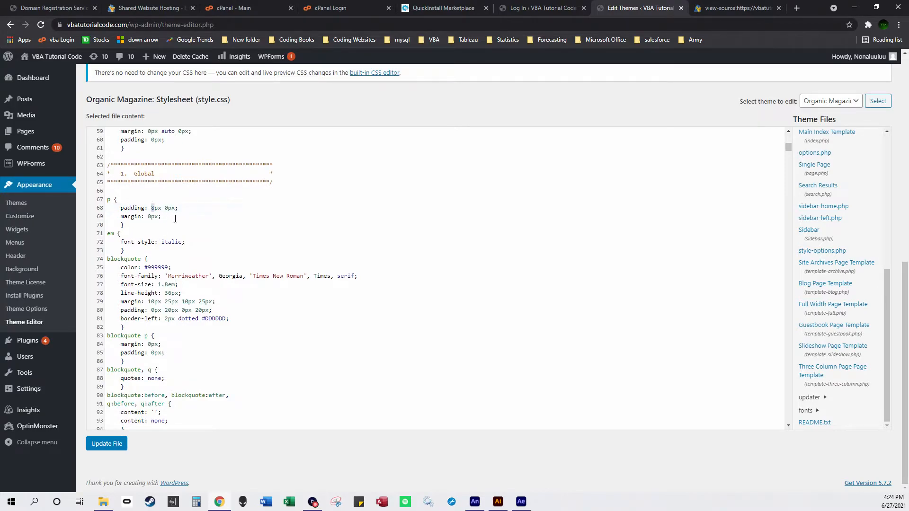
scroll(255, 328, "down", 19)
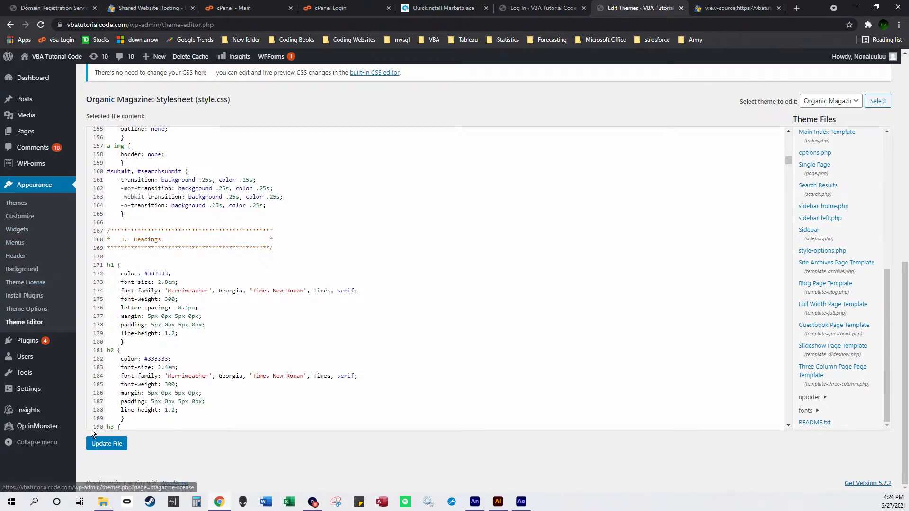
Step: Open the Theme Options page and review the Homepage slider and featured post settings
left_click(47, 324)
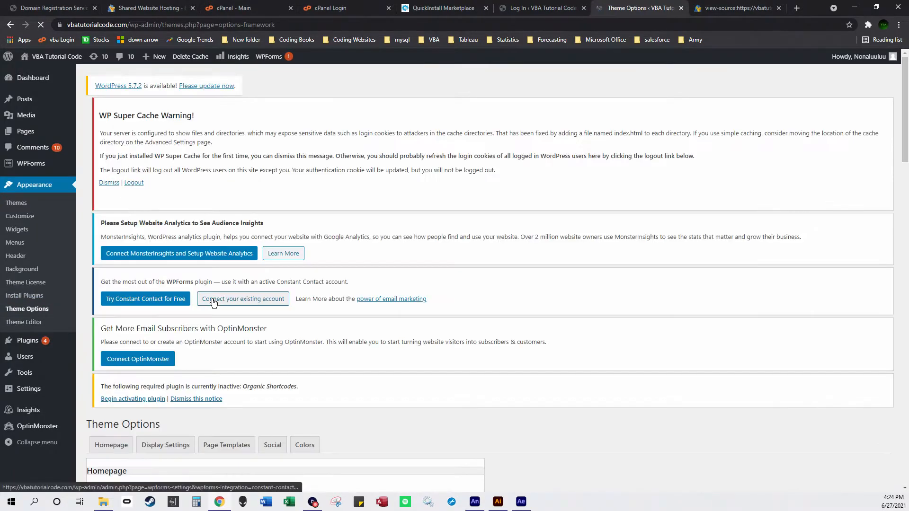
scroll(286, 355, "down", 8)
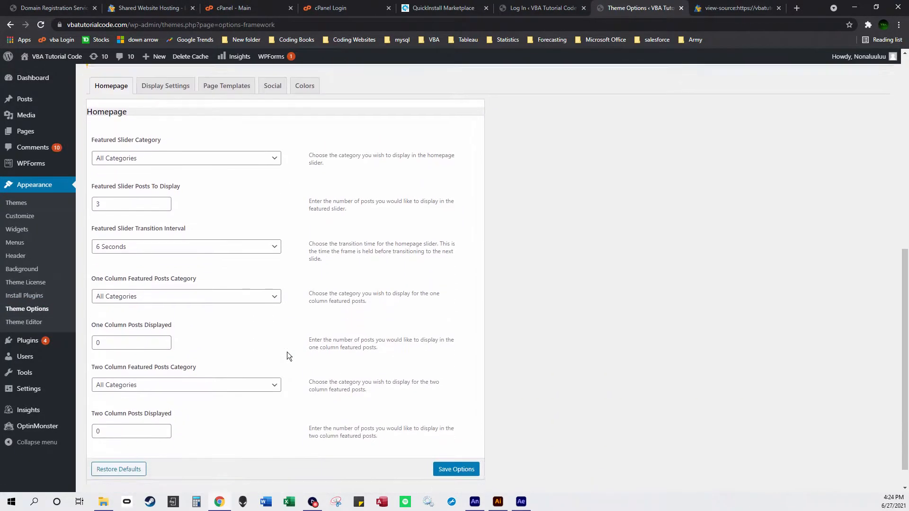
scroll(287, 351, "up", 3)
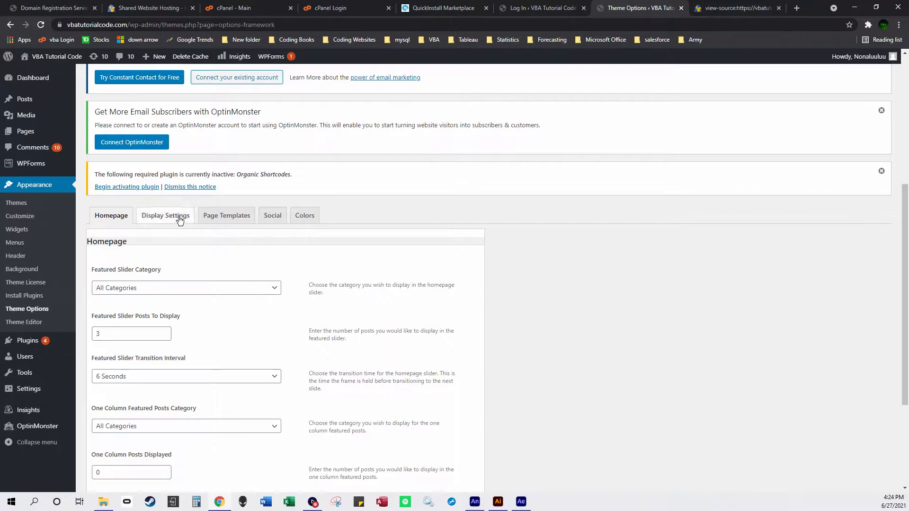
scroll(172, 296, "up", 3)
Step: Open the Background Image settings in the theme customizer and check the Site Identity title and tagline settings
mouse_move(61, 125)
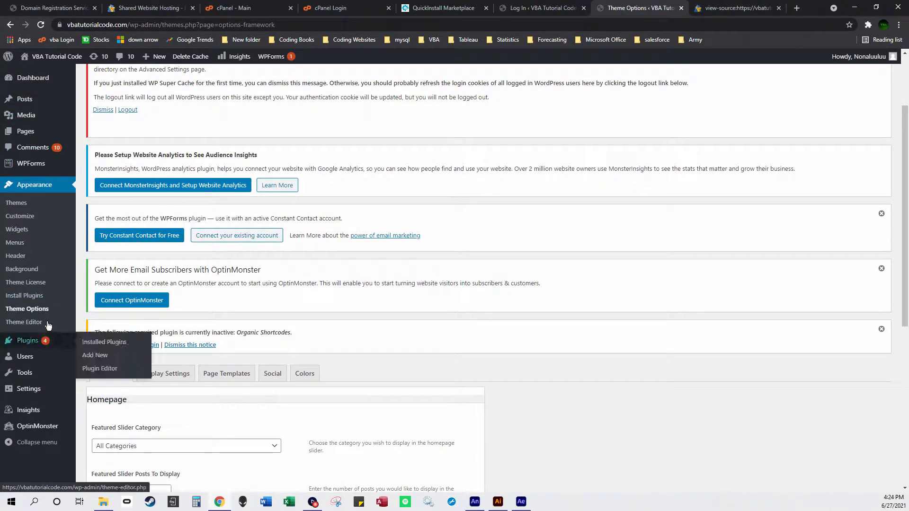
left_click(42, 270)
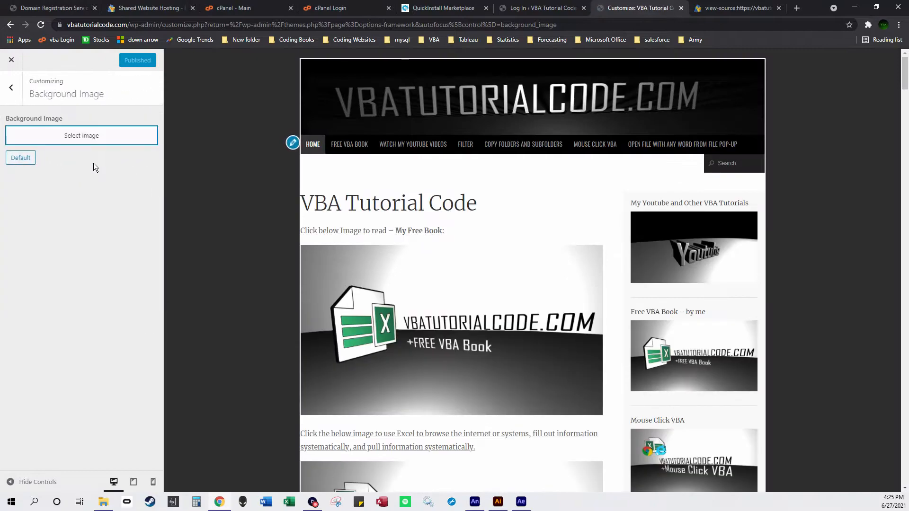
left_click(12, 98)
left_click(61, 164)
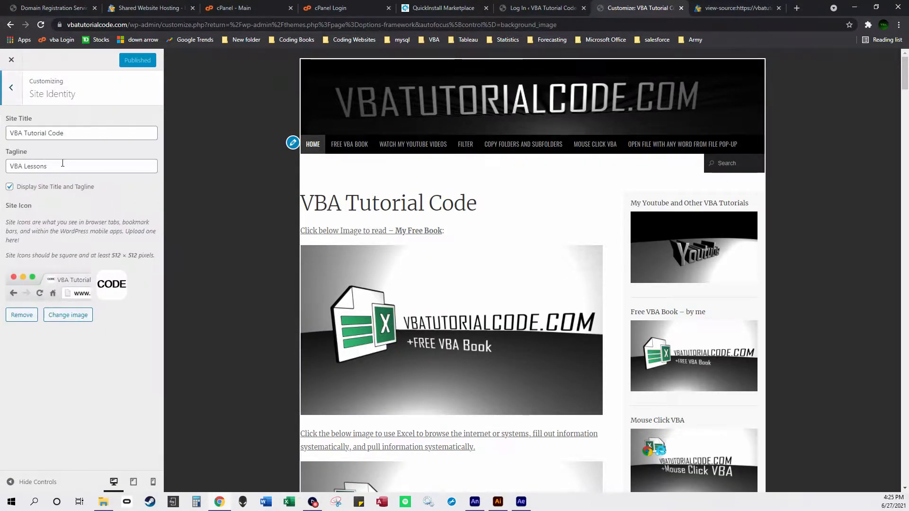
left_click(12, 87)
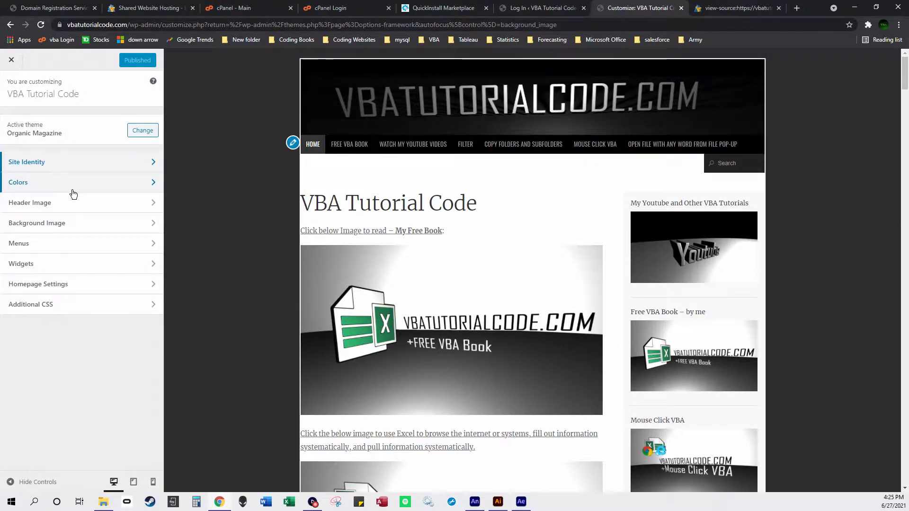
Step: Revisit the Site Identity settings and view the header text and background options under Colors
left_click(139, 162)
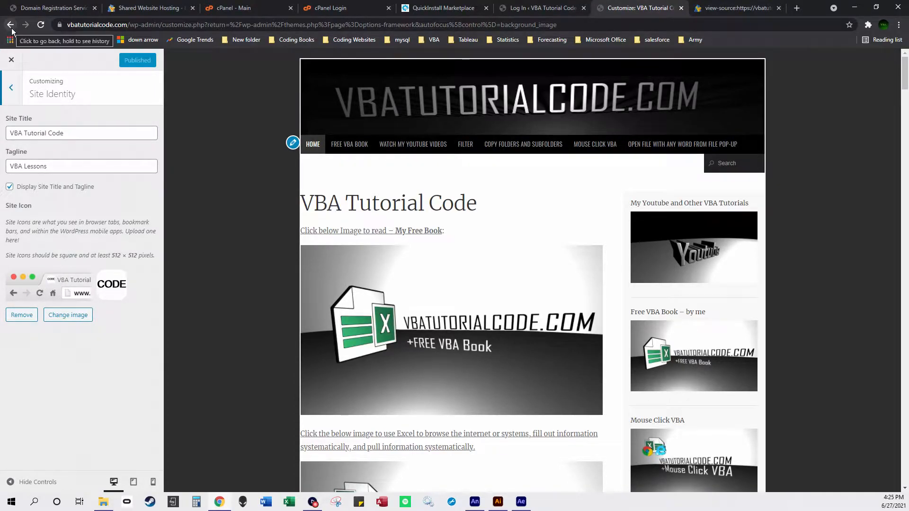
left_click(11, 87)
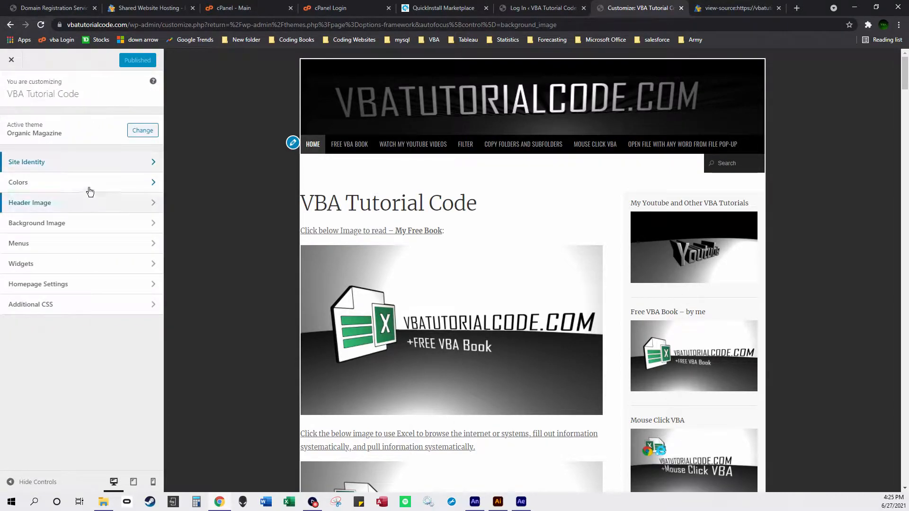
left_click(88, 183)
left_click(20, 87)
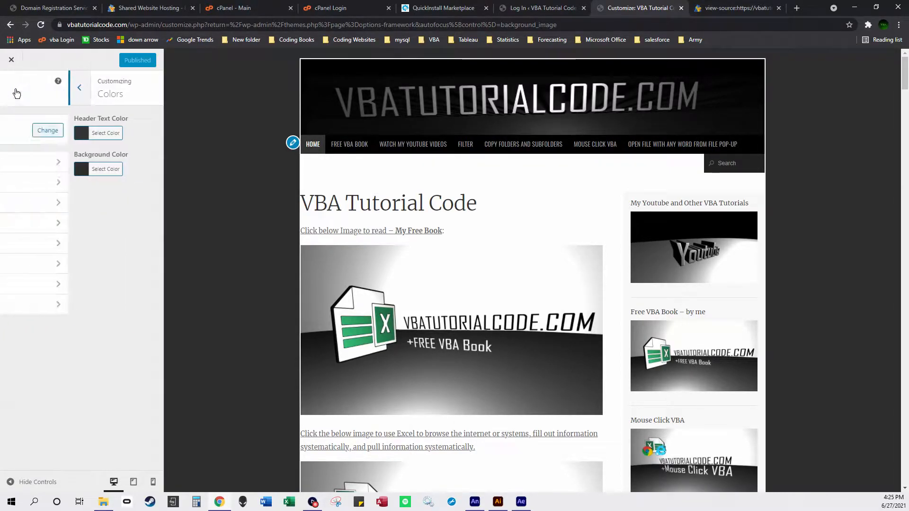
Step: View the Header Image settings and the items of the Home (2) header menu in the theme customizer
left_click(81, 203)
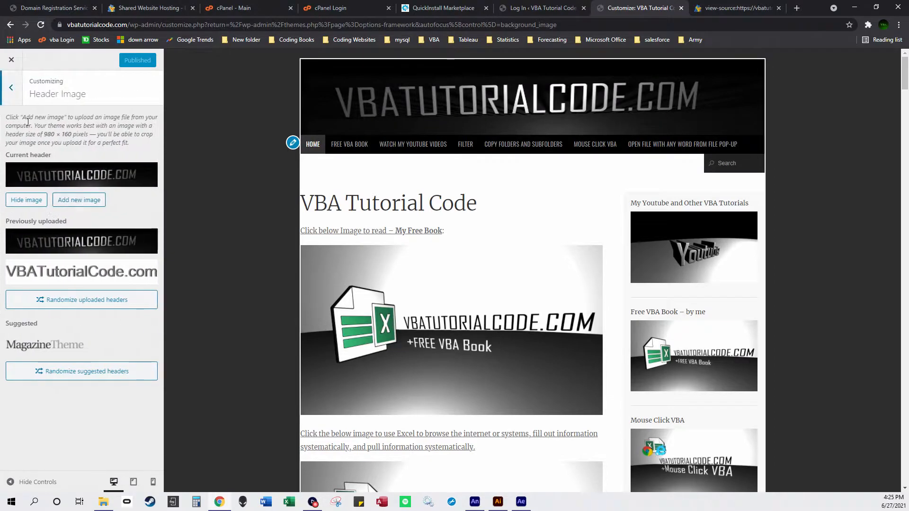
left_click(12, 84)
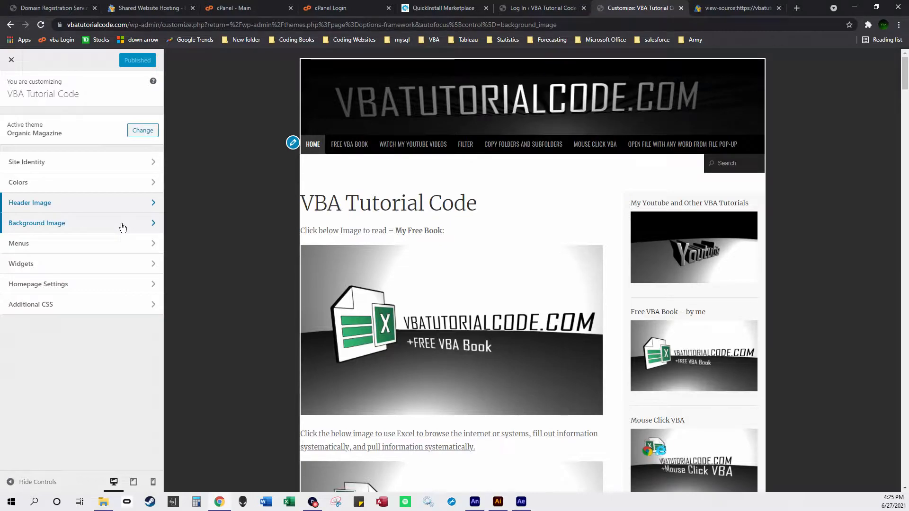
left_click(104, 245)
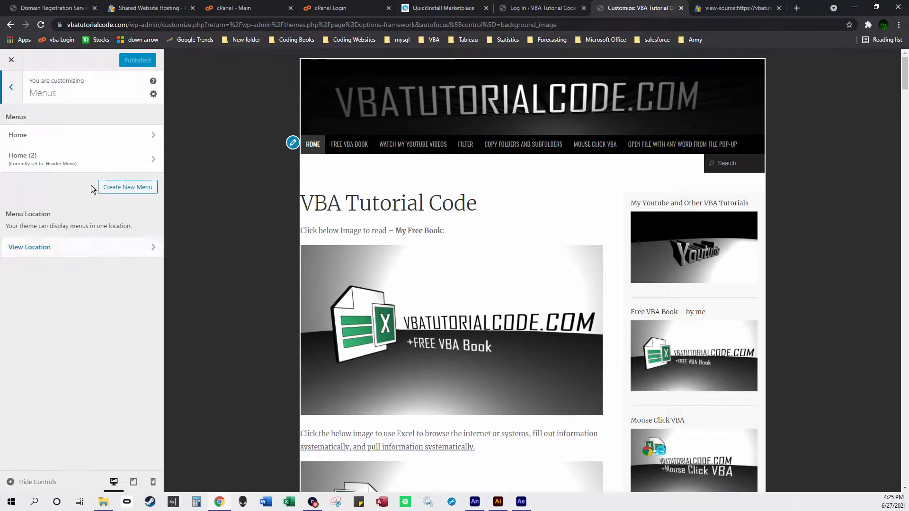
left_click(117, 159)
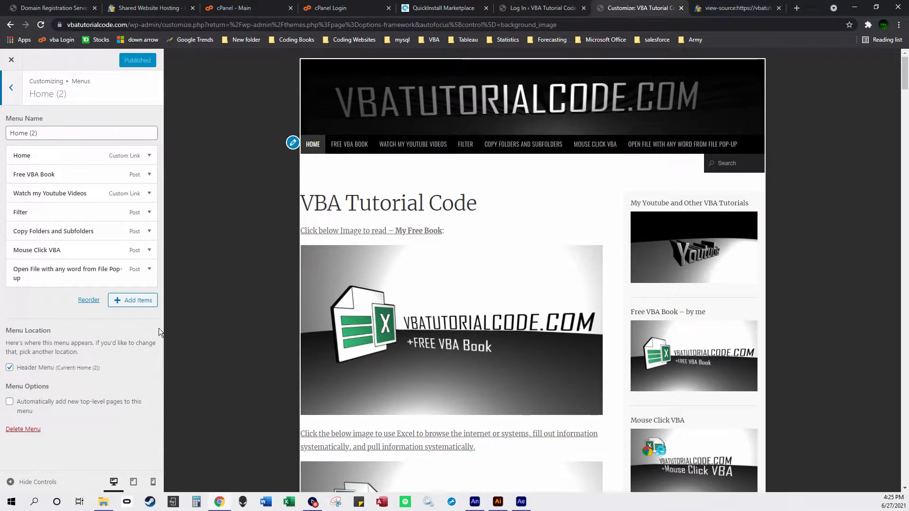
left_click(11, 88)
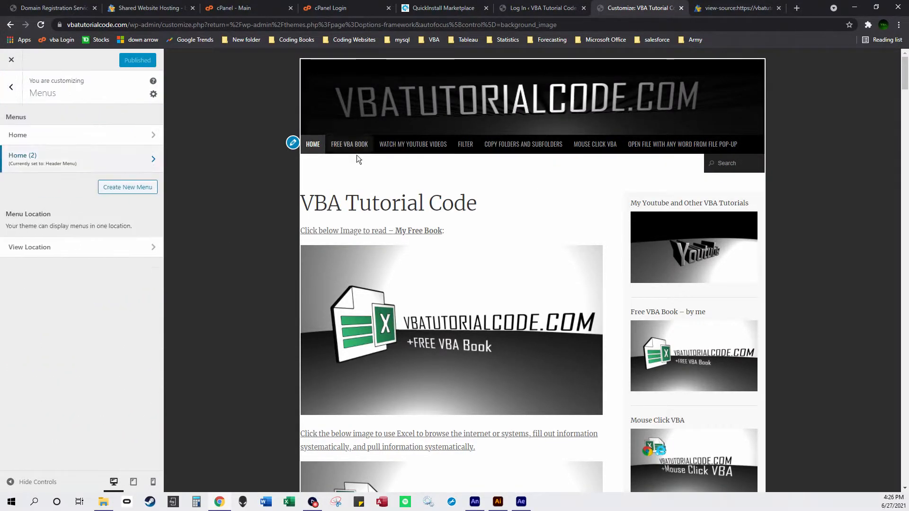
left_click(11, 87)
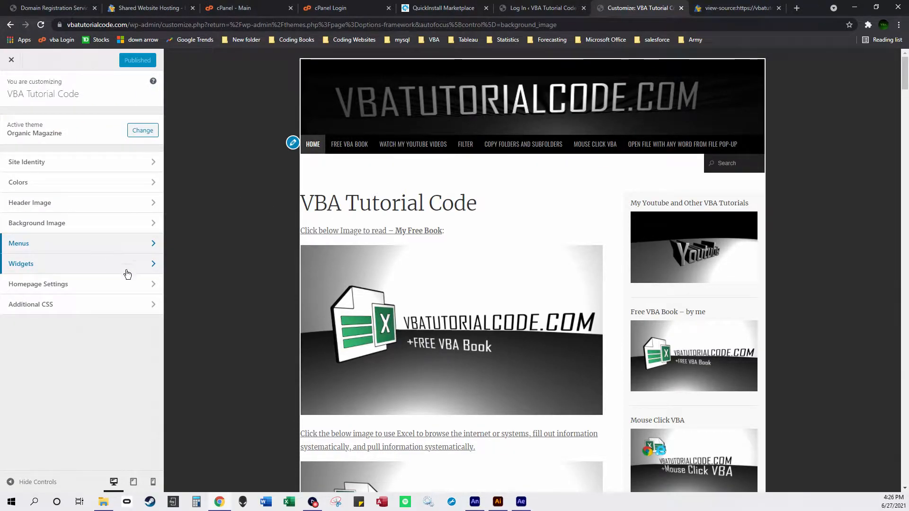
Step: Check the homepage and posts page choices in the Homepage Settings, then close the customizer
left_click(144, 284)
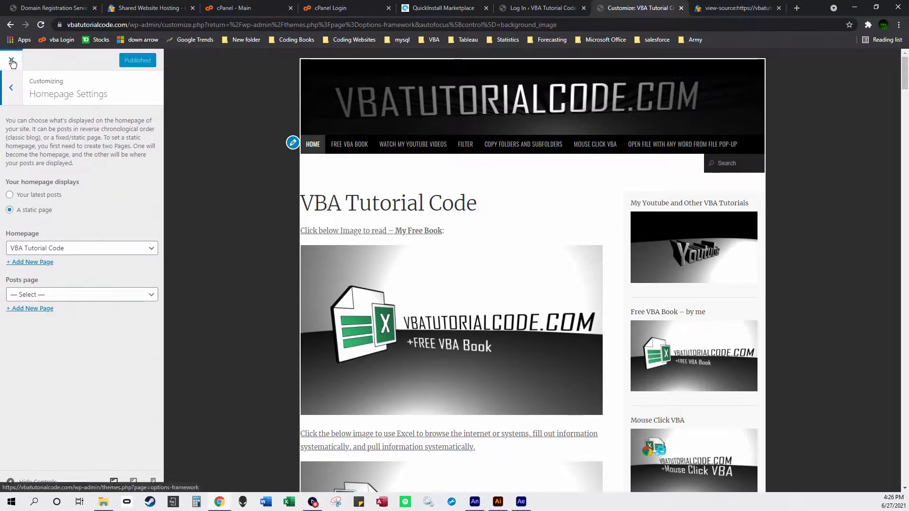
left_click(106, 294)
left_click(118, 265)
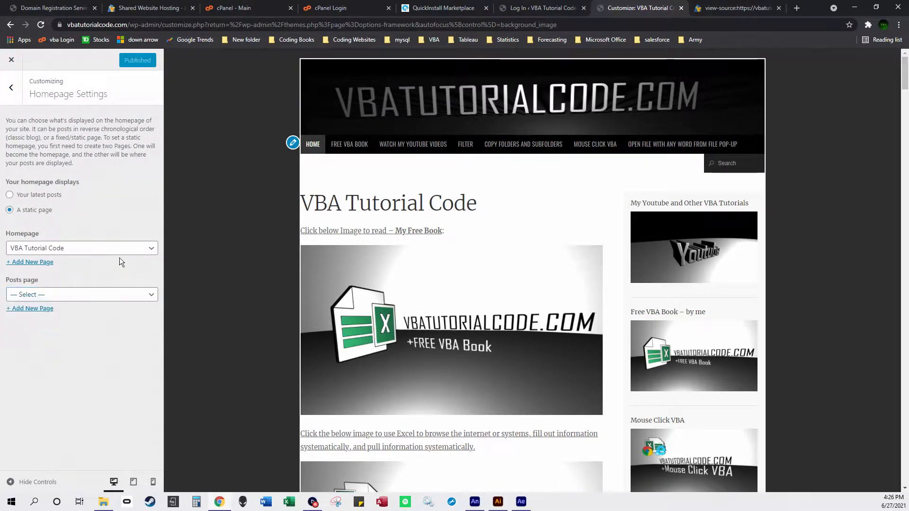
left_click(124, 248)
left_click(138, 225)
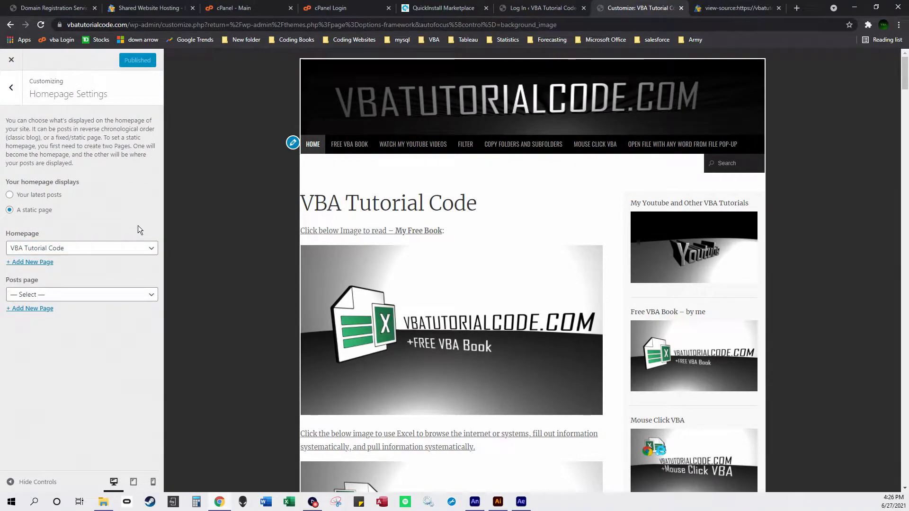
left_click(11, 60)
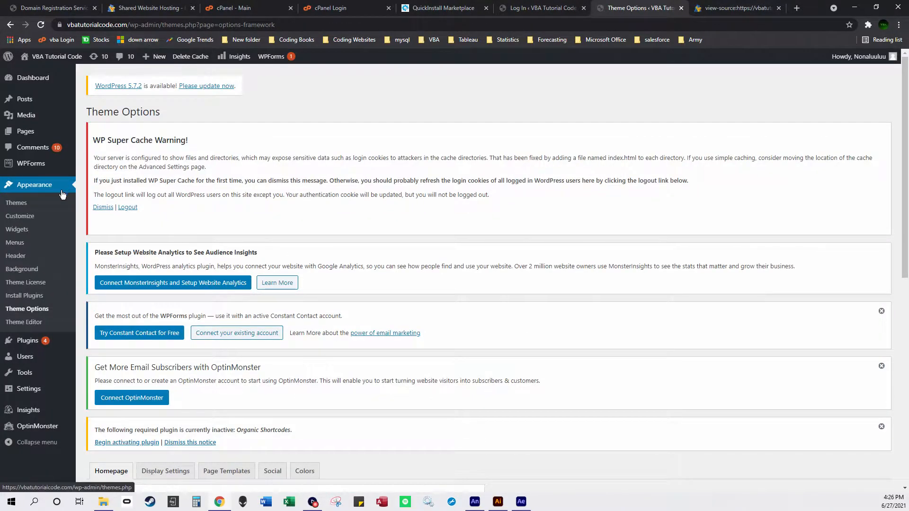
Step: Open the list of all posts and look through the existing entries
mouse_move(43, 129)
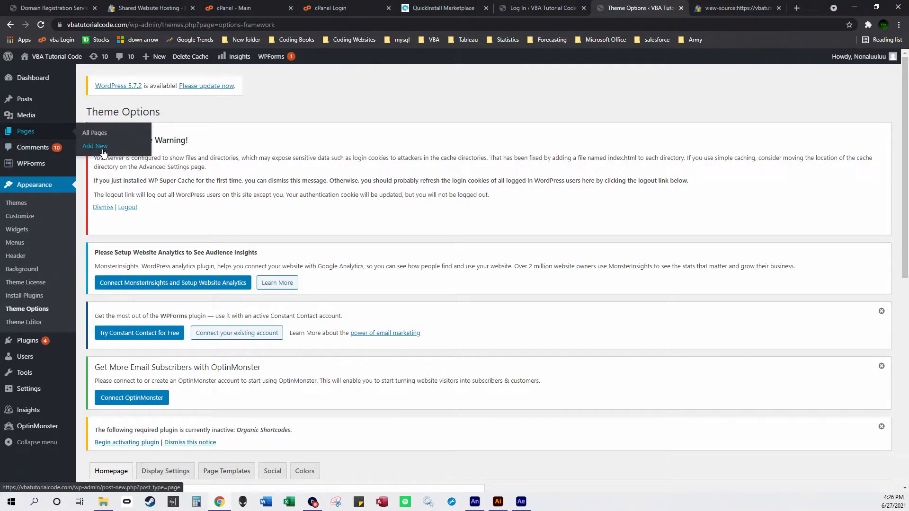
mouse_move(39, 103)
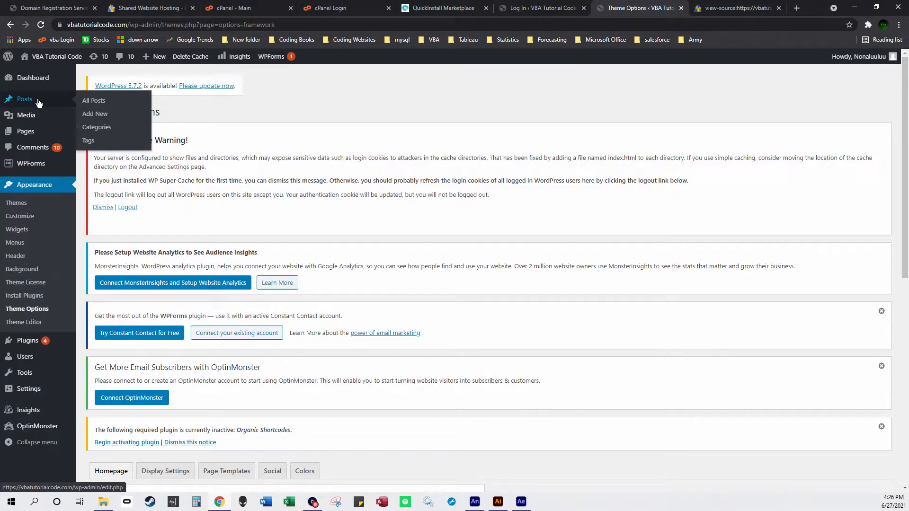
mouse_move(61, 52)
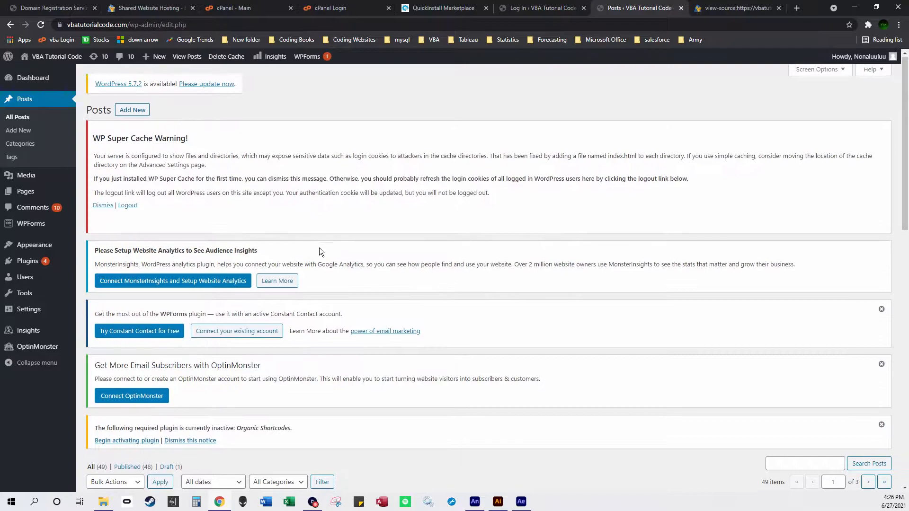
scroll(319, 251, "down", 5)
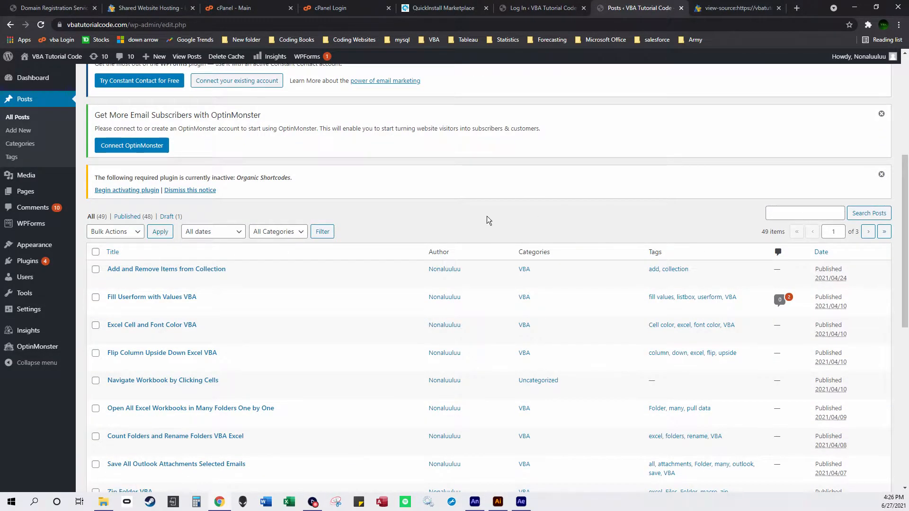
scroll(412, 241, "down", 8)
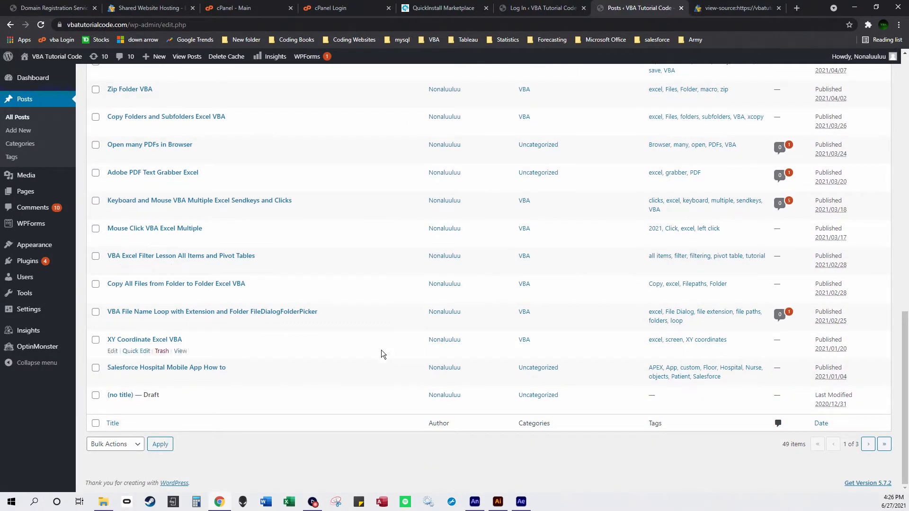
scroll(237, 440, "up", 12)
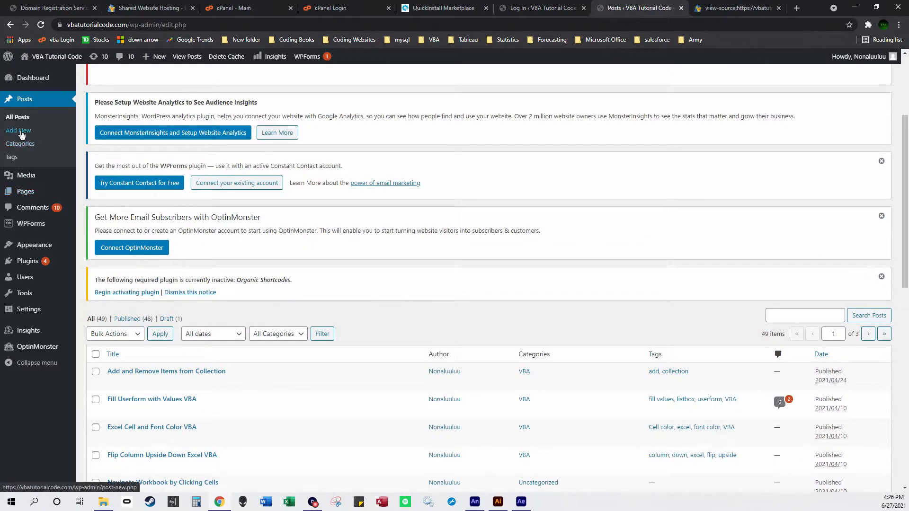
Step: Start a new post, title it "First-article-here" and place the cursor in its body
left_click(21, 135)
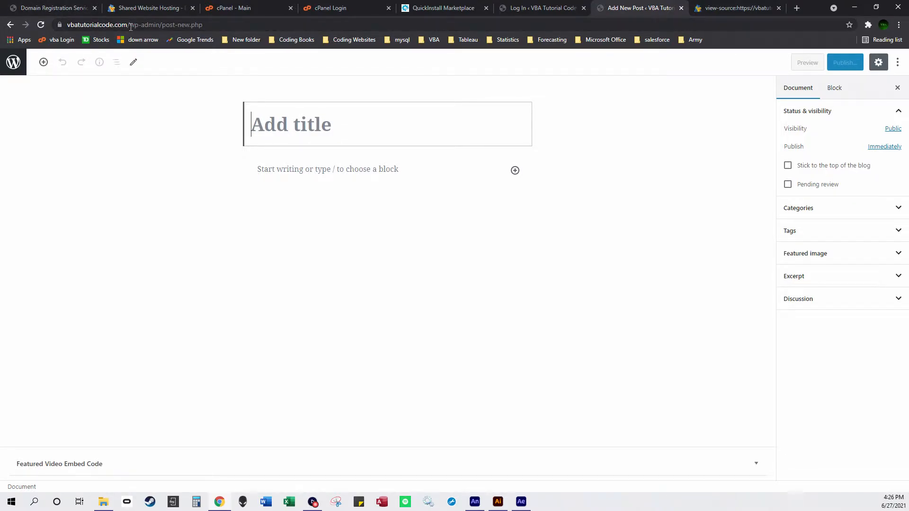
left_click_drag(130, 26, 259, 41)
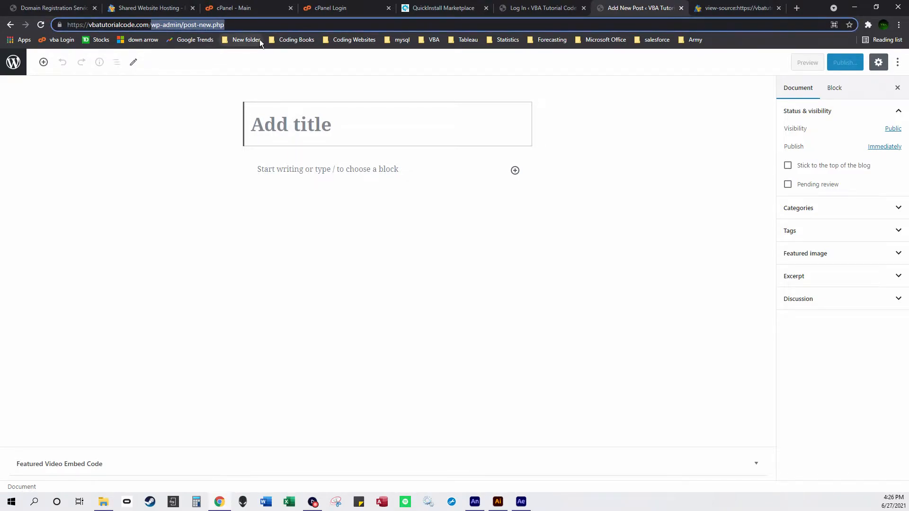
left_click(280, 133)
type("First article-j")
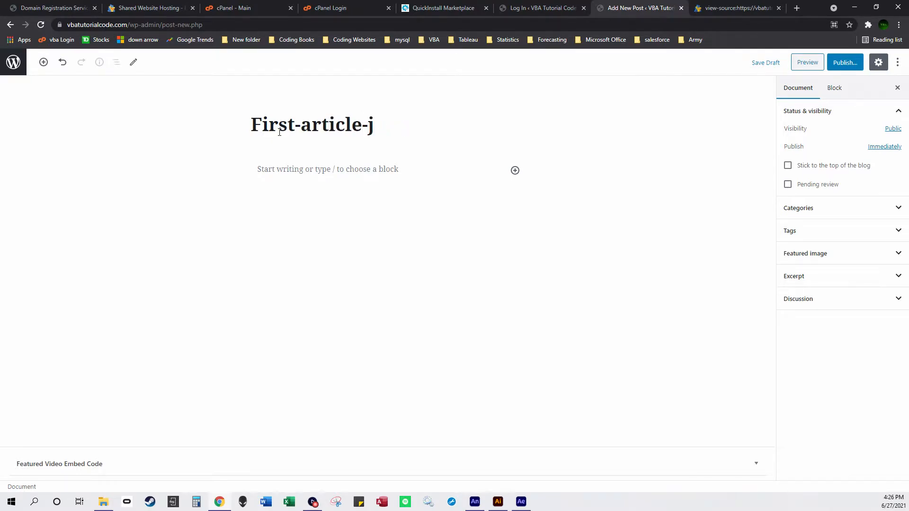
type("erhere")
left_click(348, 176)
Step: Compare the Document and Block settings of the new post, and hide and reshow the settings sidebar
left_click(800, 89)
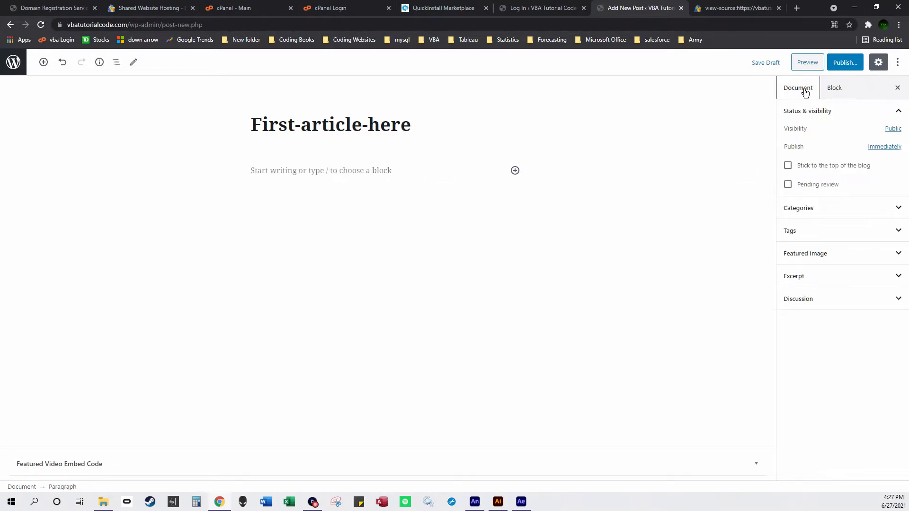
left_click(842, 88)
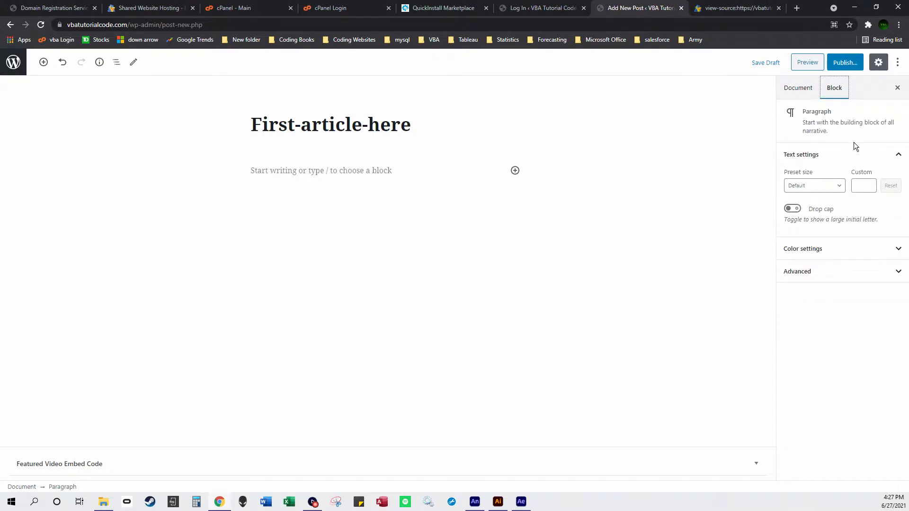
left_click(808, 94)
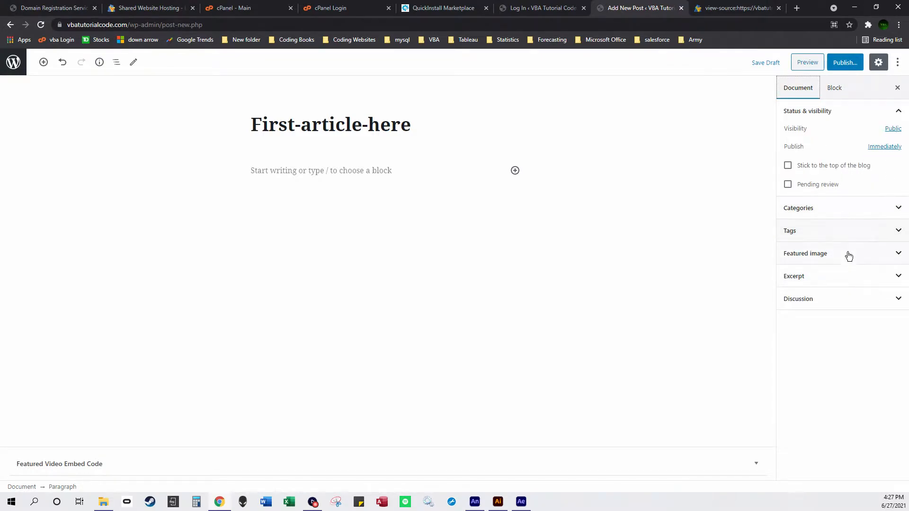
left_click(840, 89)
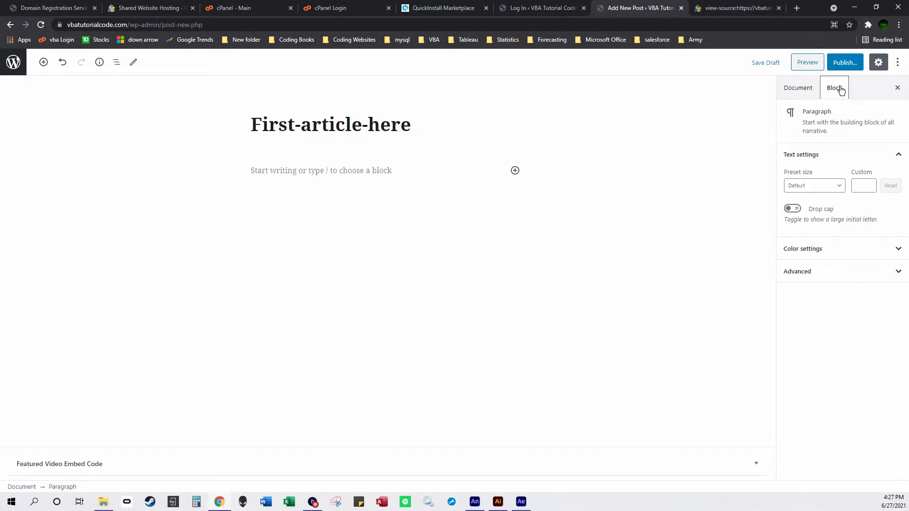
left_click(897, 62)
left_click(897, 62)
left_click(878, 62)
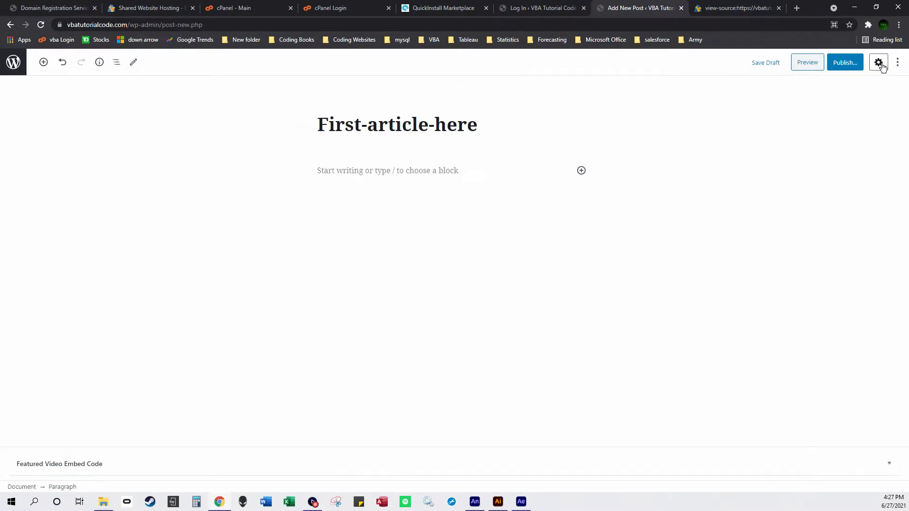
left_click(881, 65)
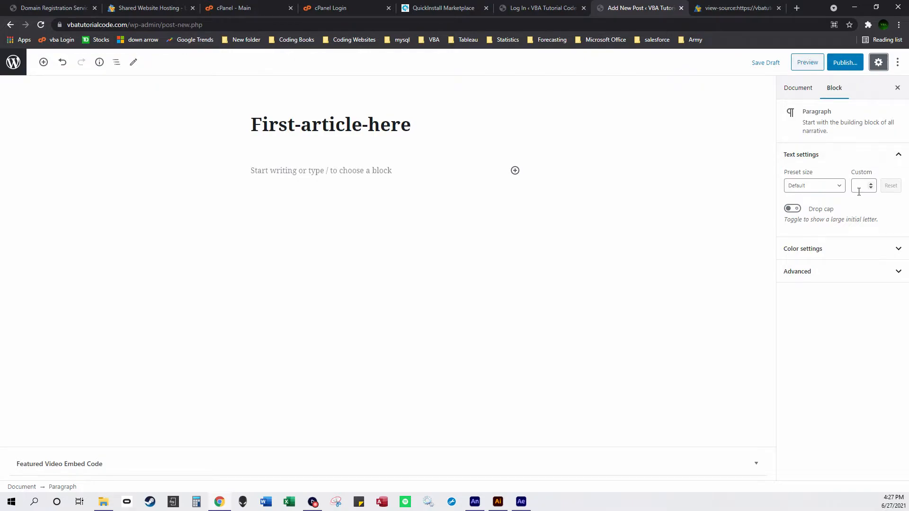
Step: Open the block chooser from the empty paragraph and look over the most used blocks and the block categories
left_click(337, 183)
left_click(372, 174)
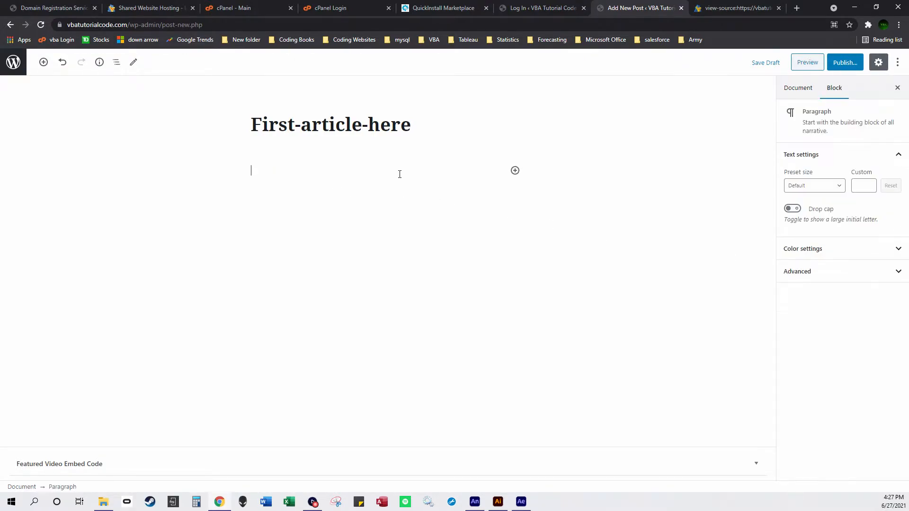
left_click(515, 171)
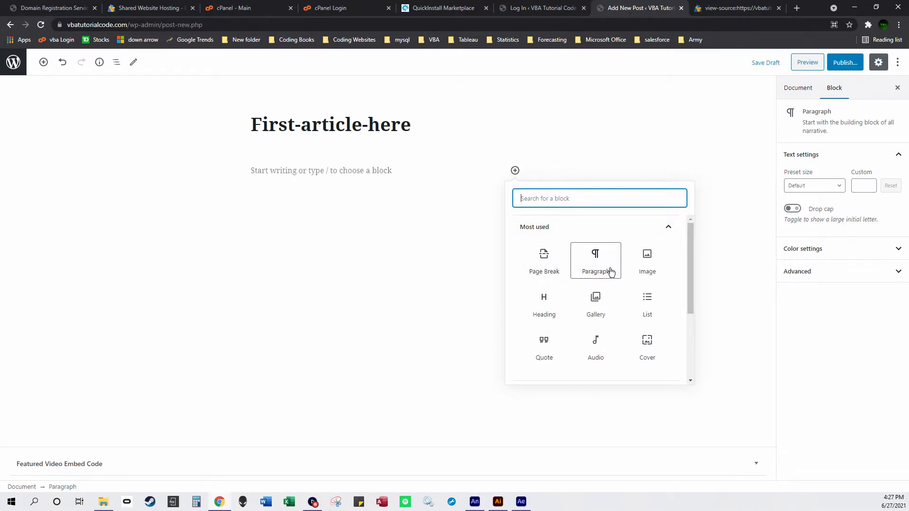
scroll(658, 329, "down", 3)
scroll(598, 316, "down", 1)
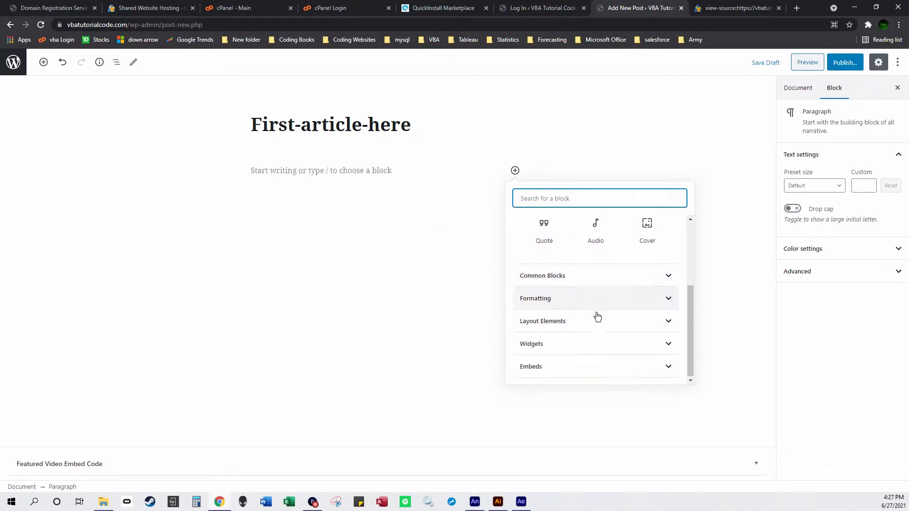
scroll(597, 316, "up", 4)
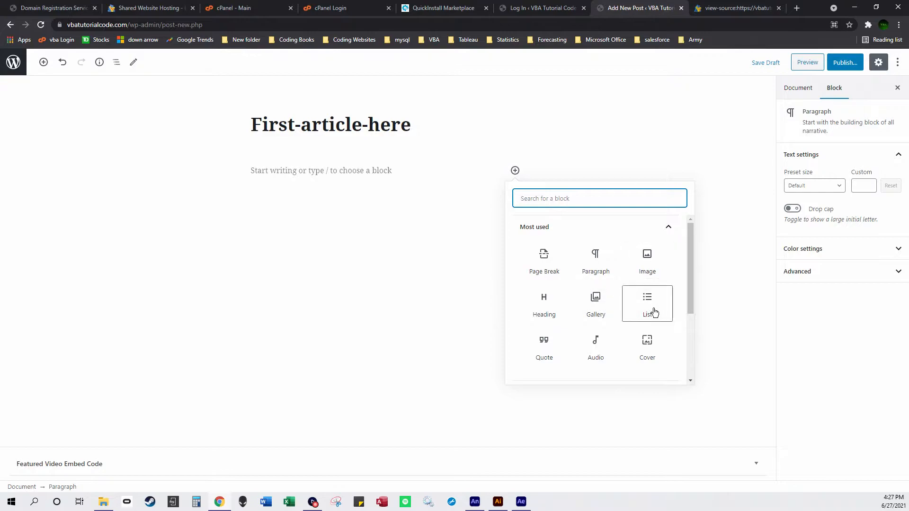
Step: Expand the Common Blocks category and look through its block types
scroll(587, 331, "down", 1)
left_click(581, 326)
scroll(587, 317, "down", 1)
scroll(615, 305, "up", 1)
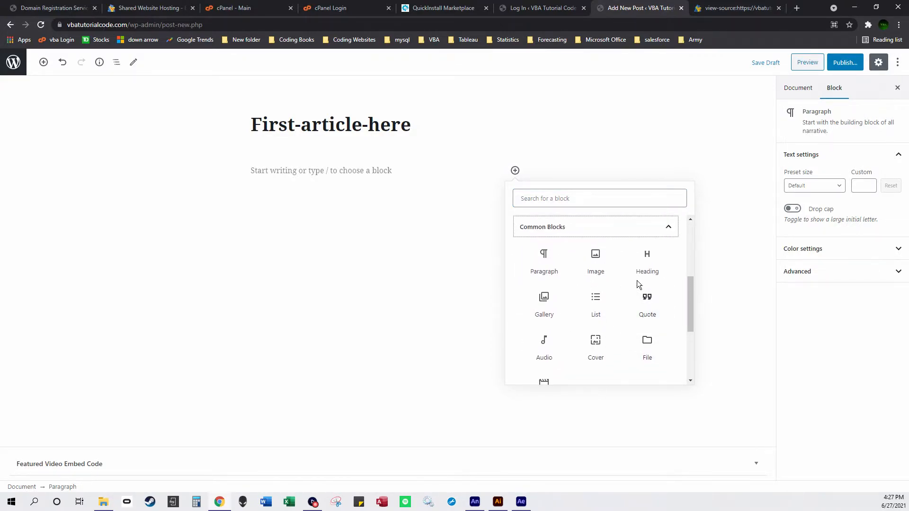
scroll(637, 284, "down", 1)
scroll(637, 294, "up", 1)
scroll(611, 293, "down", 3)
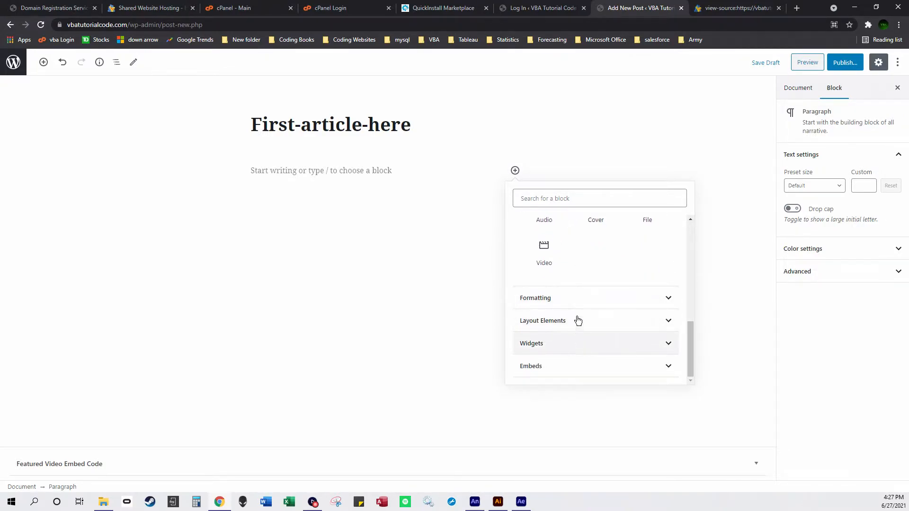
Step: Examine the Layout Elements blocks, collapse that category and expand the Widgets category
left_click(591, 326)
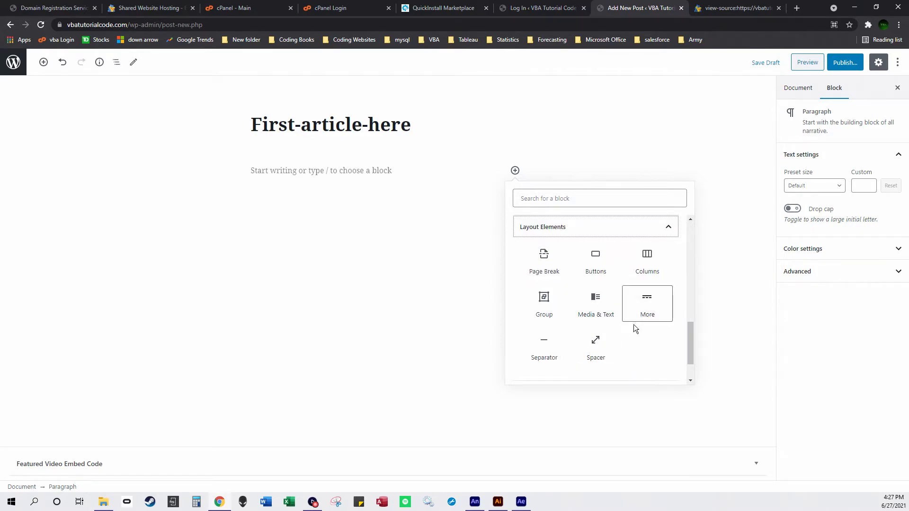
scroll(582, 314, "down", 1)
scroll(559, 291, "up", 2)
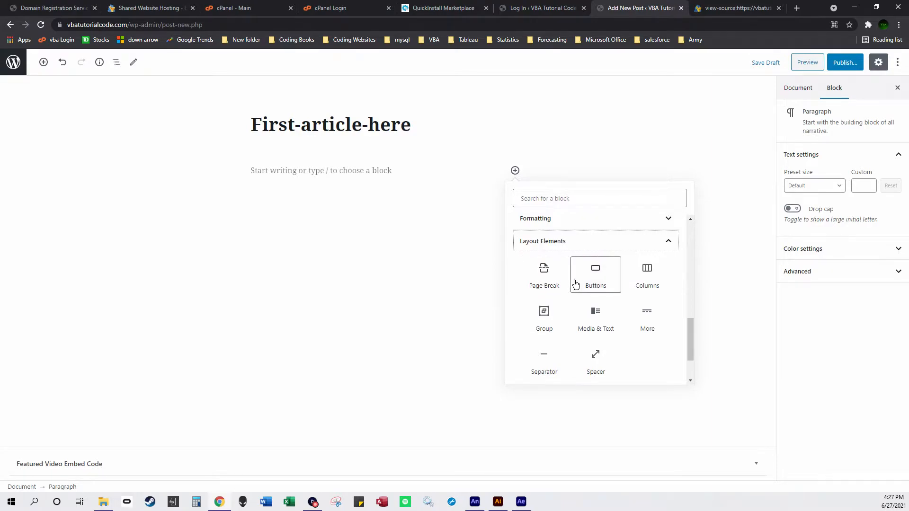
left_click(668, 243)
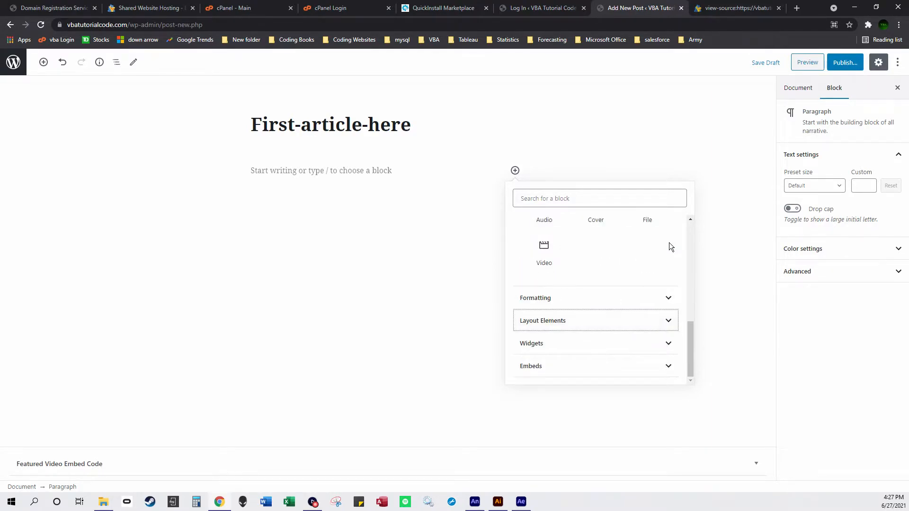
left_click(618, 354)
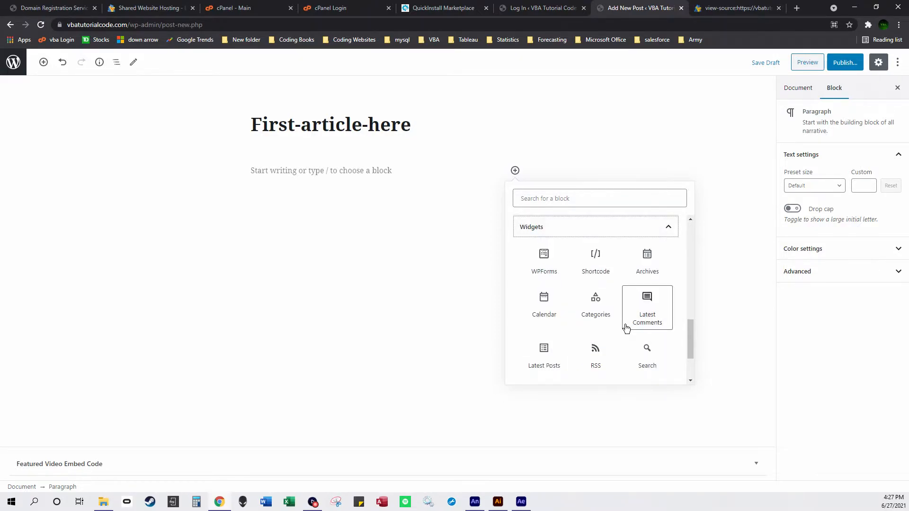
Step: Look through the remaining Widgets blocks, expand the Embeds category and look through its block types
scroll(660, 323, "down", 2)
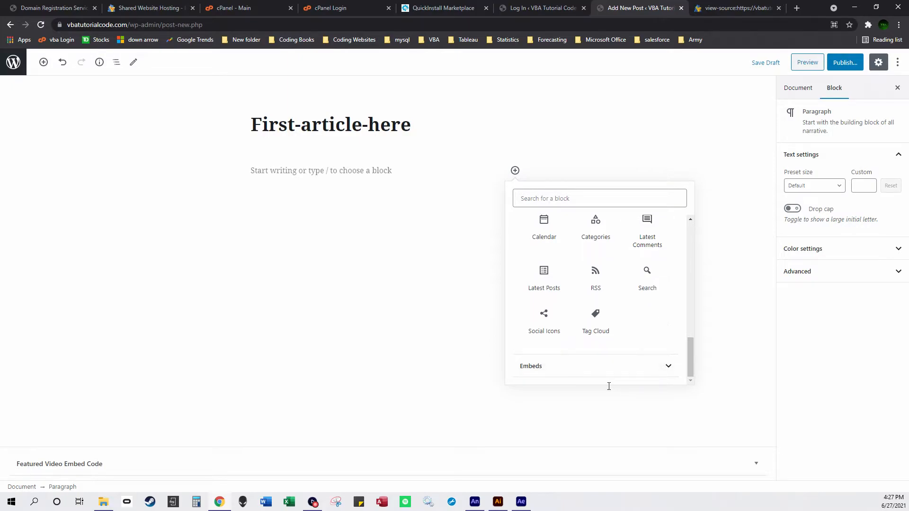
left_click(611, 370)
mouse_move(692, 324)
left_mouse_down()
mouse_move(692, 333)
mouse_move(689, 311)
mouse_move(683, 376)
mouse_move(692, 317)
left_mouse_up()
scroll(662, 313, "up", 8)
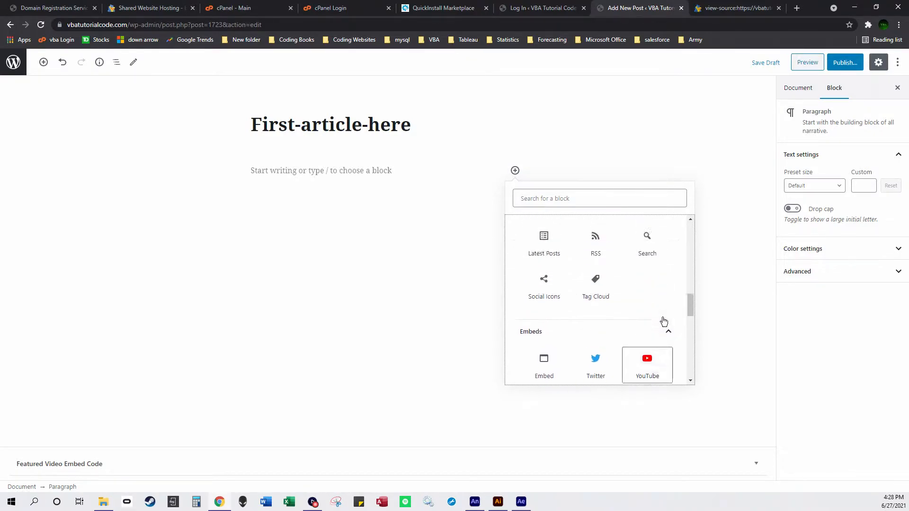
Step: Write the paragraph "you basically here." in the post body, leave an empty paragraph and add a paragraph reading "nefiei"
left_click(377, 169)
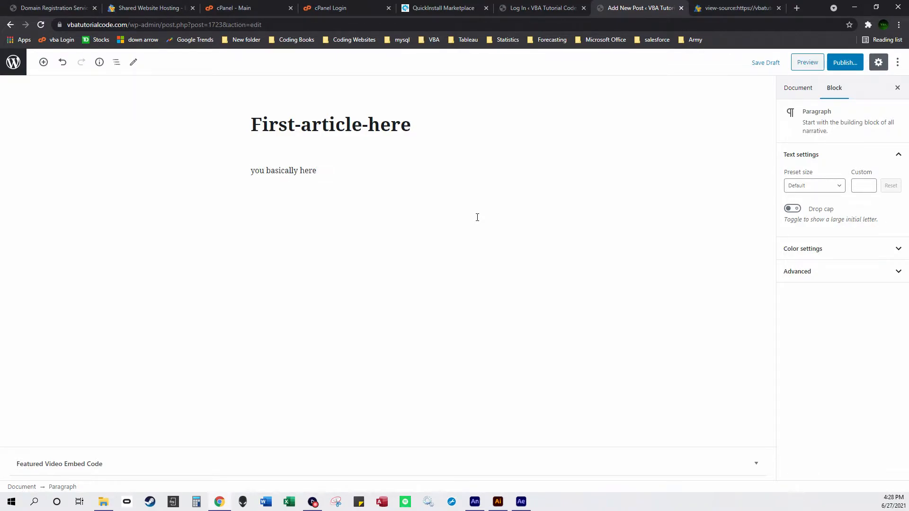
key("Return")
key("Return")
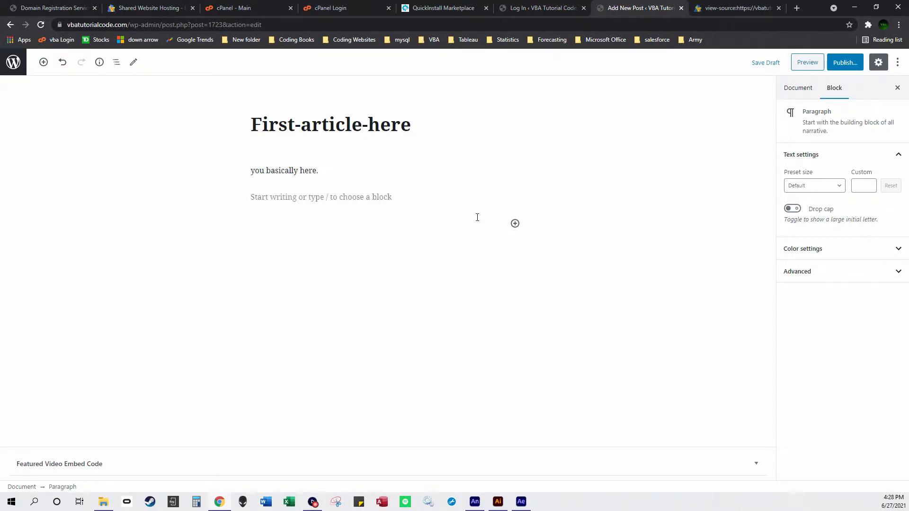
key("Return")
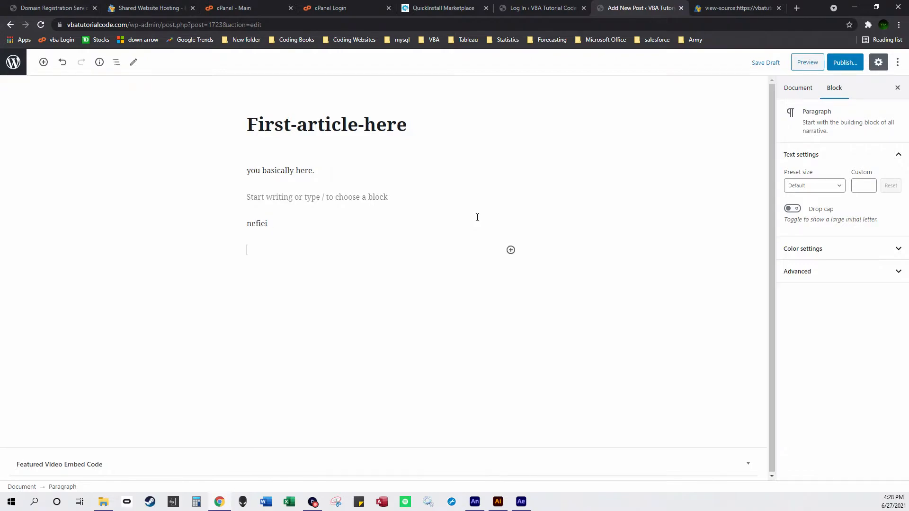
Step: Insert a Page Break block below the "nefiei" paragraph and an Audio block beneath it
left_click(510, 250)
left_click(539, 340)
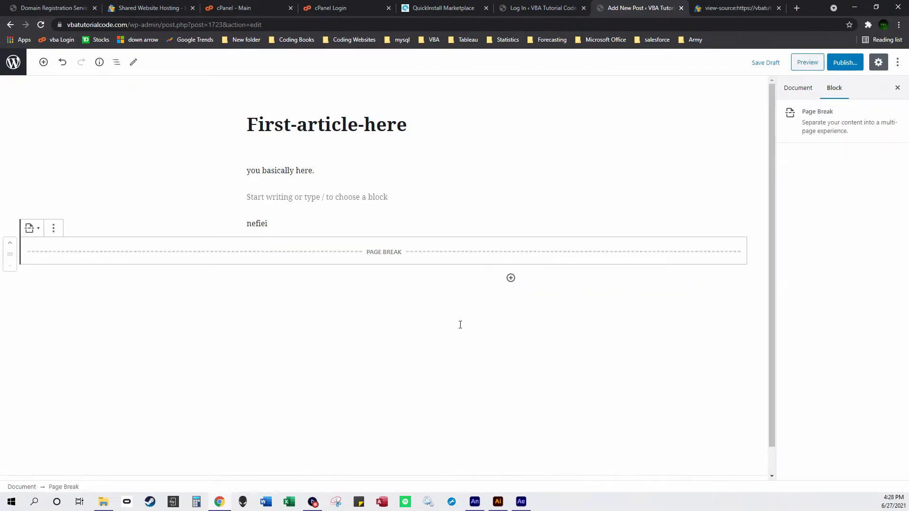
left_click(512, 278)
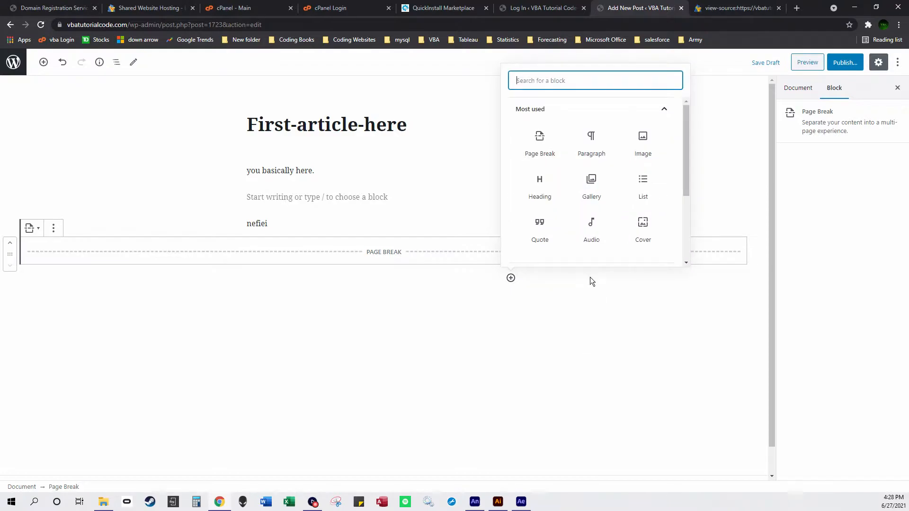
left_click(590, 232)
Step: Remove the Audio block and the Page Break block from the post
left_click(301, 256)
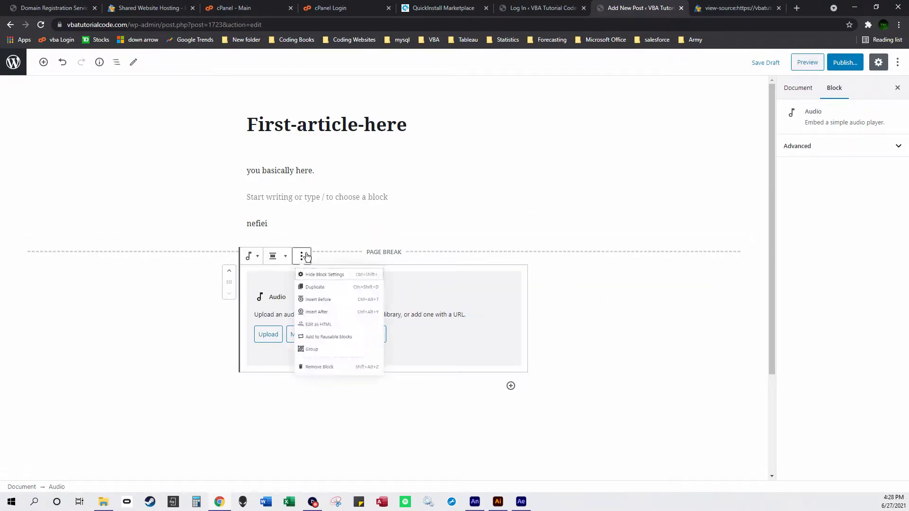
left_click(356, 405)
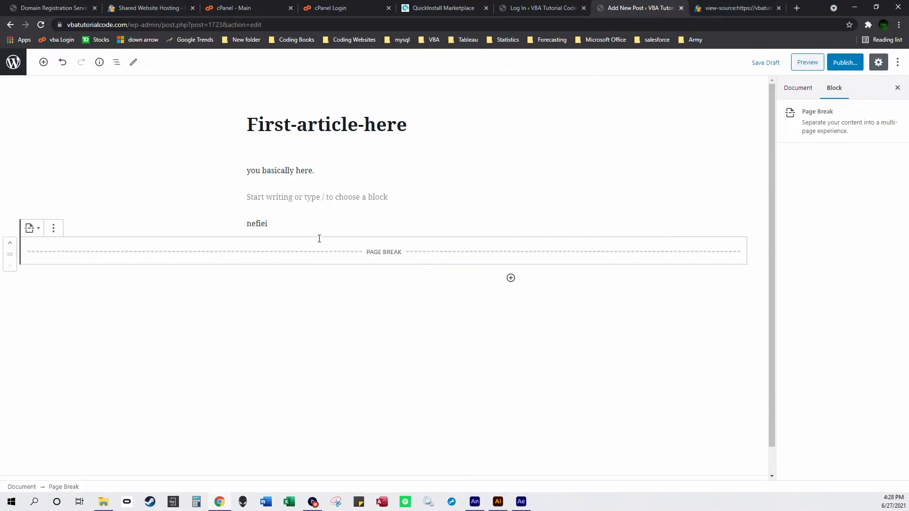
left_click(54, 228)
left_click(69, 362)
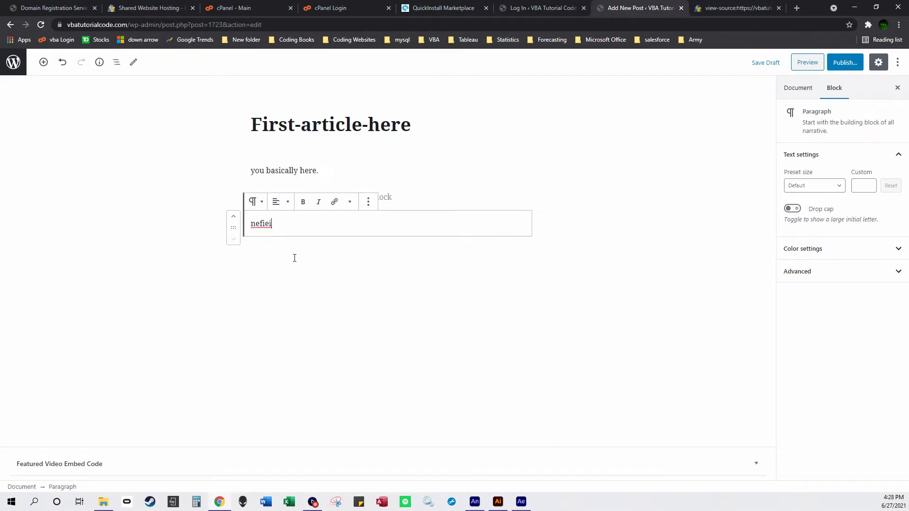
Step: Insert an empty block before the "nefiei" paragraph, open its block chooser and close it without choosing a block
left_click(371, 203)
left_click(413, 261)
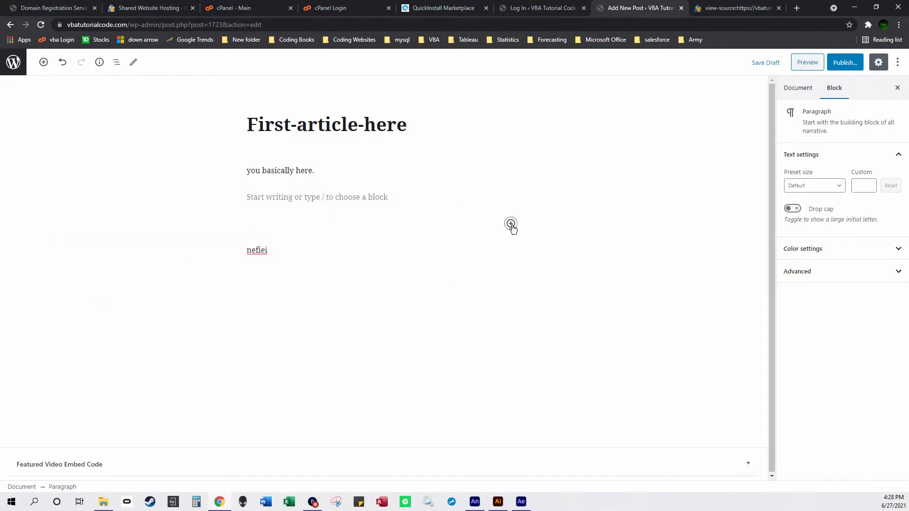
left_click(510, 224)
left_click(510, 225)
left_click(510, 224)
left_click(399, 249)
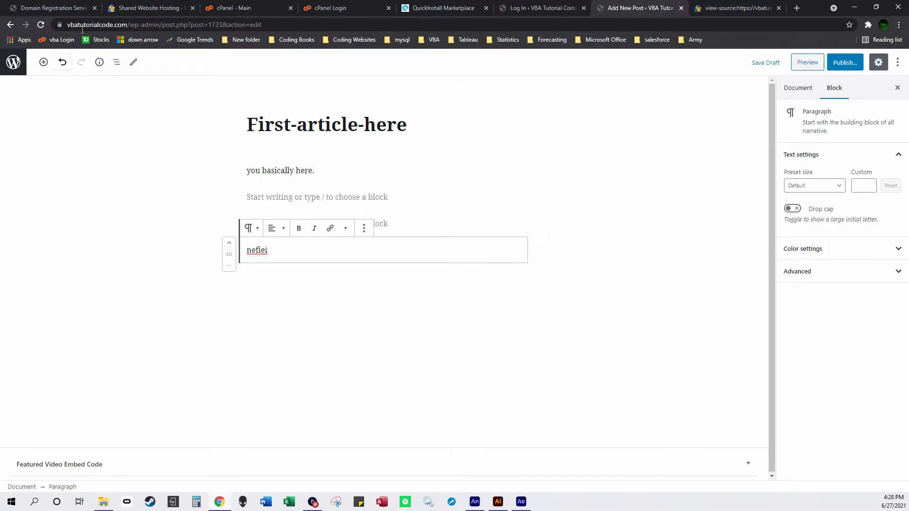
Step: Leave the post editor without saving the changes and return to the posts list
left_click(544, 13)
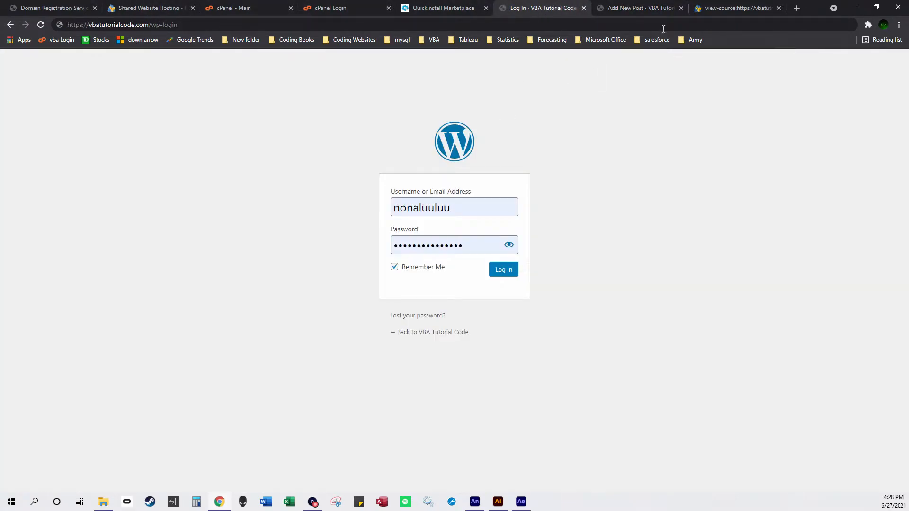
left_click(662, 8)
left_click(10, 25)
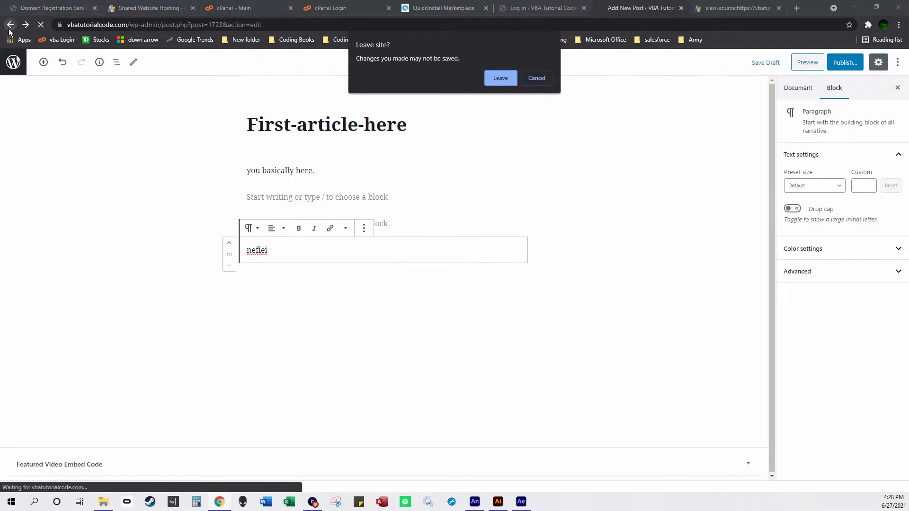
left_click(503, 80)
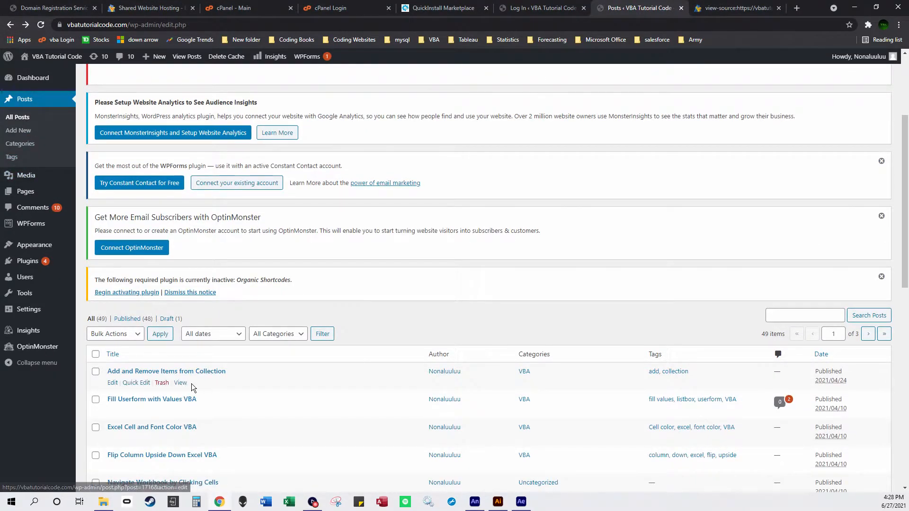
Step: Filter the posts list to drafts and open the First-article-here draft for editing
scroll(218, 373, "down", 1)
left_click(168, 256)
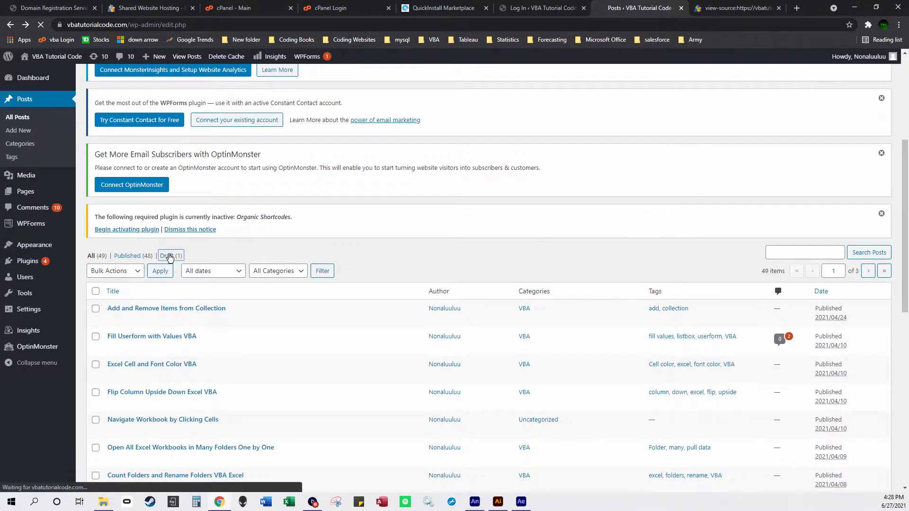
scroll(170, 257, "down", 1)
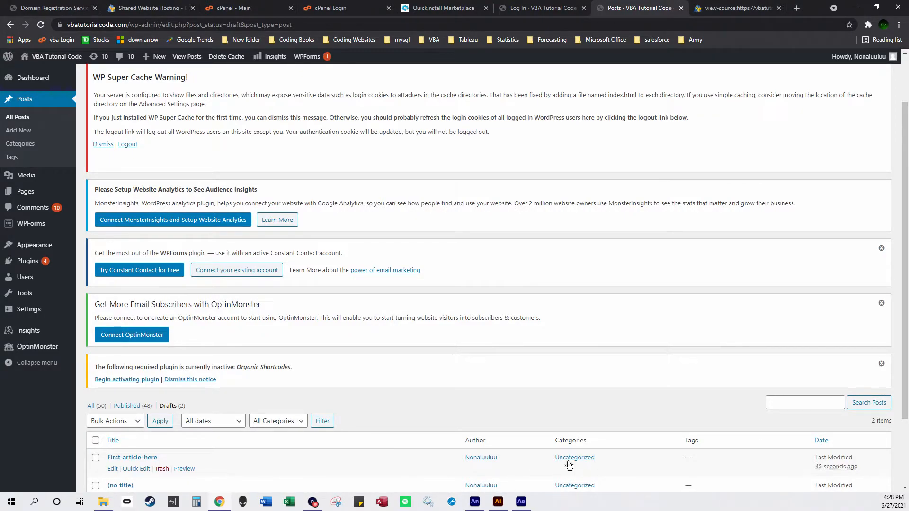
left_click(112, 469)
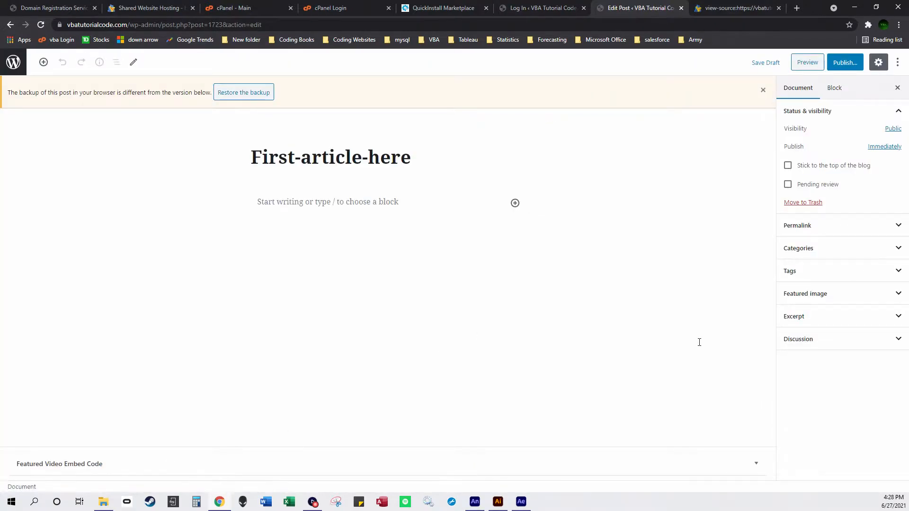
Step: Add the tag "article about whateer" to the post and expand its category options
left_click(819, 270)
left_click(842, 298)
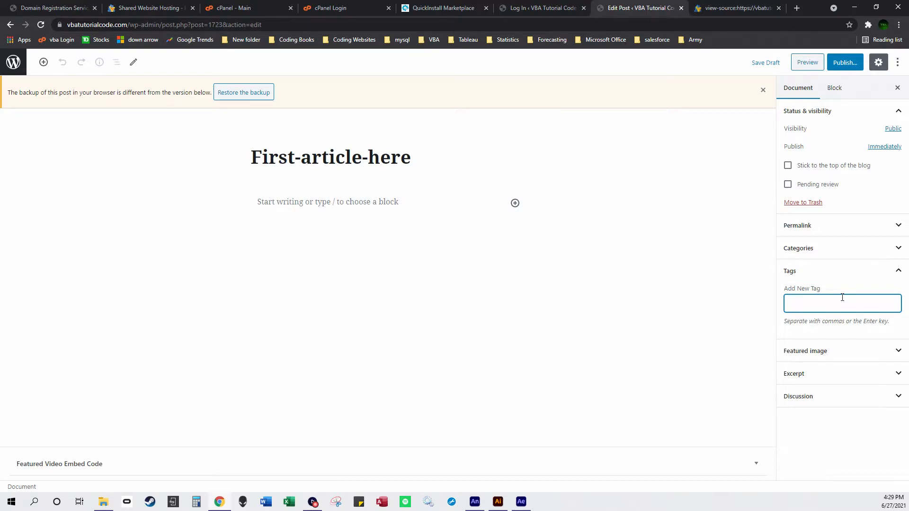
type("article about whateer")
key("Return")
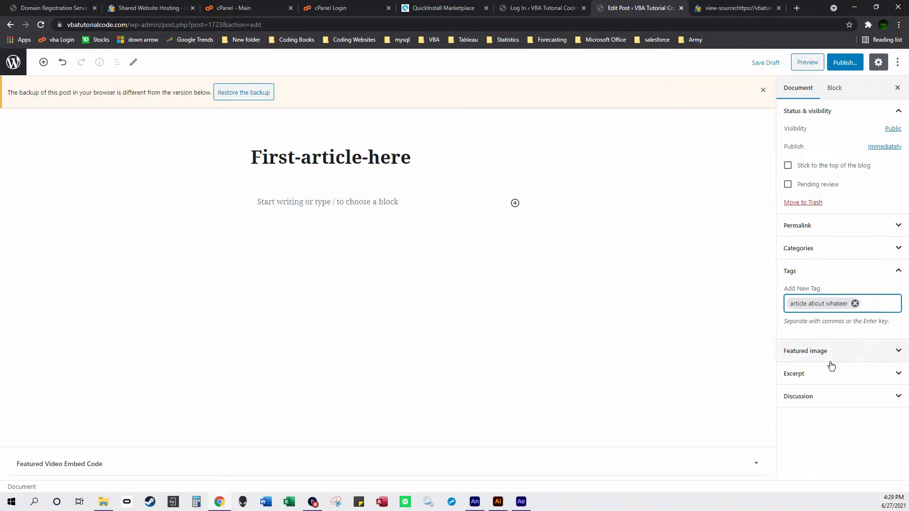
left_click(842, 248)
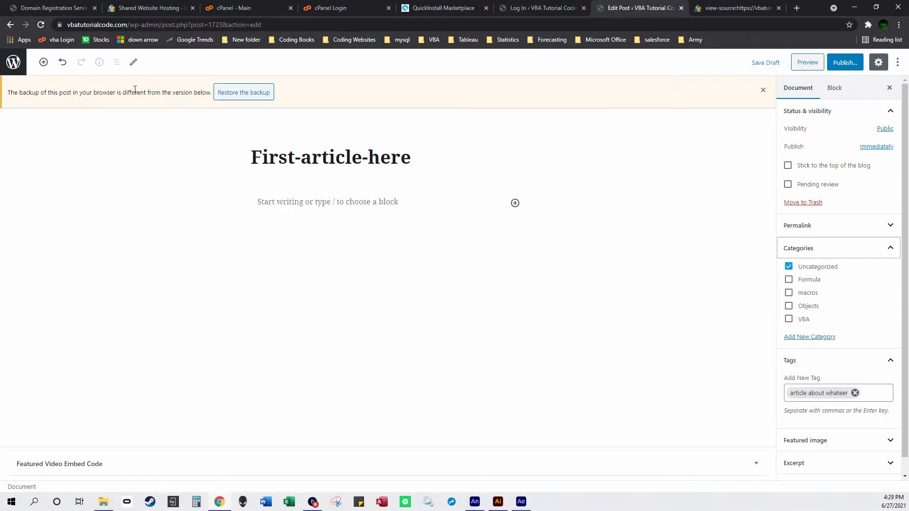
Step: Leave the First-article-here editor without saving and return to the drafts list
left_click(9, 26)
left_click(495, 81)
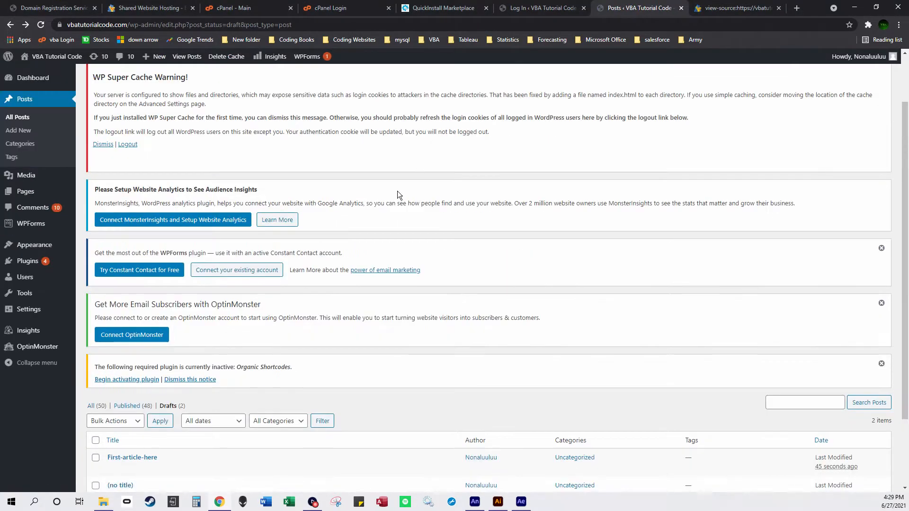
scroll(343, 251, "down", 3)
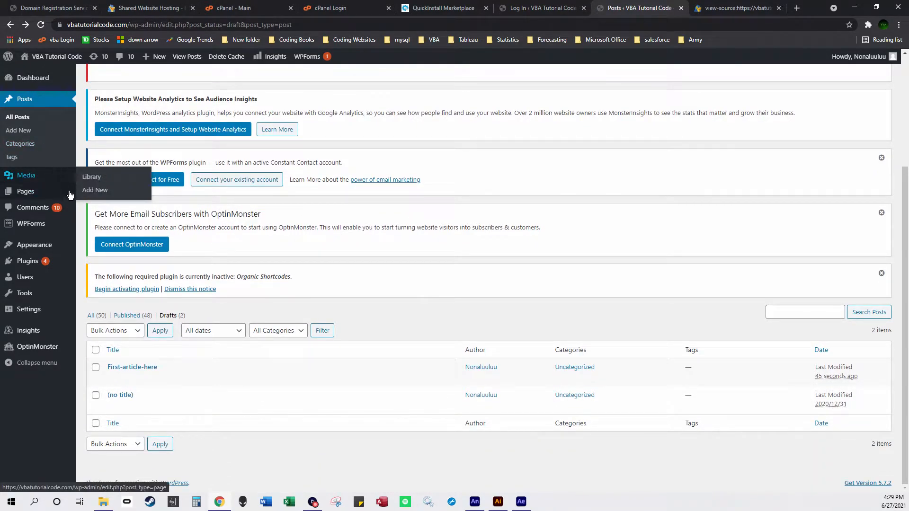
Step: Show all of the site's pages and open the VBA Tutorial Code front page for editing
mouse_move(53, 198)
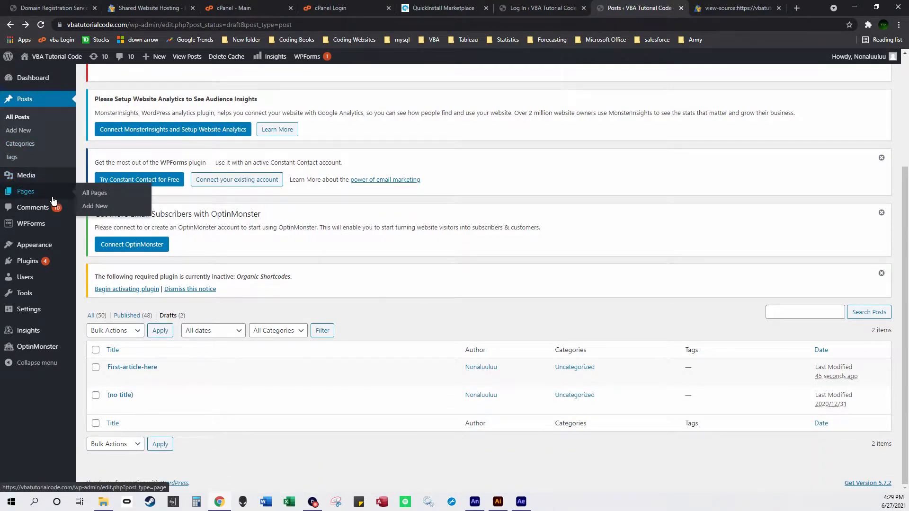
left_click(91, 195)
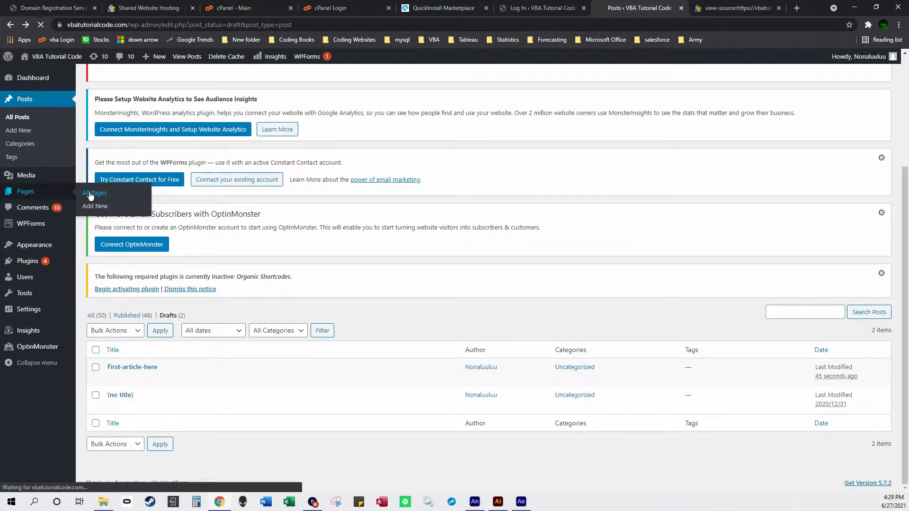
scroll(186, 203, "down", 4)
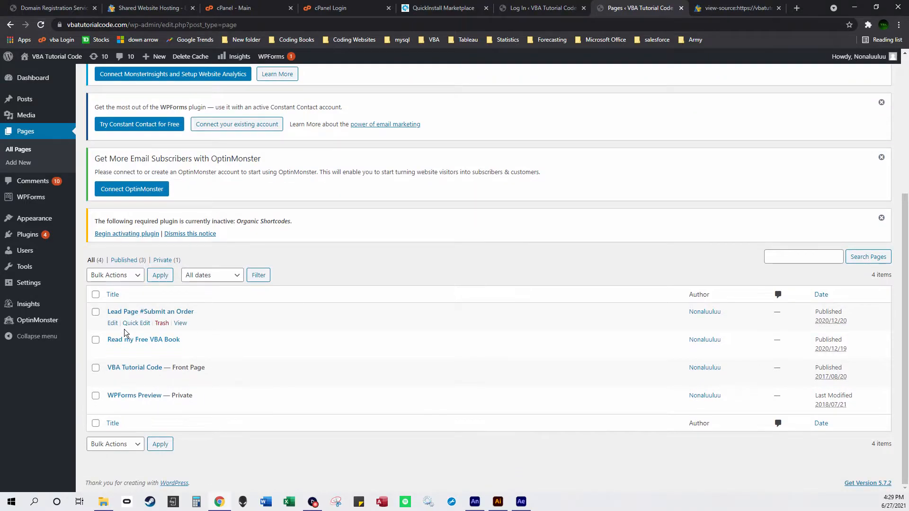
left_click(114, 380)
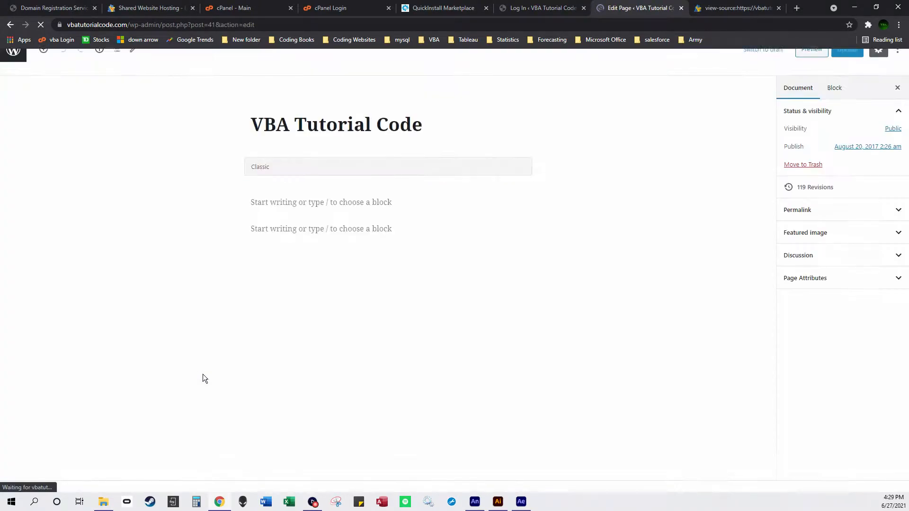
Step: Select the front page's Classic block and look through its text and linked images
left_click(430, 224)
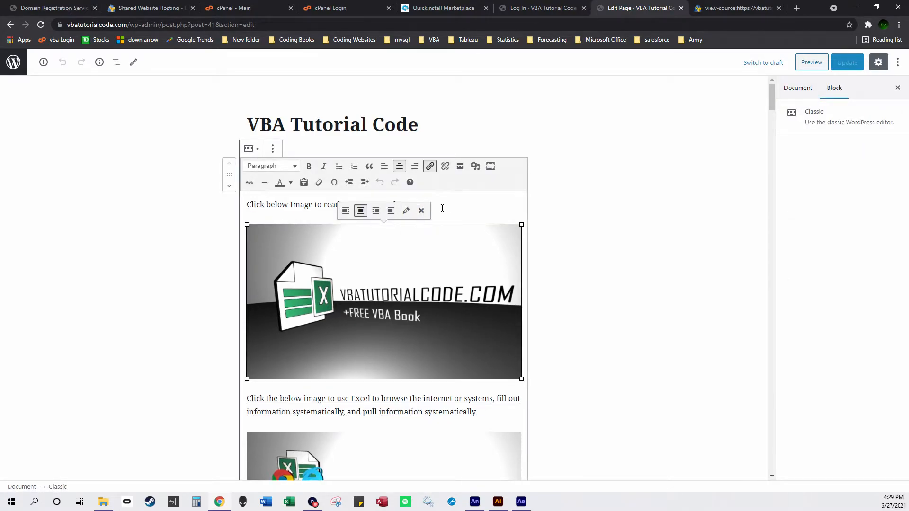
scroll(379, 284, "down", 7)
scroll(395, 344, "down", 20)
left_click_drag(774, 185, 778, 95)
Step: Switch the Classic block to HTML editing and look over its code
left_click(272, 149)
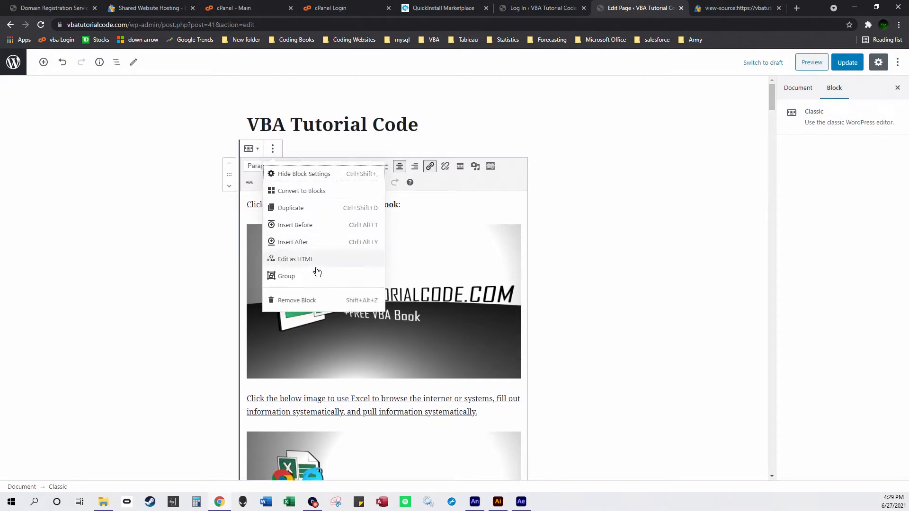
left_click(311, 260)
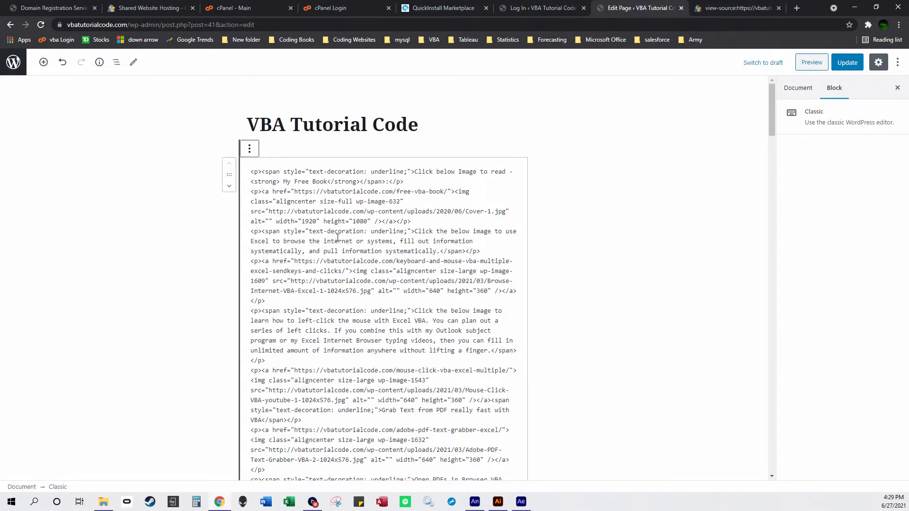
scroll(331, 271, "down", 6)
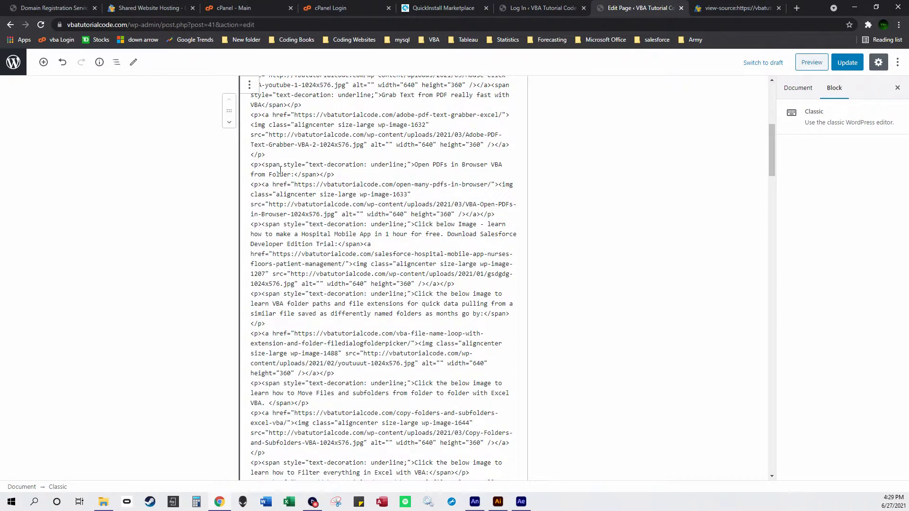
scroll(276, 158, "up", 6)
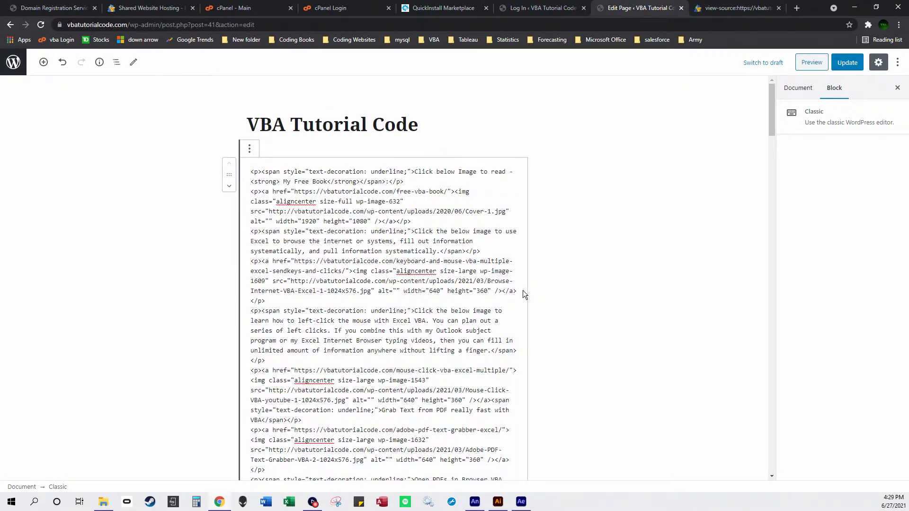
Step: Add an <hr> tag on its own line after the Browse-Internet-VBA-Excel image link in the block's HTML
left_click(522, 291)
left_click(512, 291)
key("Return")
key("Return")
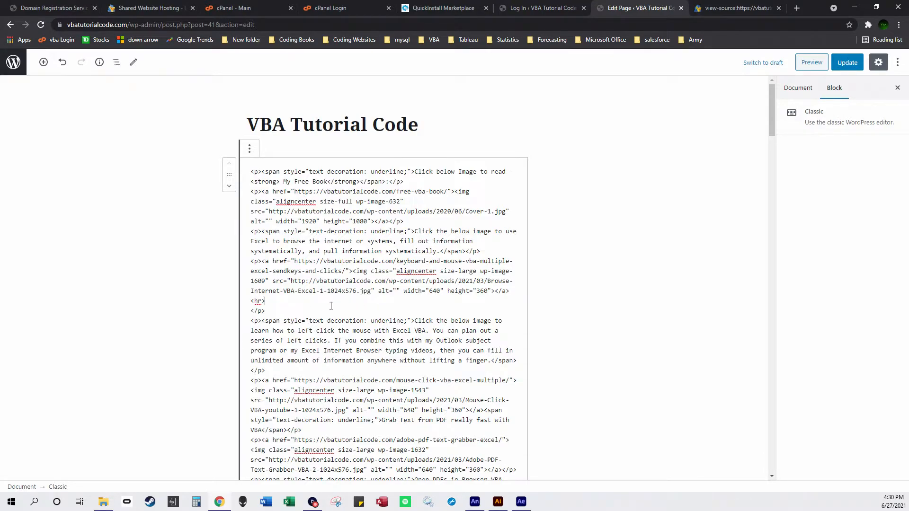
Step: Switch the Classic block back to visual editing, review its content and convert it to a Custom HTML block
left_click(249, 149)
left_click(384, 332)
scroll(403, 300, "down", 1)
scroll(402, 297, "down", 3)
scroll(401, 265, "up", 3)
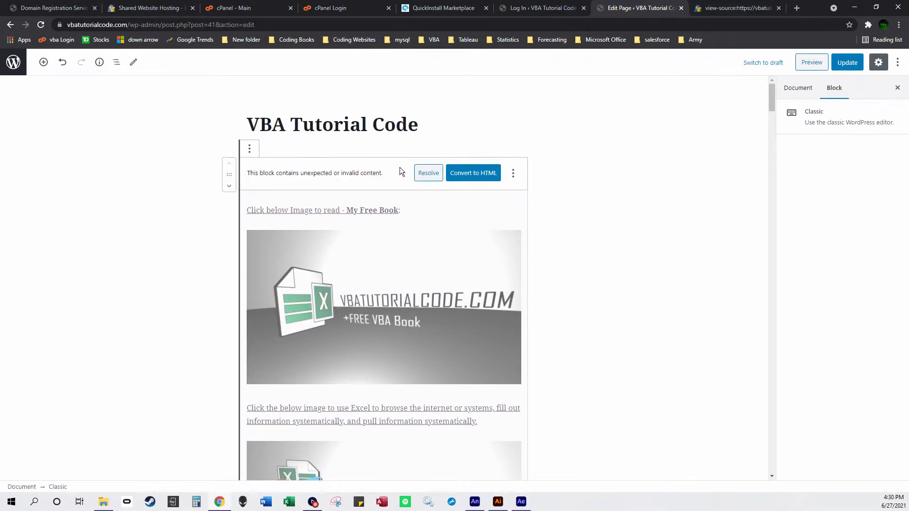
left_click(473, 173)
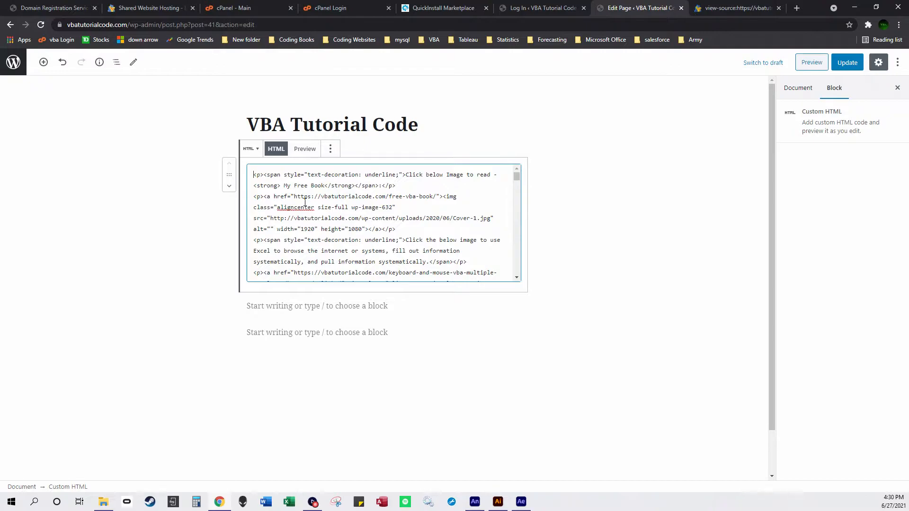
Step: Add a first line to the Custom HTML block containing "hi" wrapped in underline and bold tags, <u><b>hi</u></b>
left_click(257, 177)
key("Return")
key("Return")
type("<br>")
type("p>hi")
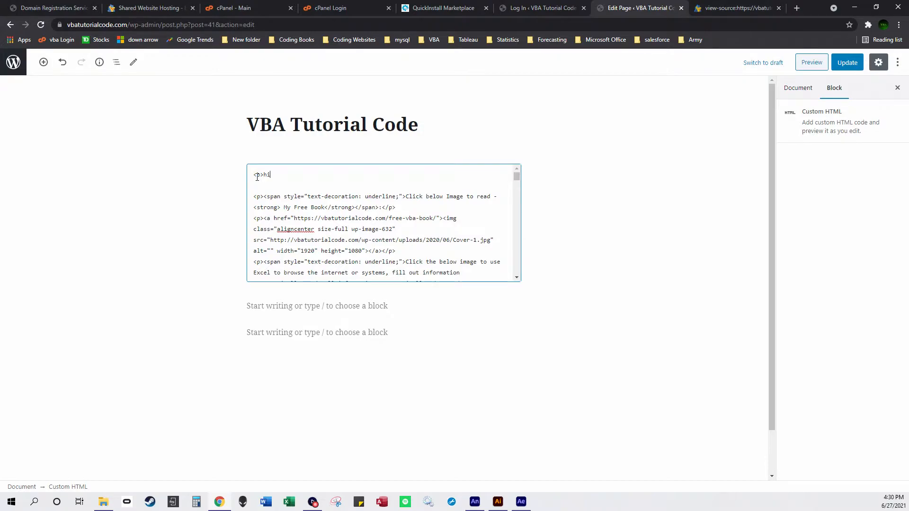
type("</b?")
double_click(279, 175)
type("u>")
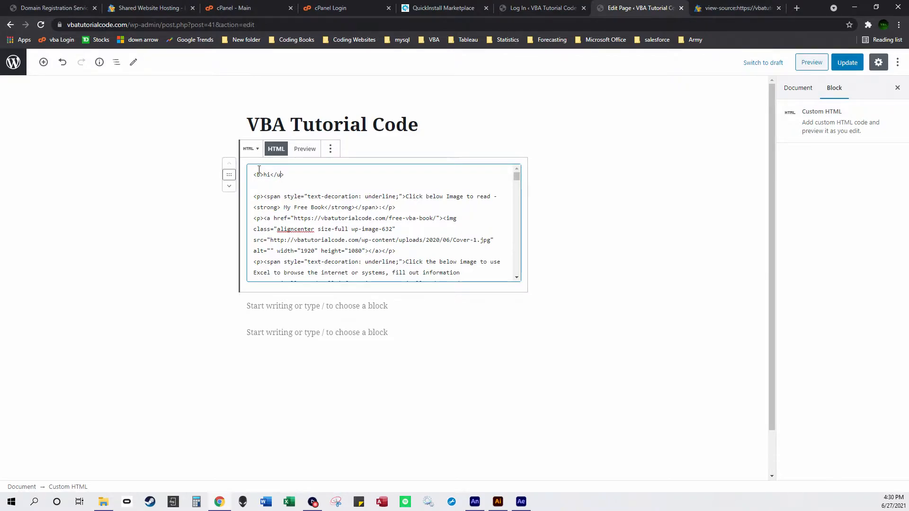
double_click(259, 175)
type("u><b>hi</u></b>")
Step: Wrap the "hi" line in <h1> heading tags, and change the heading level to 2 and finally to 3
key("Home")
type("<h1><")
type("/h1>")
left_click_drag(335, 175, 331, 174)
type("2")
left_click_drag(260, 175, 260, 174)
type("2")
type("3")
type("3")
Step: Delete the "hi" heading line and the blank lines above the first paragraph of the HTML code
left_click(345, 176)
left_click_drag(340, 174, 255, 177)
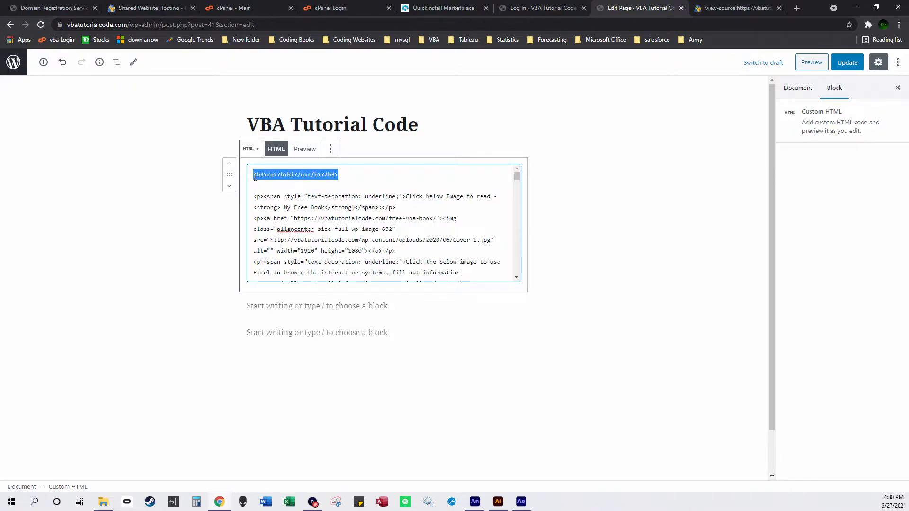
key("BackSpace")
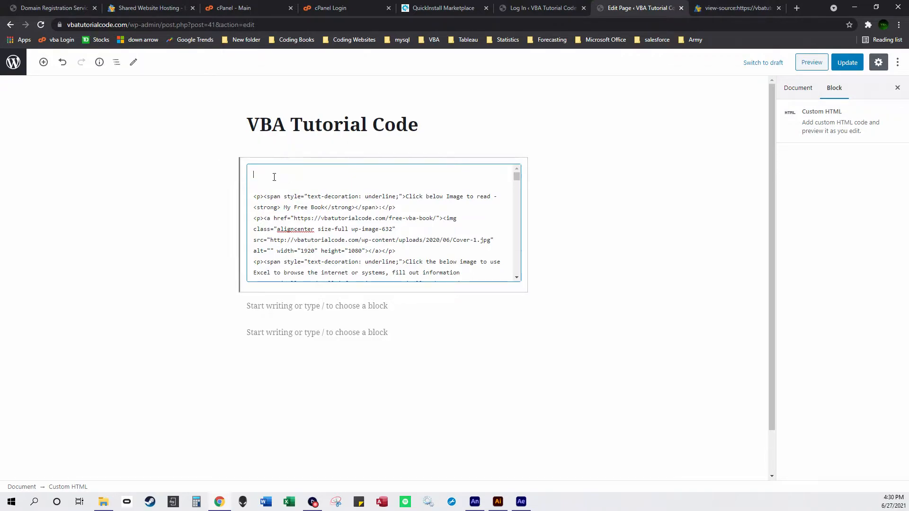
key("Delete")
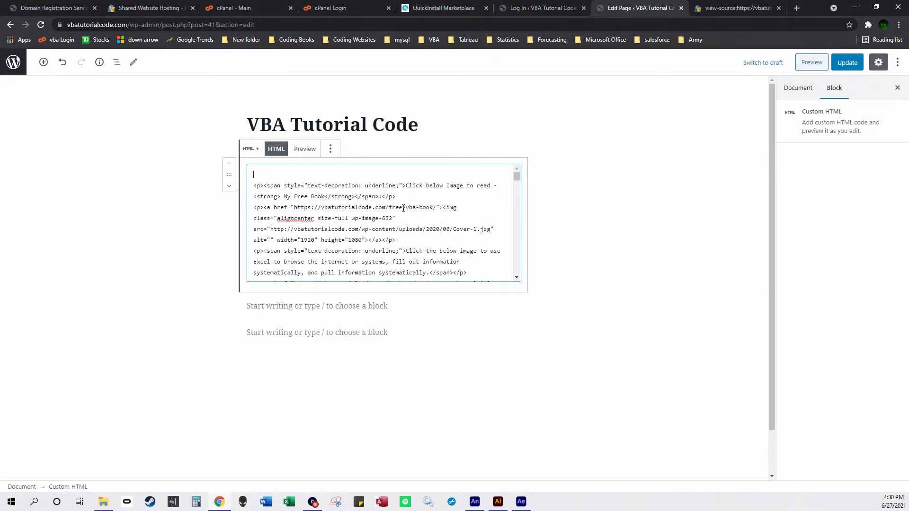
key("Delete")
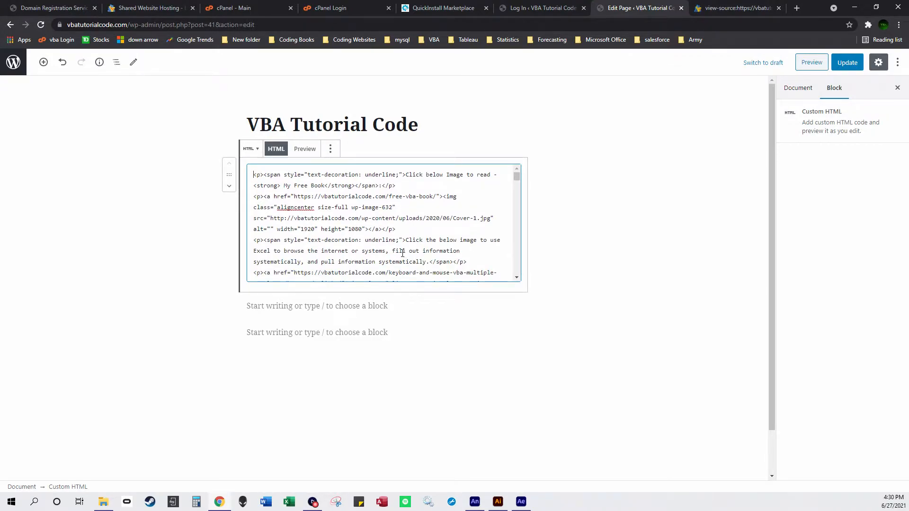
Step: Add an <hr> tag on its own line at the start of the Custom HTML block and show the block's options
key("Return")
type("<hr>")
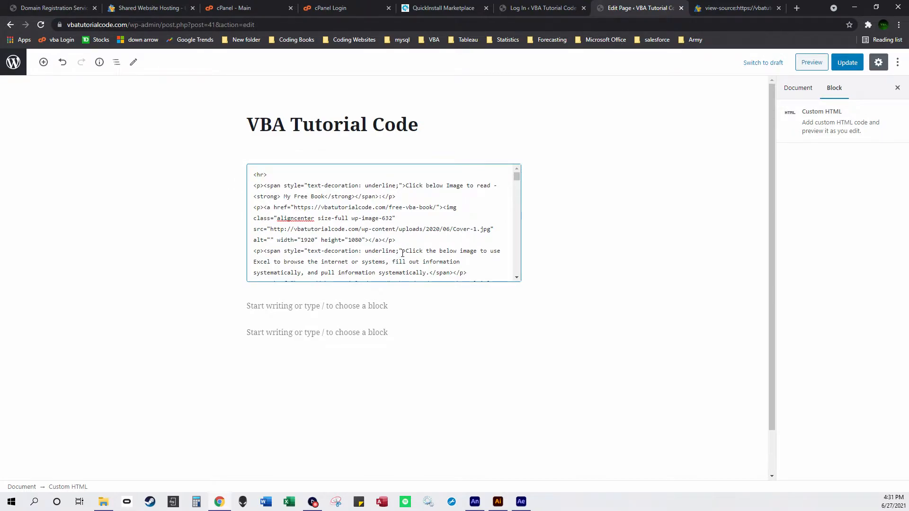
left_click(337, 152)
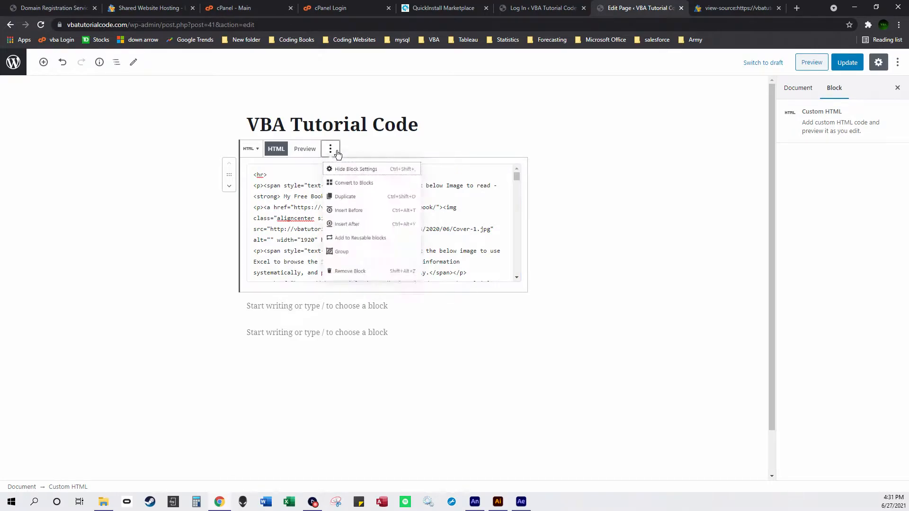
Step: Open the block library from the empty paragraph below the HTML block and look through its block types and categories
left_click(300, 303)
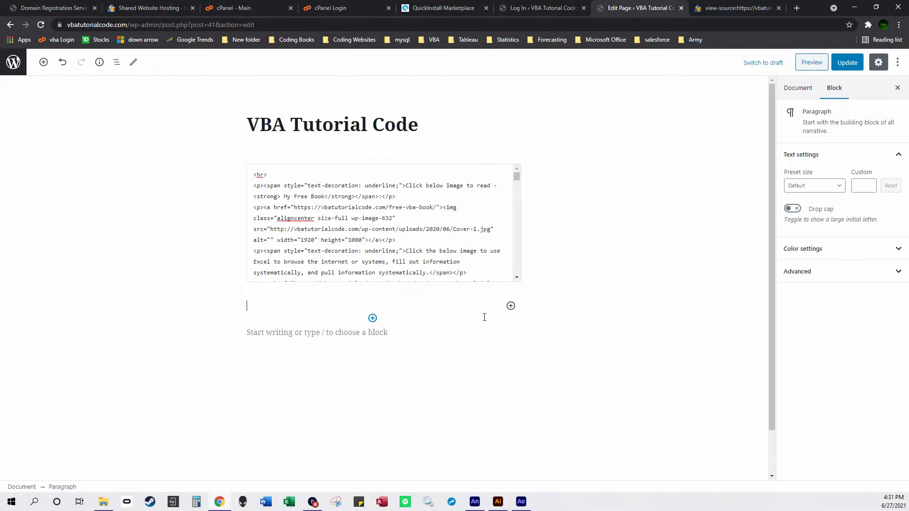
left_click(511, 306)
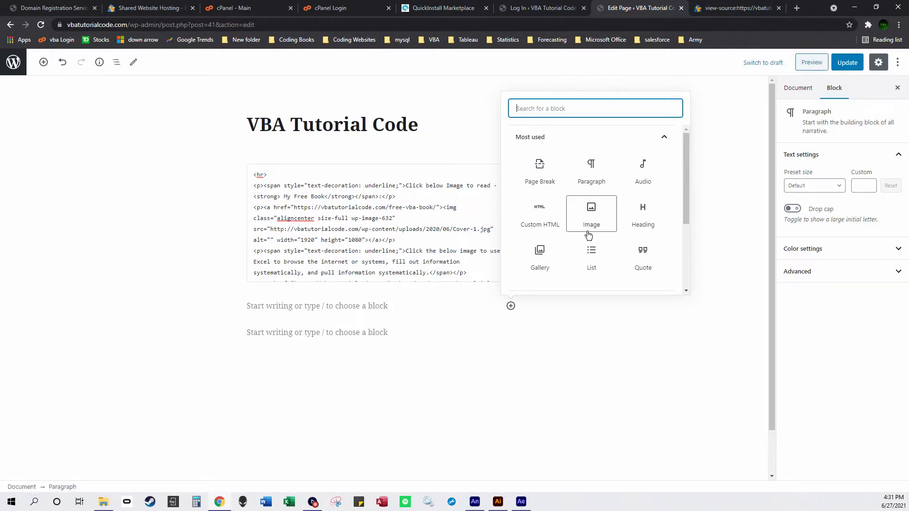
scroll(584, 233, "down", 1)
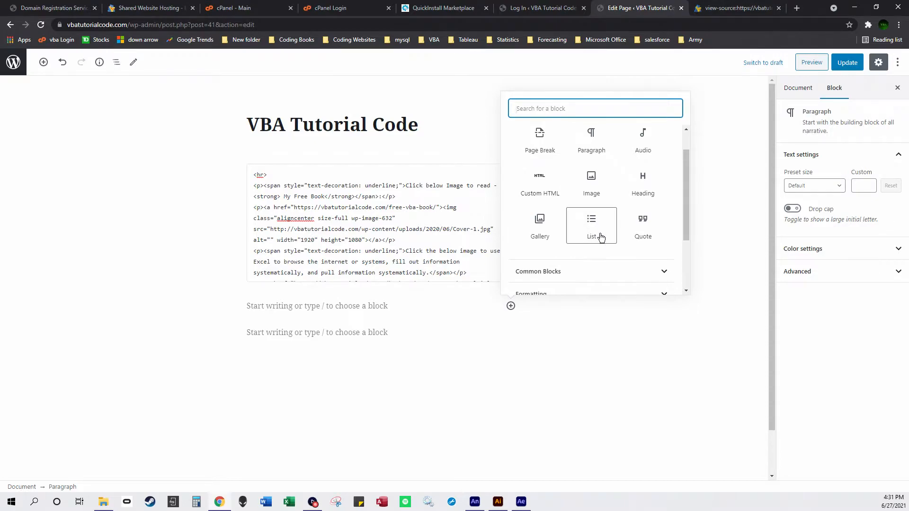
scroll(600, 255, "down", 3)
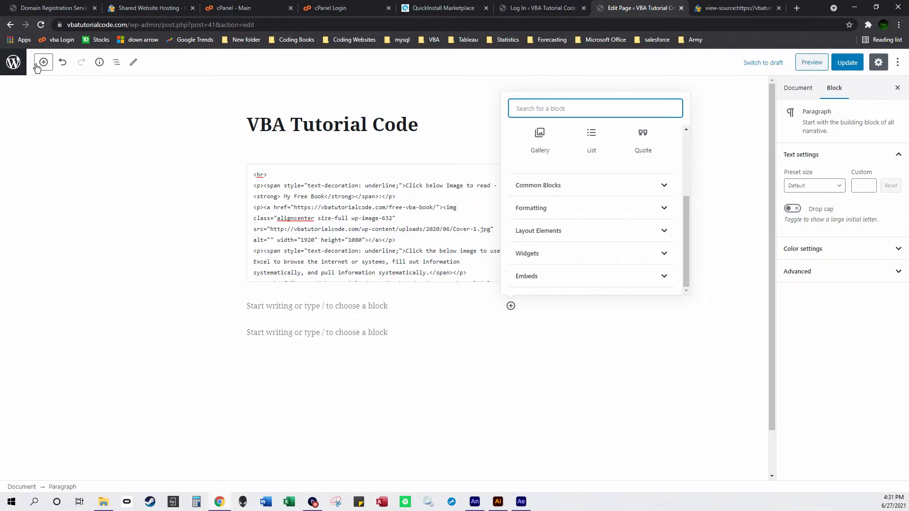
Step: Leave the page editor without saving the changes and return to the list of pages
left_click(10, 24)
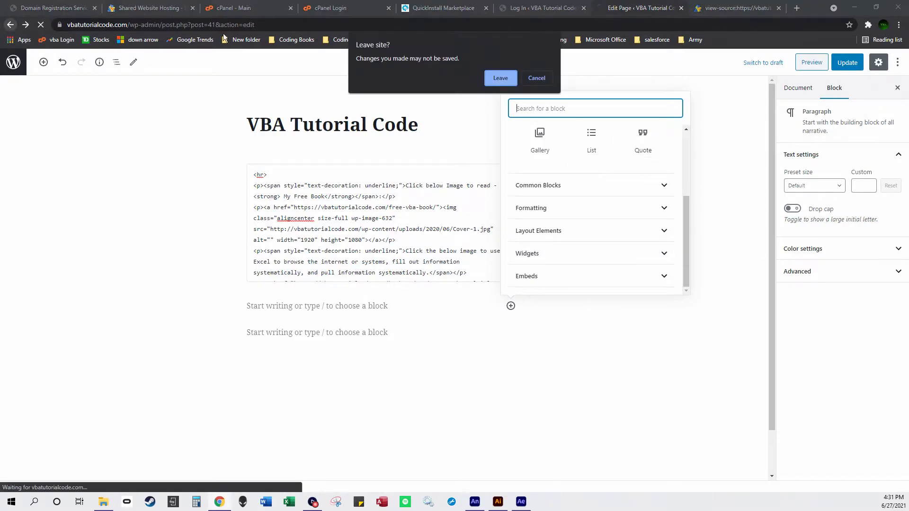
left_click(499, 79)
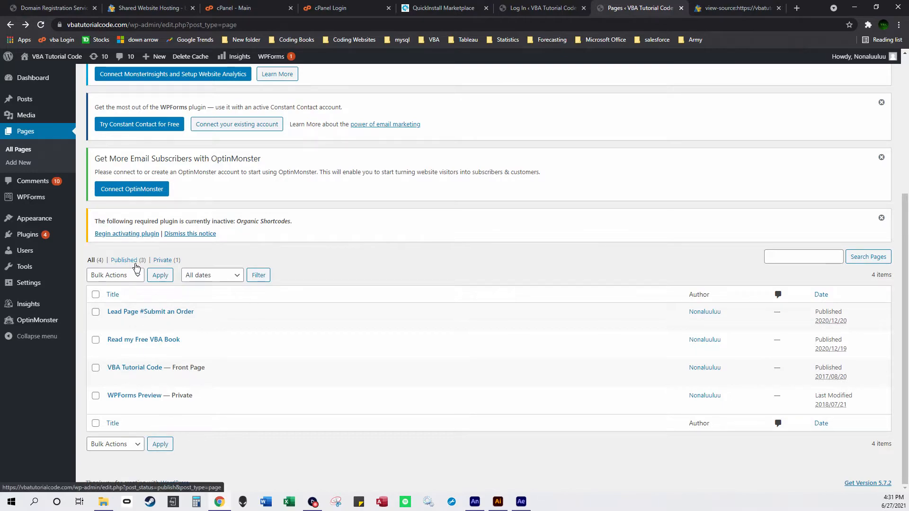
mouse_move(33, 123)
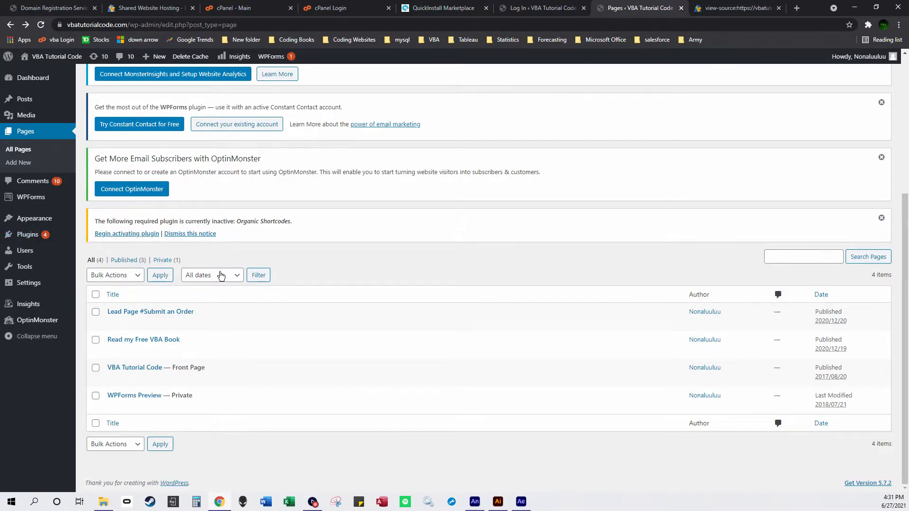
Step: Open the site's General settings and review the title, addresses, membership, language, date and time options
mouse_move(56, 285)
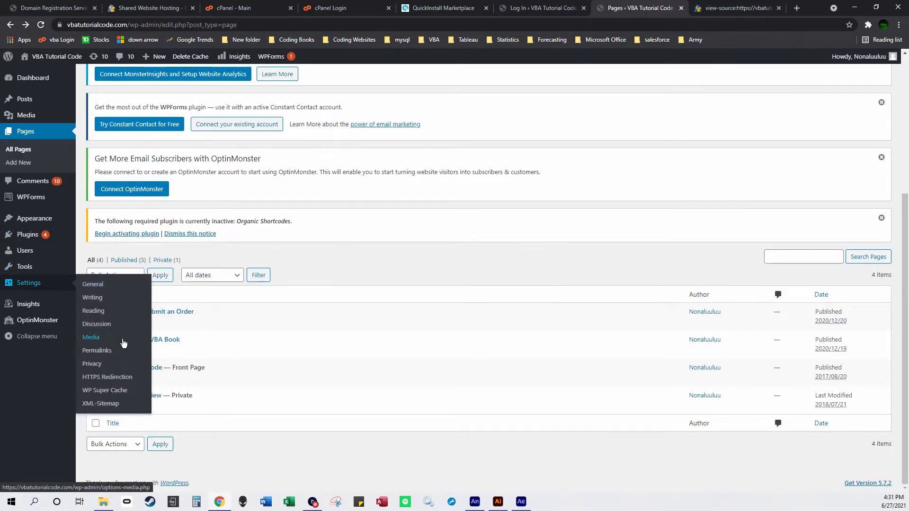
left_click(95, 284)
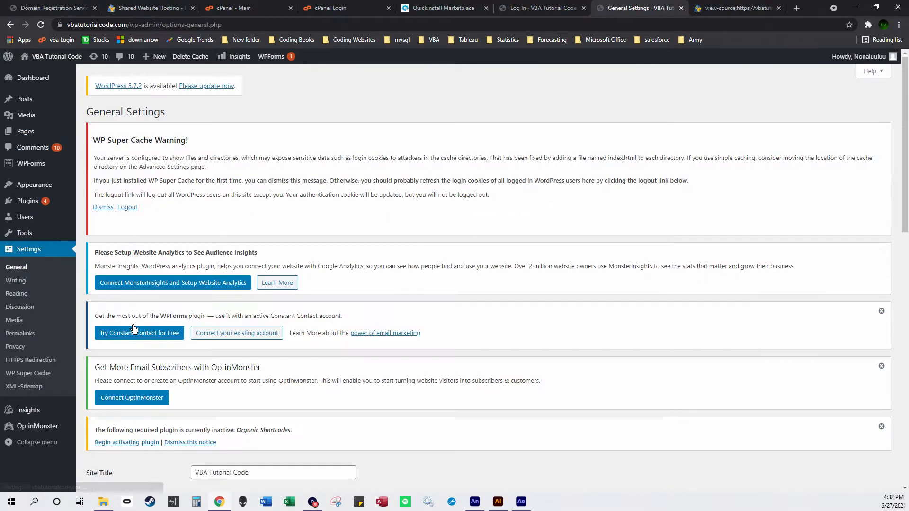
scroll(263, 379, "down", 6)
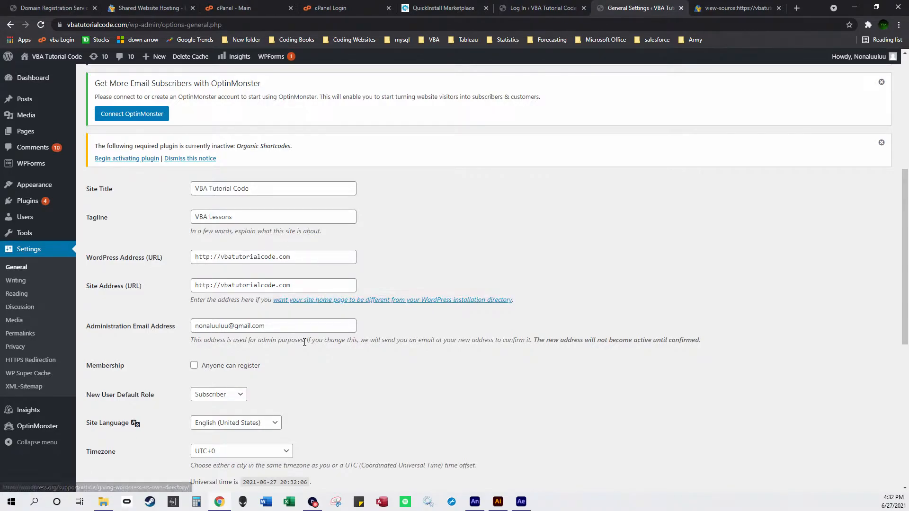
scroll(208, 369, "down", 1)
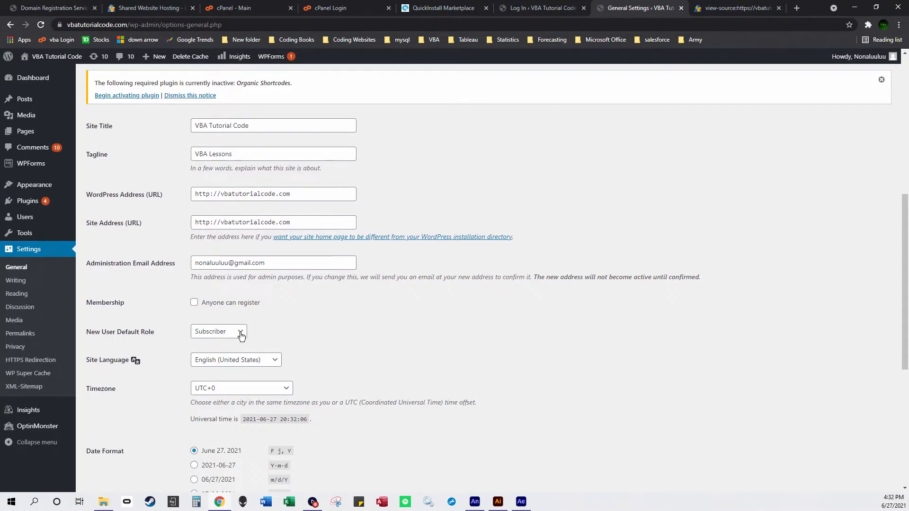
scroll(313, 329, "down", 3)
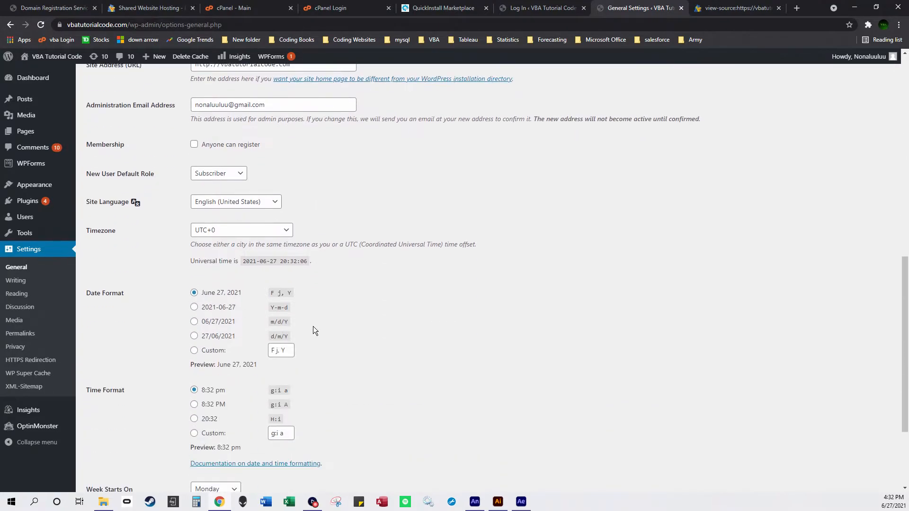
scroll(331, 351, "down", 1)
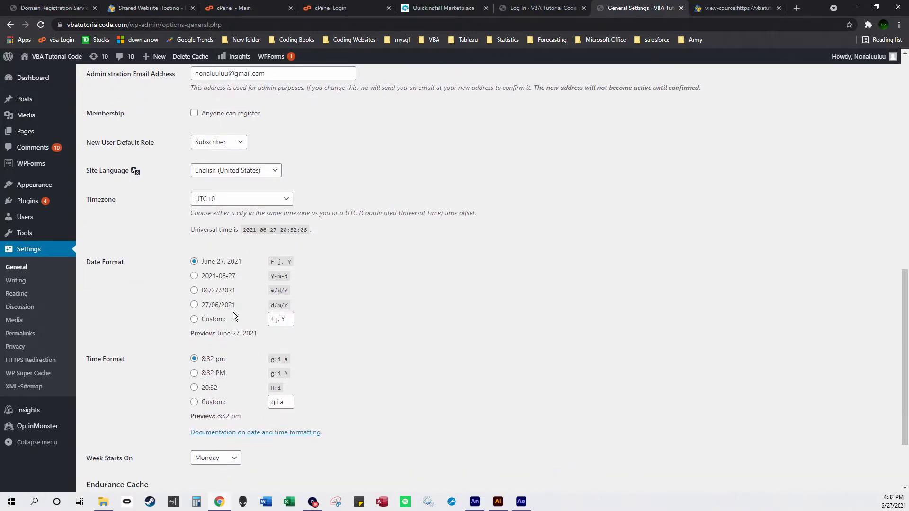
scroll(247, 303, "down", 3)
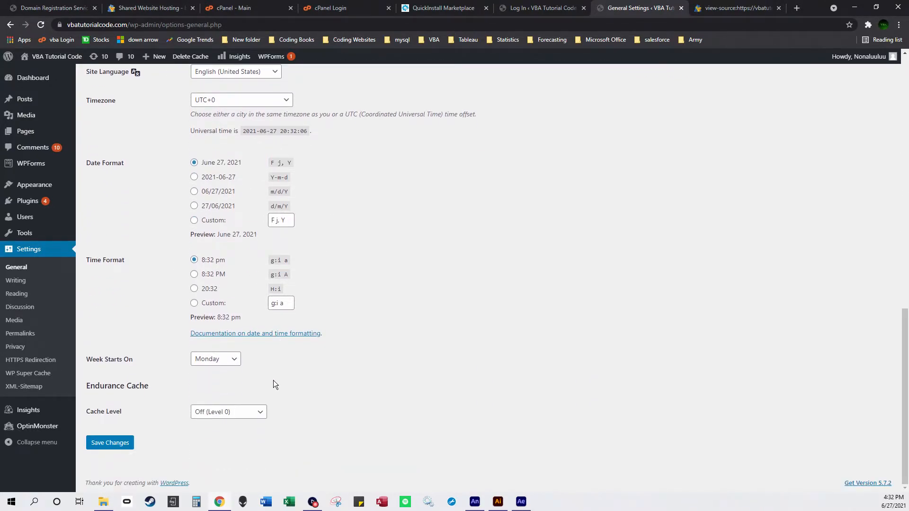
scroll(272, 408, "up", 8)
scroll(273, 408, "up", 1)
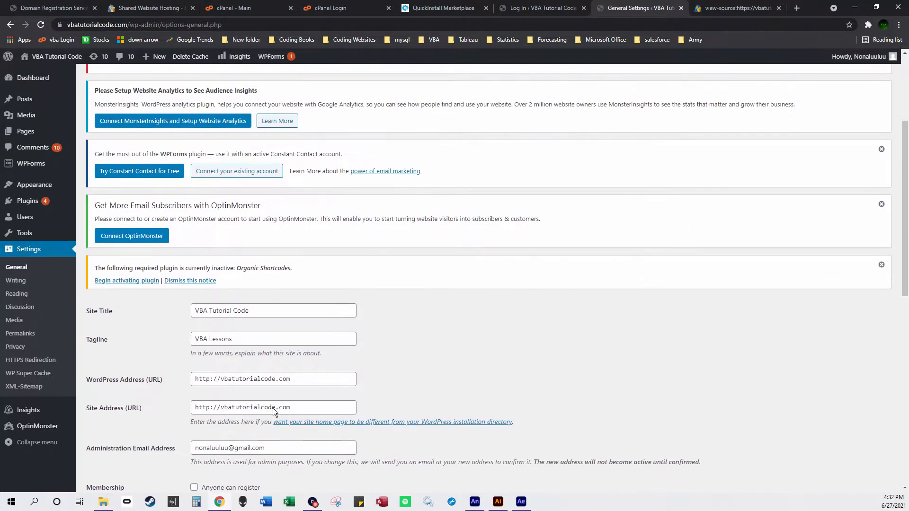
scroll(273, 408, "up", 2)
Step: Open the Writing settings and look over the default post, post via email and update services options
left_click(14, 292)
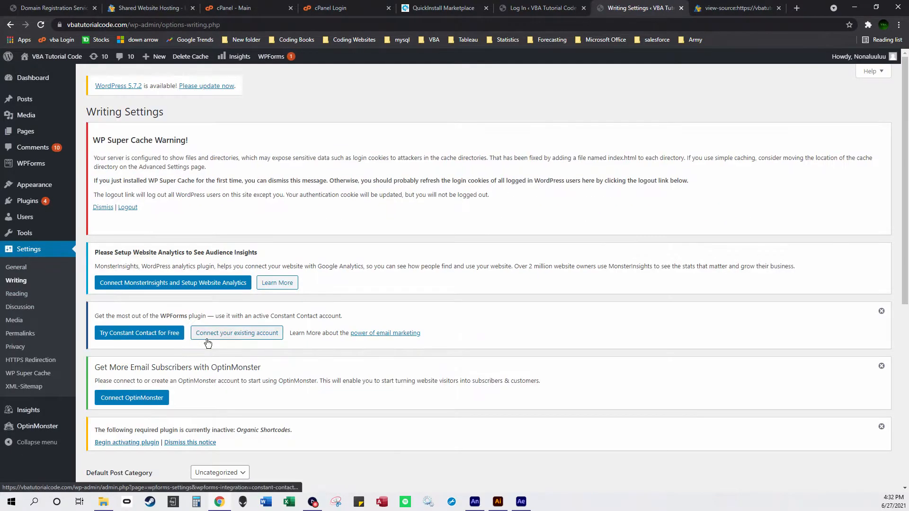
scroll(276, 354, "down", 6)
scroll(277, 354, "down", 2)
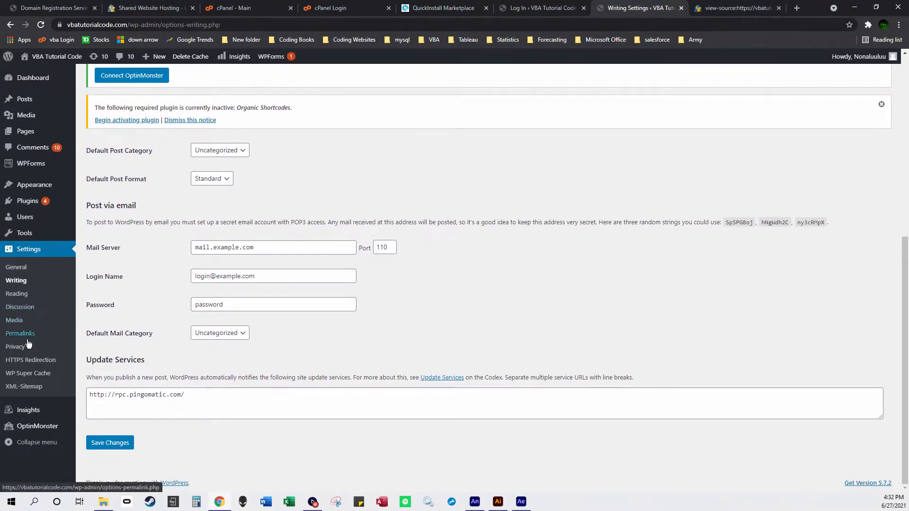
Step: Open the Permalink settings, highlight the sample-post part of the Post name URL and review the remaining options
left_click(26, 339)
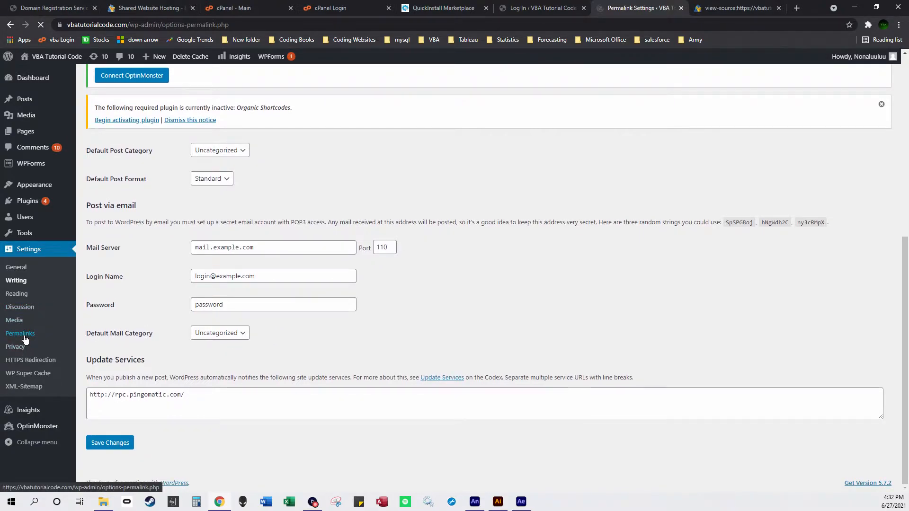
scroll(249, 343, "down", 5)
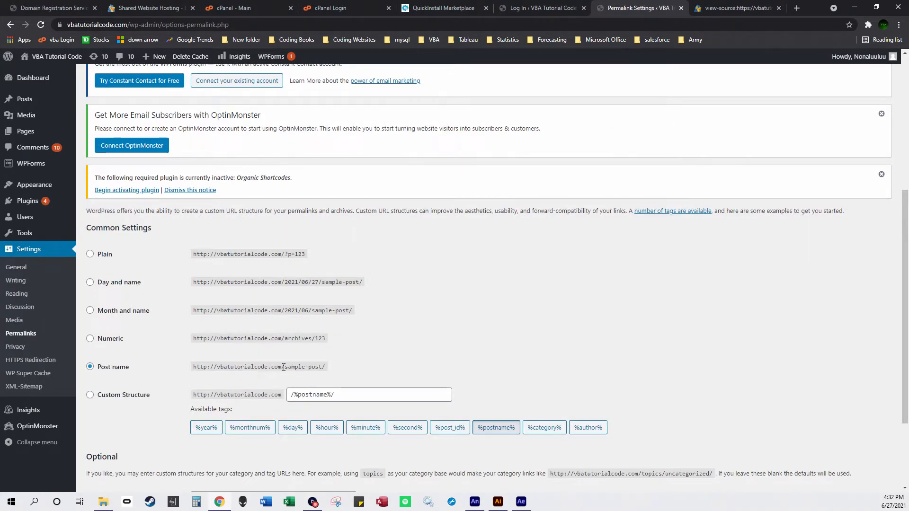
left_click_drag(284, 367, 332, 368)
scroll(327, 360, "down", 3)
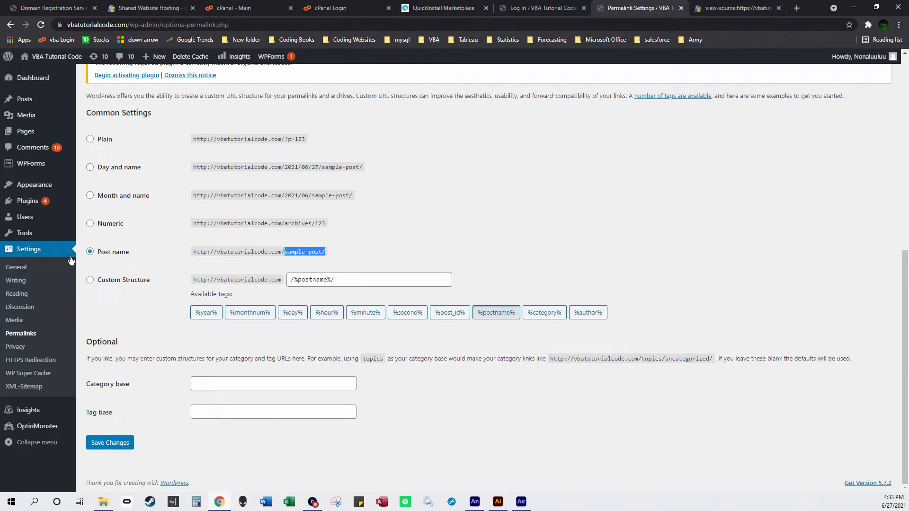
Step: Open the HTTPS Redirection settings and review the redirection options and the .htaccess notice
mouse_move(67, 202)
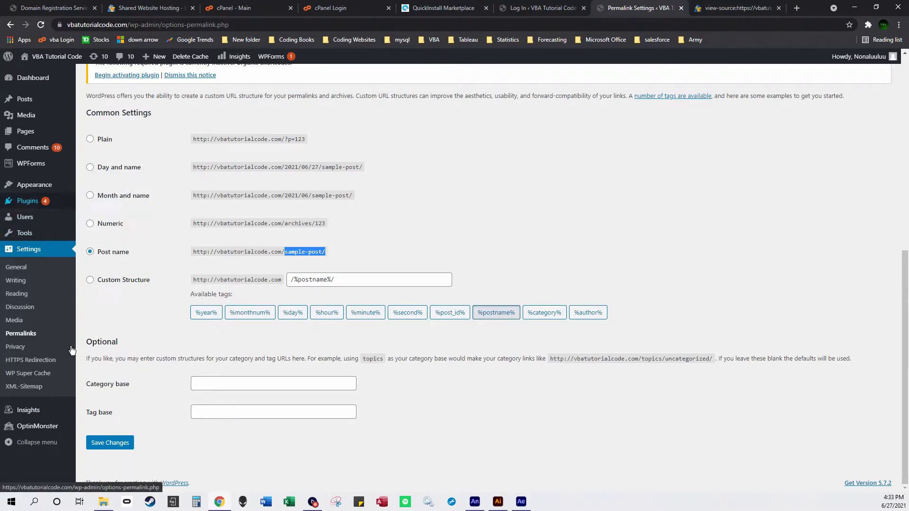
left_click(60, 362)
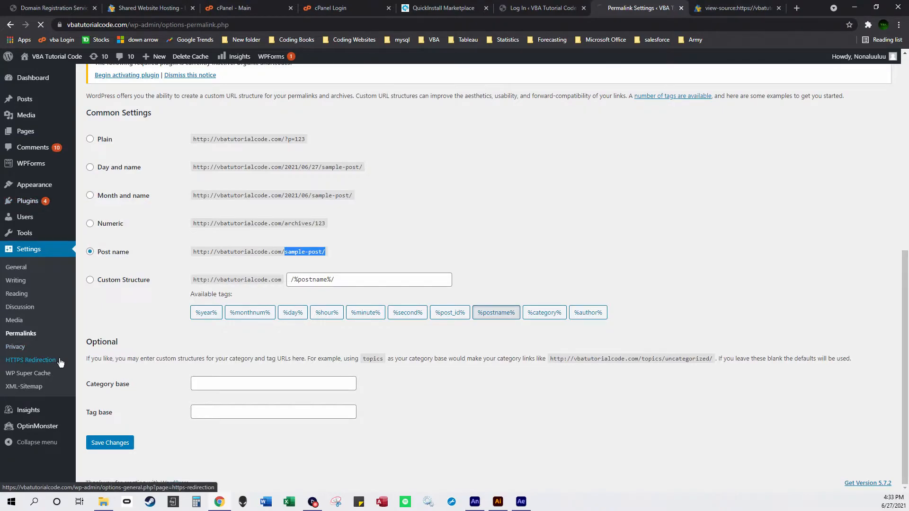
scroll(355, 369, "down", 5)
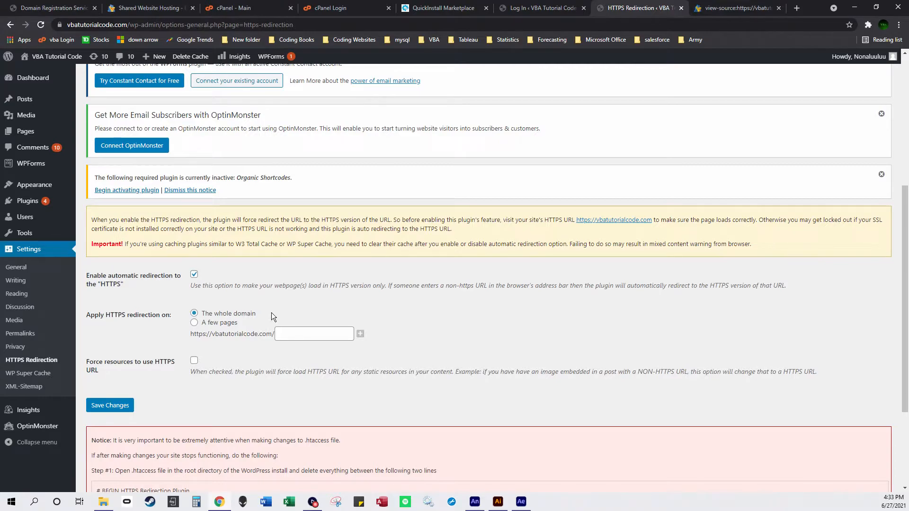
scroll(271, 312, "down", 1)
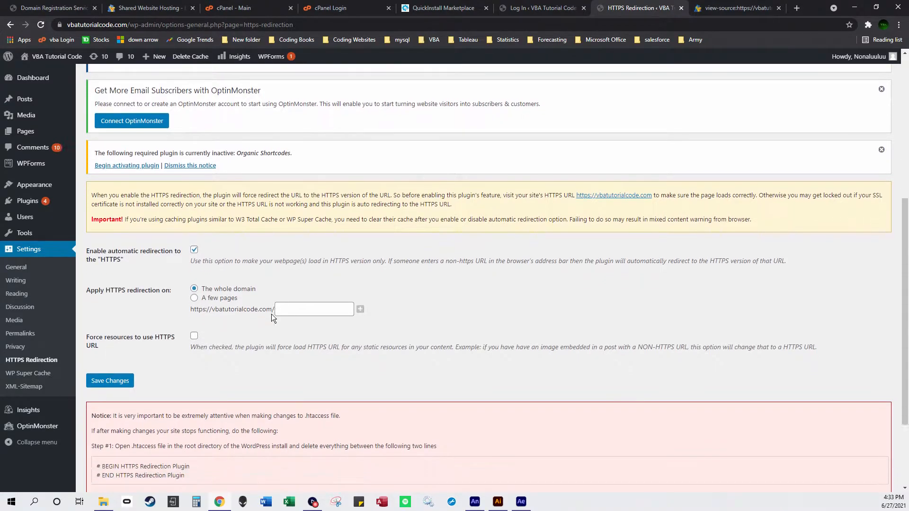
scroll(246, 270, "down", 1)
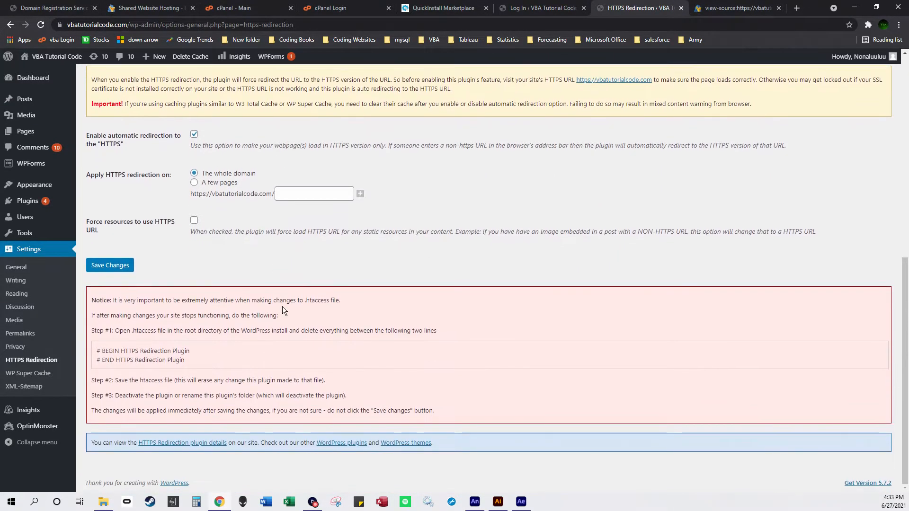
scroll(294, 326, "up", 3)
Step: Open the list of installed plugins and look through its entries
mouse_move(29, 201)
left_click(95, 202)
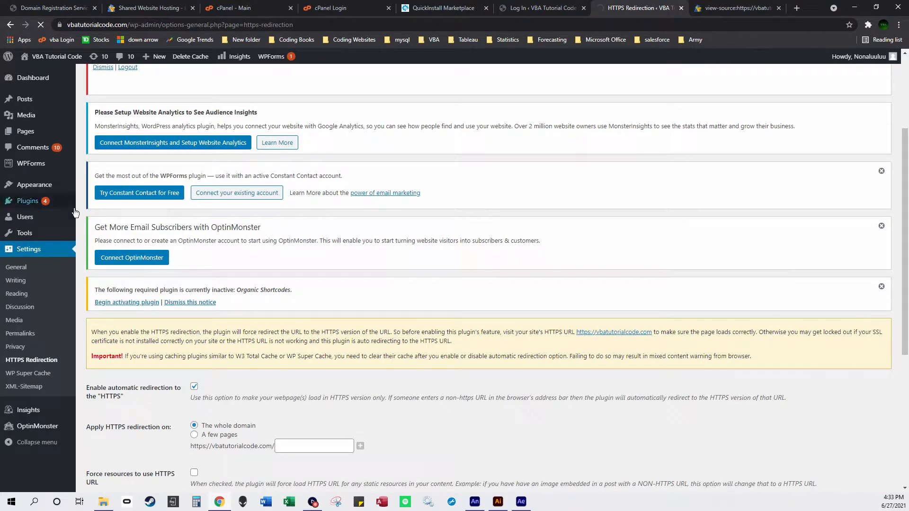
scroll(293, 323, "down", 4)
scroll(292, 324, "down", 3)
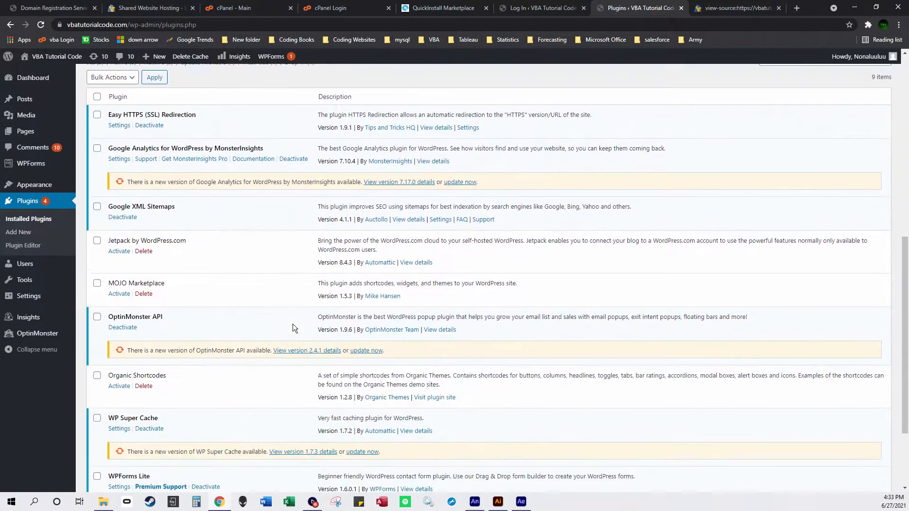
Step: Review the remaining installed plugins down to WPForms Lite, including their descriptions and available updates
scroll(331, 328, "down", 2)
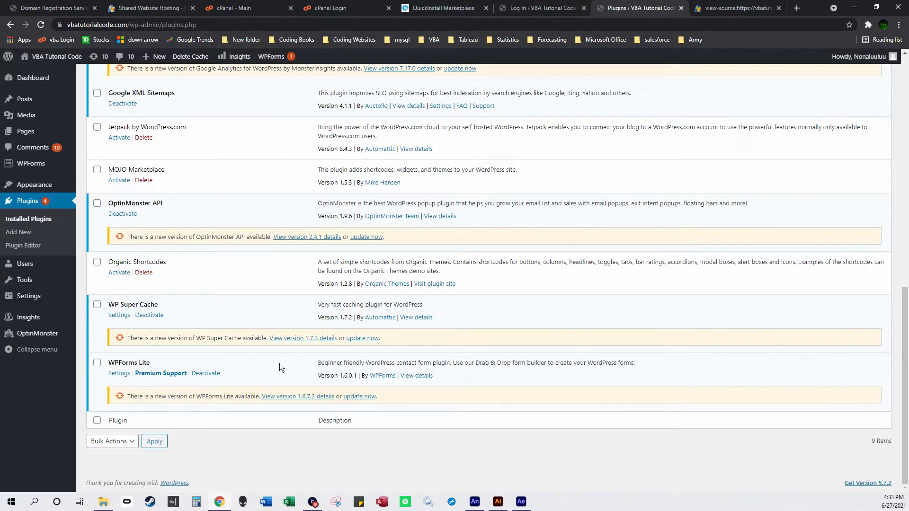
scroll(270, 365, "up", 4)
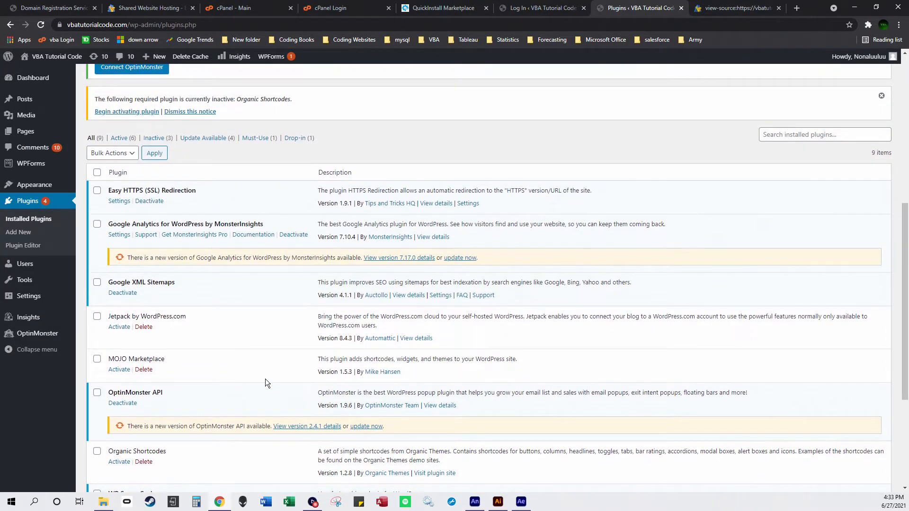
scroll(265, 379, "down", 4)
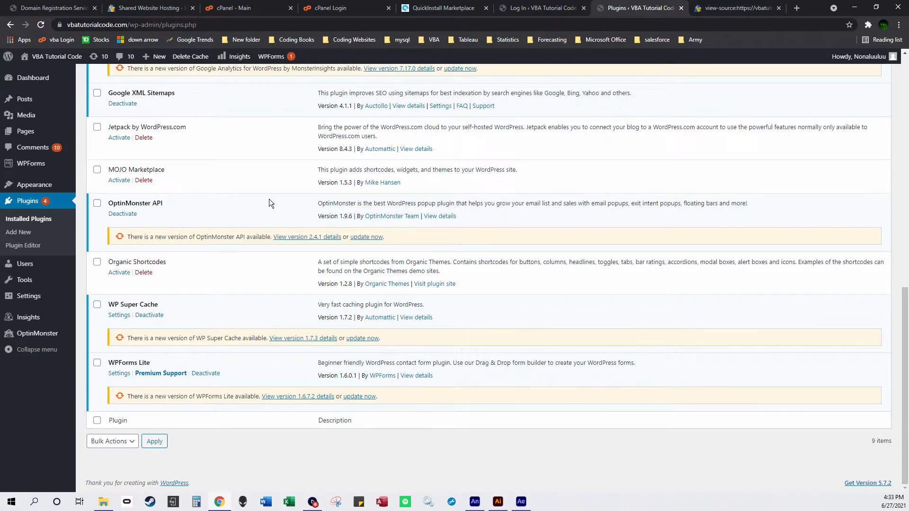
scroll(283, 359, "up", 3)
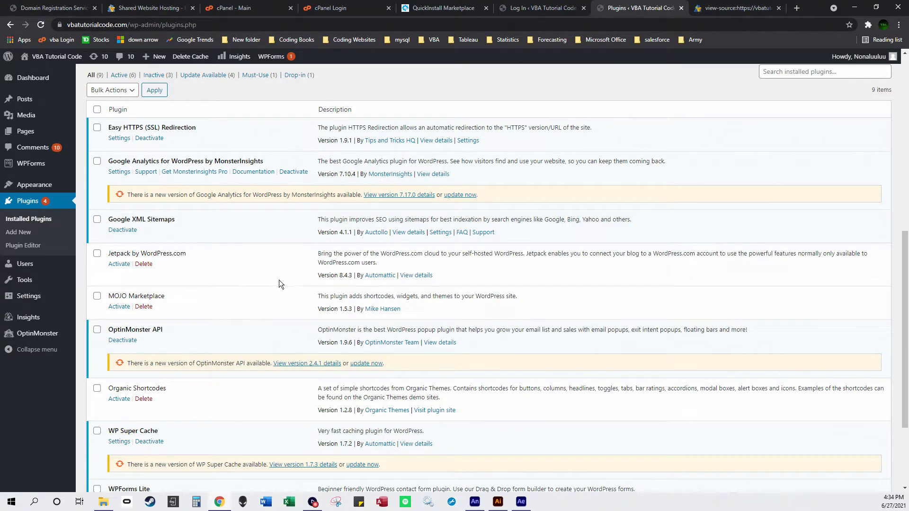
scroll(280, 393, "down", 3)
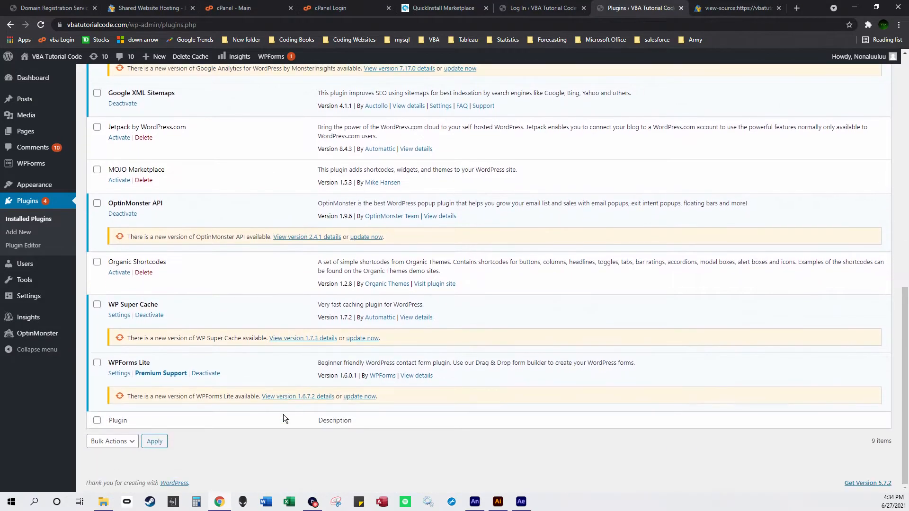
Step: Switch to the cPanel main page, open Awstats and view the statistics for vbatutorialcode.com (SSL)
left_click(344, 8)
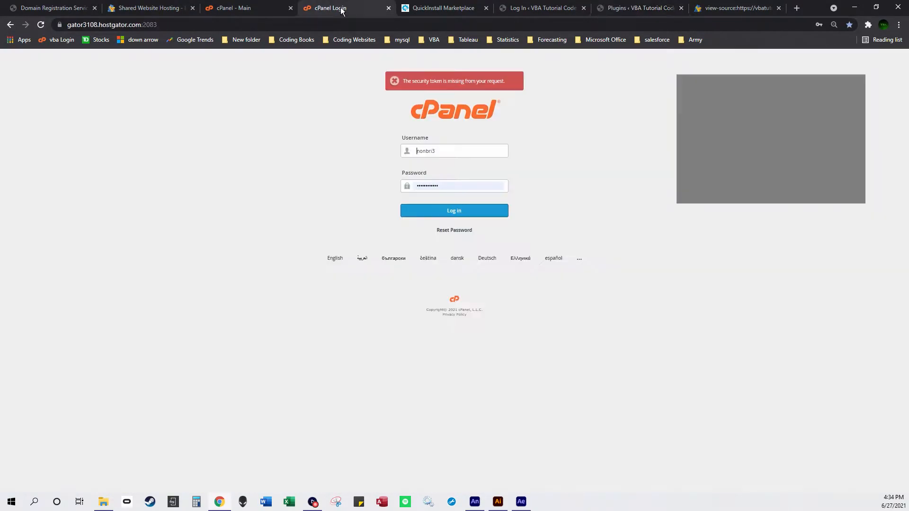
left_click(263, 8)
scroll(317, 370, "down", 5)
scroll(461, 336, "up", 4)
scroll(526, 326, "up", 1)
left_click(443, 240)
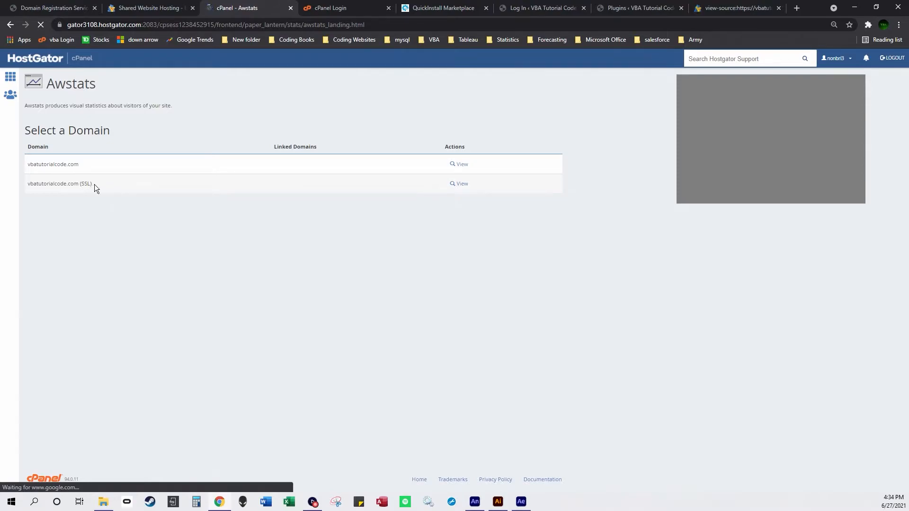
left_click(464, 187)
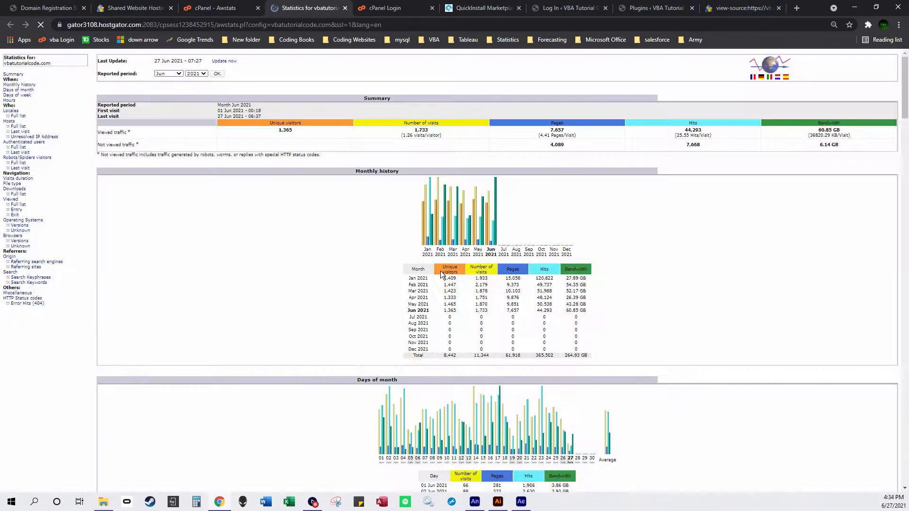
Step: Update the Awstats statistics to the latest data and highlight the unique visitors figures in the monthly history
left_click(225, 61)
left_click_drag(440, 274, 453, 312)
left_click(453, 312)
Step: Set the reported period to the whole year 2021 and look through the daily, weekly, hourly, visit duration and file type reports
left_click(170, 74)
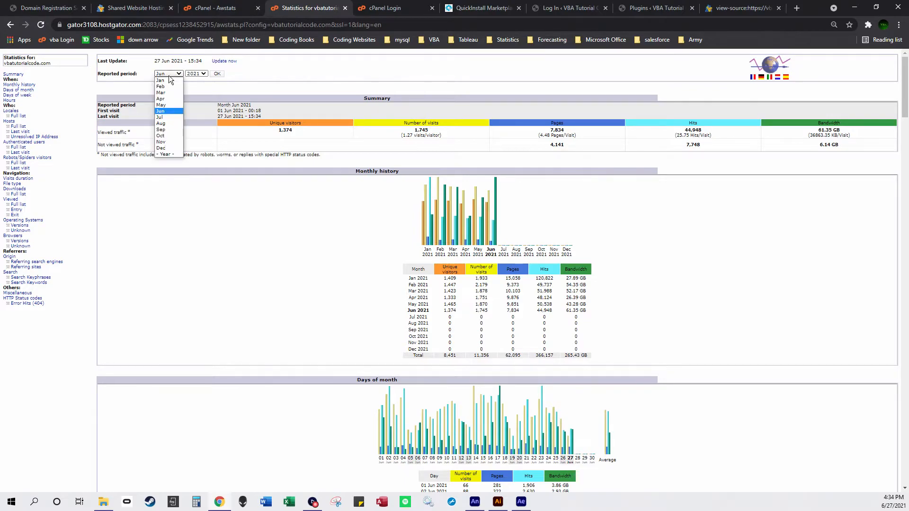
left_click(169, 156)
left_click(217, 74)
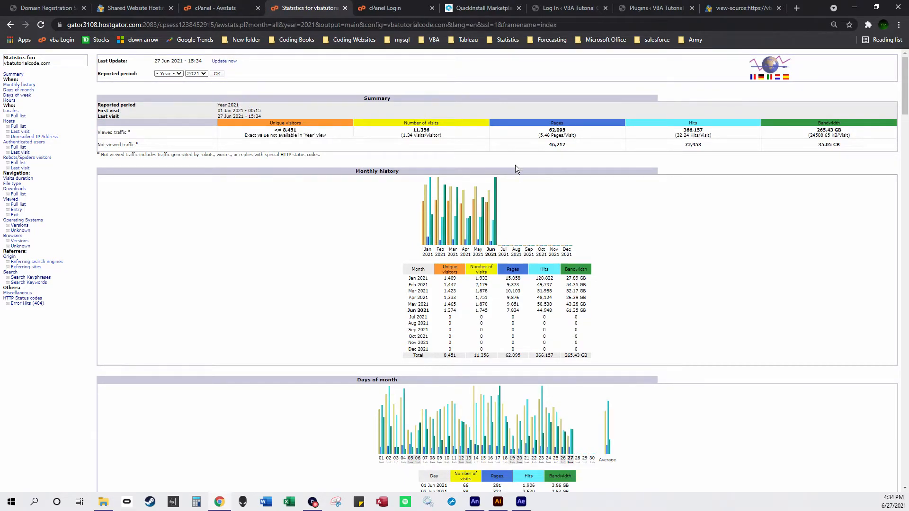
scroll(592, 333, "down", 15)
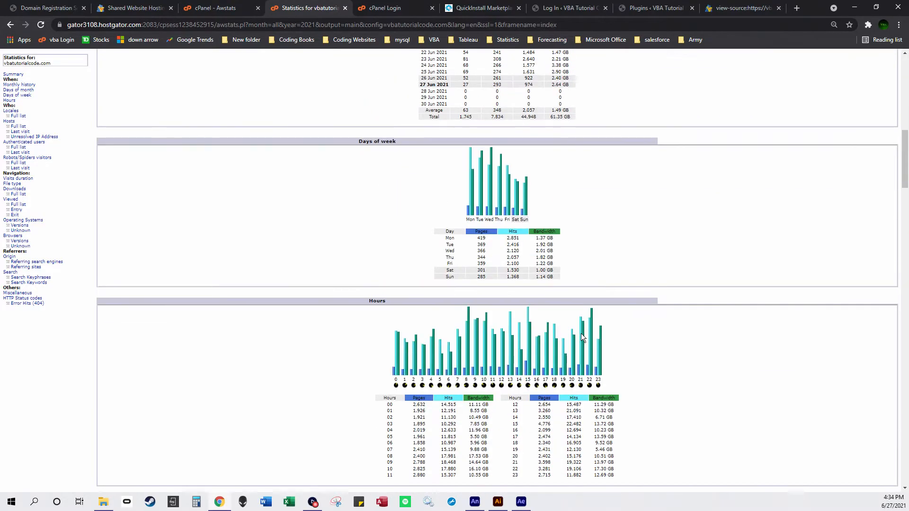
scroll(578, 341, "up", 10)
scroll(580, 340, "down", 20)
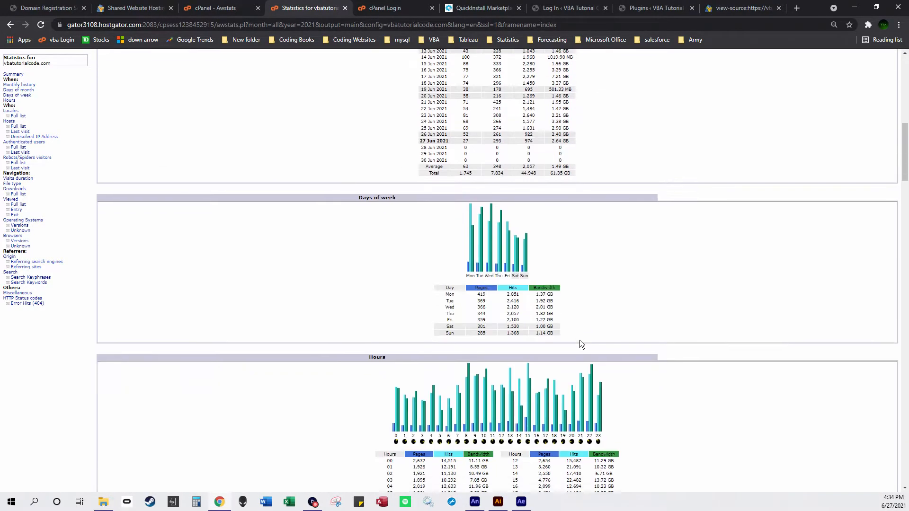
scroll(578, 344, "down", 4)
scroll(578, 345, "up", 1)
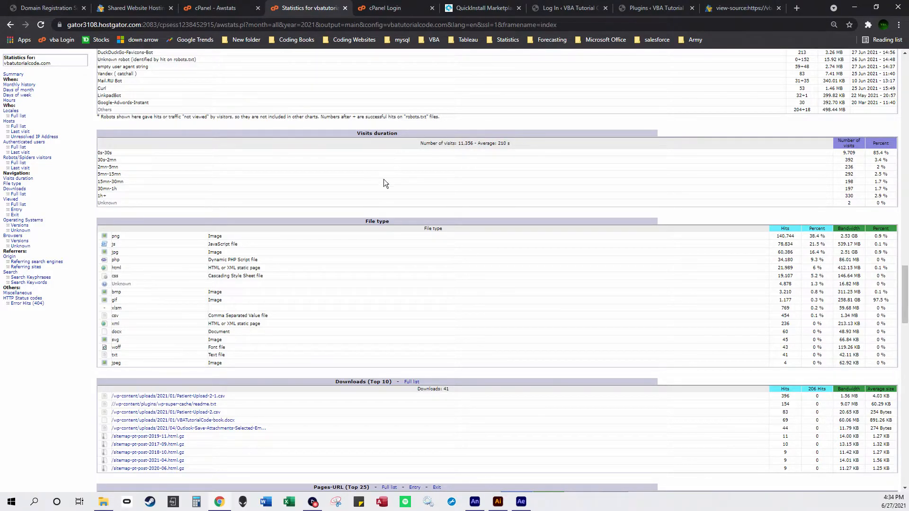
scroll(381, 199, "up", 20)
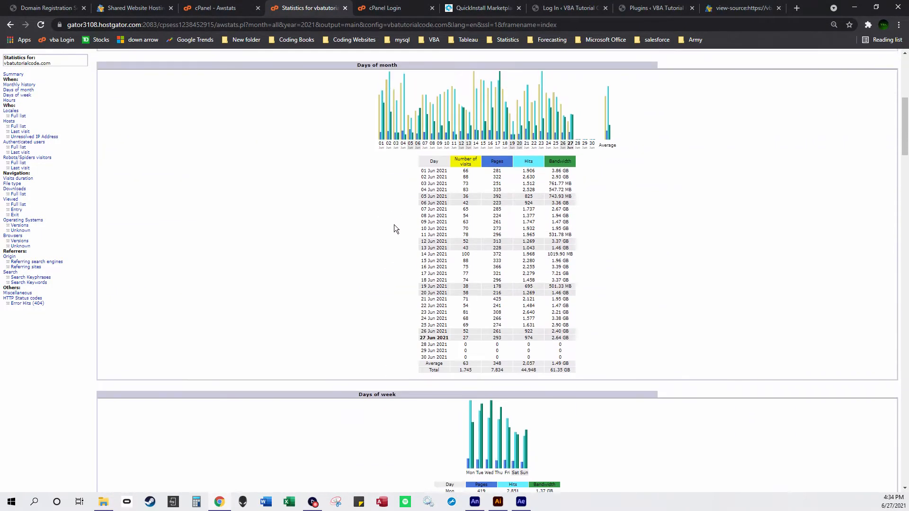
scroll(395, 223, "up", 5)
Step: Switch to the cPanel login page and log in with the prefilled credentials
left_click(223, 8)
left_click(383, 7)
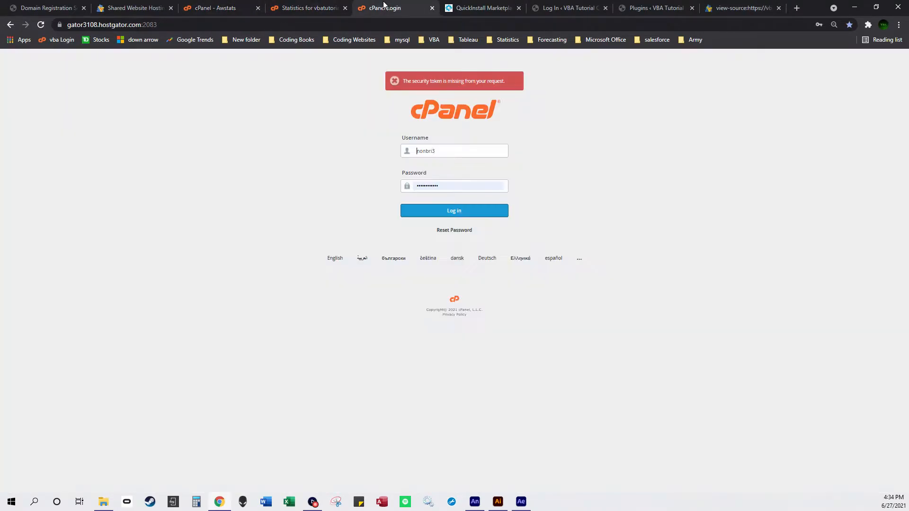
left_click(458, 214)
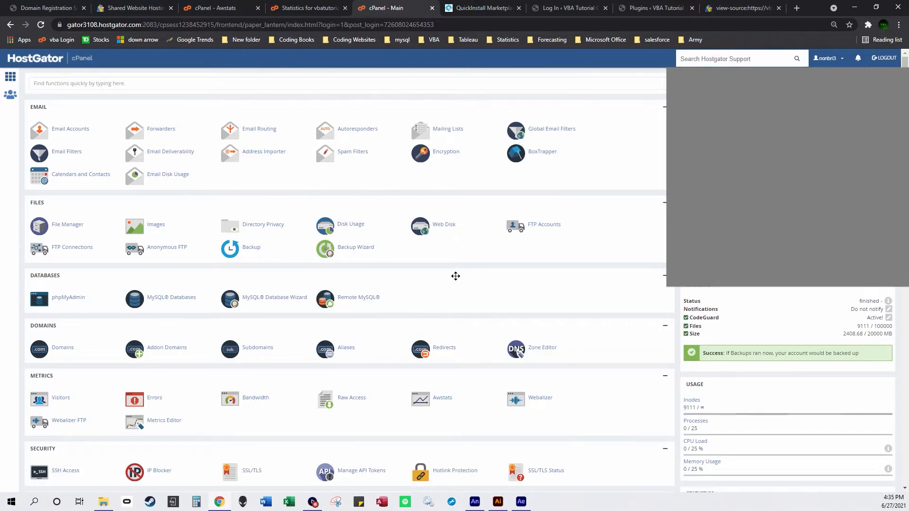
Step: Look over the cPanel tool sections, including QuickInstall under Software, and open the File Manager
scroll(455, 276, "down", 3)
scroll(453, 280, "down", 3)
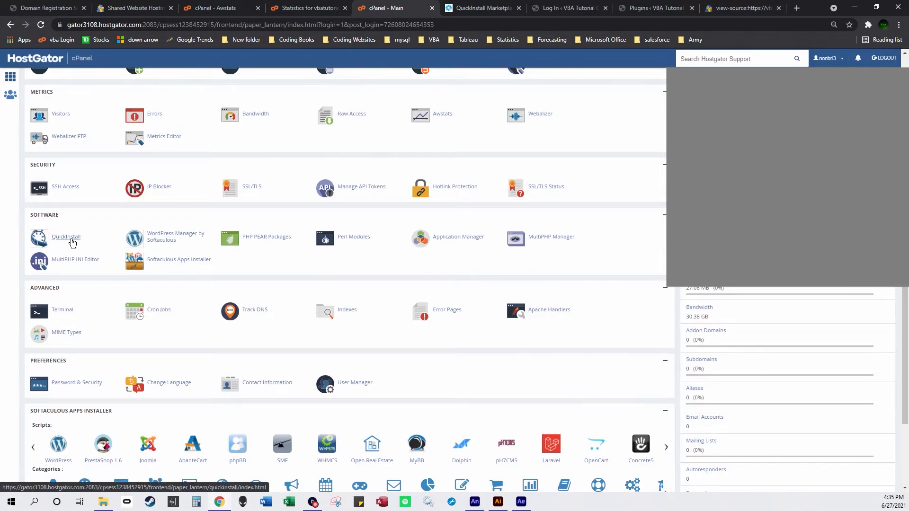
scroll(266, 313, "down", 2)
scroll(270, 315, "up", 4)
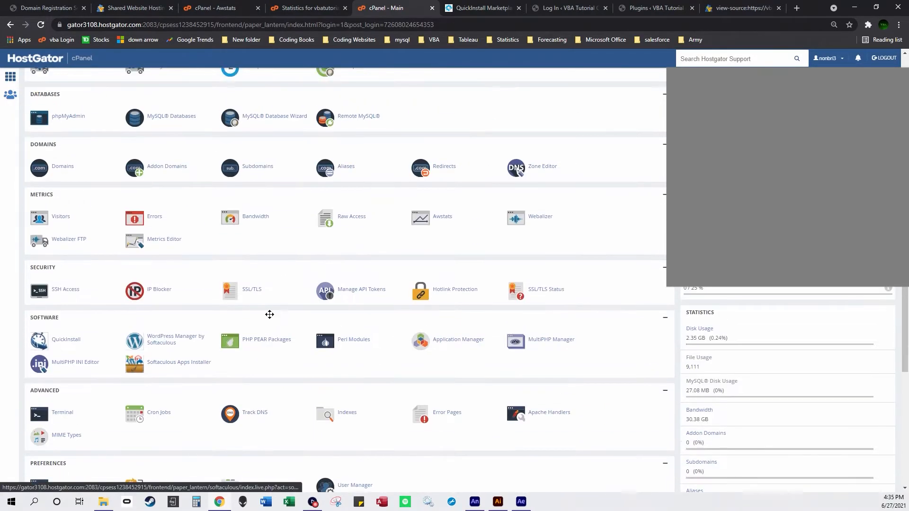
scroll(269, 315, "up", 1)
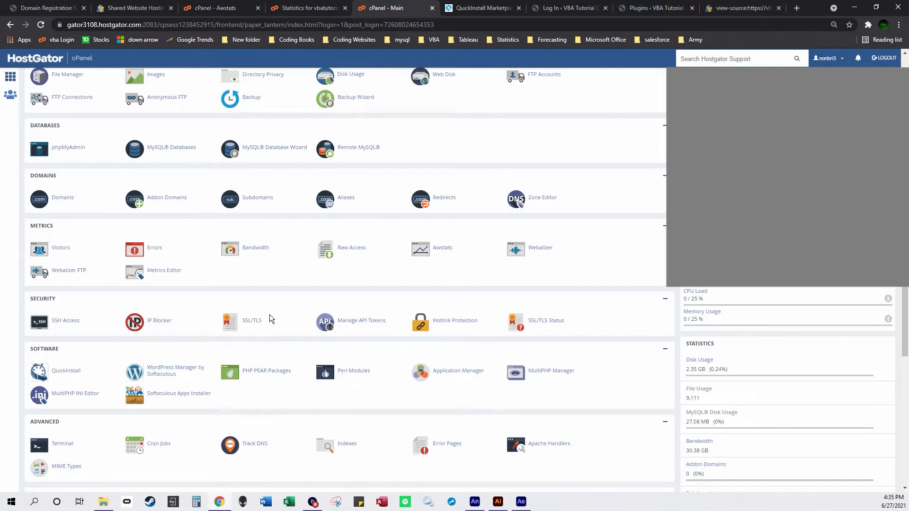
scroll(268, 314, "up", 2)
scroll(268, 318, "up", 1)
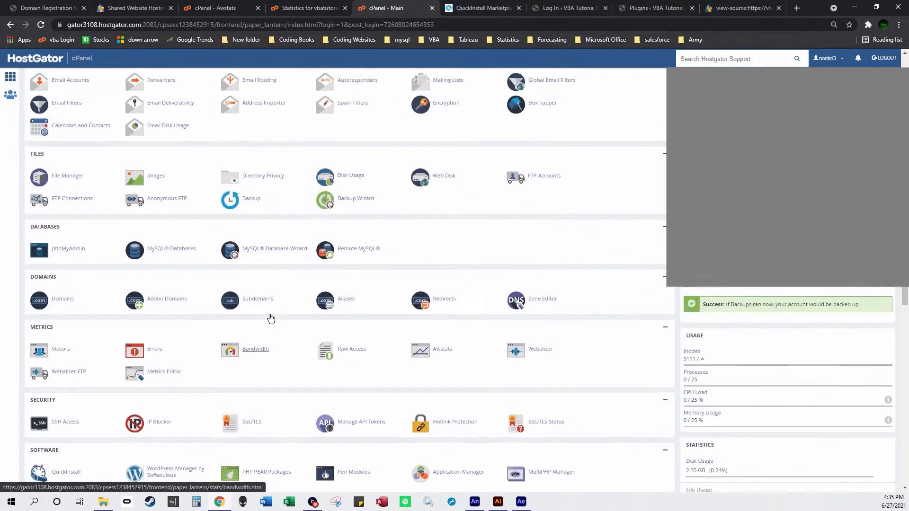
left_click(66, 202)
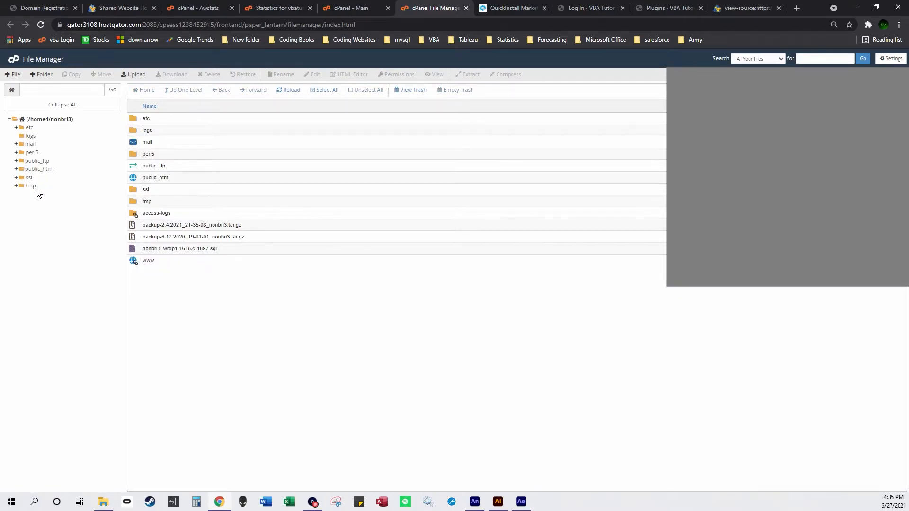
Step: Expand public_html, wp-includes, wp-content, themes and plugins in the folder tree and look through their subfolders
left_click(17, 169)
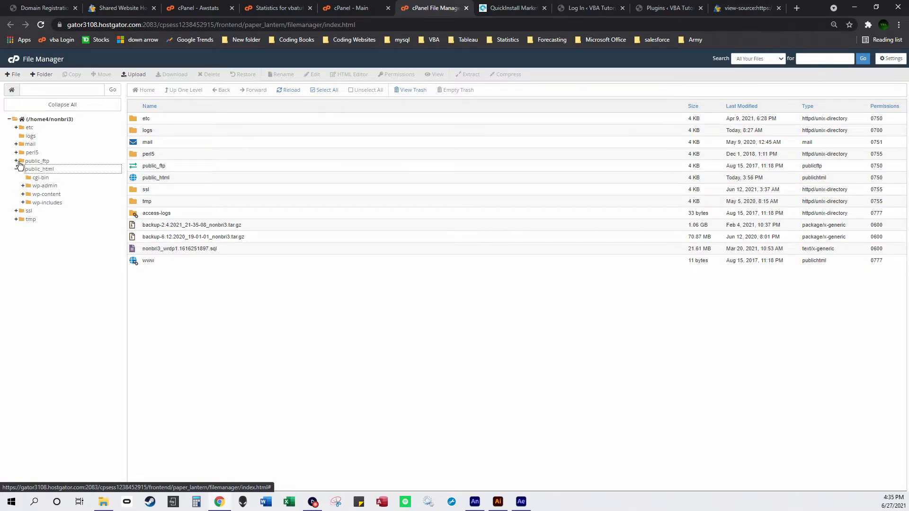
left_click(23, 203)
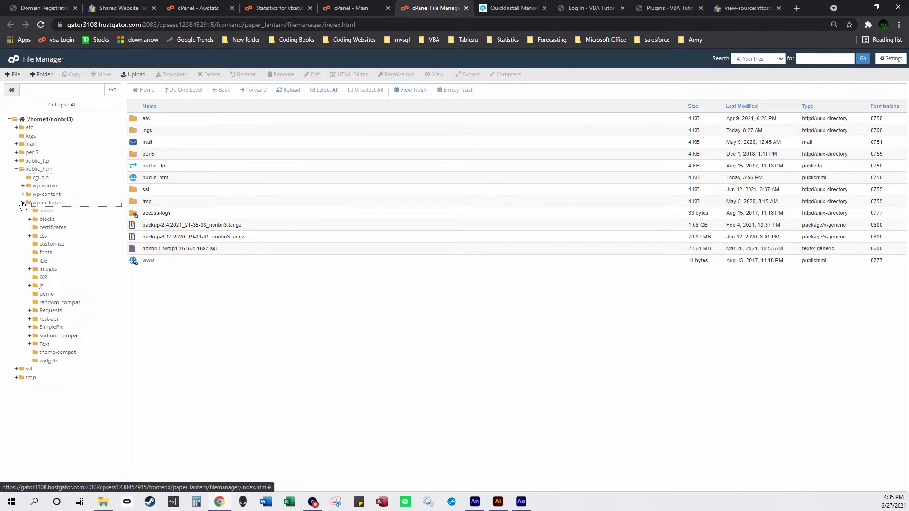
left_click(22, 194)
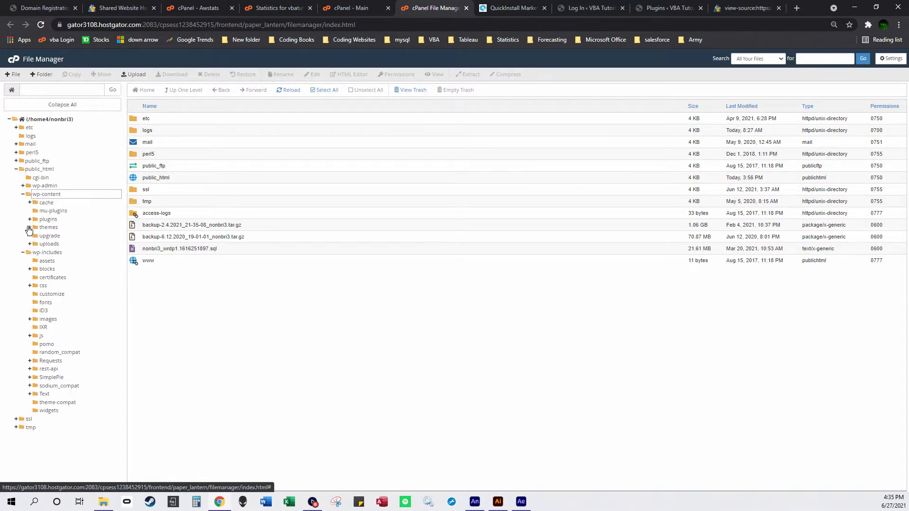
left_click(29, 227)
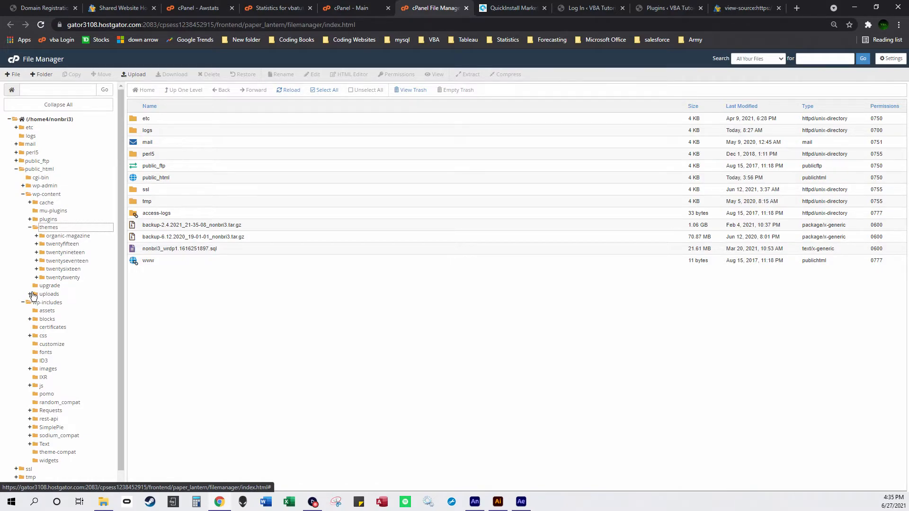
left_click(36, 219)
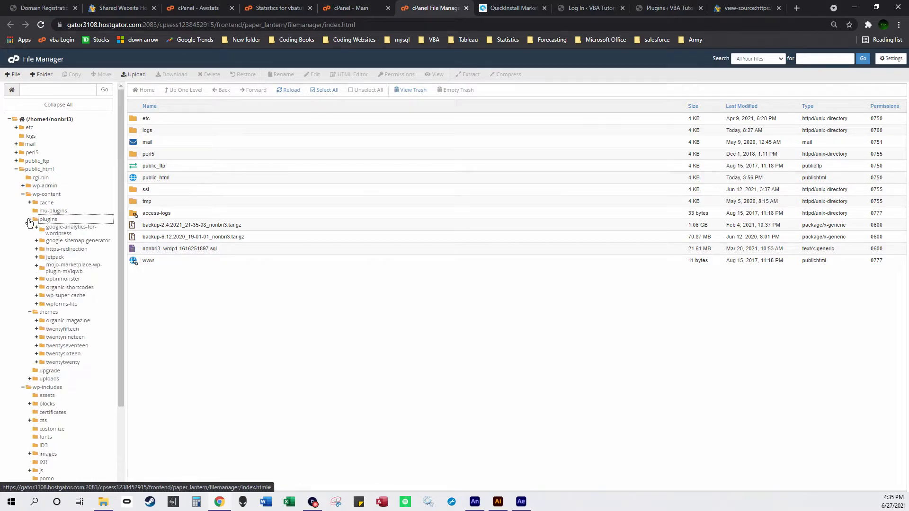
scroll(80, 310, "down", 2)
scroll(92, 339, "up", 2)
Step: Open the file upload page for the home directory, close it again and close the File Manager
left_click(130, 76)
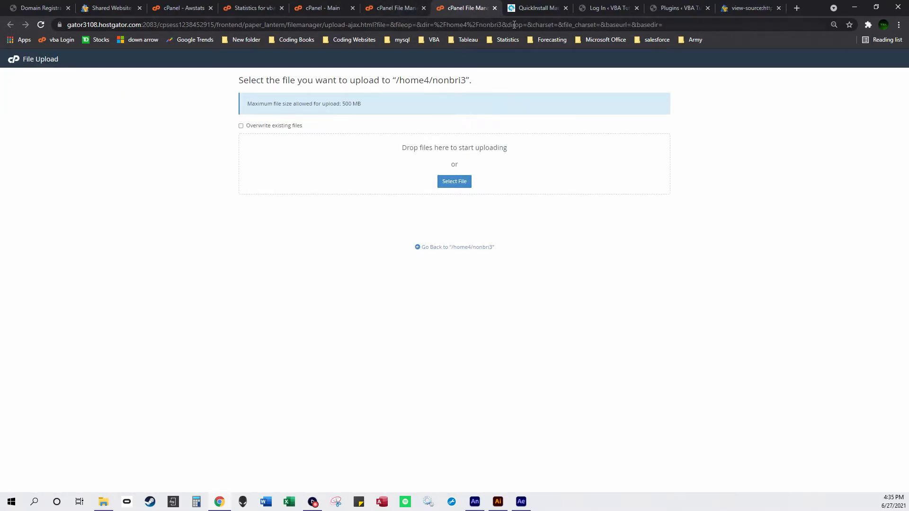
left_click(493, 10)
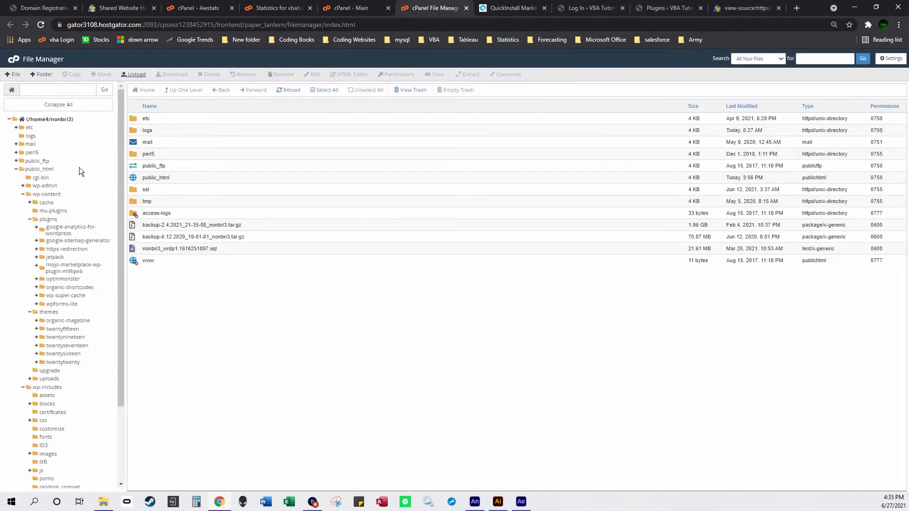
left_click(466, 8)
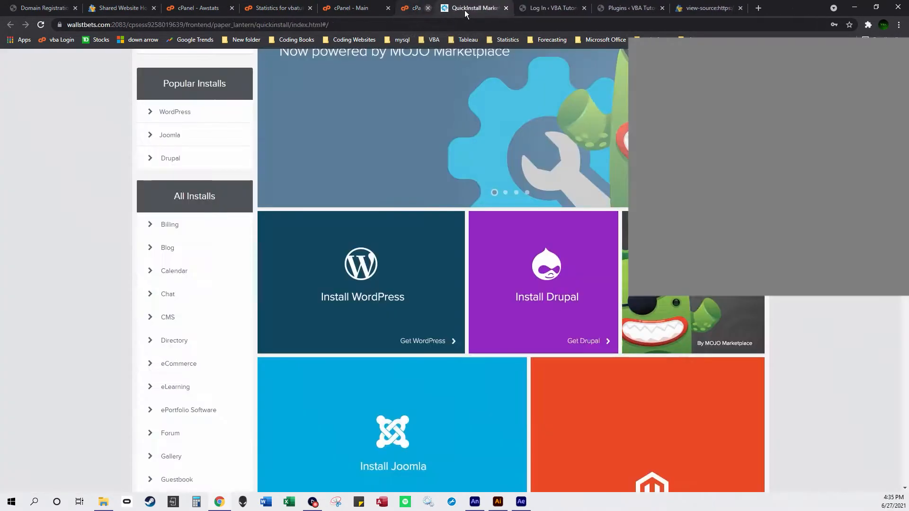
Step: Return to the cPanel main page and look over its tools from Email to the Softaculous Apps Installer
left_click(360, 6)
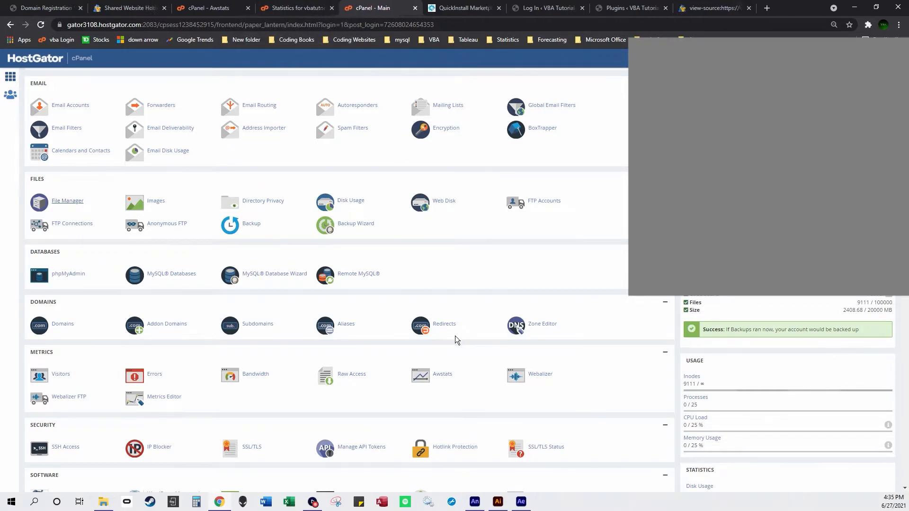
scroll(535, 359, "down", 7)
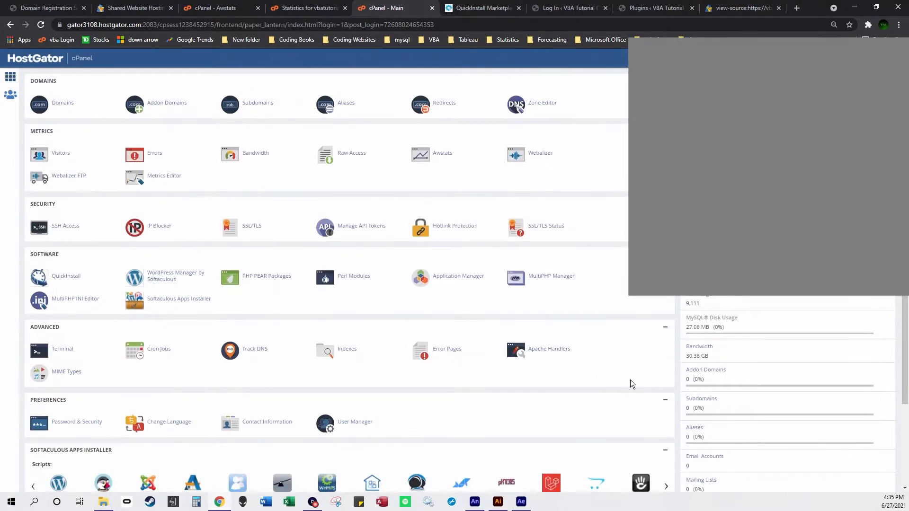
scroll(619, 378, "up", 8)
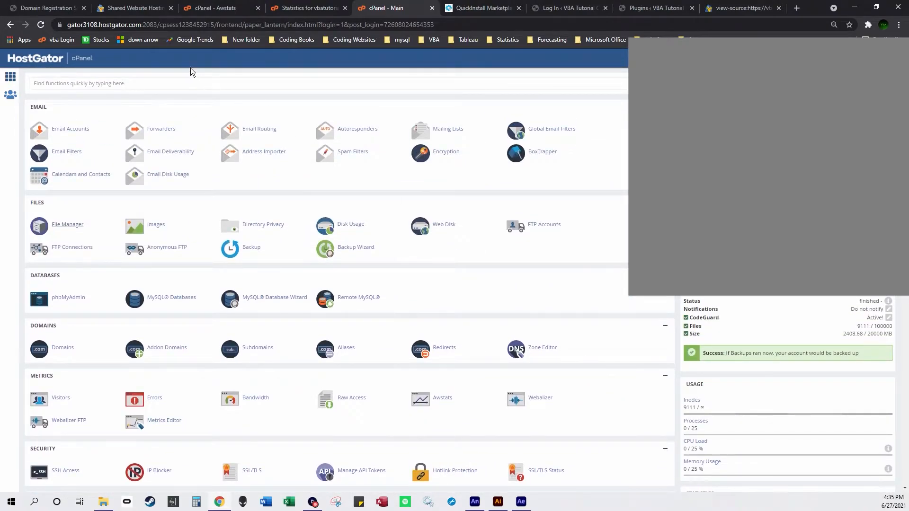
Step: Revisit the HostGator hosting plans page, return to the WordPress installed plugins list and activate its search field
left_click(138, 5)
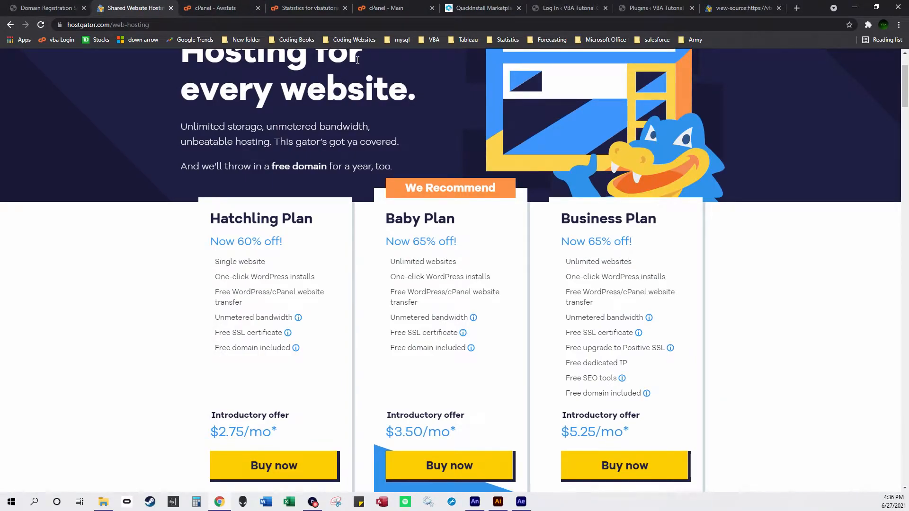
left_click(565, 7)
left_click(650, 5)
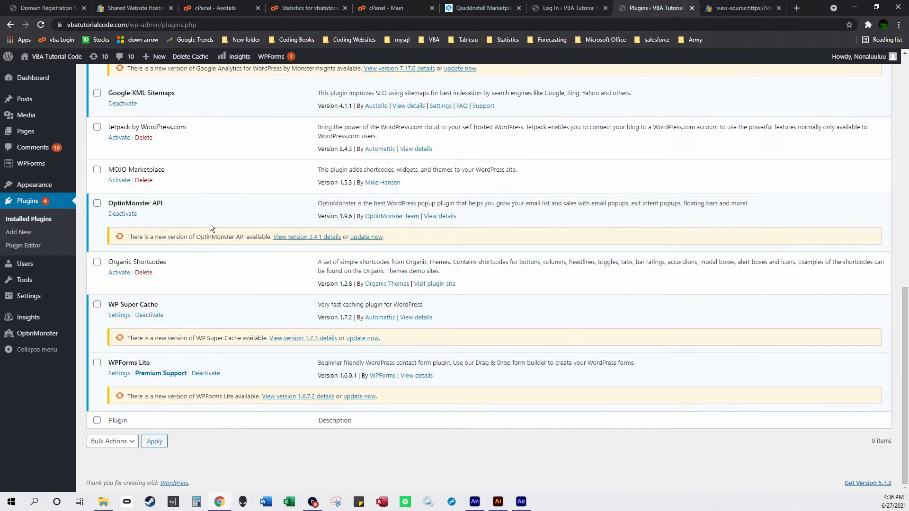
scroll(245, 282, "up", 5)
left_click(800, 166)
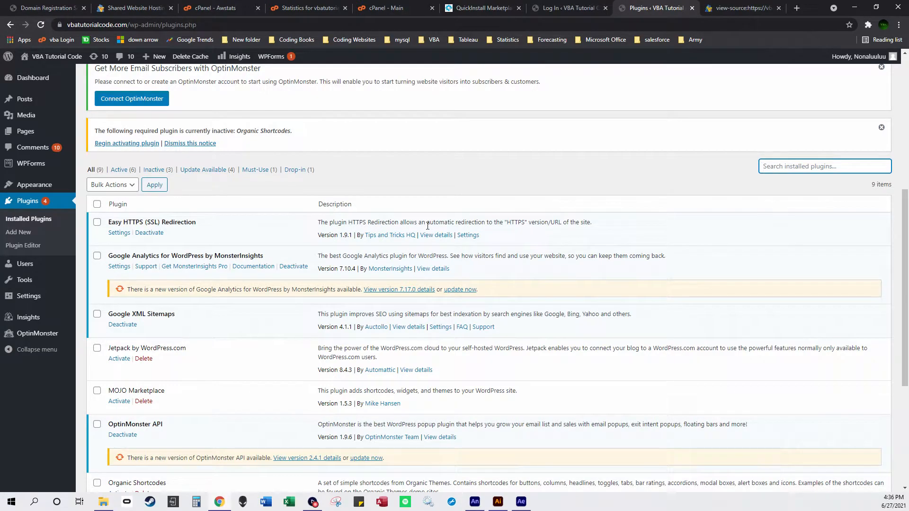
Step: Look through the installed plugins list from Easy HTTPS (SSL) Redirection to WPForms Lite
scroll(427, 226, "down", 3)
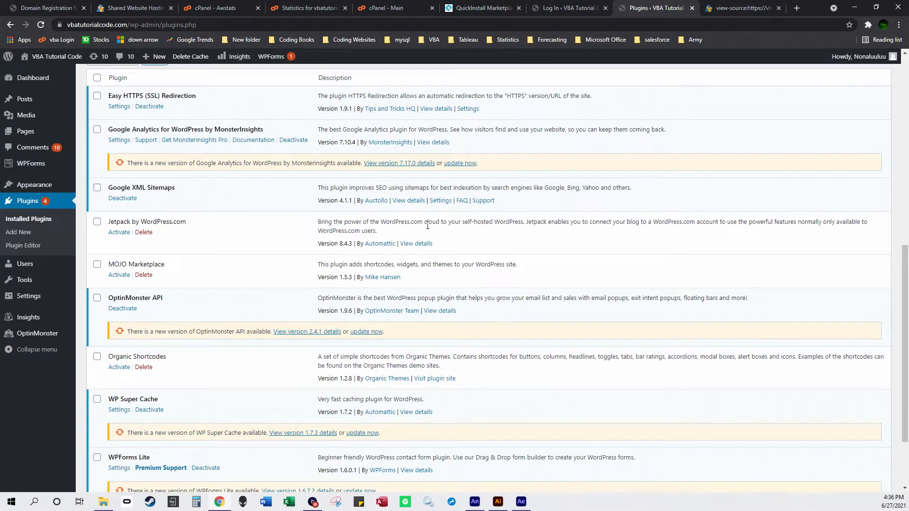
scroll(427, 226, "down", 3)
scroll(427, 225, "up", 3)
scroll(427, 225, "up", 2)
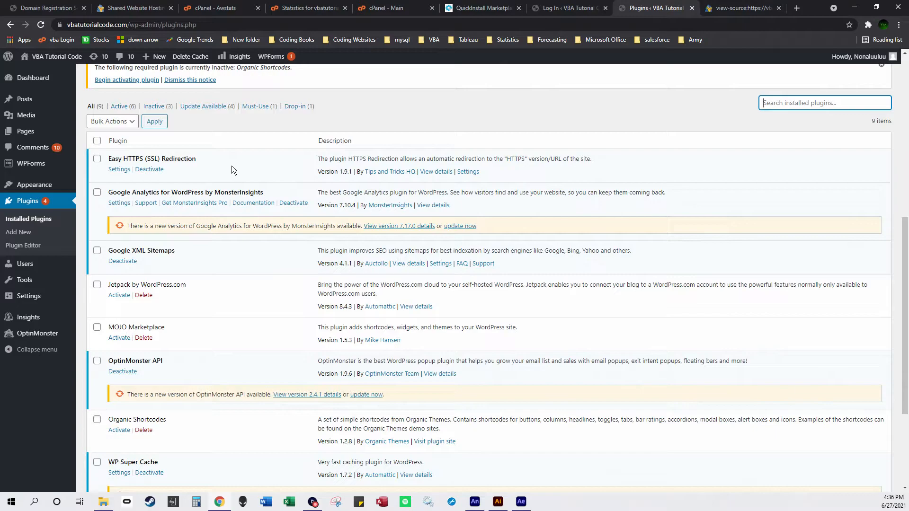
scroll(246, 232, "down", 3)
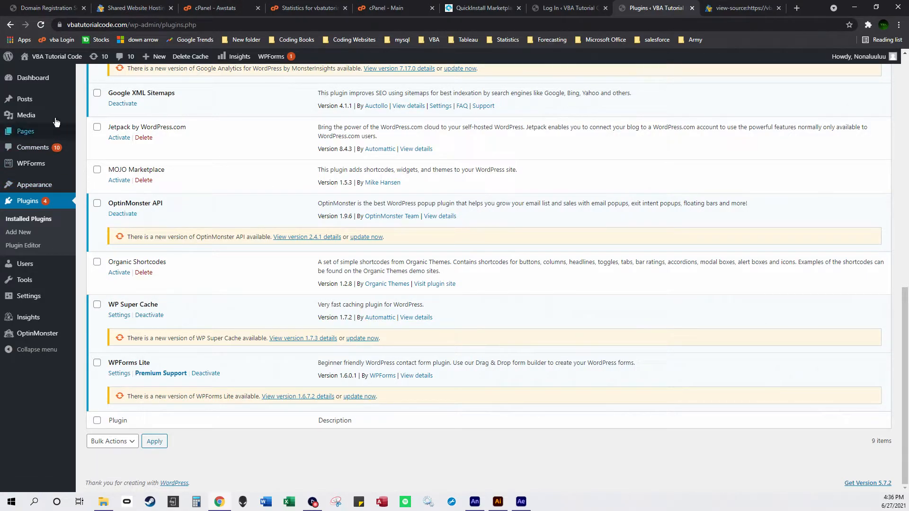
Step: Open the WordPress Widgets page under Appearance and expand the Right Sidebar area to show its image widgets
mouse_move(41, 192)
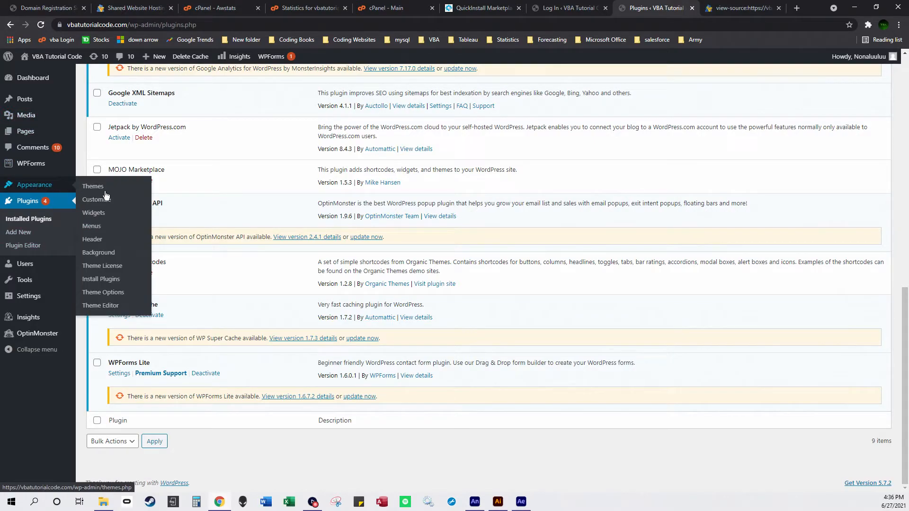
left_click(108, 220)
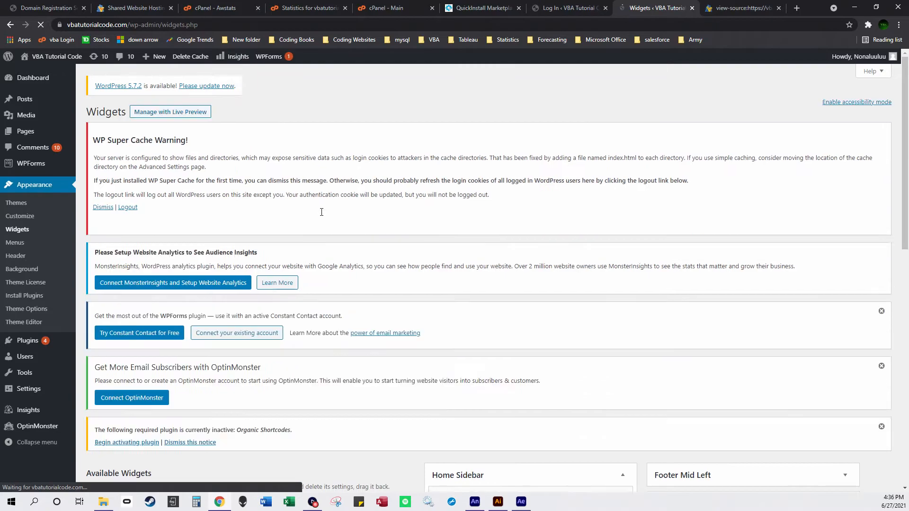
scroll(583, 283, "down", 5)
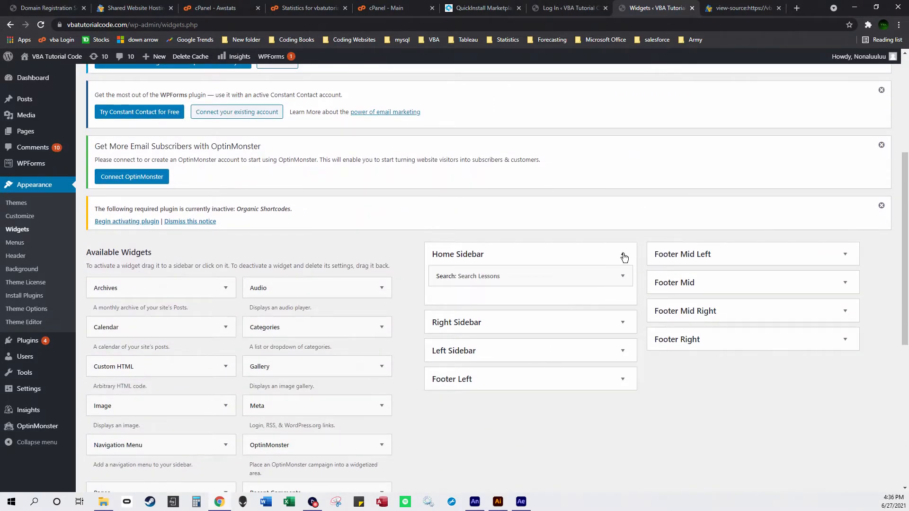
left_click(622, 322)
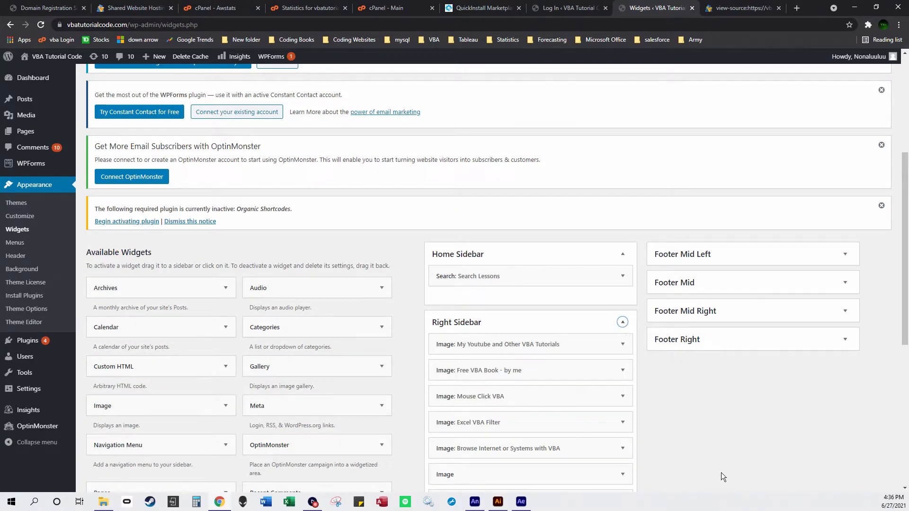
scroll(734, 396, "down", 3)
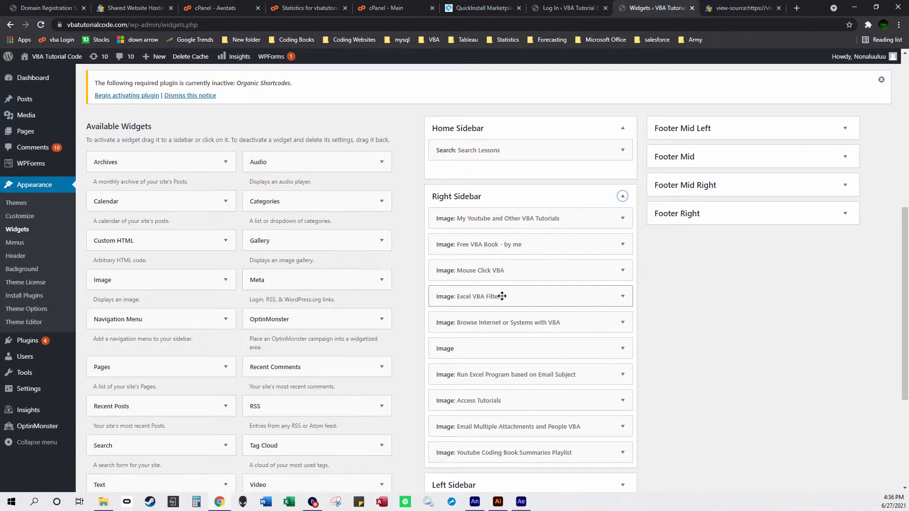
Step: Load the vbatutorialcode.com home page in place of the WordPress login page and look over its sidebar images
left_click(579, 7)
left_click_drag(151, 27, 231, 31)
key("BackSpace")
key("Return")
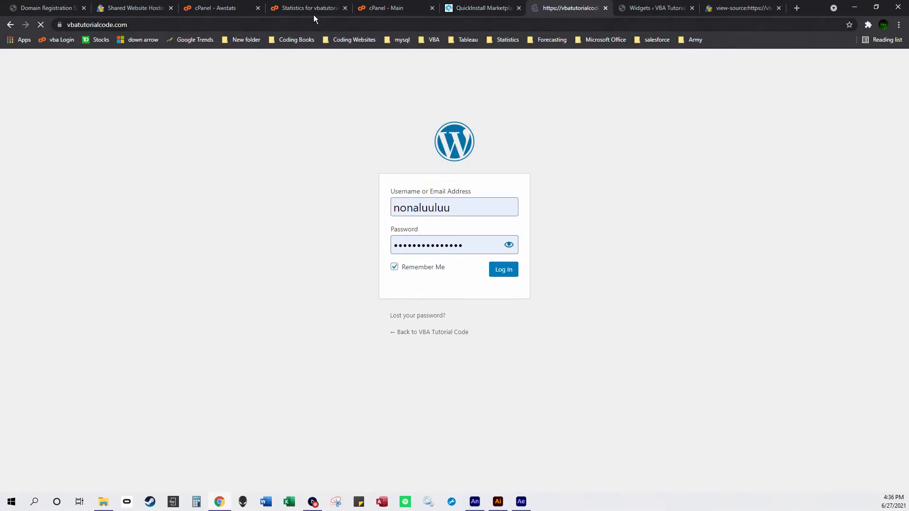
scroll(629, 230, "down", 1)
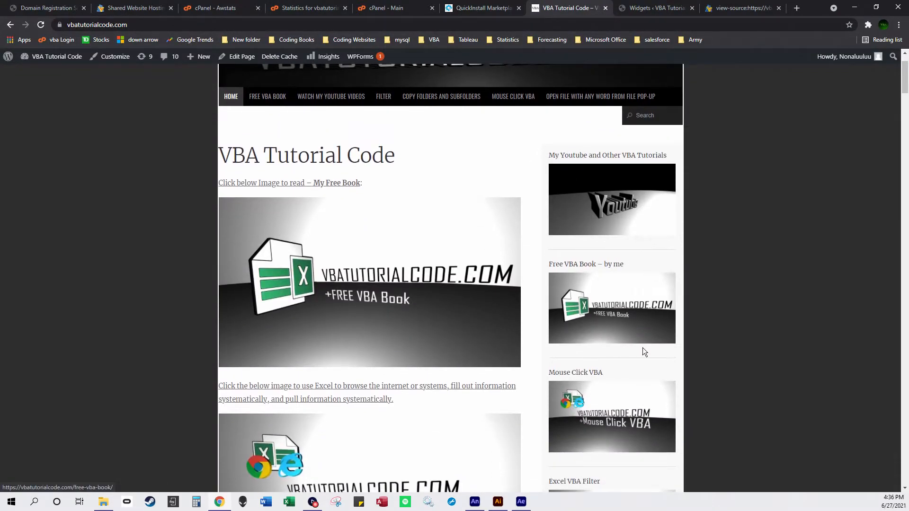
scroll(648, 332, "down", 5)
scroll(651, 354, "up", 2)
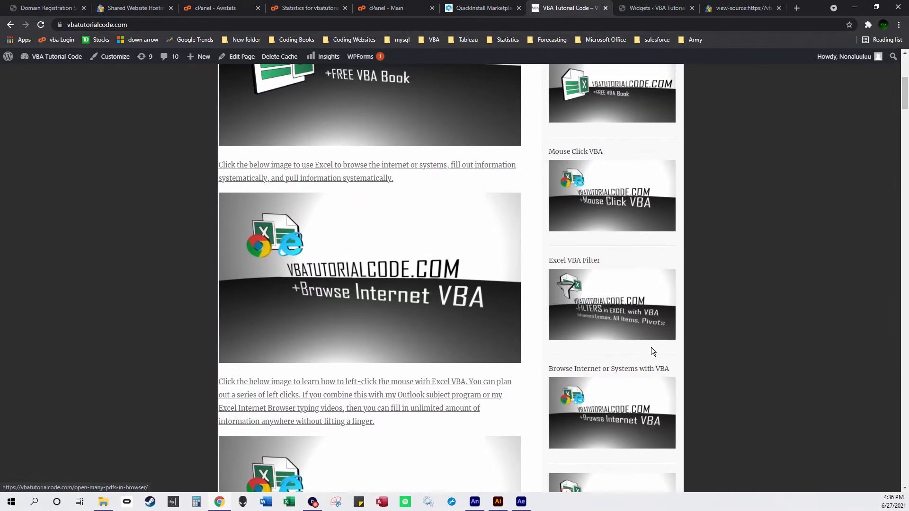
scroll(621, 273, "up", 4)
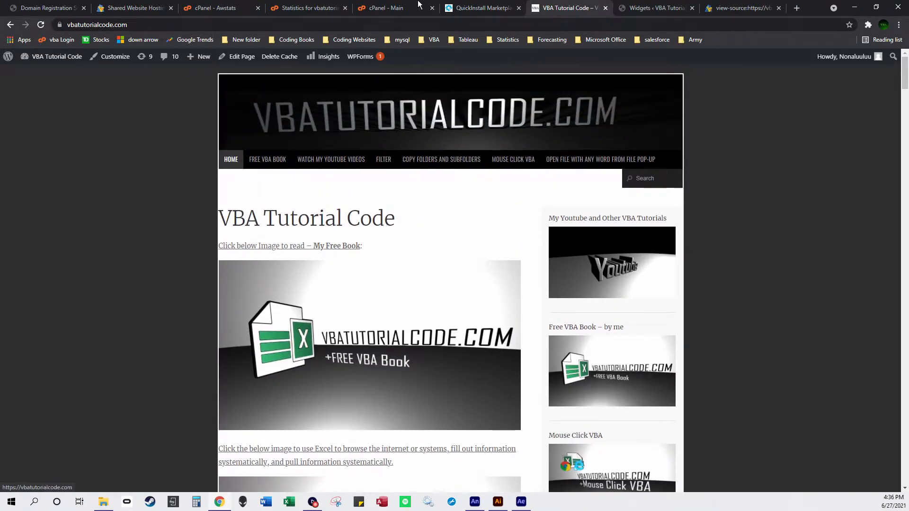
Step: Return to the Widgets page and look through the Right Sidebar entries and the available widgets down to WPForms
left_click(656, 8)
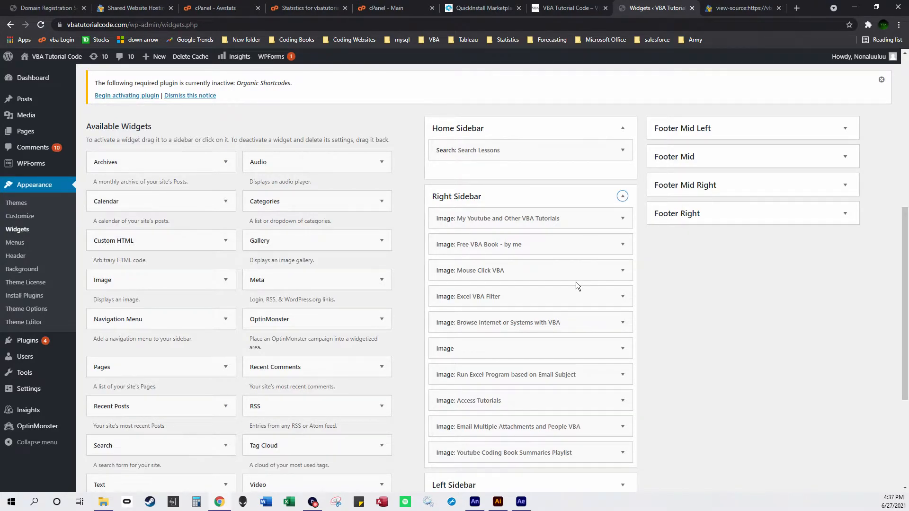
scroll(576, 282, "down", 3)
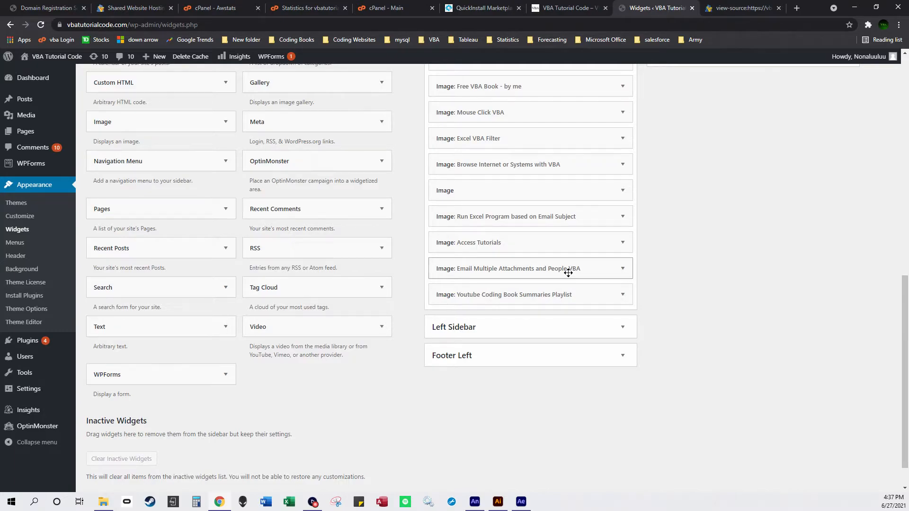
scroll(393, 275, "up", 4)
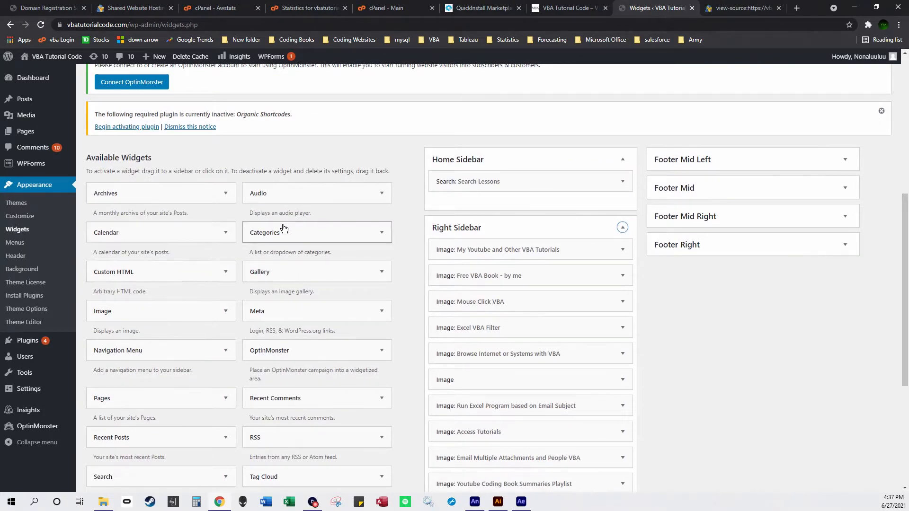
scroll(223, 242, "down", 1)
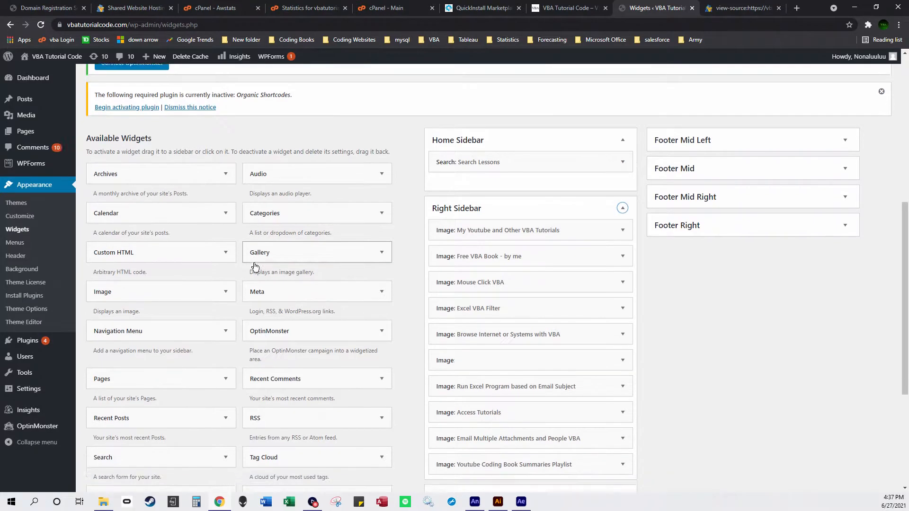
scroll(316, 310, "down", 2)
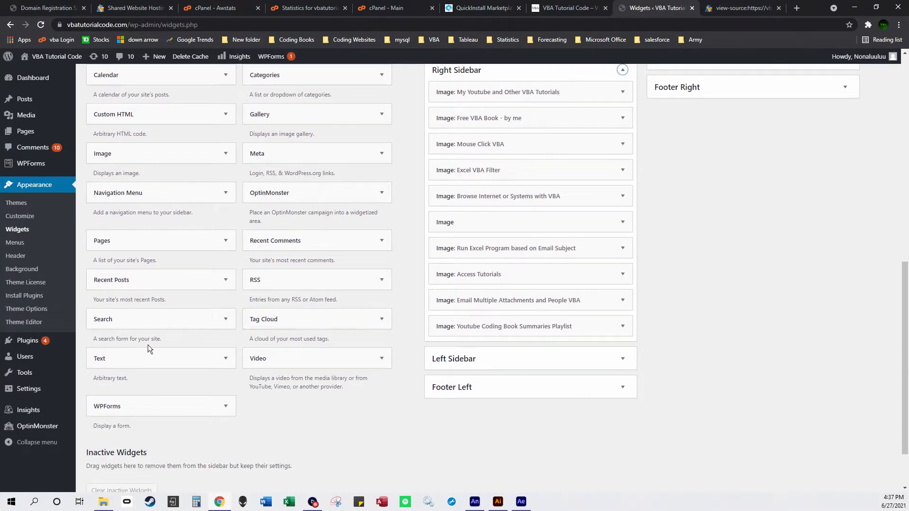
scroll(302, 369, "up", 2)
scroll(316, 371, "down", 3)
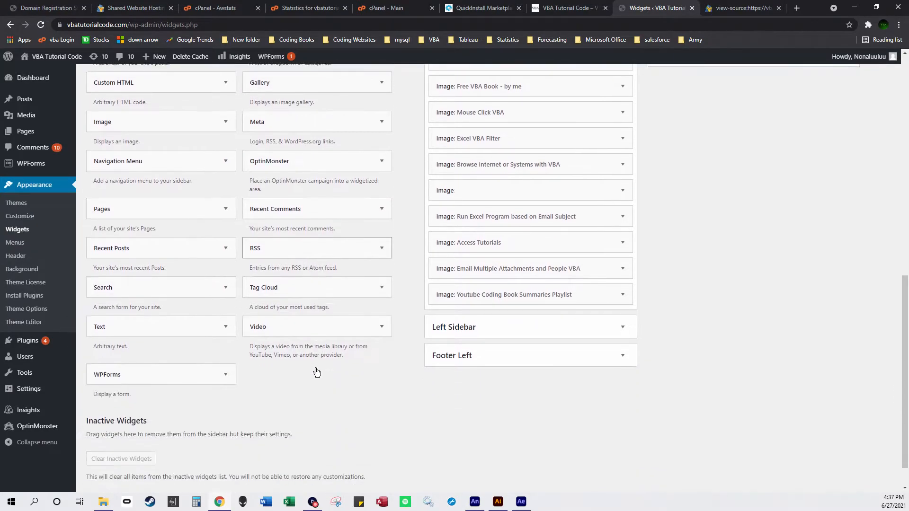
scroll(341, 381, "up", 6)
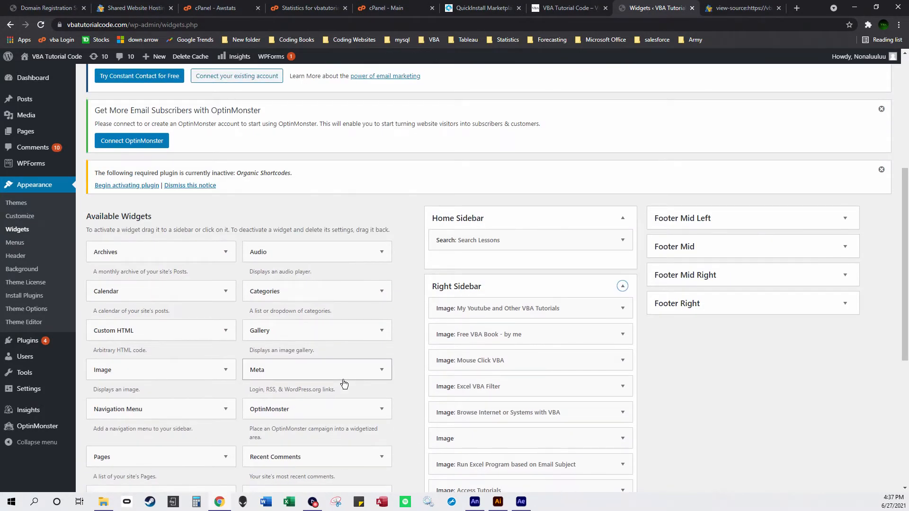
Step: Collapse the Right Sidebar area, expand the Left Sidebar, and look over the Users and Tools options
left_click(622, 286)
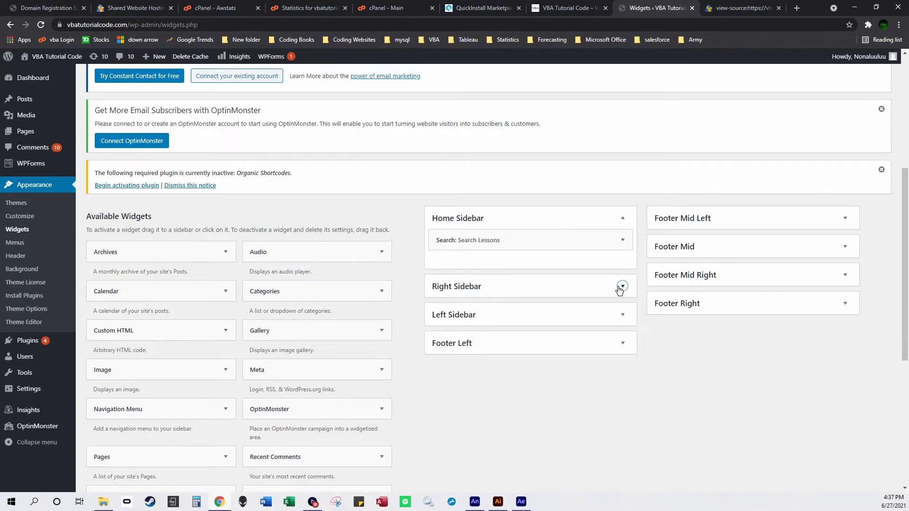
left_click(627, 315)
left_click(622, 286)
left_click(622, 285)
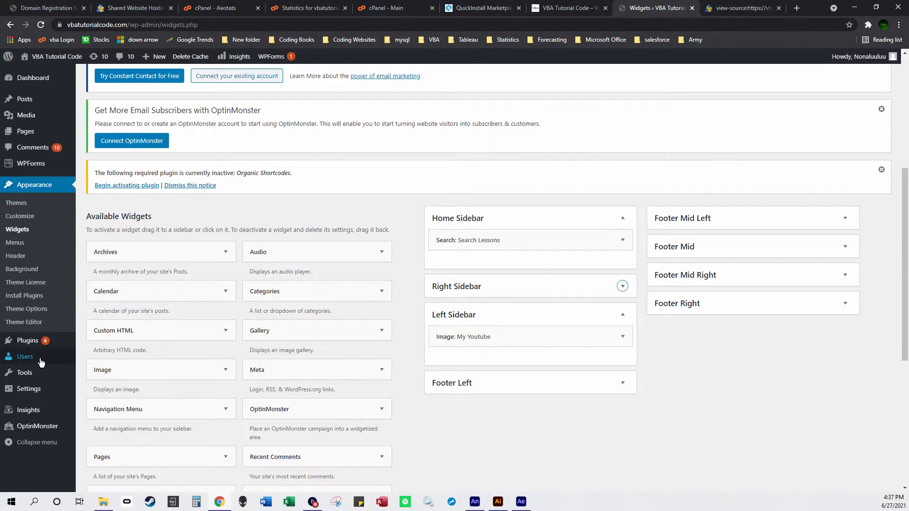
mouse_move(40, 362)
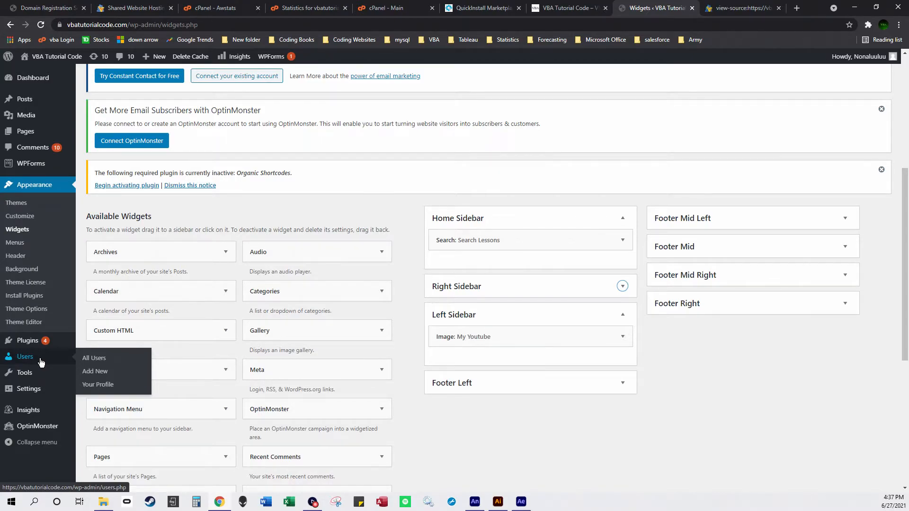
mouse_move(27, 380)
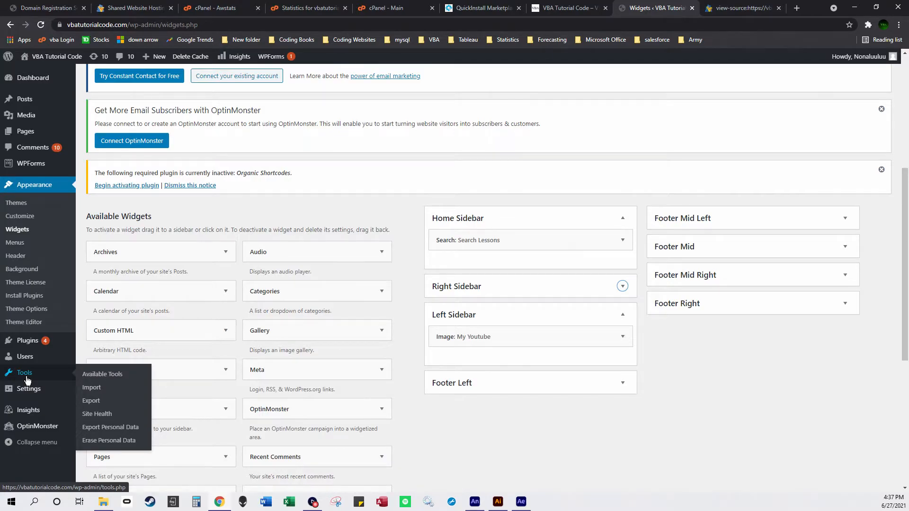
Step: Switch to the cPanel main page and look over its tool sections down to the Softaculous Apps Installer
left_click(381, 5)
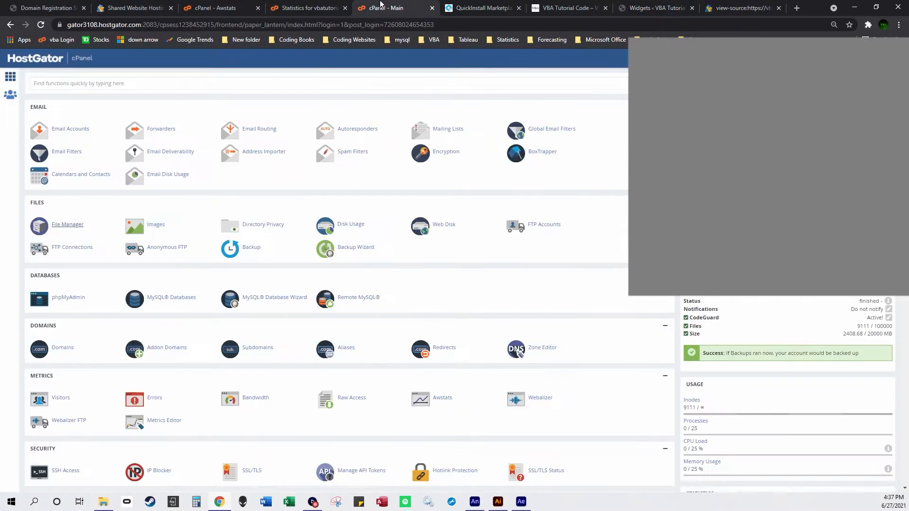
scroll(487, 319, "down", 4)
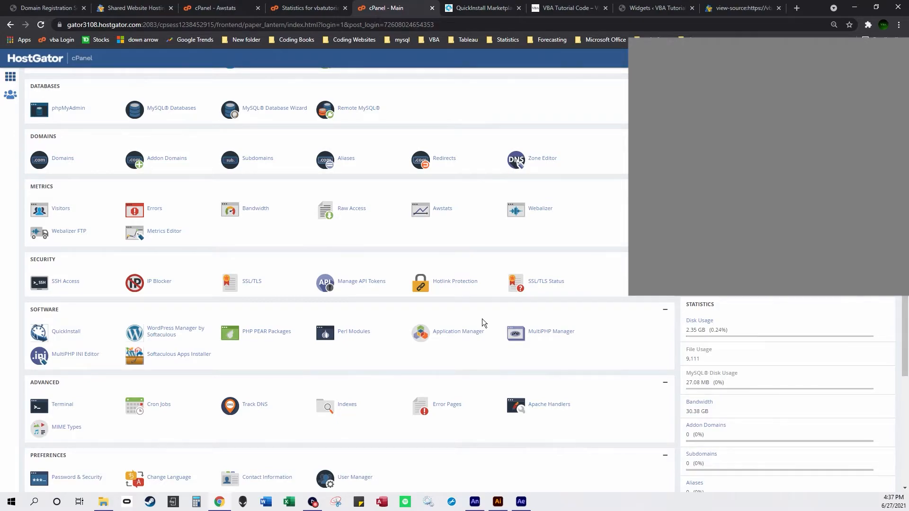
scroll(482, 319, "down", 4)
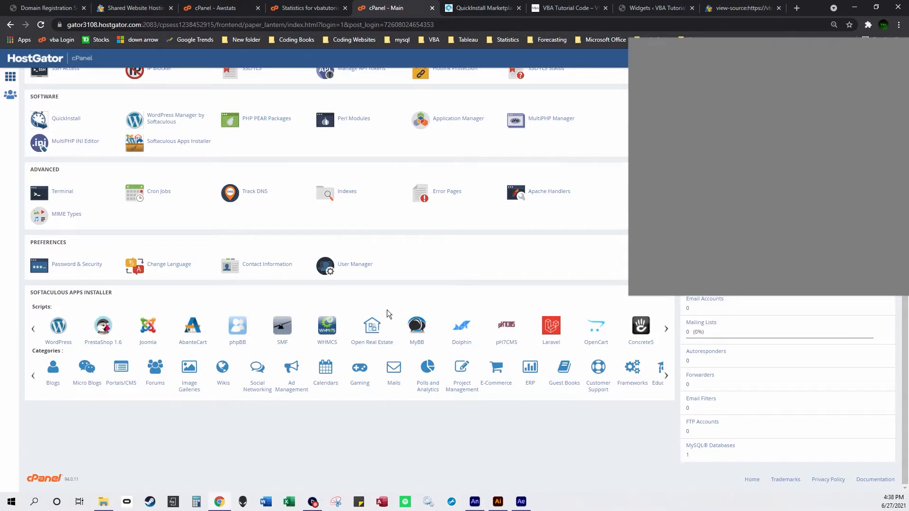
Step: Search the cPanel page for "back" to locate the backup tools, look over the sections and close the search
key("ctrl+f")
type("bac")
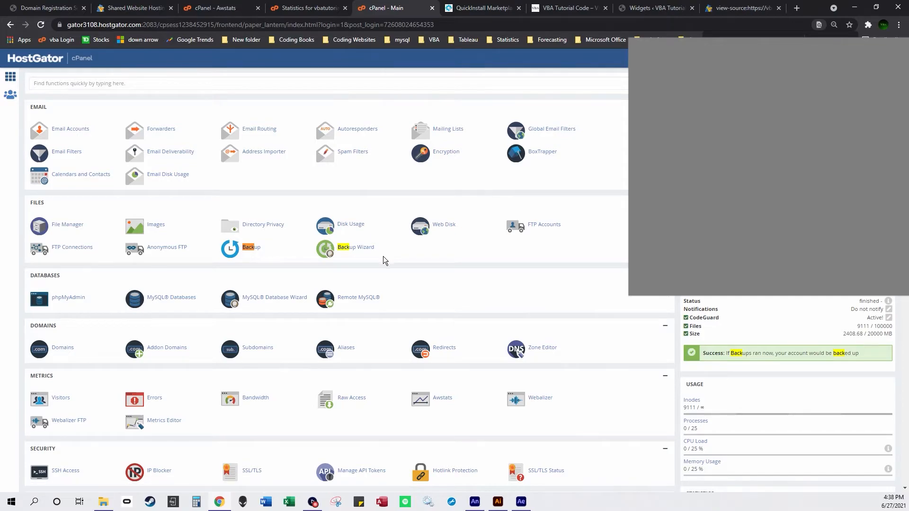
scroll(422, 272, "down", 5)
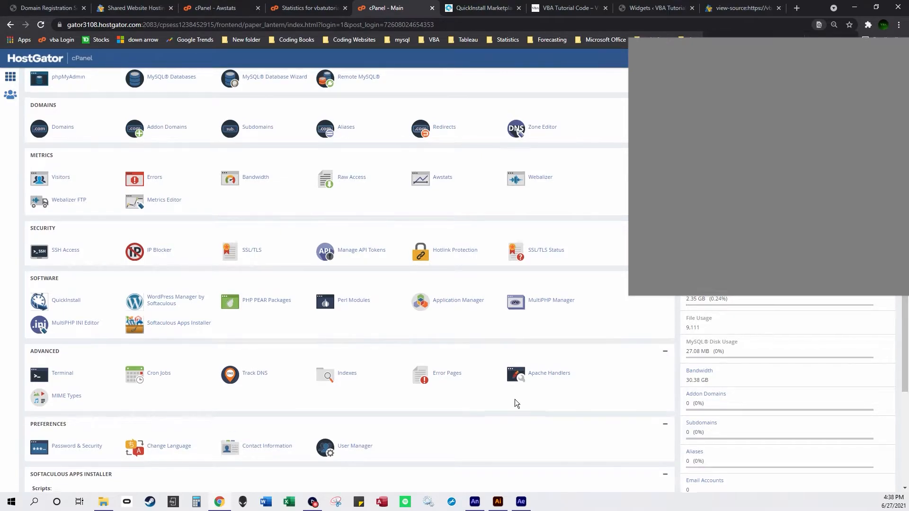
scroll(515, 399, "up", 4)
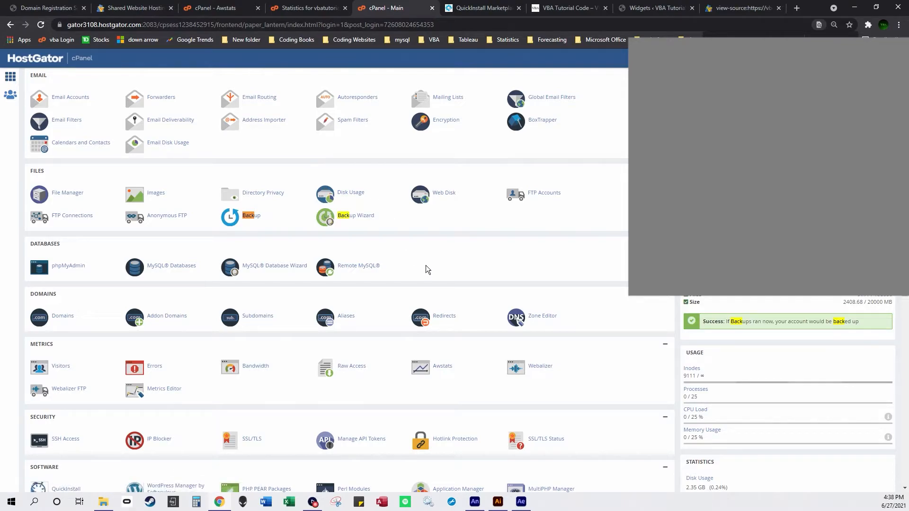
key("Escape")
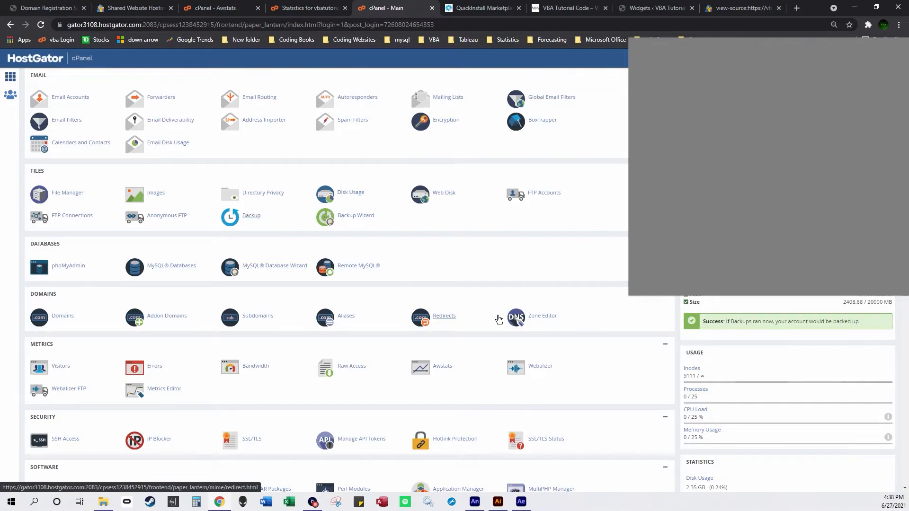
scroll(499, 319, "up", 1)
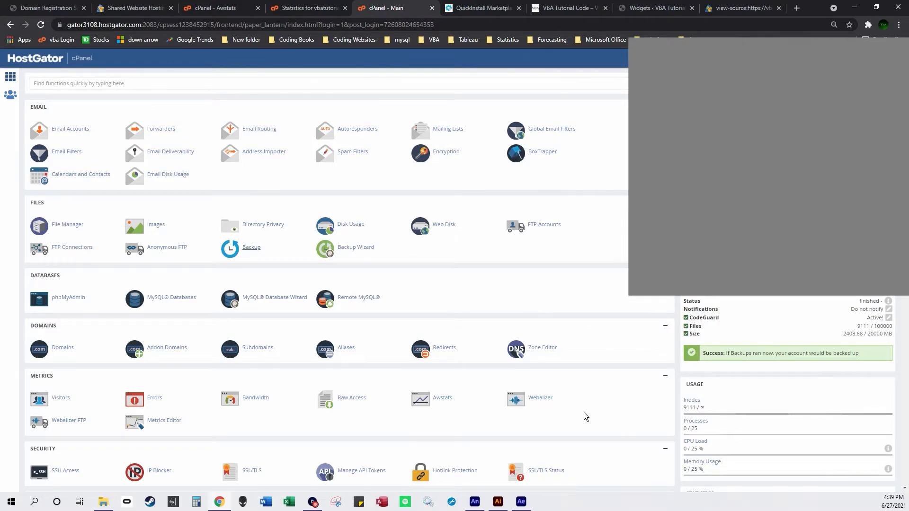
Step: Switch to Adobe Animate, add a layer above Layer_2 and paint a Classic Brush stroke across the PDF icon on it
left_click(474, 506)
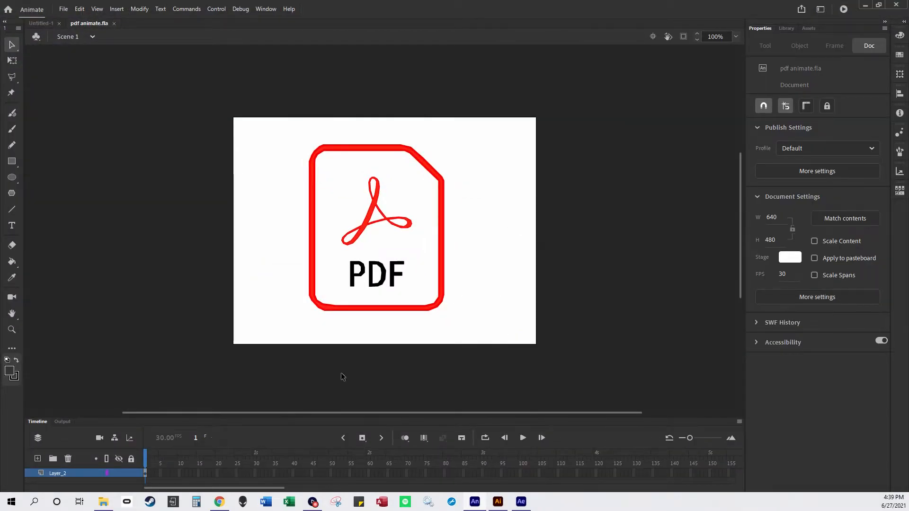
left_click(37, 458)
left_click(69, 482)
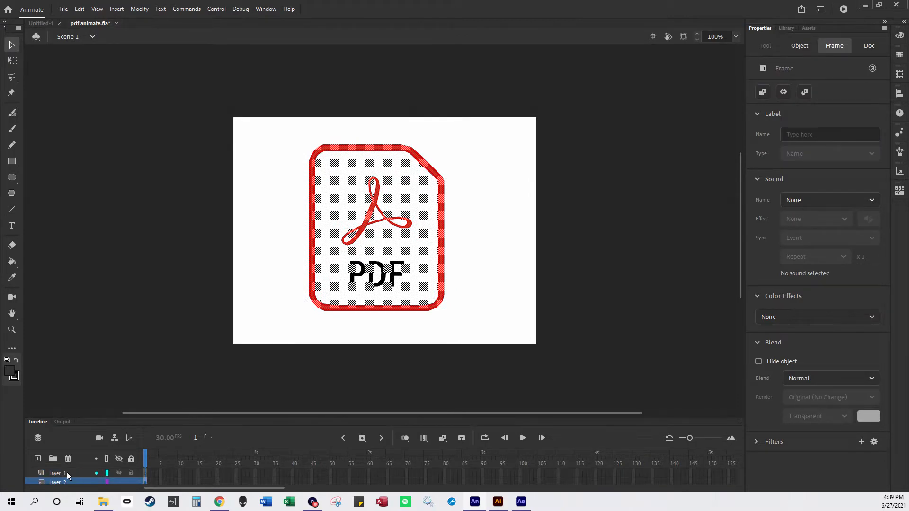
left_click(66, 473)
left_click(12, 129)
mouse_move(248, 148)
left_mouse_down()
mouse_move(507, 197)
mouse_move(514, 209)
left_mouse_up()
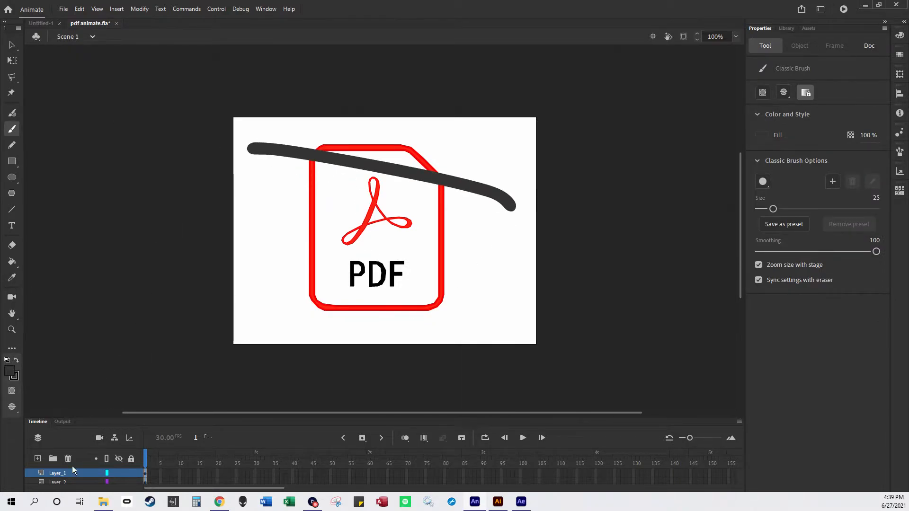
Step: Move the brush stroke's layer beneath Layer_2 and delete it
left_click_drag(71, 473, 71, 482)
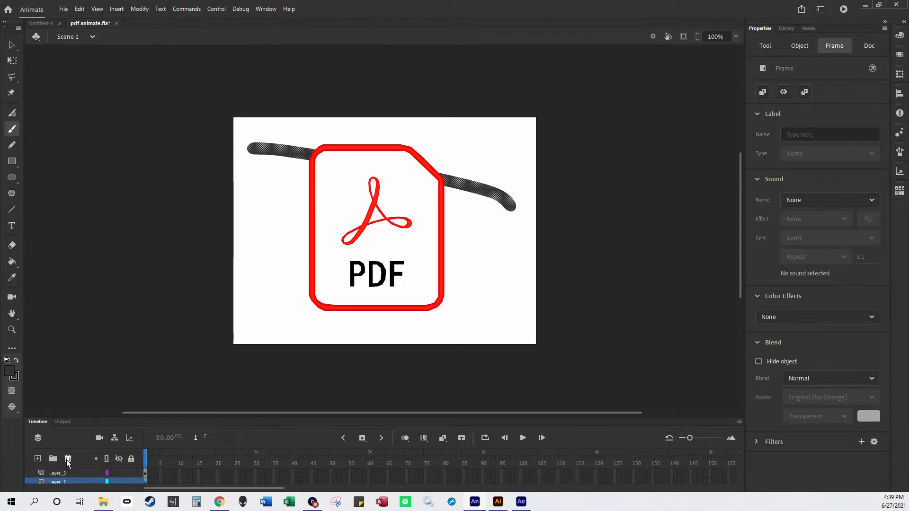
left_click(67, 458)
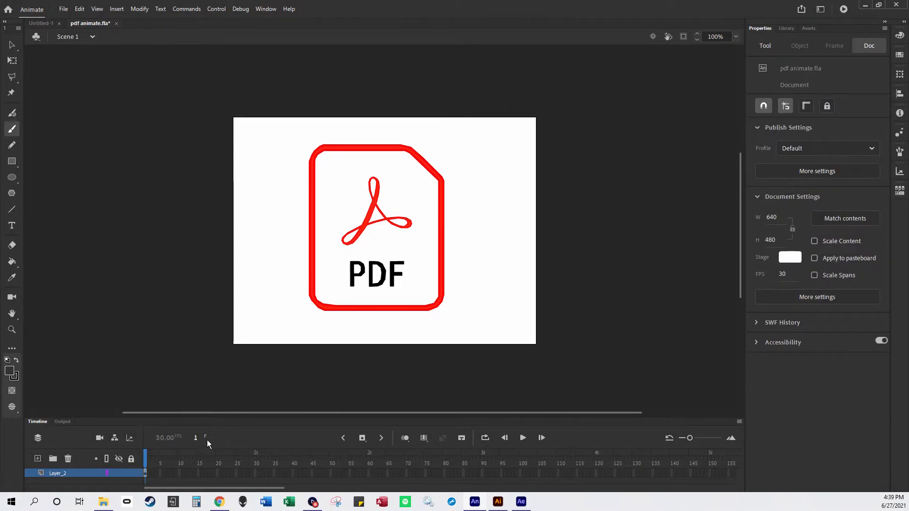
Step: Insert a keyframe around frame 12 of Layer_2, select the stage artwork, and undo the keyframe insertion
right_click(188, 472)
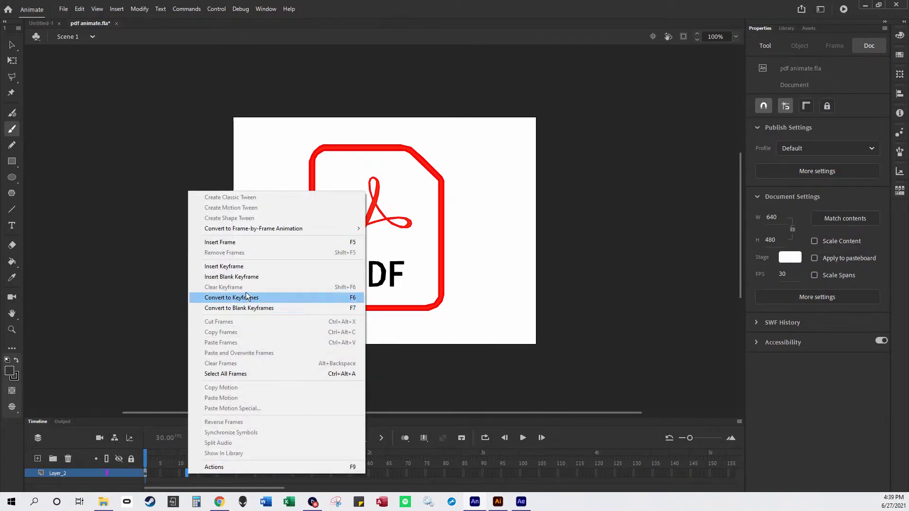
left_click(228, 266)
right_click(160, 473)
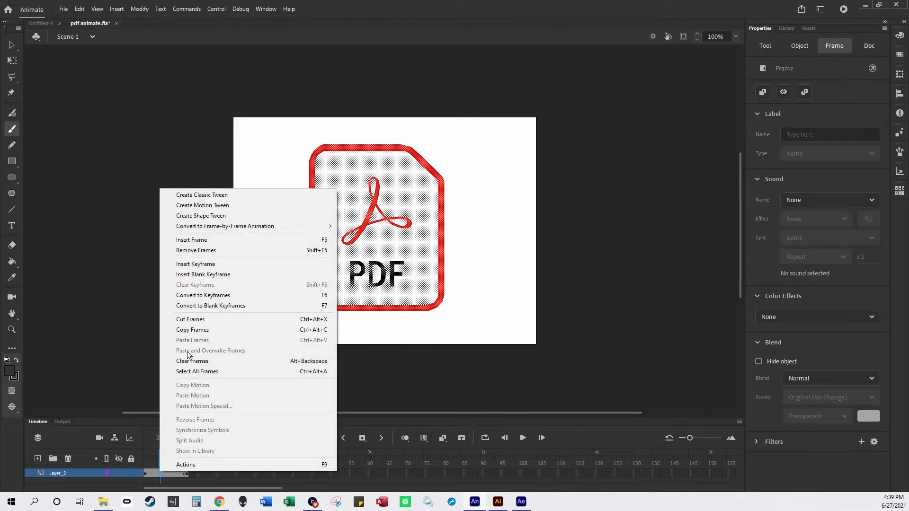
left_click(232, 148)
key("ctrl+a")
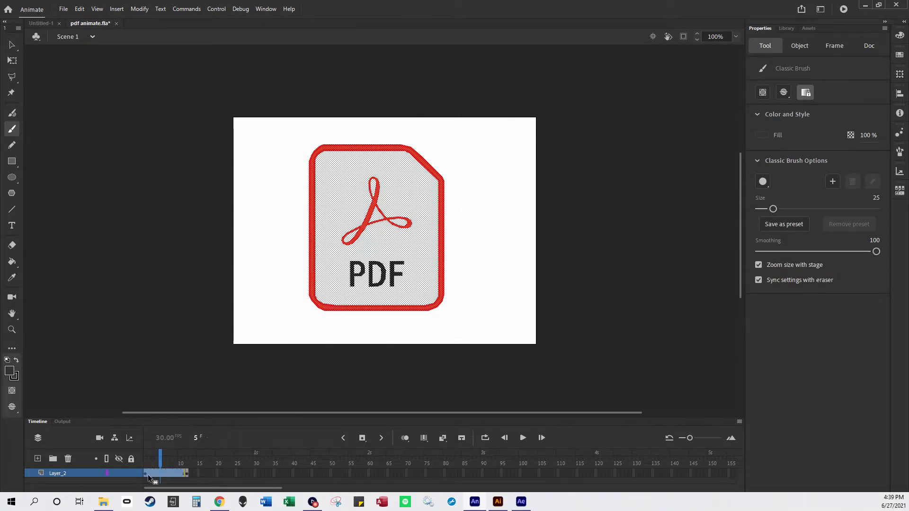
key("ctrl+z")
key("ctrl+z")
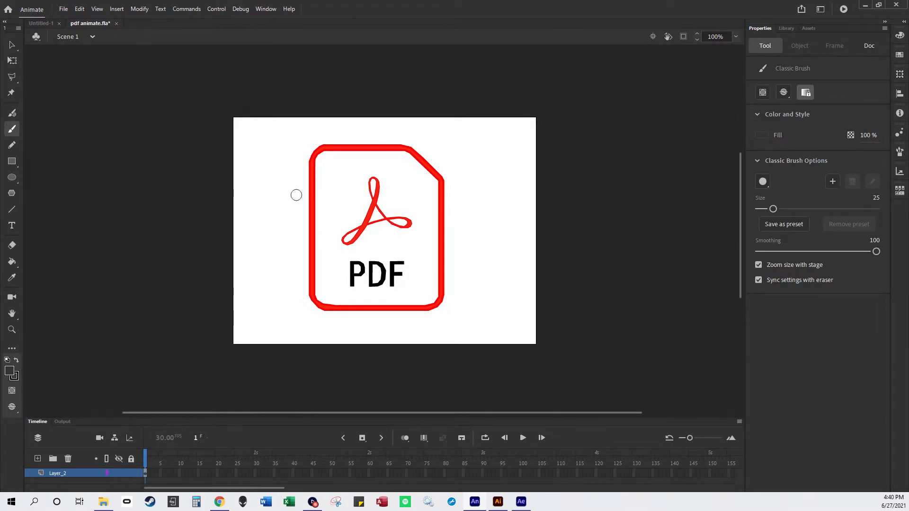
Step: Set the Line tool's stroke size to 12 and draw a closed, slanted four-sided outline beside the PDF icon
left_click(12, 208)
left_click_drag(249, 171, 249, 239)
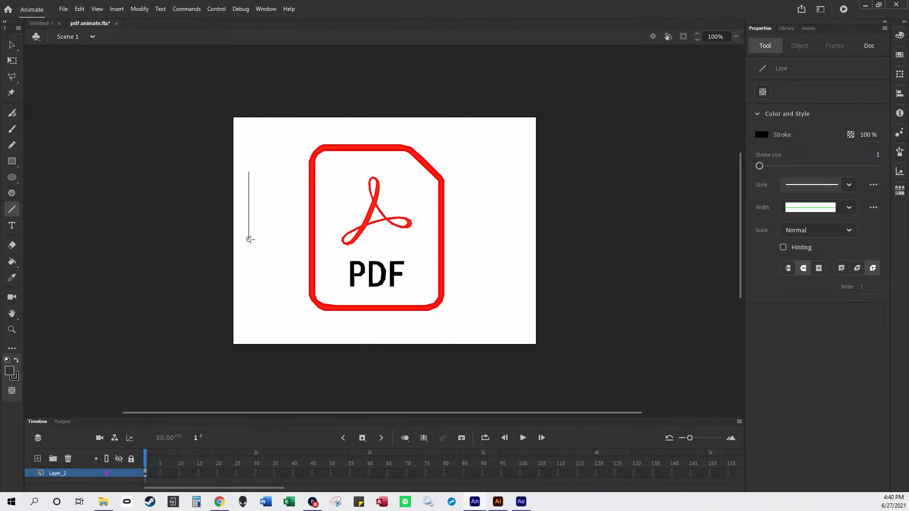
key("ctrl+z")
left_click_drag(758, 167, 765, 166)
left_click_drag(244, 176, 244, 256)
mouse_move(244, 176)
left_mouse_down()
mouse_move(272, 158)
mouse_move(277, 249)
mouse_move(246, 256)
left_mouse_up()
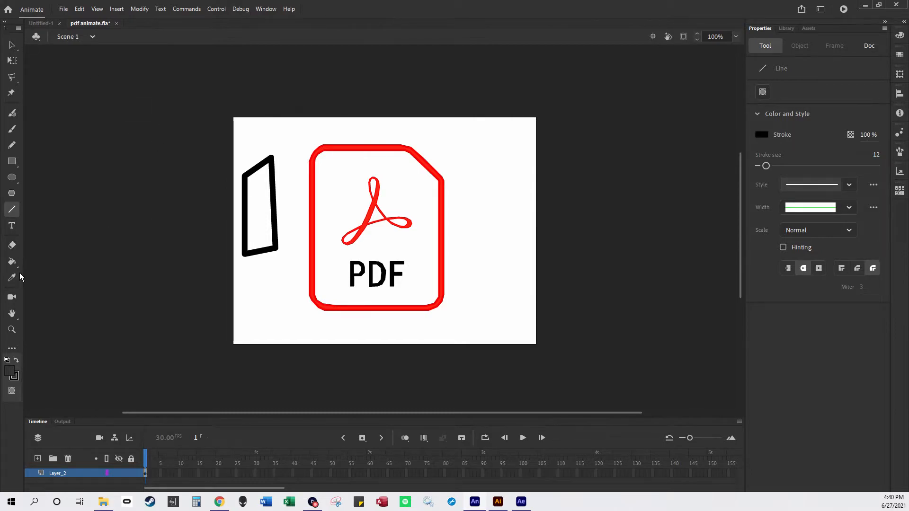
Step: Select the four-sided outline beside the PDF icon and convert its lines to fills
left_click(11, 45)
left_click_drag(228, 138, 293, 272)
left_click(142, 9)
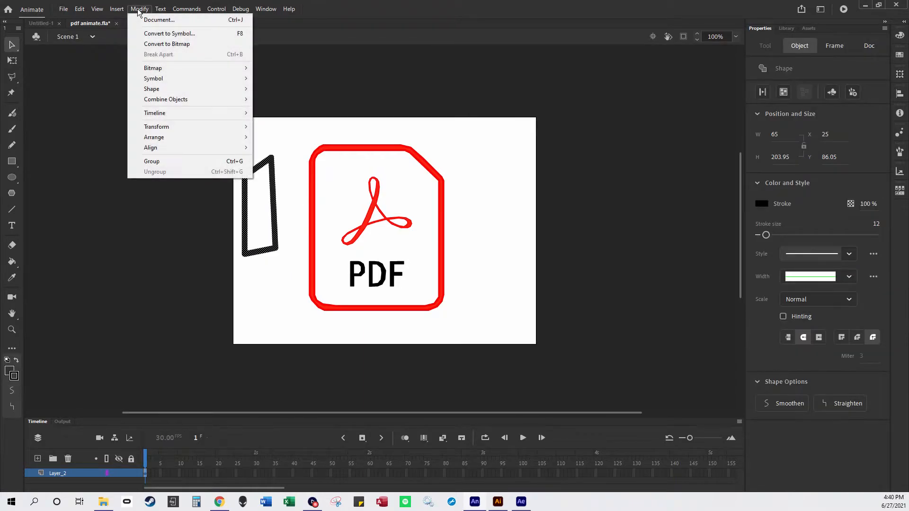
mouse_move(175, 90)
left_click(293, 149)
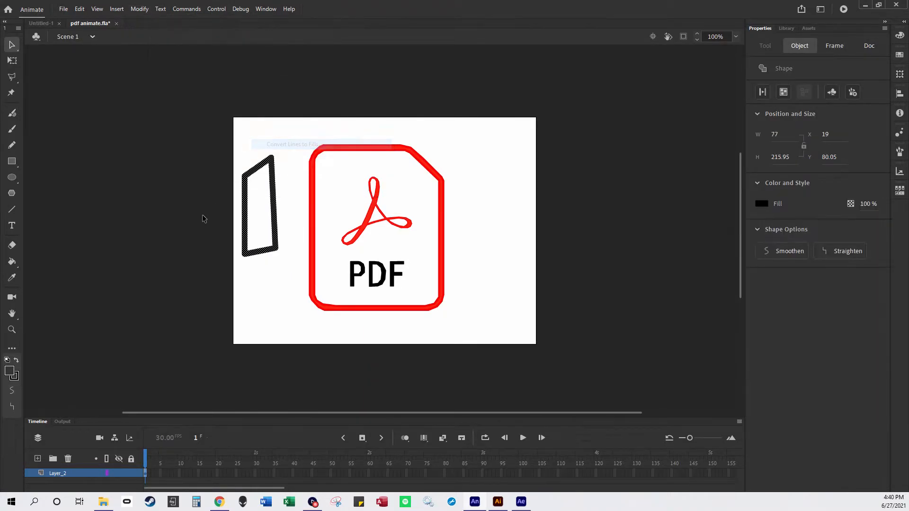
left_click(203, 215)
Step: Fill the inside of the outline with the current dark grey using the Paint Bucket, and cut the filled shape from the stage
left_click(12, 261)
left_click(260, 227)
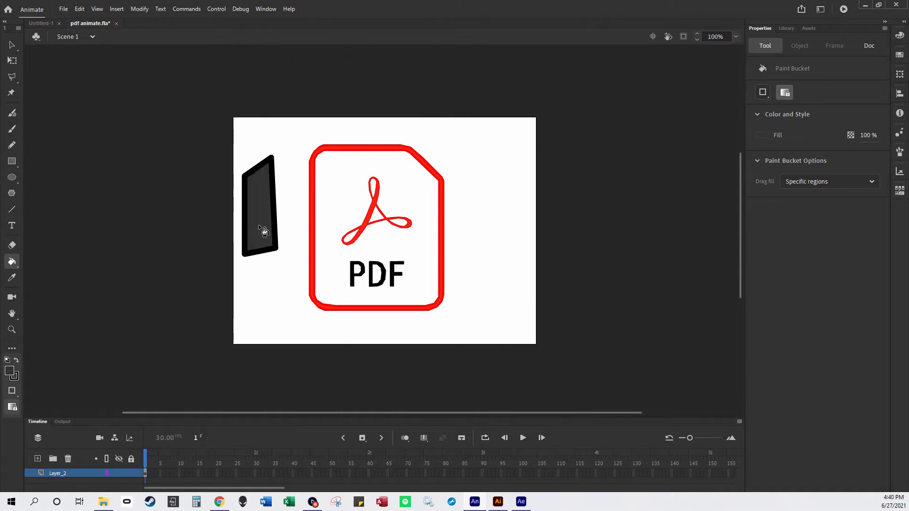
left_click(12, 45)
left_click_drag(223, 139, 275, 260)
right_click(274, 231)
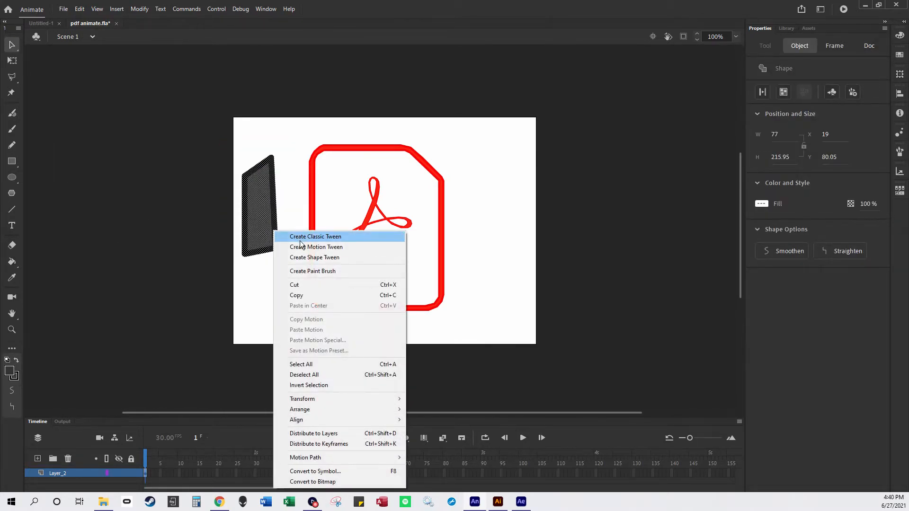
left_click(318, 285)
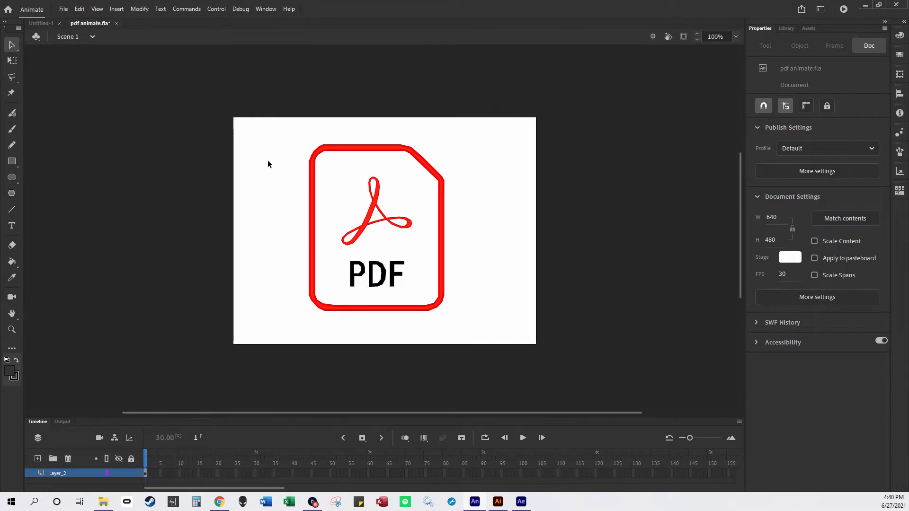
left_click(9, 370)
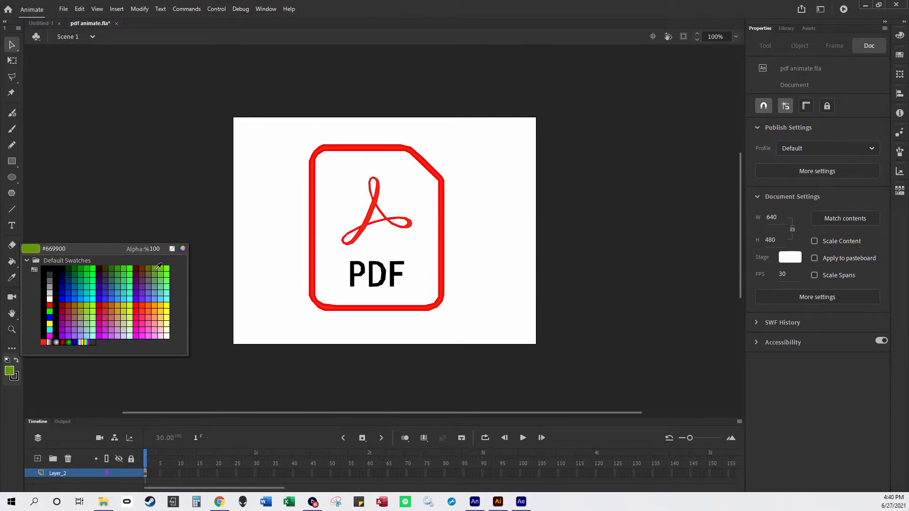
left_click(183, 248)
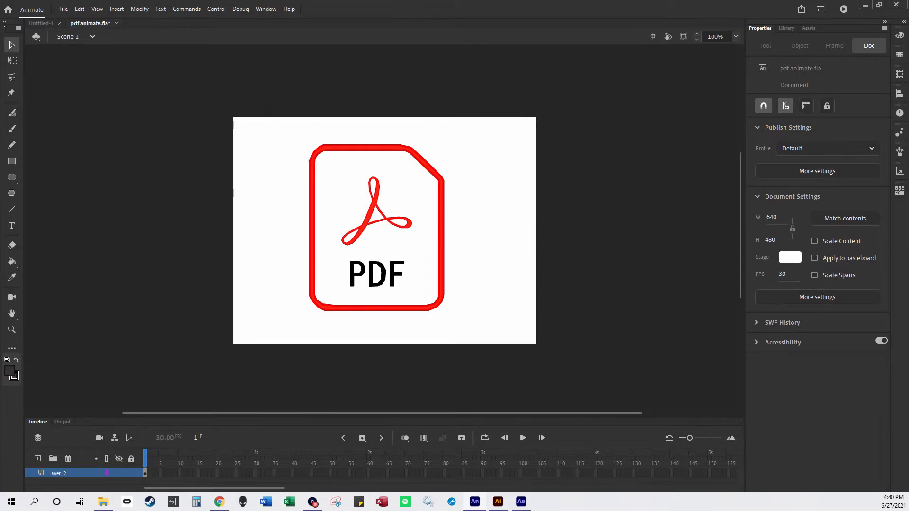
left_click_drag(58, 106, 233, 151)
left_click(132, 203)
left_click(228, 193)
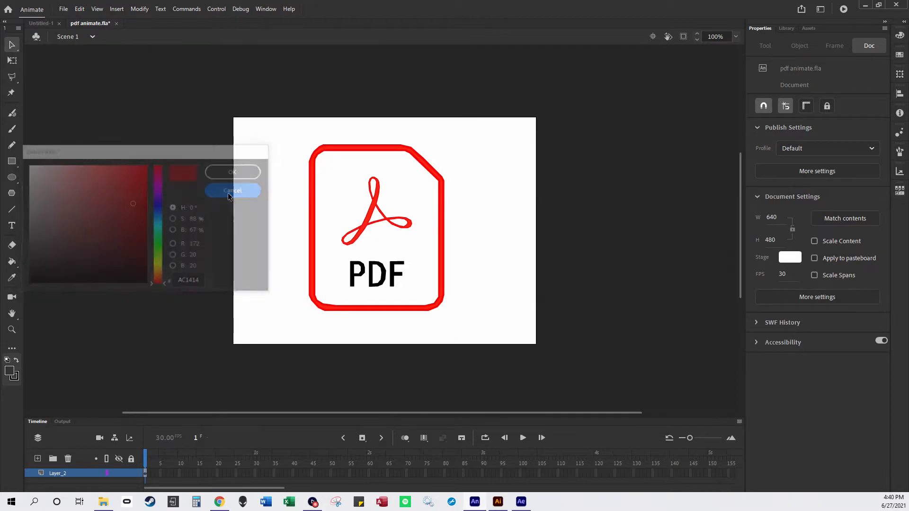
left_click(9, 371)
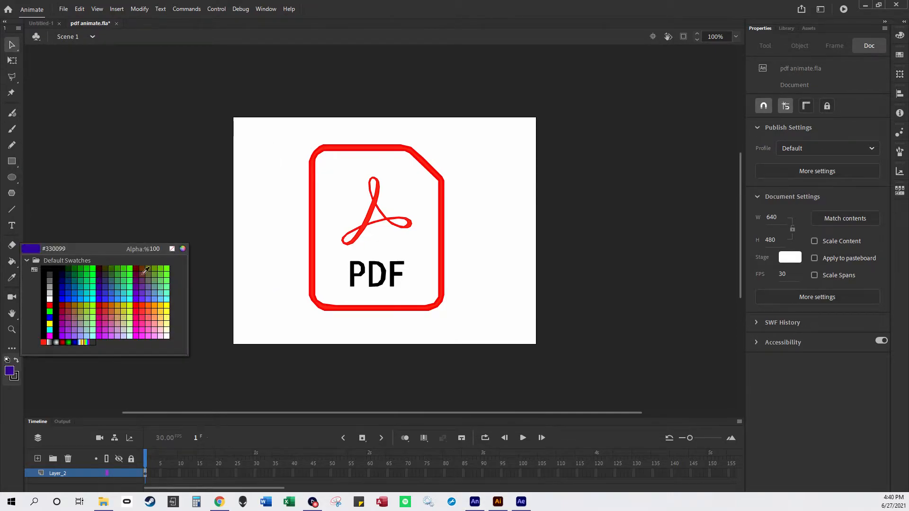
left_click(8, 373)
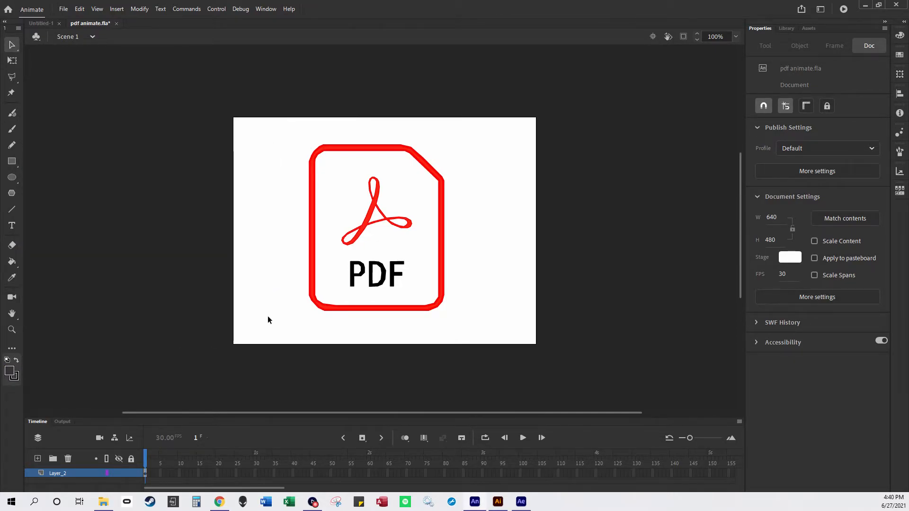
Step: Set the fill colour to red and paint a short Classic Brush stroke in the blank area beside the PDF icon
left_click(9, 372)
left_click(49, 308)
left_click(12, 134)
left_click_drag(275, 186, 264, 235)
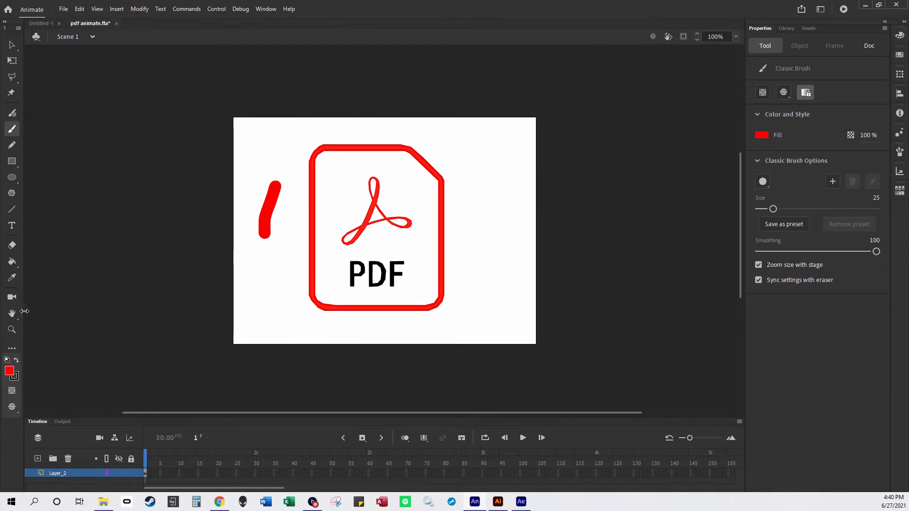
Step: Draw a black line diagonally across the red brush stroke with the Line tool
left_click(13, 208)
left_click_drag(236, 171, 304, 240)
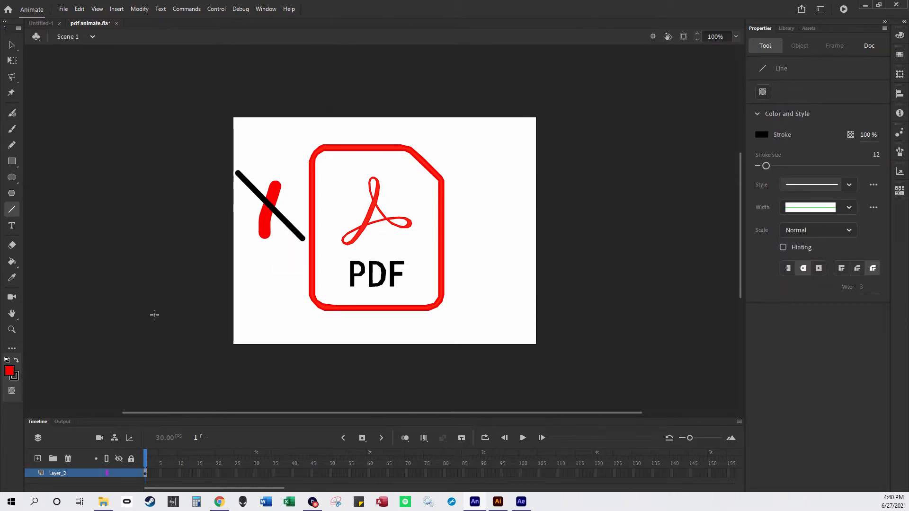
left_click_drag(271, 181, 244, 243)
Step: Select the red brush stroke together with the black line work over it and delete them
left_click(11, 44)
left_click(270, 205)
mouse_move(230, 155)
left_mouse_down()
mouse_move(245, 161)
mouse_move(291, 274)
mouse_move(307, 275)
left_mouse_up()
key("Delete")
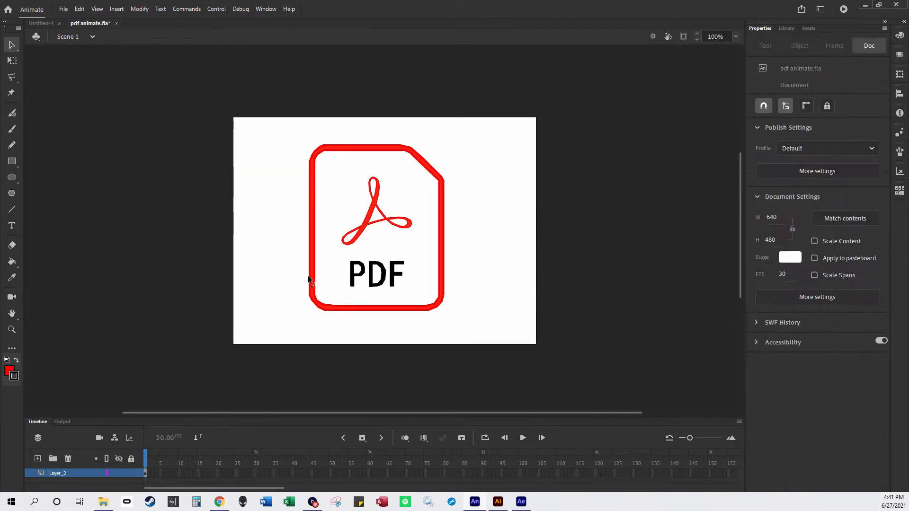
Step: Pick the white-to-black radial gradient swatch as the fill, and switch the fill type to Linear gradient in the detailed colour settings
left_click(9, 371)
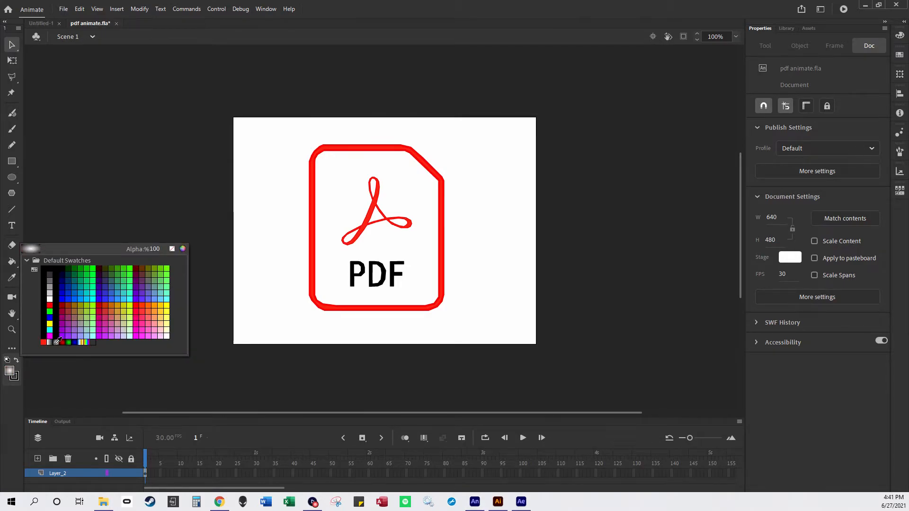
left_click(58, 341)
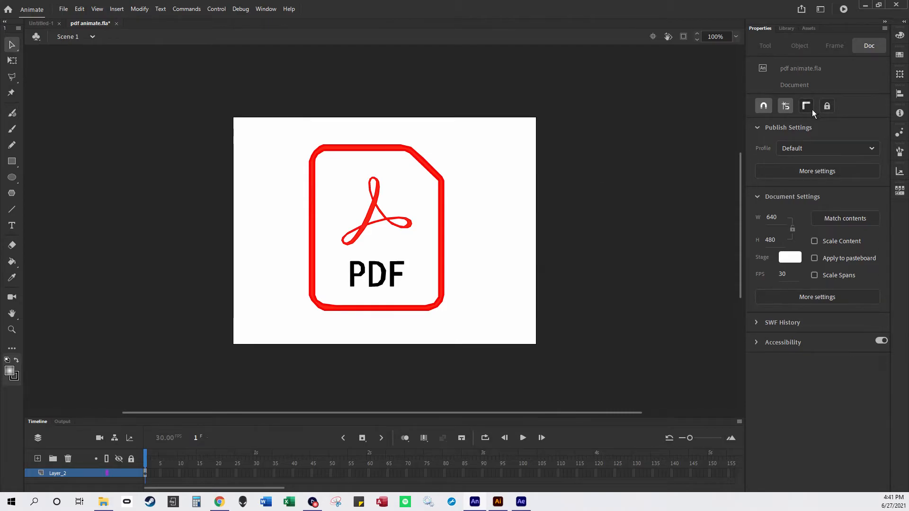
left_click(783, 28)
left_click(768, 27)
left_click(140, 9)
mouse_move(261, 10)
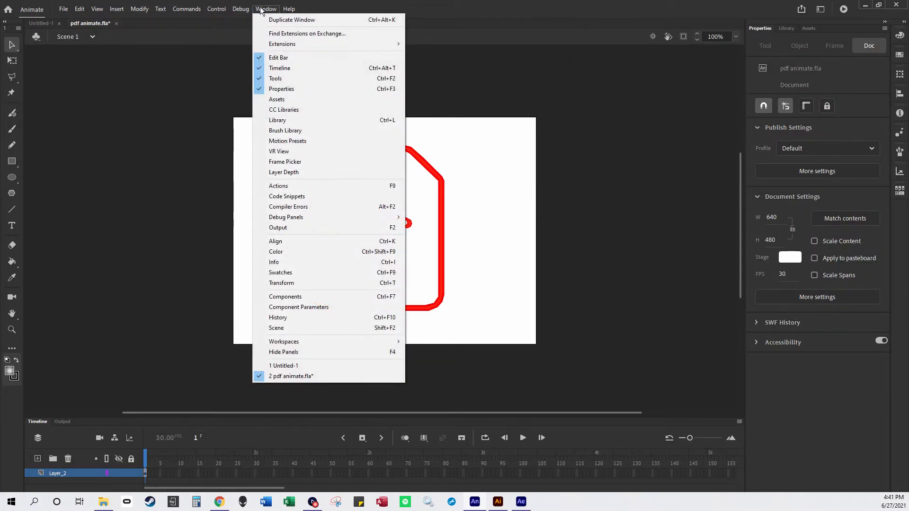
left_click(328, 251)
left_click(787, 49)
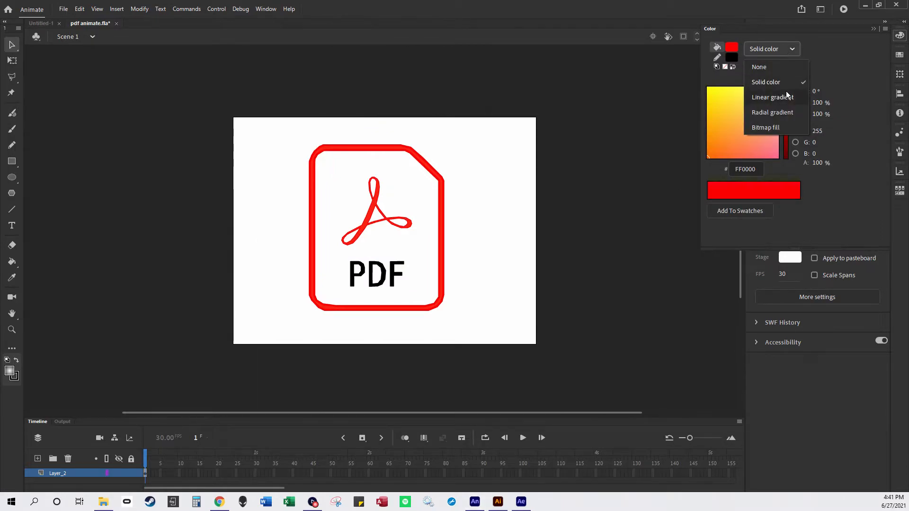
left_click(786, 97)
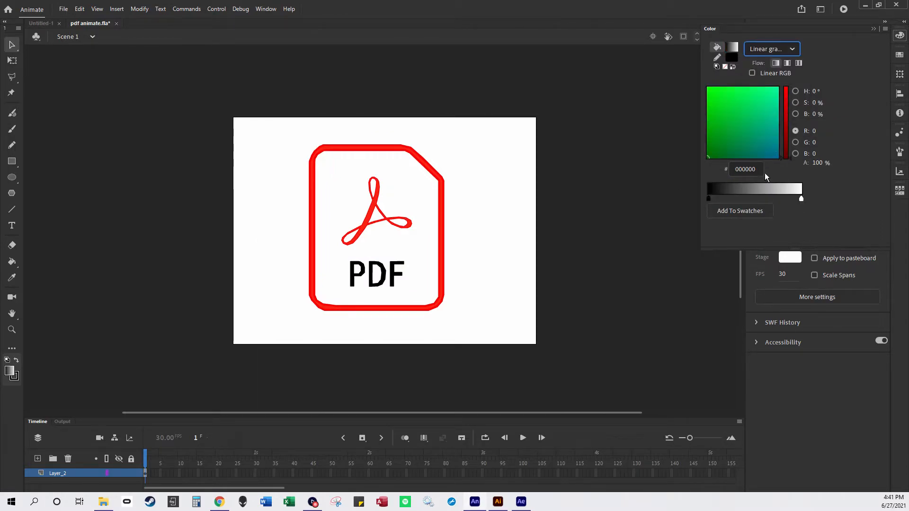
Step: Colour the linear gradient's end stop salmon FF8A78 and its start stop dark green 006026
left_click(801, 199)
left_click_drag(742, 130, 740, 119)
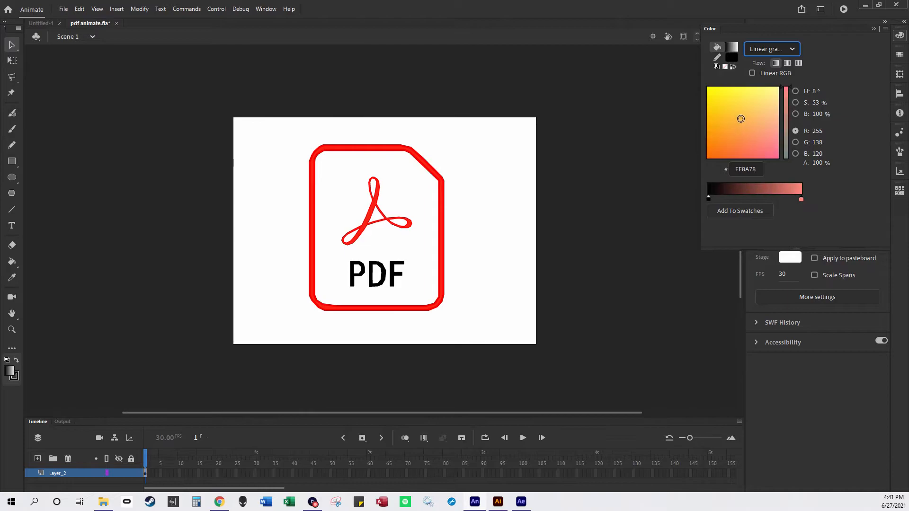
left_click(709, 198)
left_click(724, 131)
left_click(718, 132)
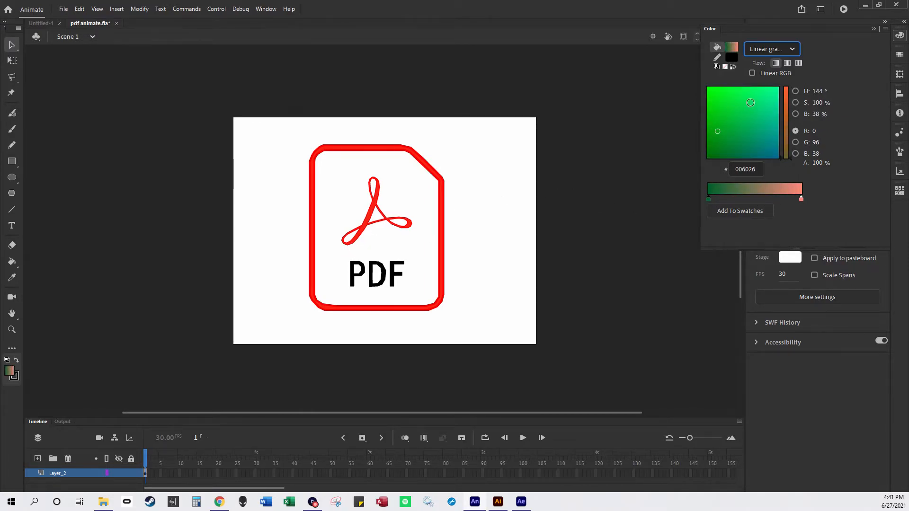
Step: Paint a short curved stroke and five long horizontal strokes across the stage and pasteboard with the gradient-filled Classic Brush
left_click(11, 129)
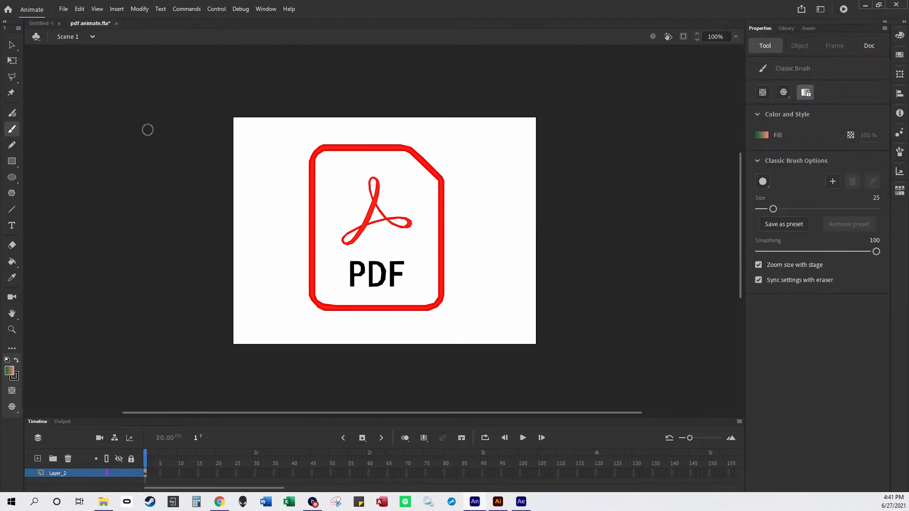
mouse_move(453, 149)
left_mouse_down()
mouse_move(483, 171)
mouse_move(511, 236)
left_mouse_up()
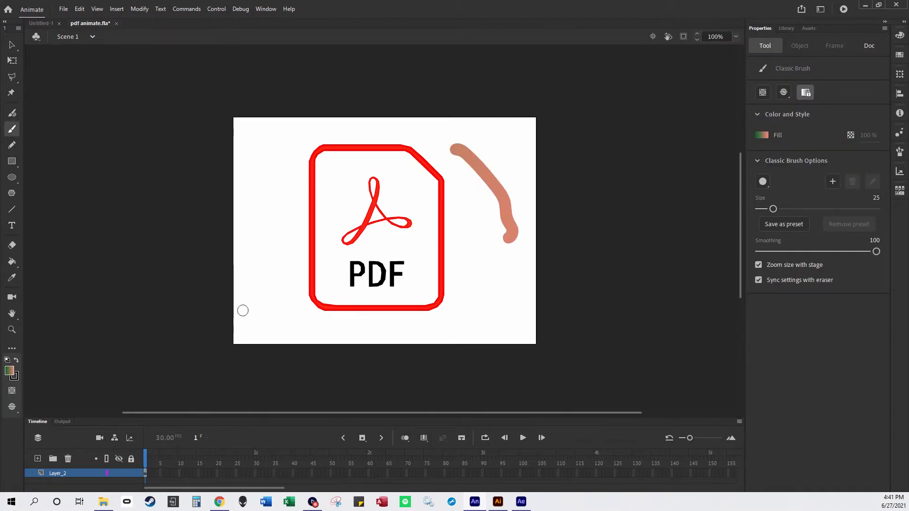
left_click_drag(240, 168, 519, 152)
left_click_drag(199, 234, 592, 242)
left_click_drag(173, 298, 652, 279)
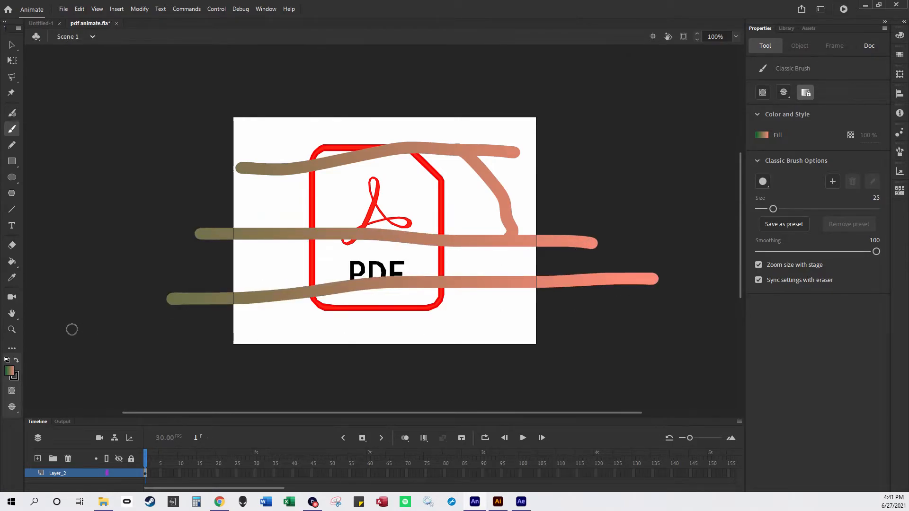
left_click_drag(53, 332, 597, 323)
left_click_drag(31, 381, 594, 374)
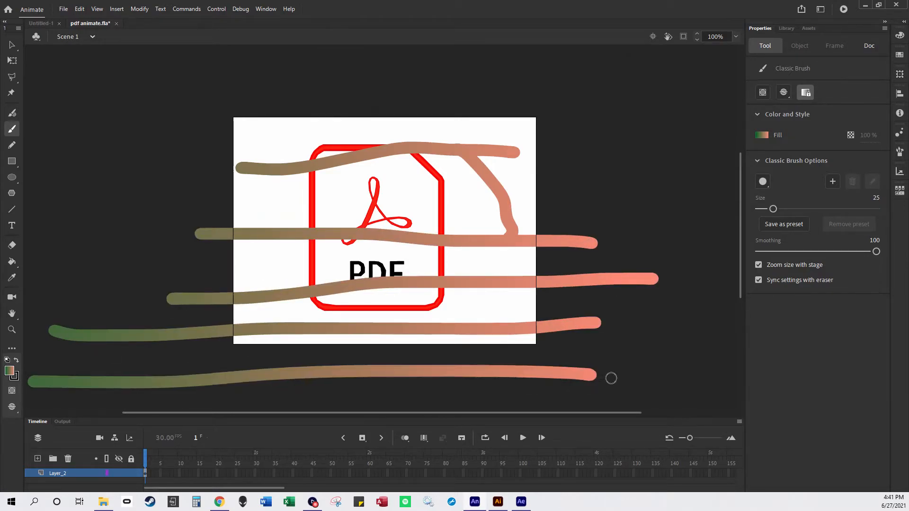
Step: Undo all the gradient brush strokes, including the short curved one beside the PDF icon
key("ctrl+z")
key("ctrl+z")
key("ctrl+z")
key("ctrl+z")
key("ctrl+z")
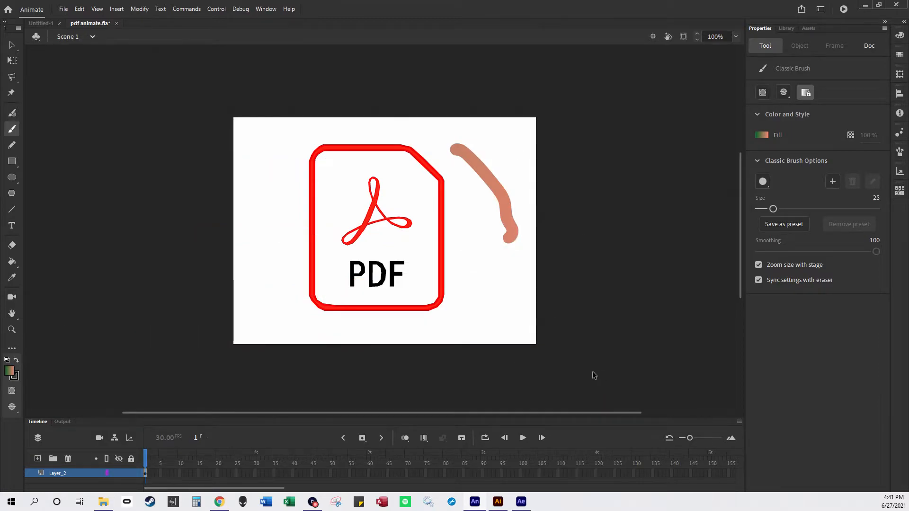
key("ctrl+z")
Step: Set the Classic Brush smoothing to 60 and paint loose curved test strokes across the stage edge and pasteboard
left_click(241, 8)
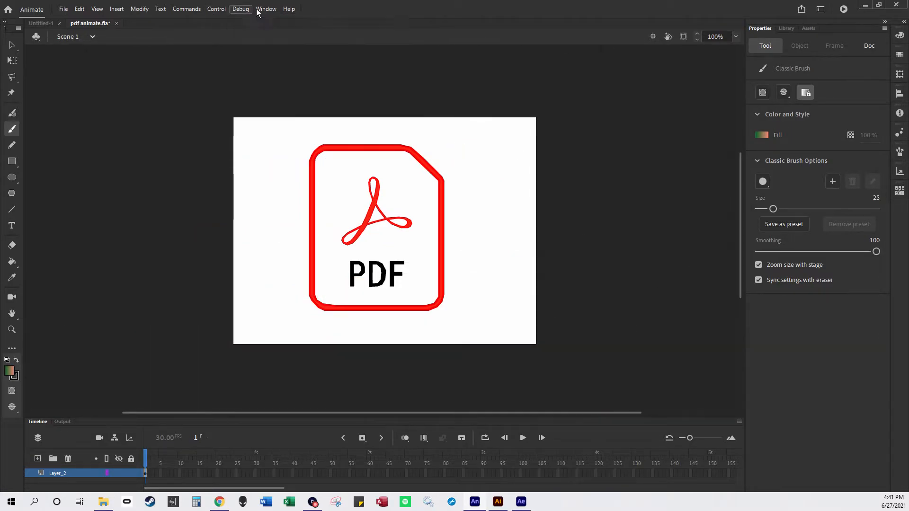
mouse_move(269, 10)
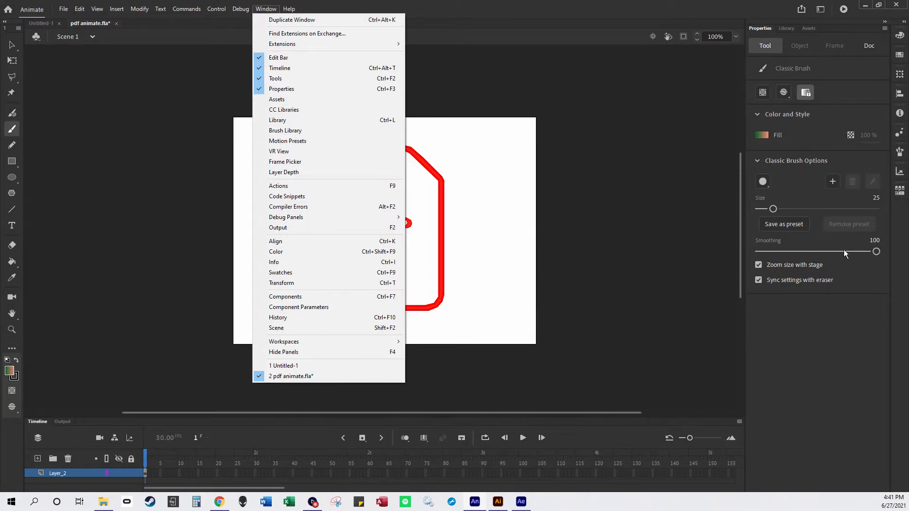
left_click(875, 256)
left_click_drag(828, 260, 826, 259)
mouse_move(272, 123)
left_mouse_down()
mouse_move(215, 164)
mouse_move(287, 208)
left_mouse_up()
mouse_move(178, 90)
left_mouse_down()
mouse_move(142, 88)
mouse_move(188, 208)
mouse_move(163, 97)
left_mouse_up()
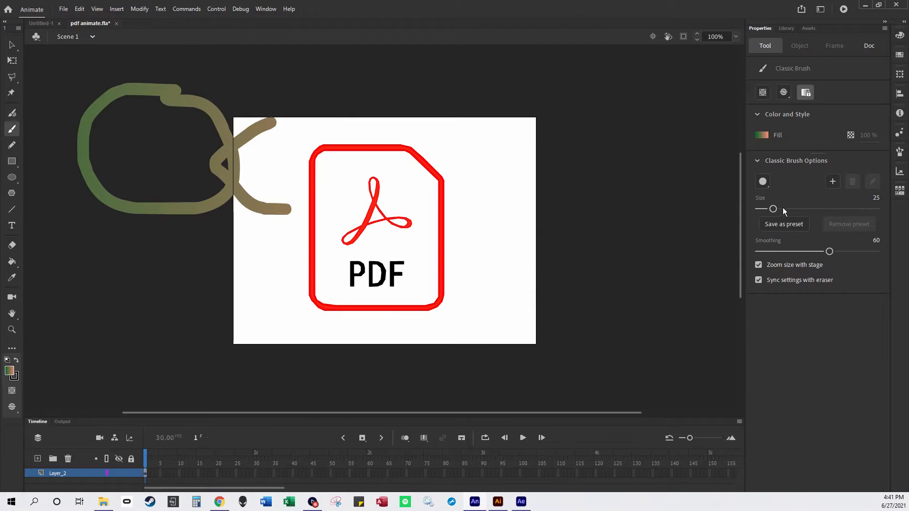
Step: Try a brush stroke beside the stage with smoothing set to 100, and undo all the smoothing test strokes
left_click_drag(836, 255, 901, 253)
mouse_move(676, 92)
left_mouse_down()
mouse_move(708, 205)
mouse_move(661, 93)
mouse_move(674, 90)
left_mouse_up()
key("ctrl+z")
key("ctrl+z")
key("ctrl+z")
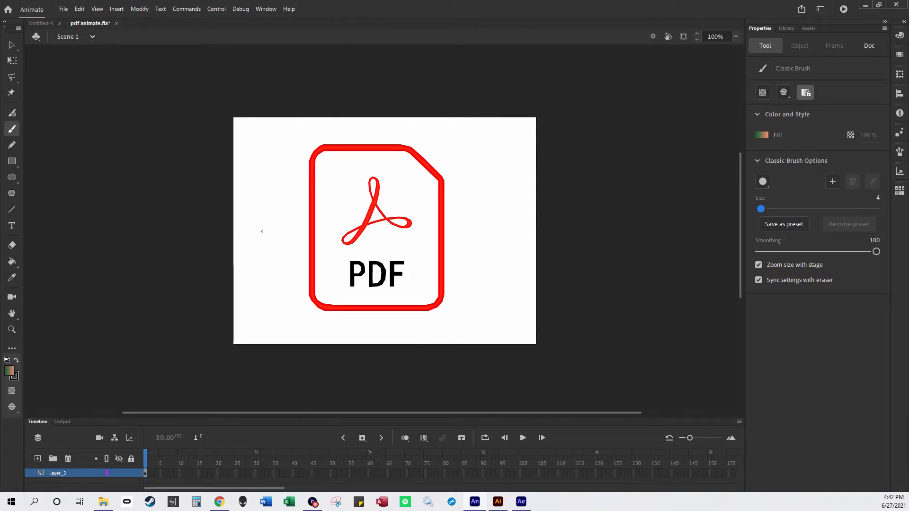
Step: Compare Classic Brush test strokes beside the PDF icon before and after setting smoothing to 0, and undo both strokes
scroll(267, 232, "up", 5)
mouse_move(270, 185)
left_mouse_down()
mouse_move(223, 196)
mouse_move(300, 193)
mouse_move(269, 181)
left_mouse_up()
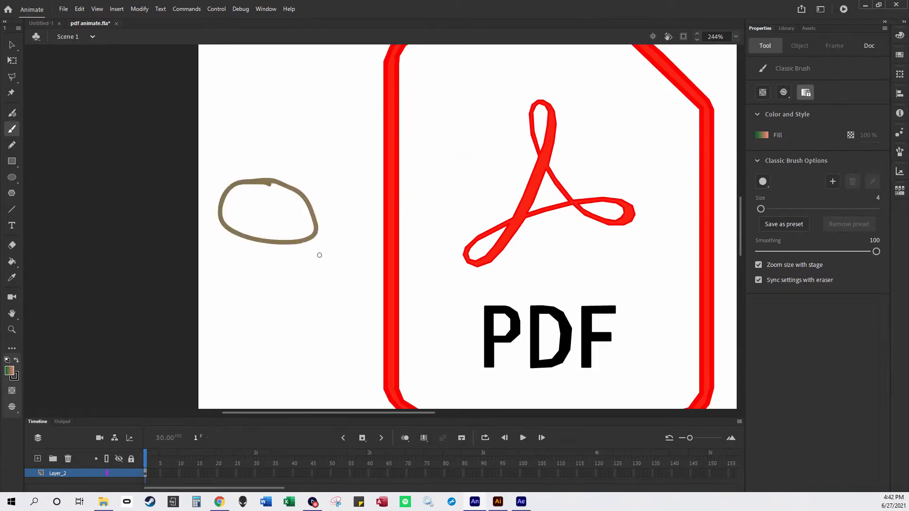
left_click_drag(874, 247, 840, 252)
mouse_move(300, 265)
left_mouse_down()
mouse_move(335, 311)
mouse_move(301, 263)
left_mouse_up()
key("ctrl+z")
key("ctrl+z")
scroll(517, 240, "down", 4)
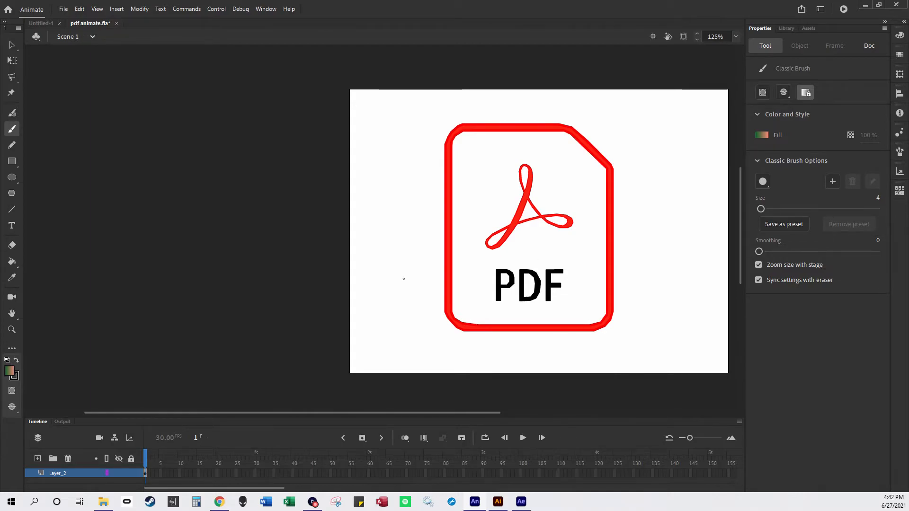
Step: Draw three short black lines in the stage's upper-left corner with the Line tool
left_click(12, 208)
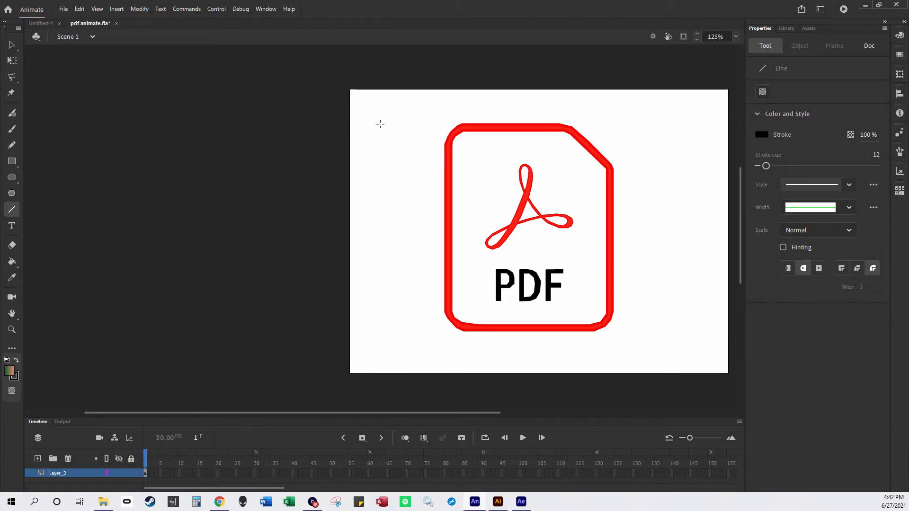
mouse_move(362, 108)
left_mouse_down()
mouse_move(364, 154)
mouse_move(385, 96)
mouse_move(416, 91)
left_mouse_up()
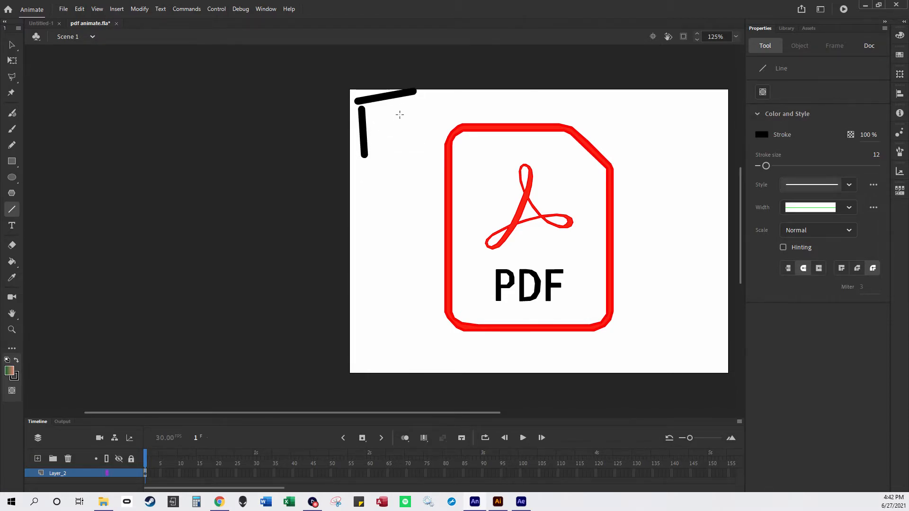
left_click_drag(363, 111, 412, 107)
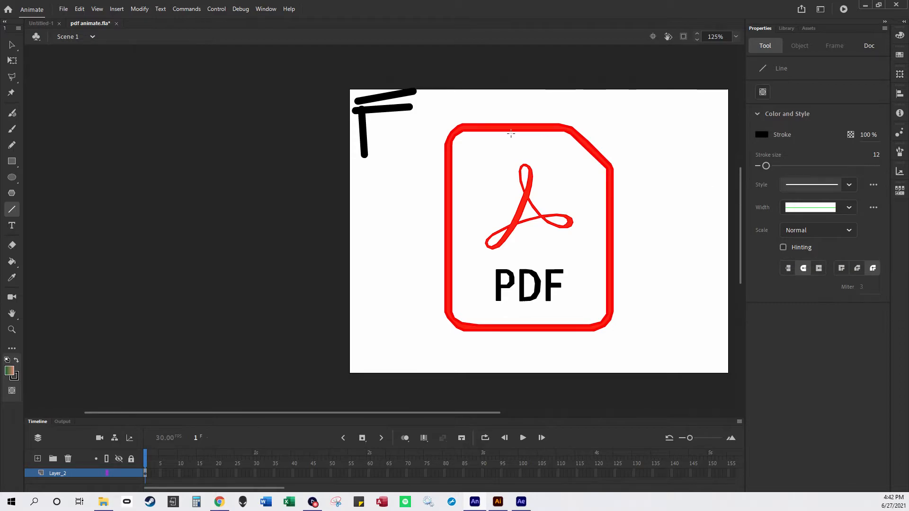
Step: Select the three black lines in the stage's upper-left corner and delete them
left_click(13, 45)
left_click_drag(335, 71, 420, 181)
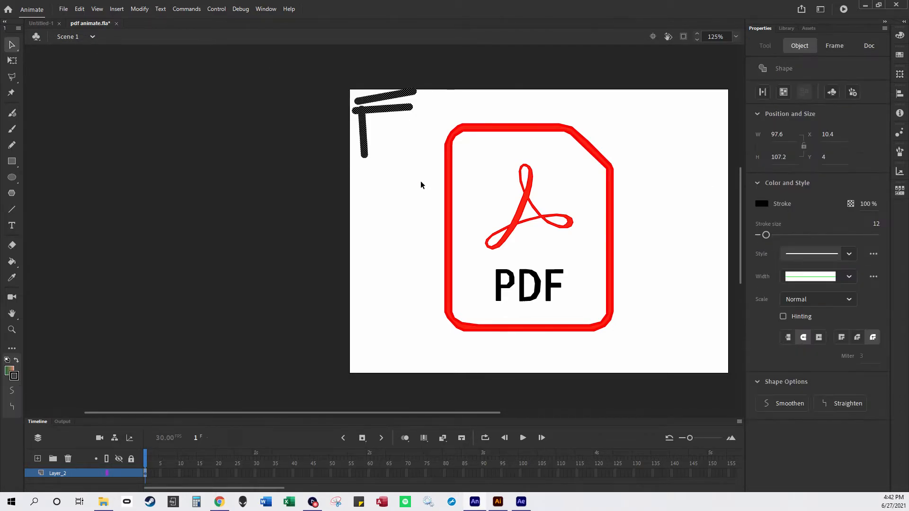
key("Delete")
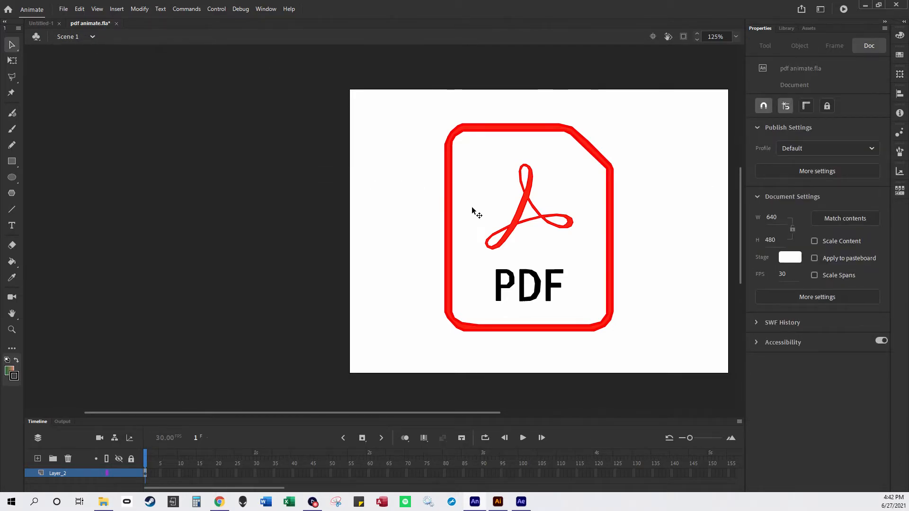
Step: Add a new layer above the PDF icon's layer
left_click_drag(476, 413, 543, 411)
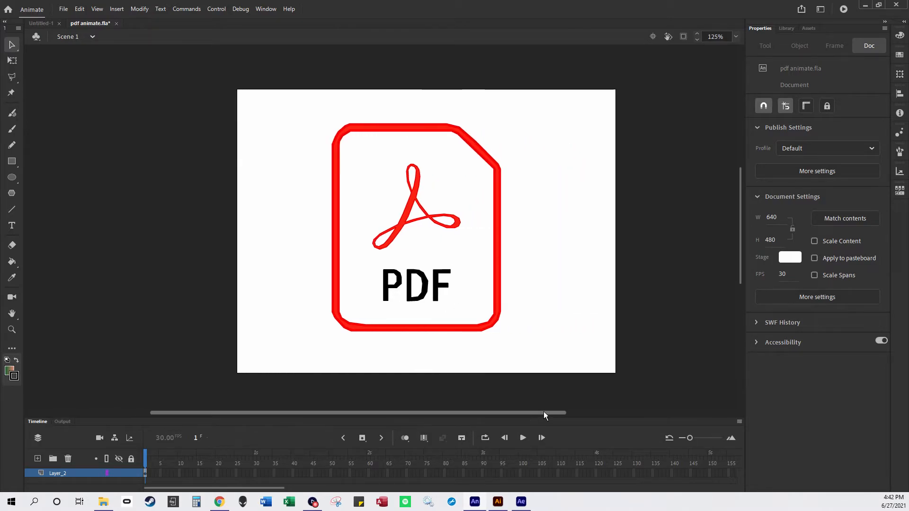
left_click(38, 459)
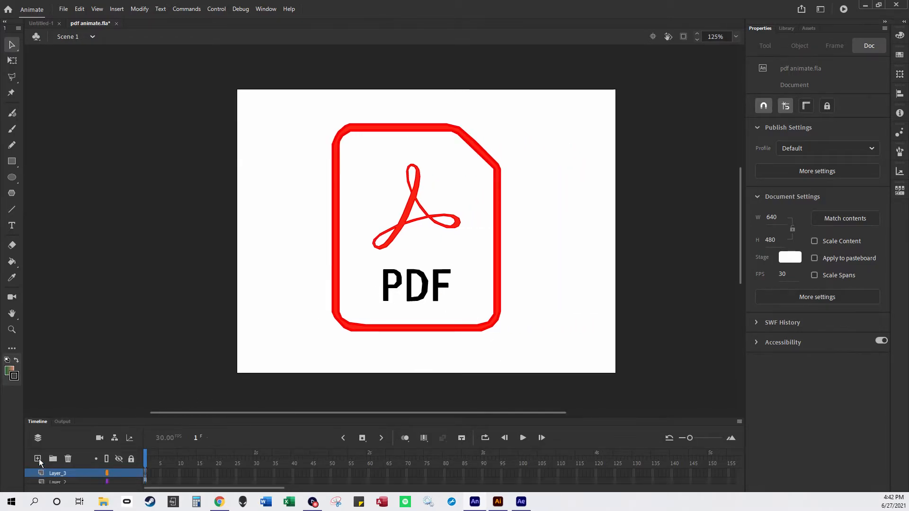
right_click(208, 288)
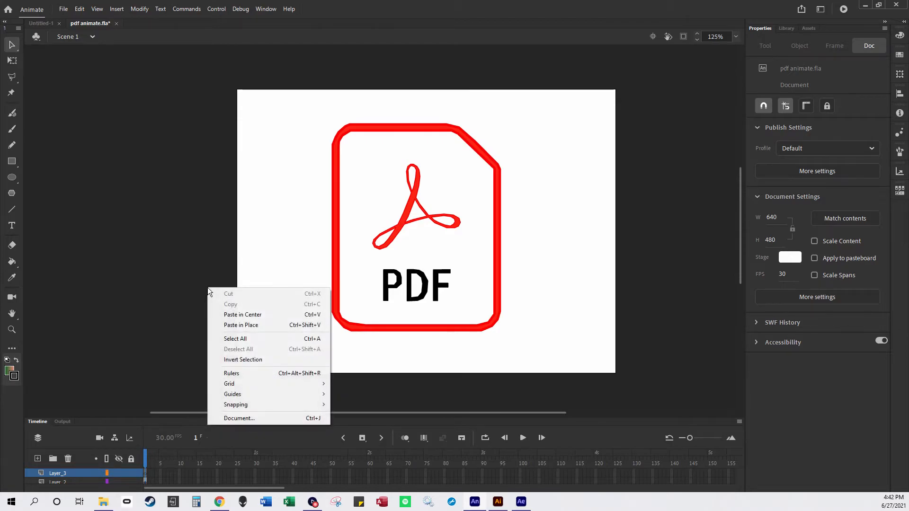
left_click(325, 211)
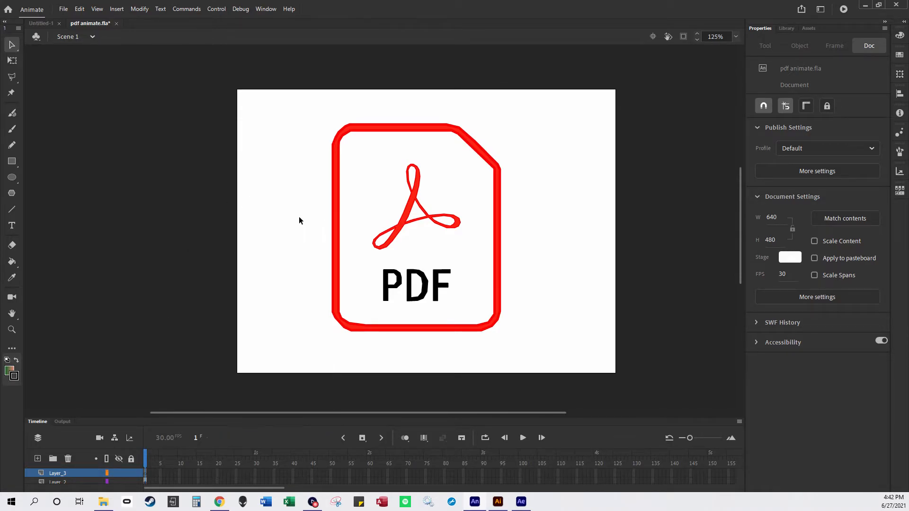
right_click(256, 280)
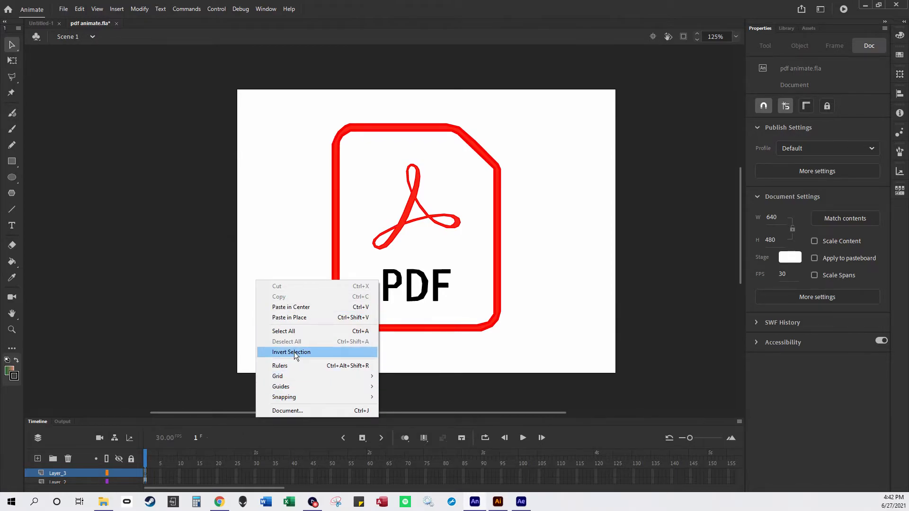
Step: Set the opacity of Layer_3 to about 80% in its layer properties
right_click(78, 472)
left_click(88, 466)
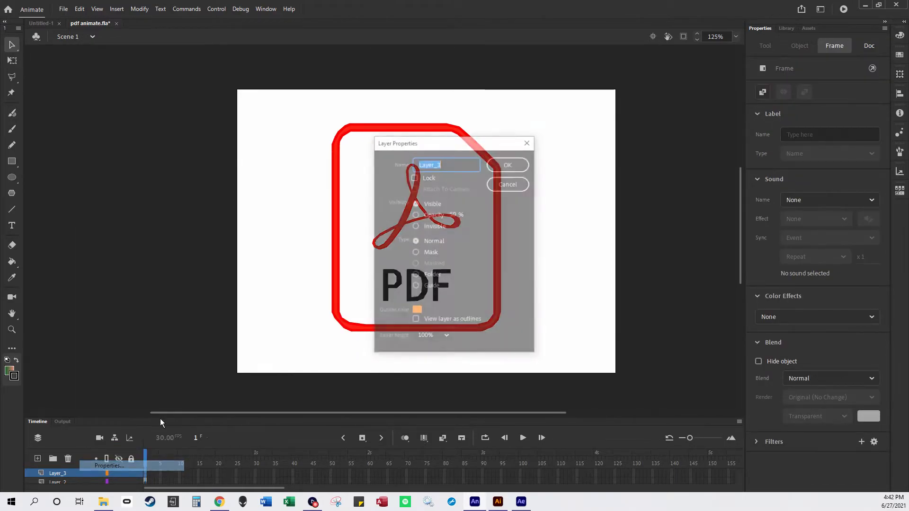
left_click_drag(454, 214, 478, 214)
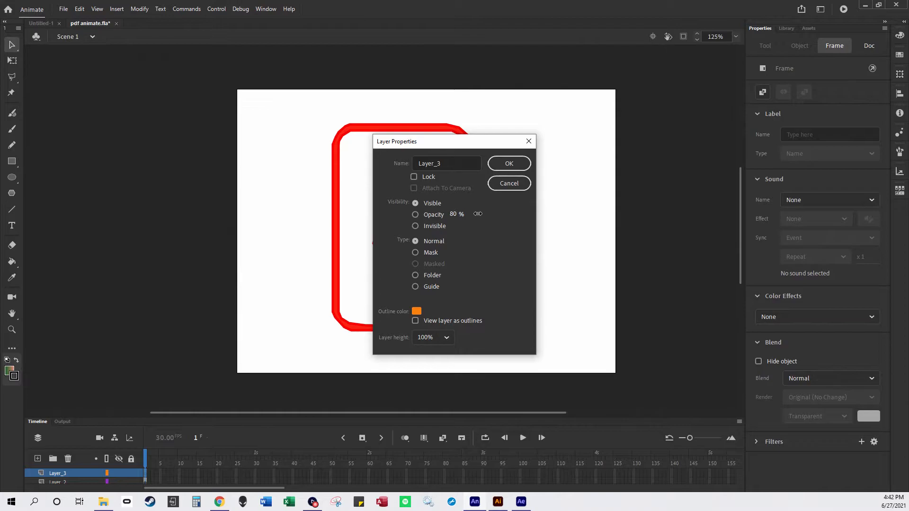
left_click(511, 163)
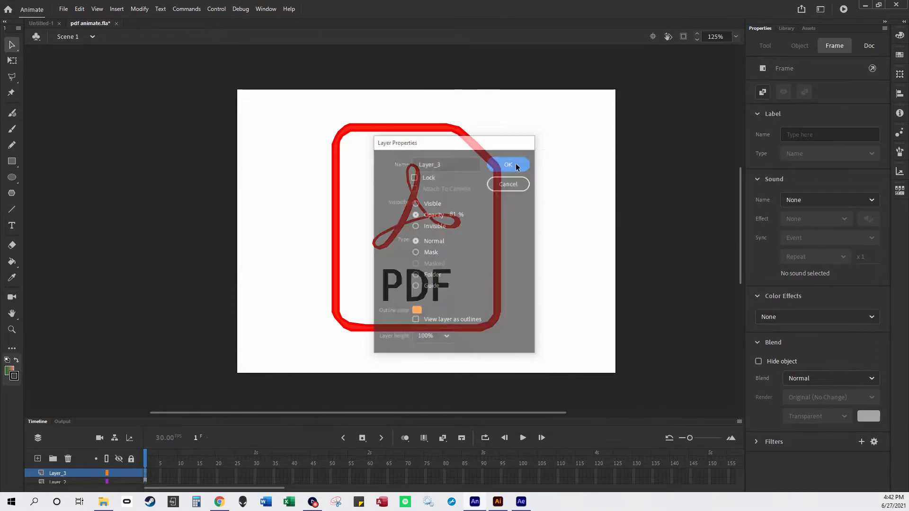
Step: Set the opacity of the PDF icon's layer, Layer_2, to about 87% in its layer properties
left_click(72, 478)
right_click(267, 274)
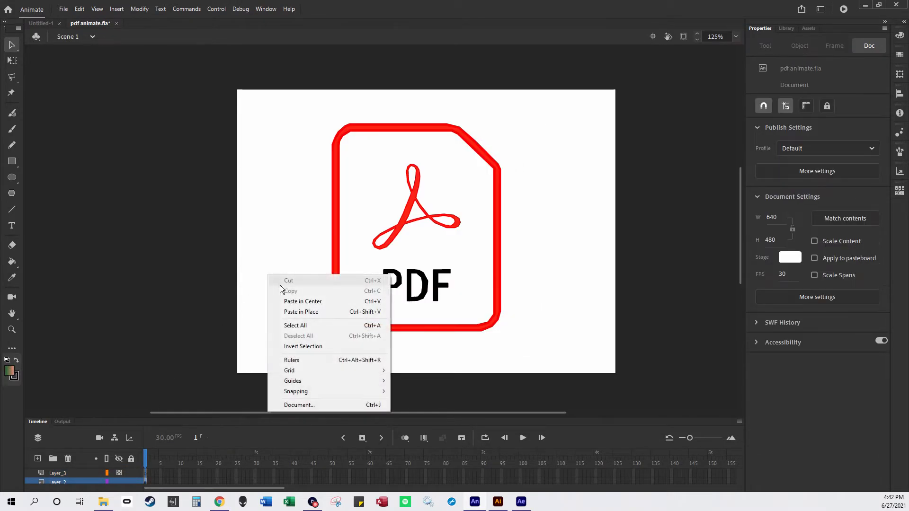
right_click(70, 480)
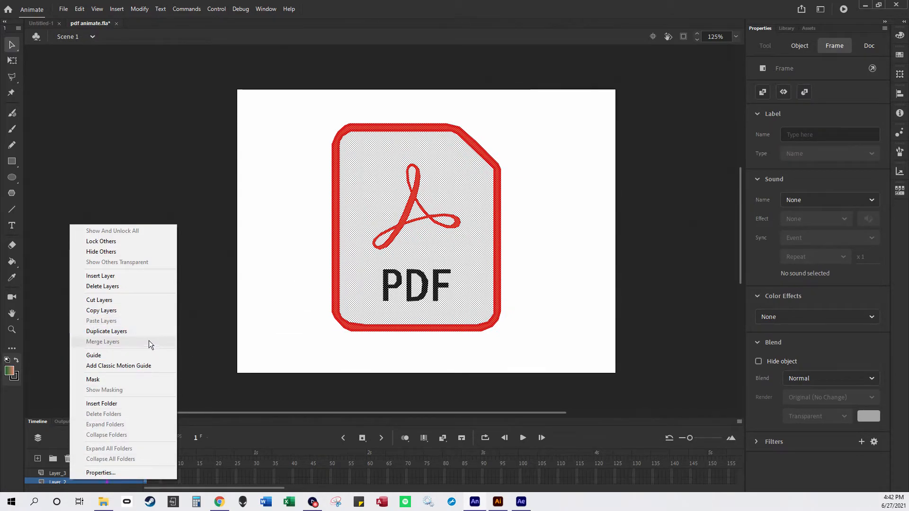
left_click(118, 476)
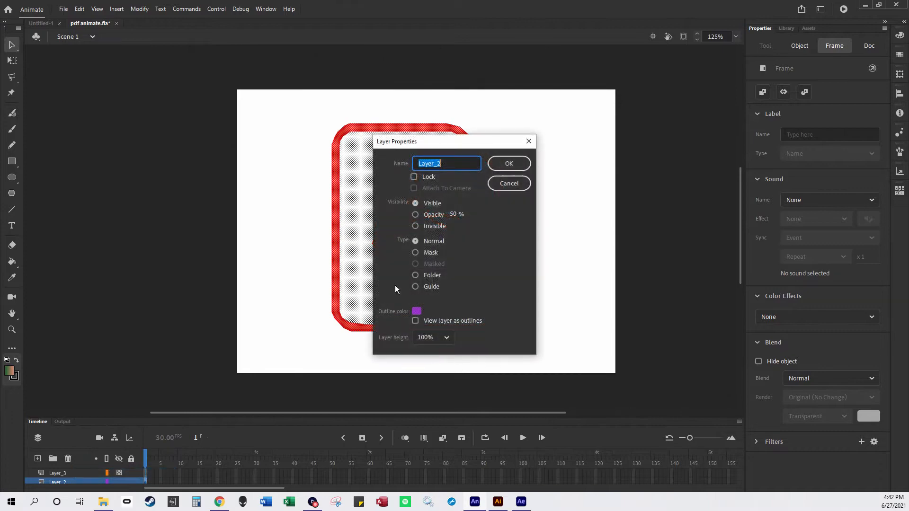
left_click_drag(452, 215, 491, 215)
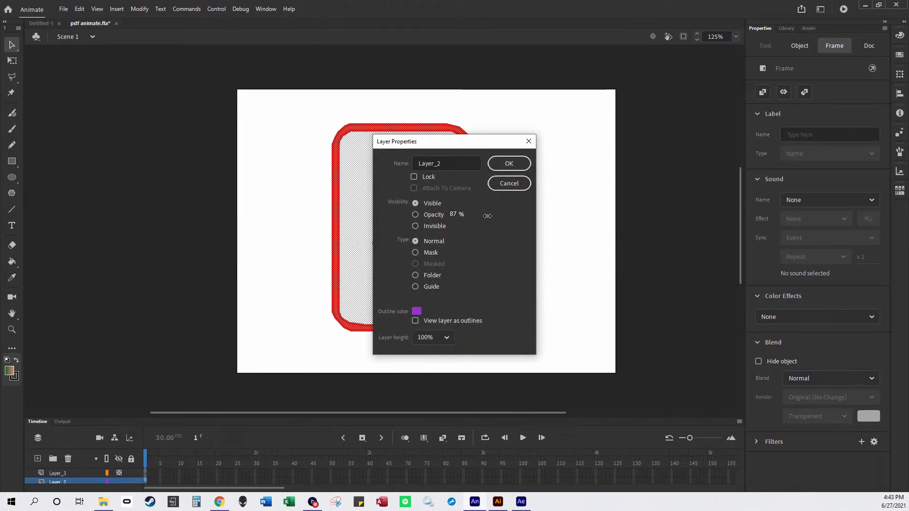
left_click(510, 164)
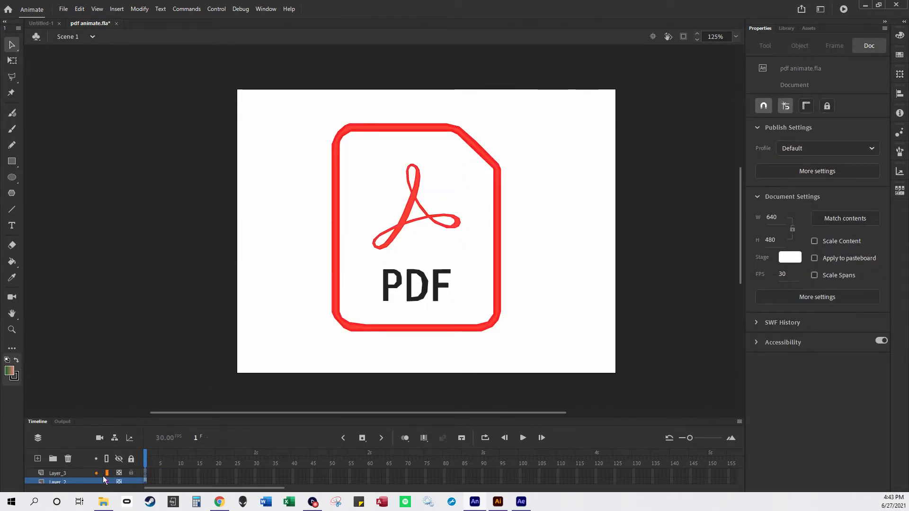
Step: Delete the empty Layer_3 and lower the opacity of Layer_2 to about 24%
left_click(66, 474)
left_click(67, 460)
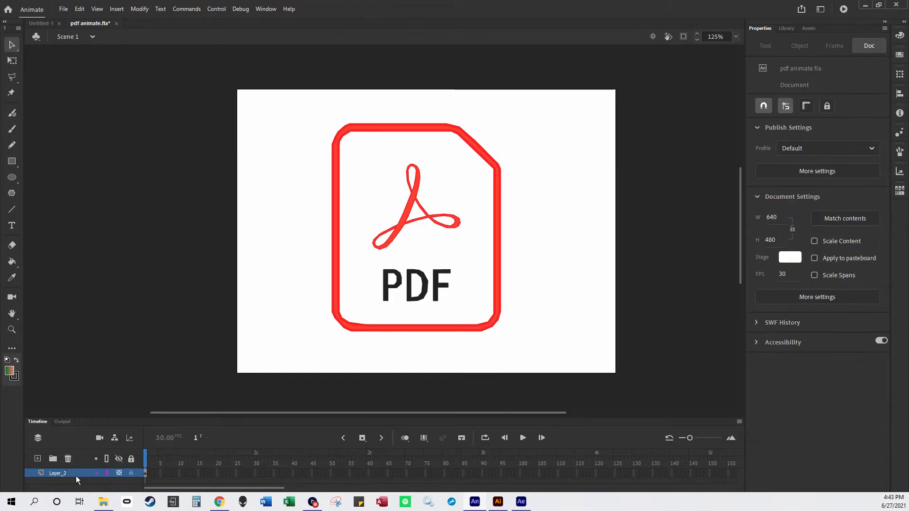
right_click(76, 474)
left_click(93, 470)
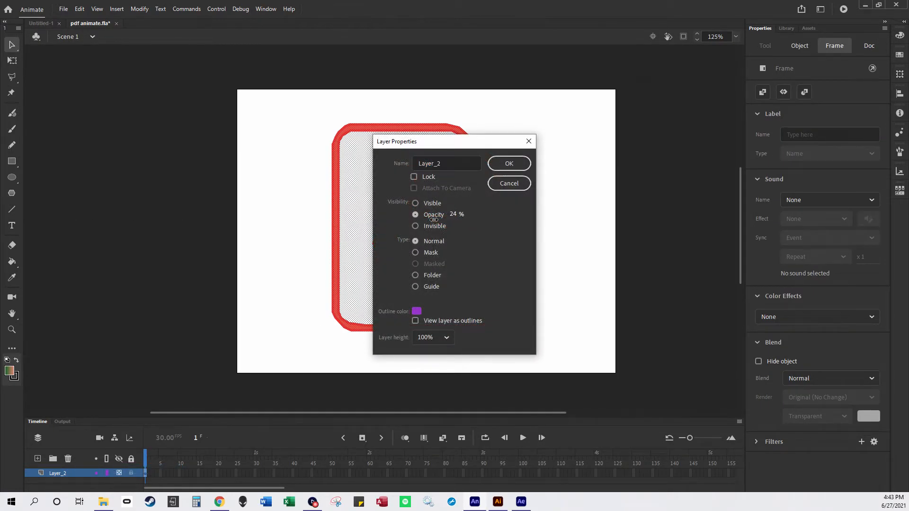
left_click(509, 163)
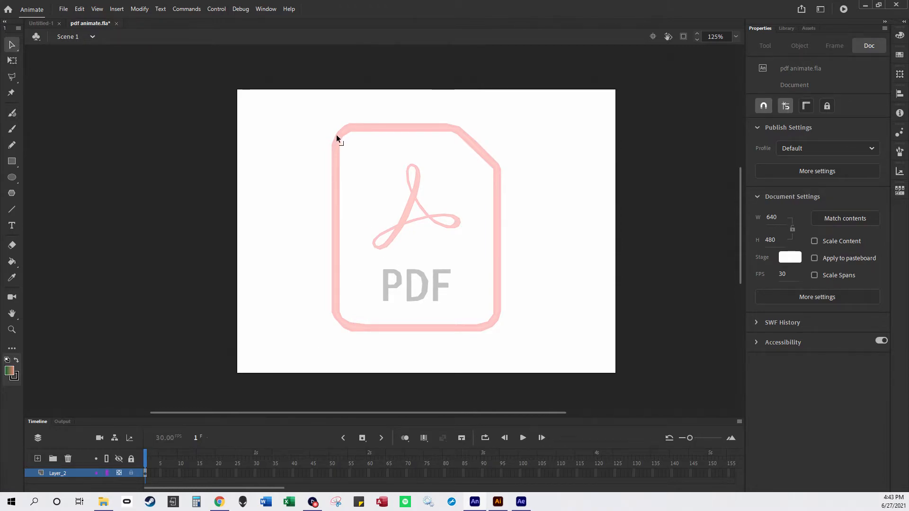
Step: Add a new layer for tracing above the faded PDF icon and lock Layer_2
left_click(37, 462)
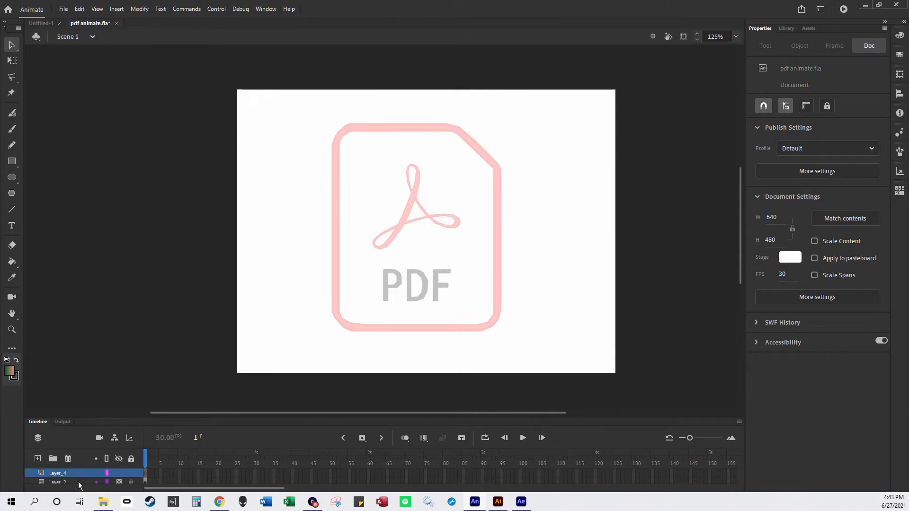
left_click(90, 480)
left_click(132, 482)
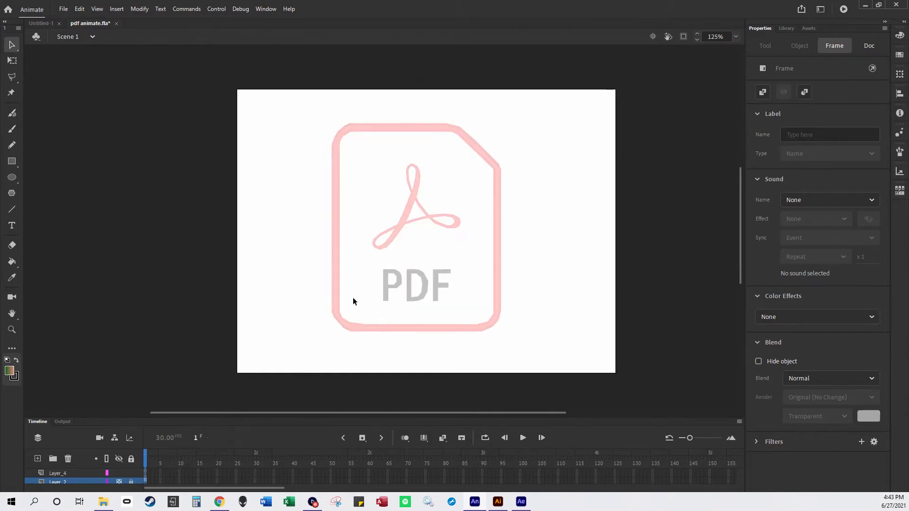
Step: Roughly trace the faded icon's outer frame on Layer_4 with connected black lines, and delete that layer
left_click(76, 473)
left_click(12, 209)
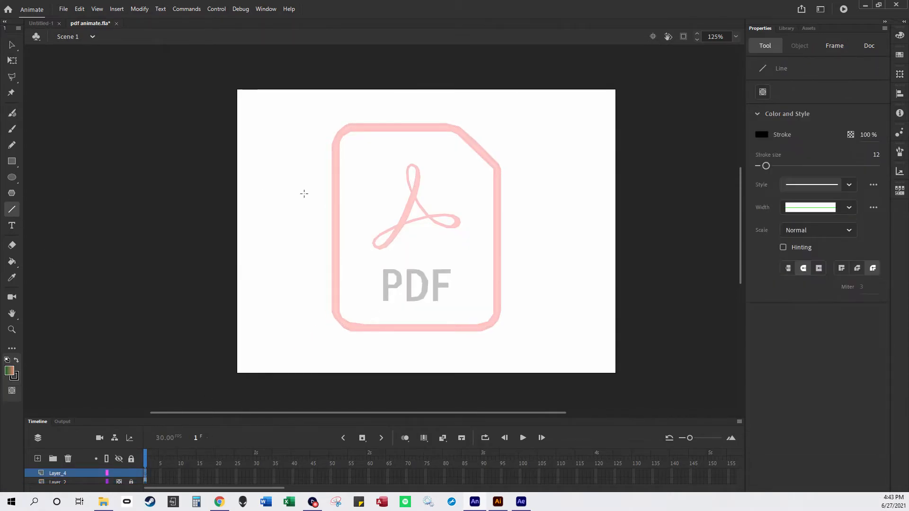
mouse_move(328, 145)
left_mouse_down()
mouse_move(332, 319)
mouse_move(354, 330)
mouse_move(472, 337)
mouse_move(521, 311)
mouse_move(520, 175)
mouse_move(442, 114)
mouse_move(324, 111)
mouse_move(321, 155)
left_mouse_up()
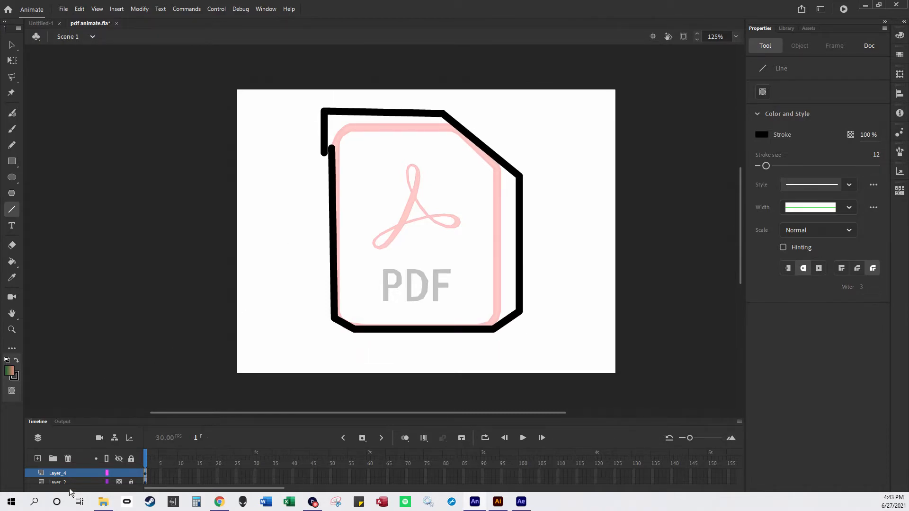
left_click(68, 459)
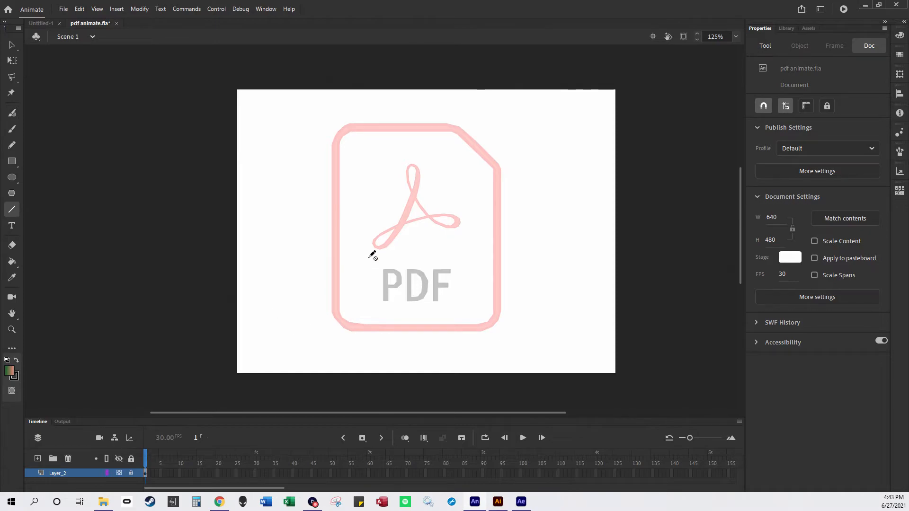
Step: Unlock Layer_2, and hide the layer and show it again
left_click(130, 473)
left_click(120, 474)
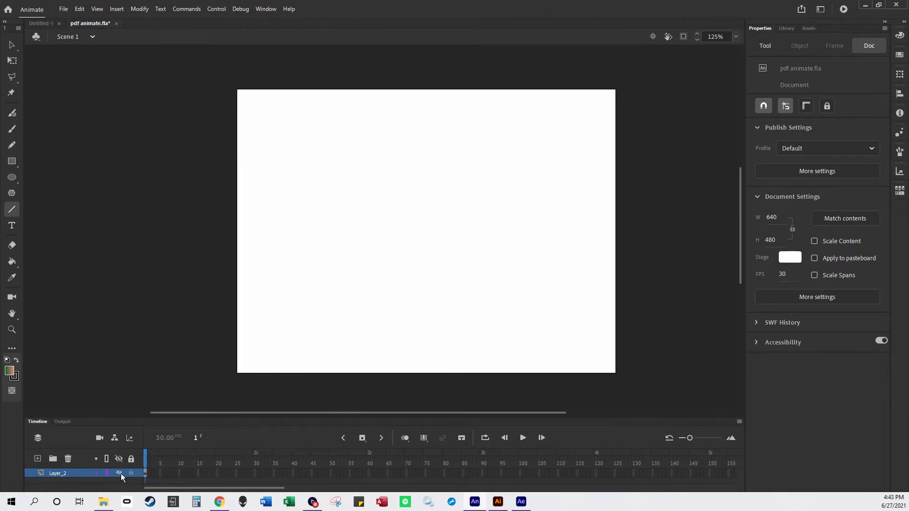
left_click(121, 473)
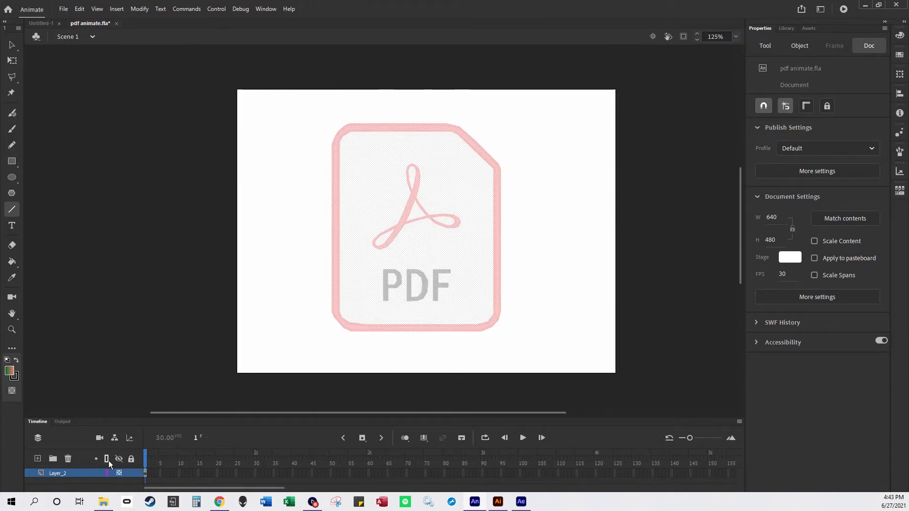
Step: Restore Layer_2 to full opacity in its layer properties and deselect the PDF icon artwork
right_click(81, 473)
left_click(79, 468)
left_click_drag(458, 216, 499, 211)
left_click(505, 168)
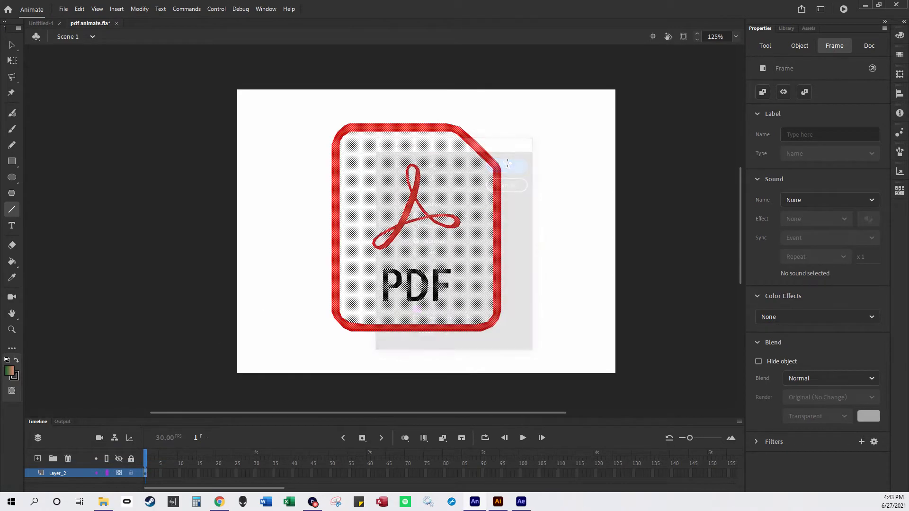
left_click(12, 45)
left_click(282, 145)
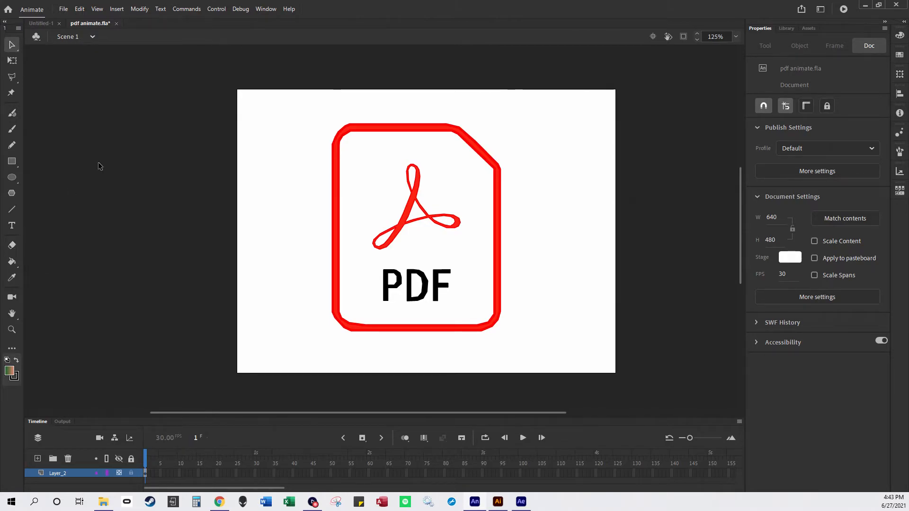
Step: Open the Export Image settings for the PDF icon
left_click(64, 9)
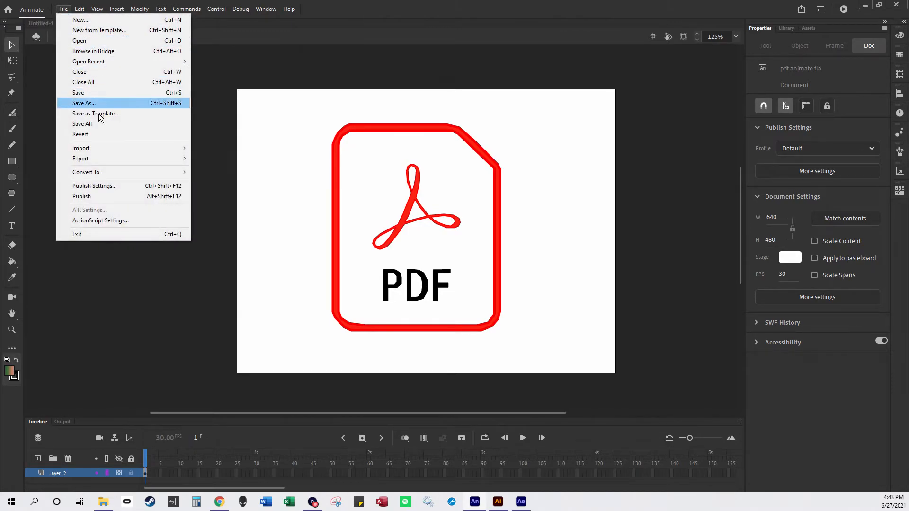
mouse_move(94, 158)
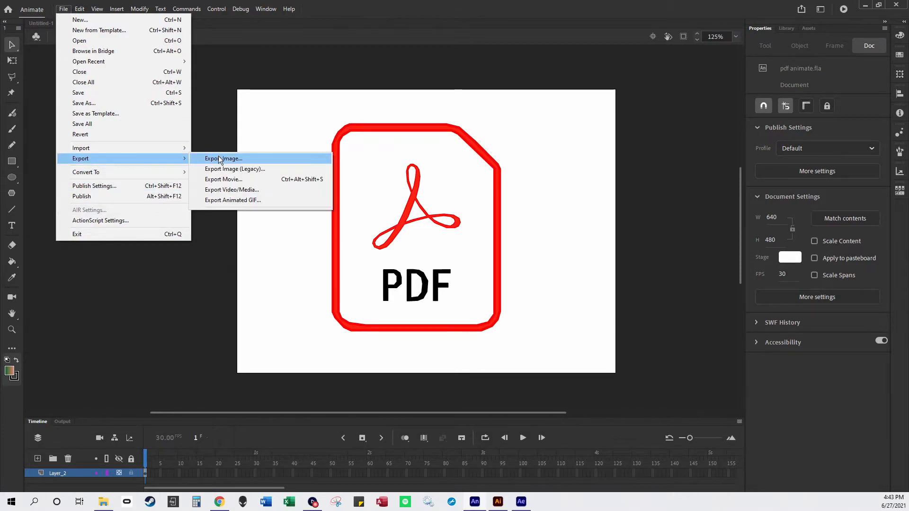
left_click(221, 160)
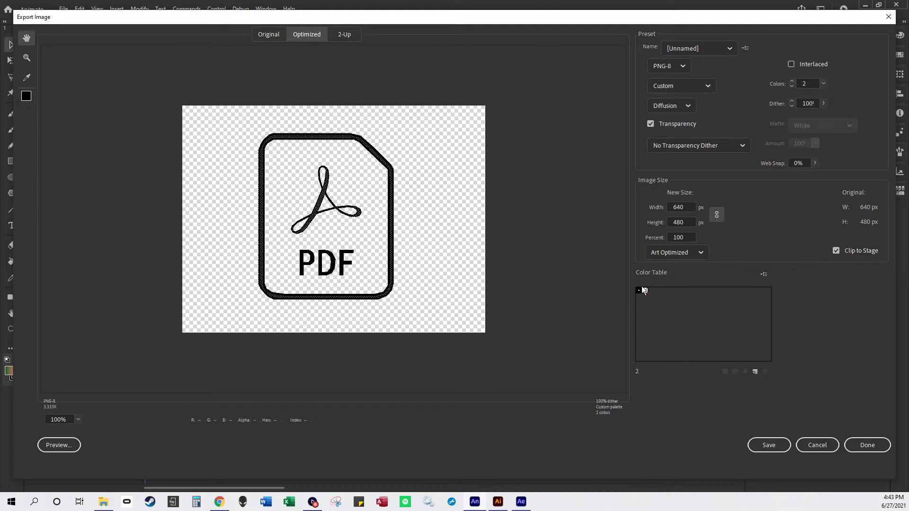
Step: Try toggling the white swatch's transparency mapping and adding a colour to the color table in the PDF icon's image export settings
left_click(644, 290)
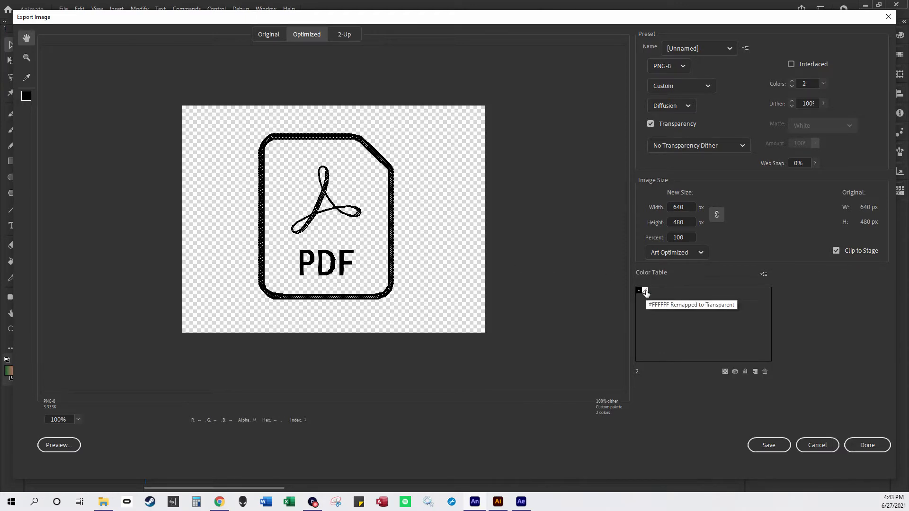
left_click(726, 372)
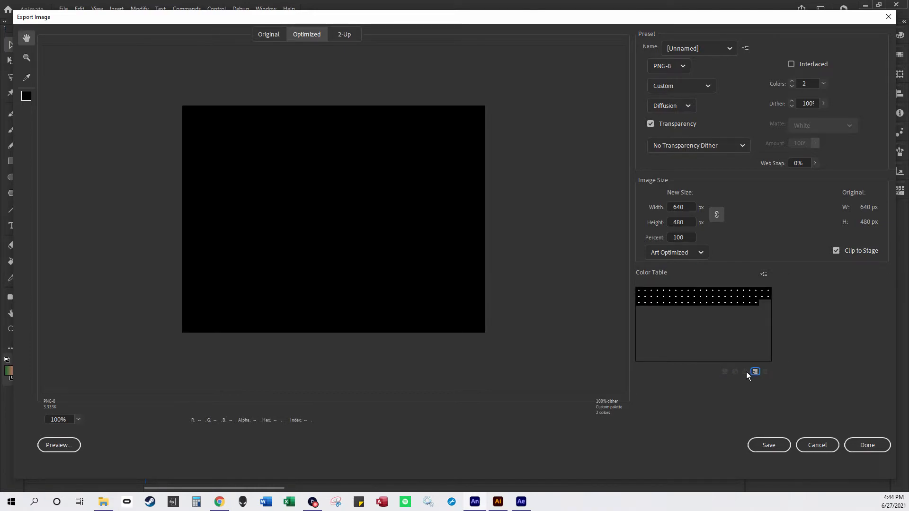
left_click(756, 372)
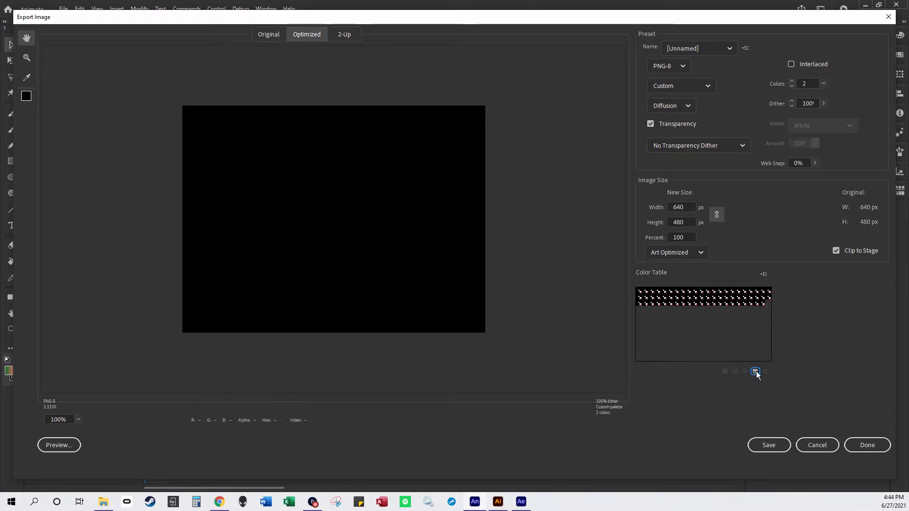
left_click(772, 446)
Step: Reopen the PDF icon's Export Image settings for review and close them without exporting
left_click(63, 9)
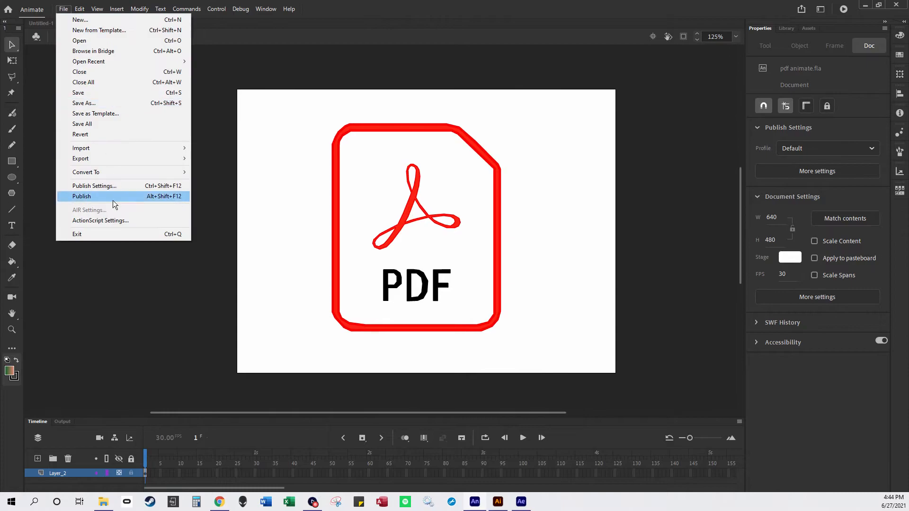
mouse_move(101, 159)
left_click(233, 162)
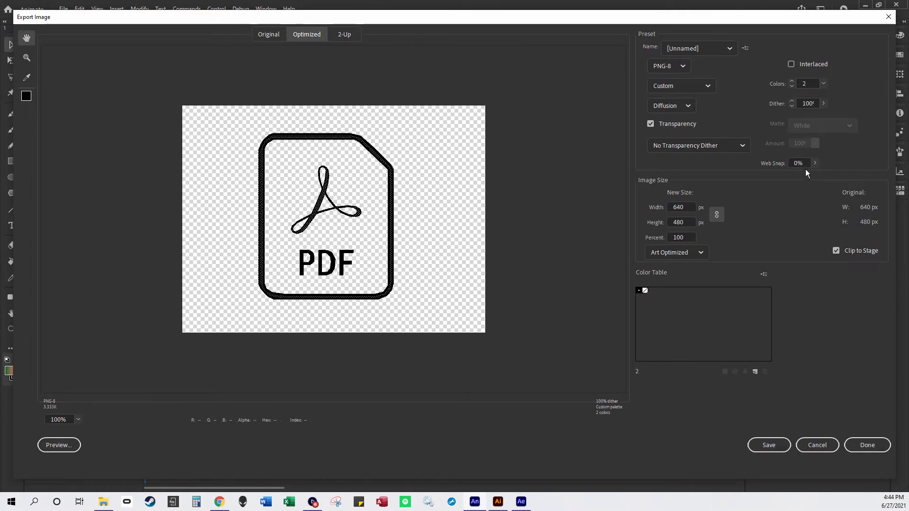
left_click(889, 17)
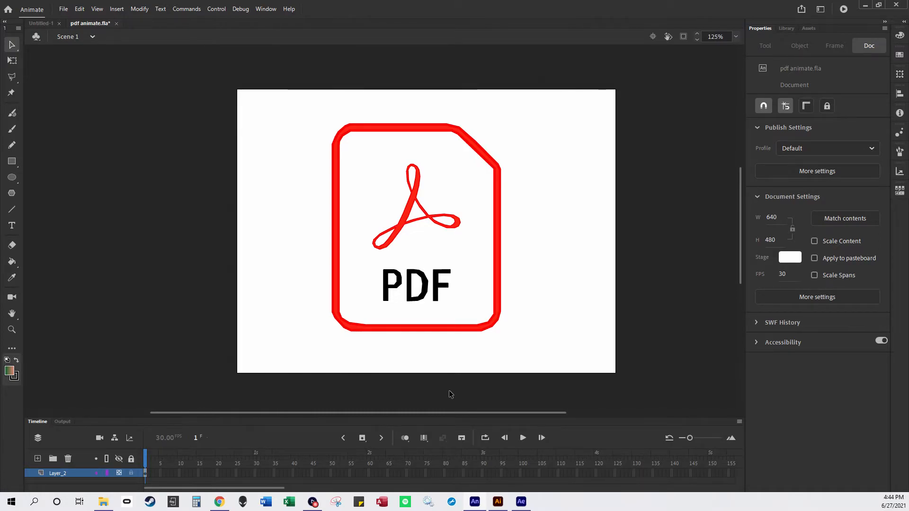
Step: Switch to Illustrator with the PDF illustrator.ai document and show the Image Trace panel
mouse_move(502, 503)
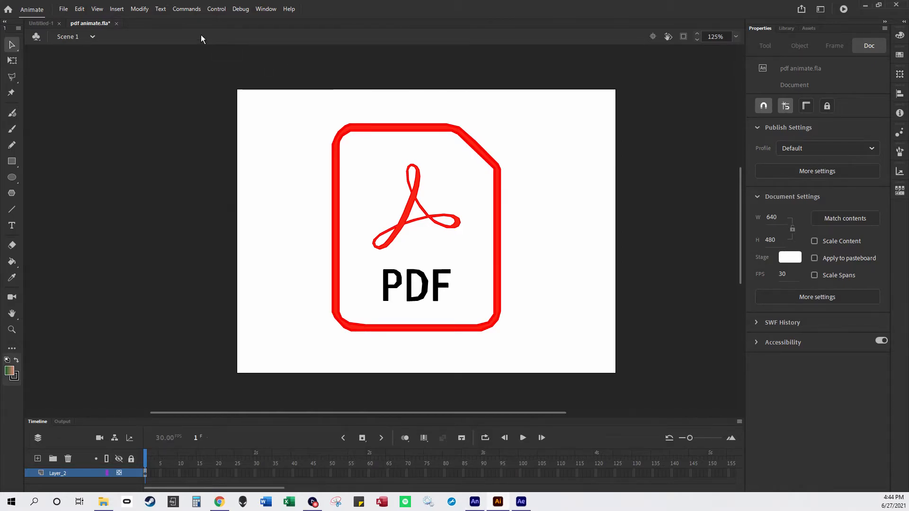
left_click_drag(0, 156, 394, 109)
double_click(395, 113)
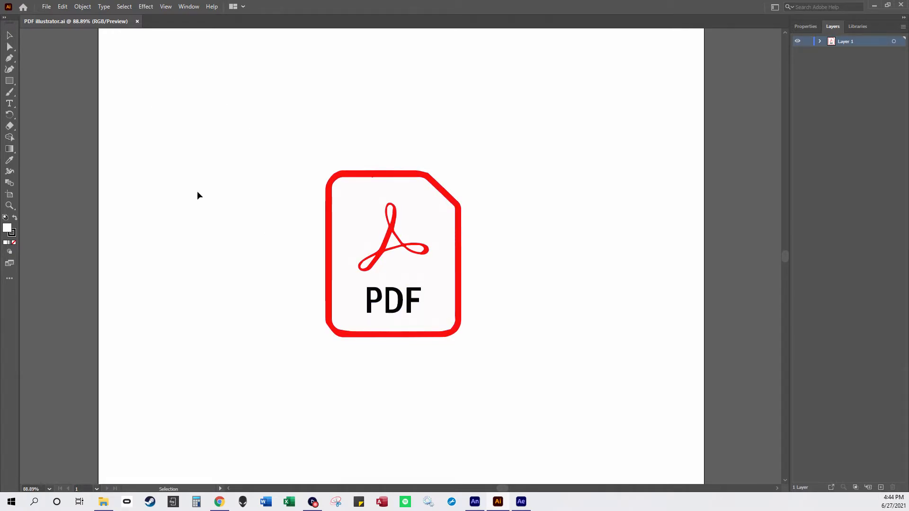
left_click(165, 7)
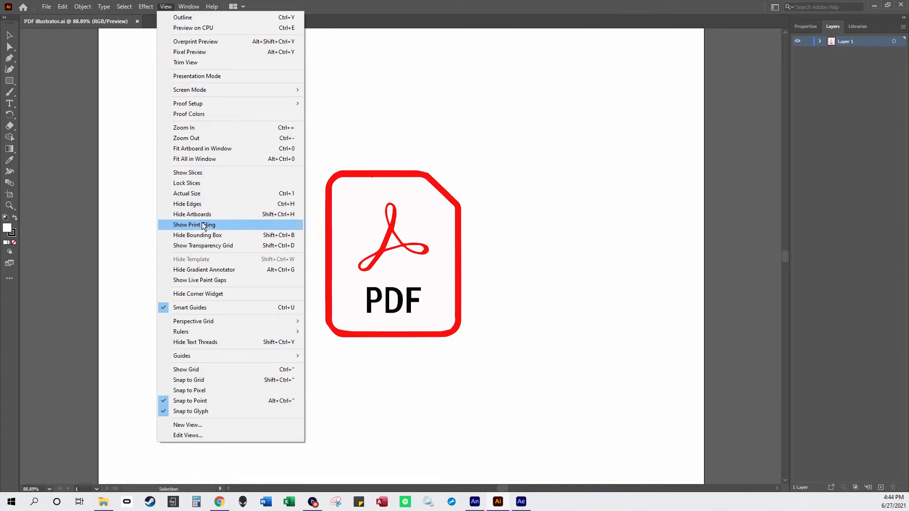
mouse_move(195, 6)
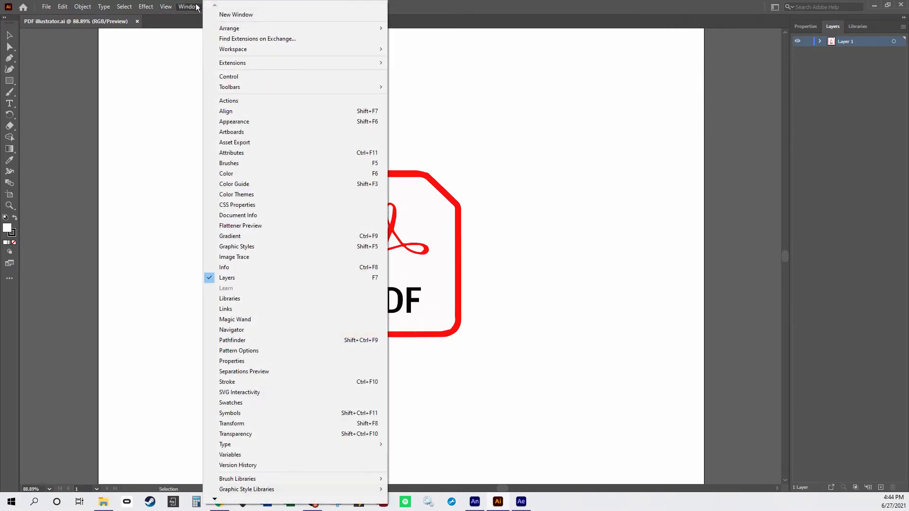
left_click(246, 258)
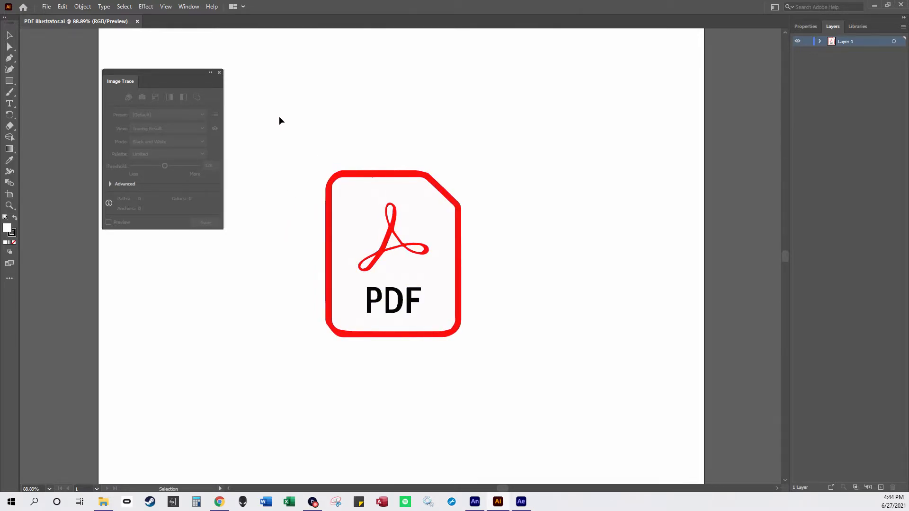
Step: Select all the PDF icon's vector paths with Direct Selection, and select only the Acrobat symbol inside the frame
left_click_drag(342, 179, 432, 314)
left_click(316, 167)
key("a")
left_click_drag(250, 95, 480, 350)
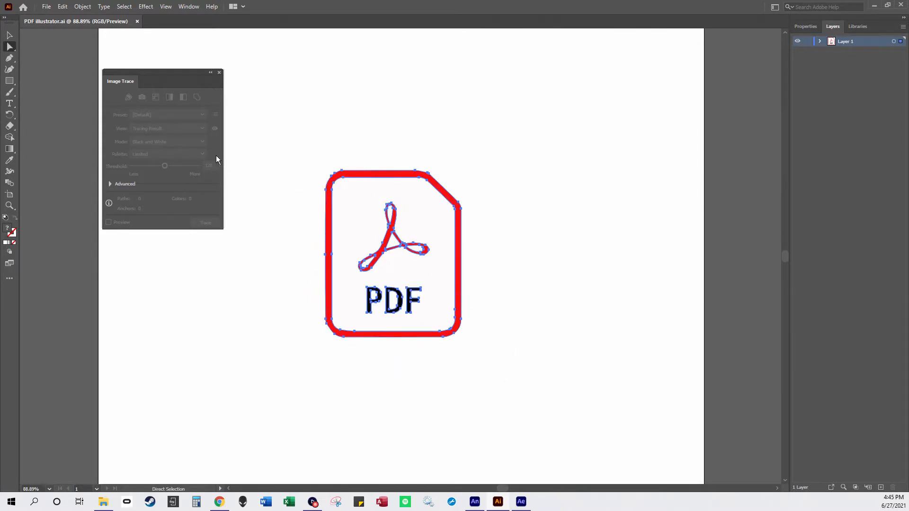
left_click(400, 208)
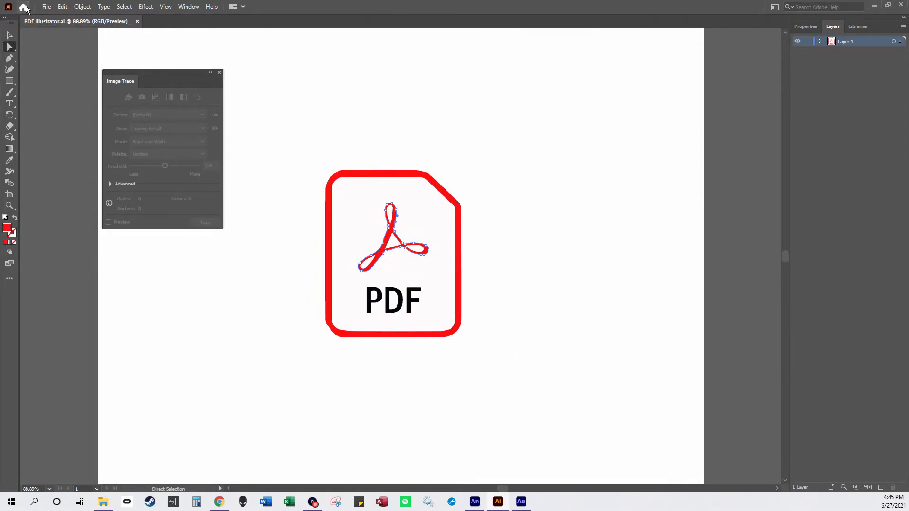
left_click(46, 6)
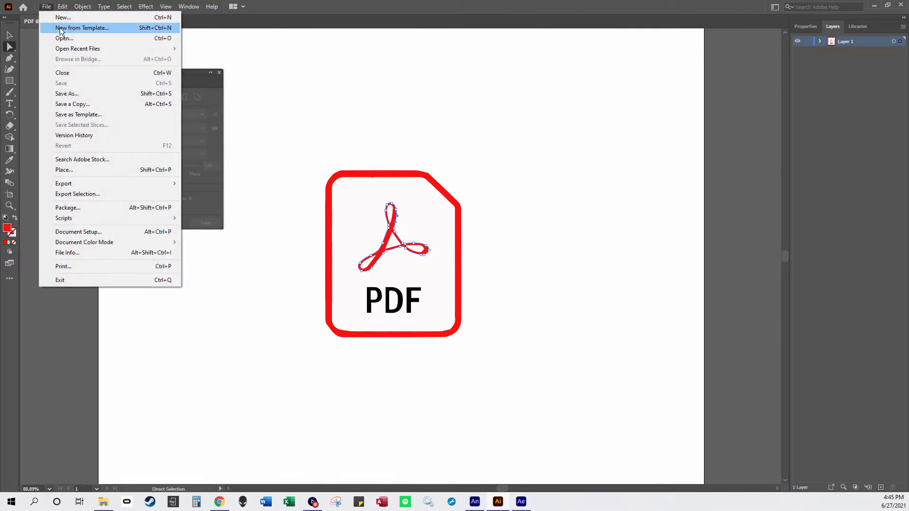
left_click(72, 38)
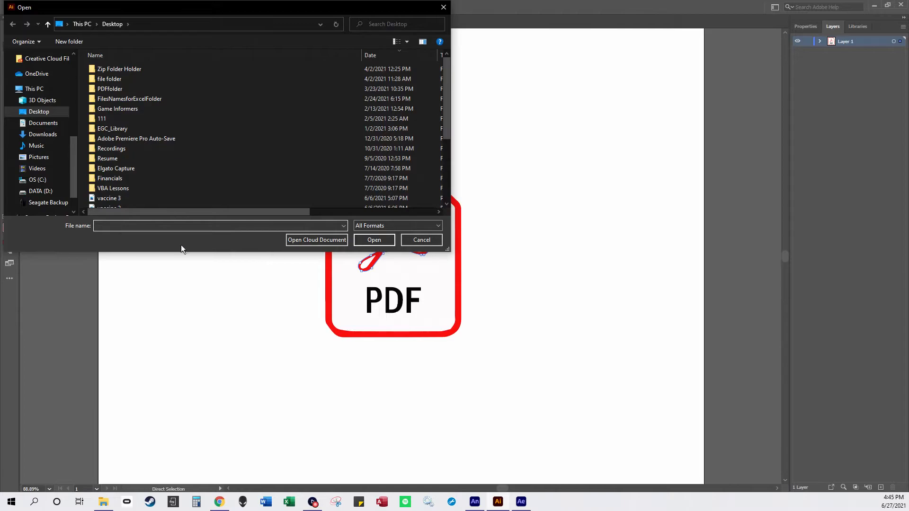
left_click(430, 241)
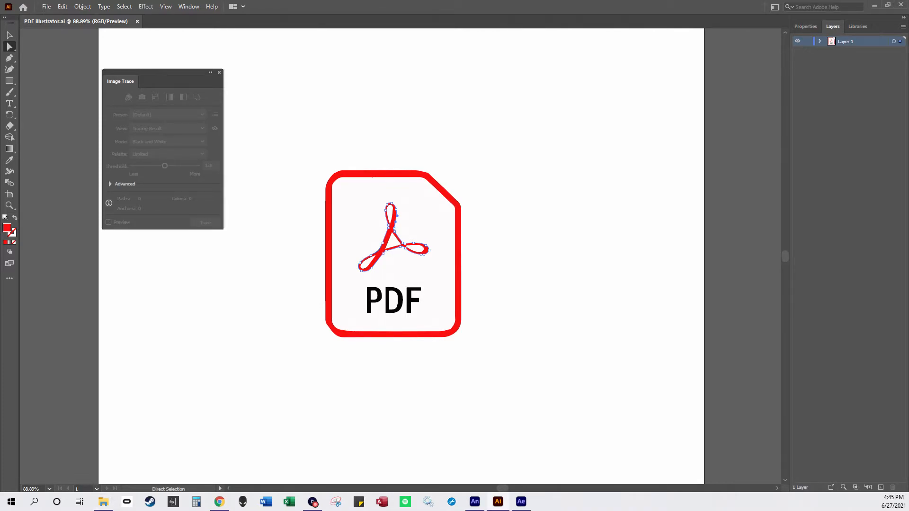
Step: Place the PDF icon image in the document and trace it with the High Fidelity Photo preset
left_click_drag(498, 501, 417, 248)
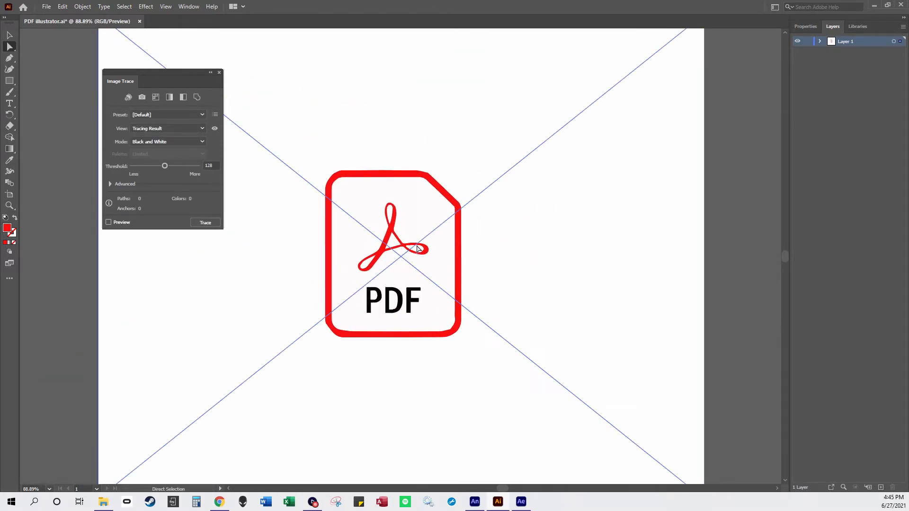
left_click(161, 114)
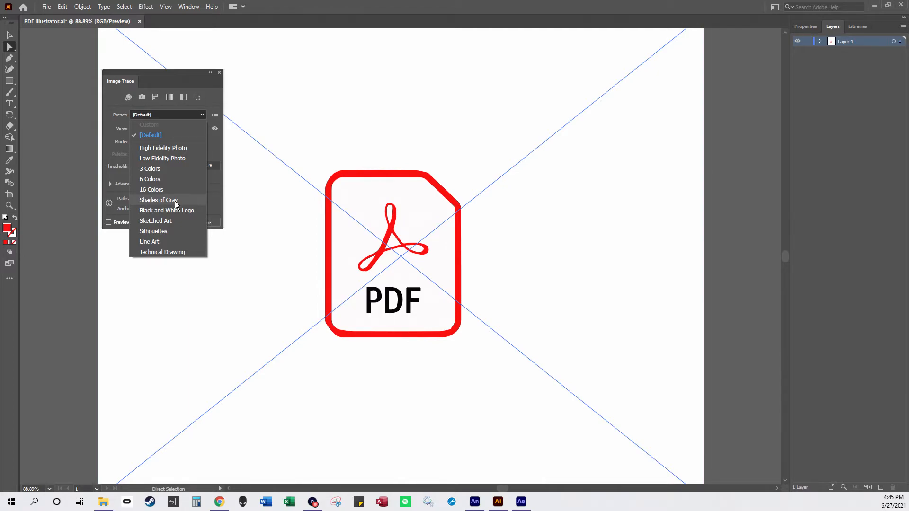
left_click(163, 148)
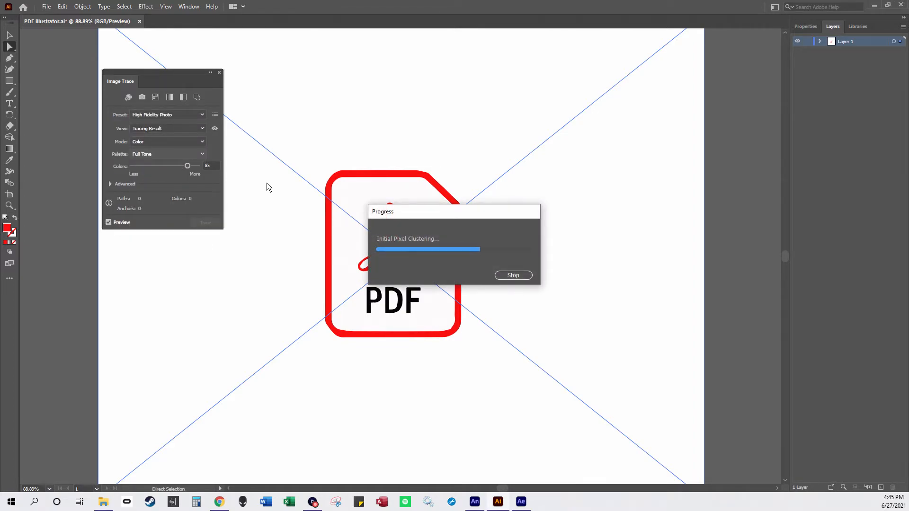
Step: Reduce the image trace to 15 colors and close the Image Trace panel
left_click(166, 115)
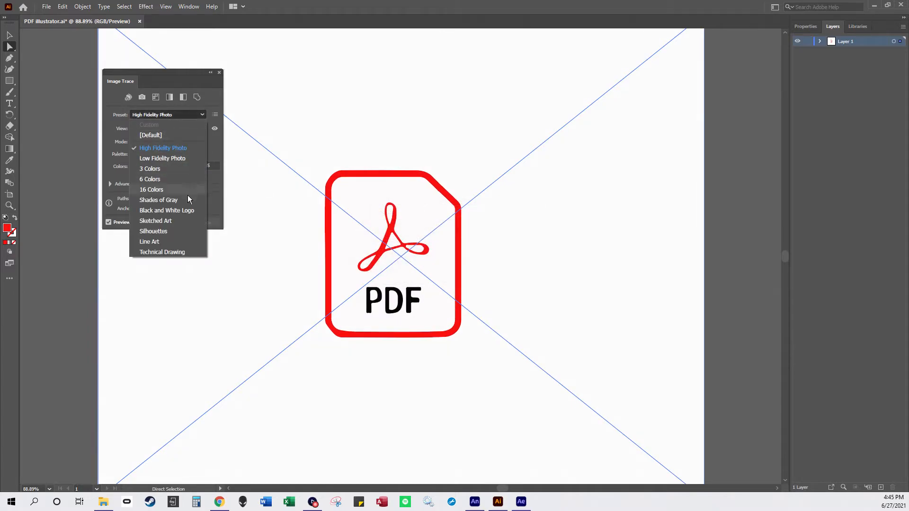
left_click(104, 143)
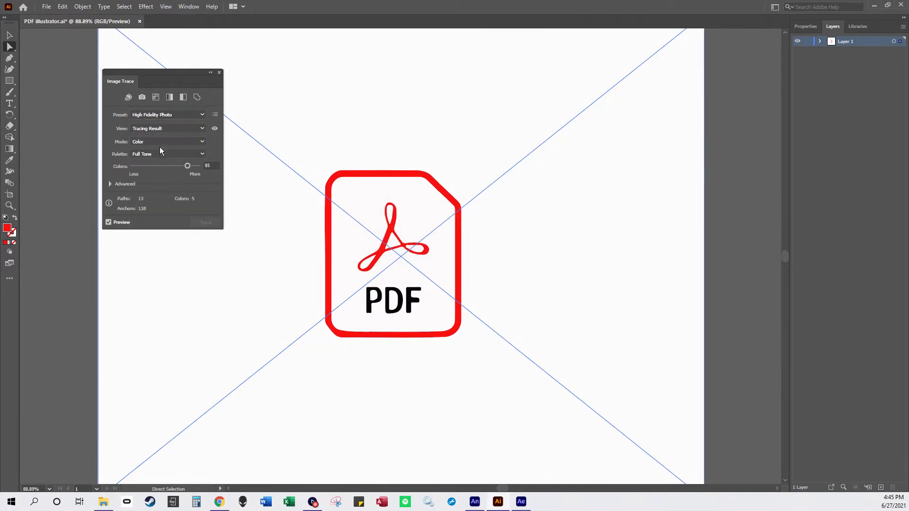
left_click_drag(187, 167, 142, 168)
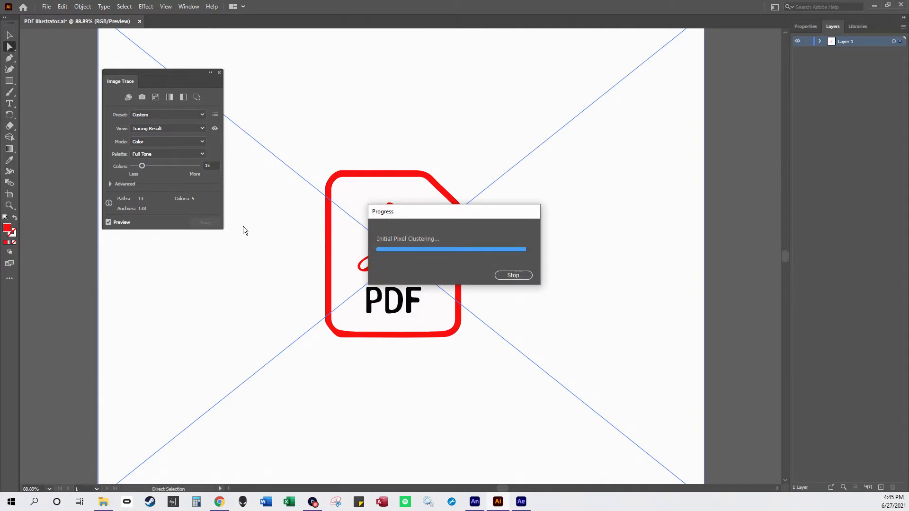
left_click(220, 71)
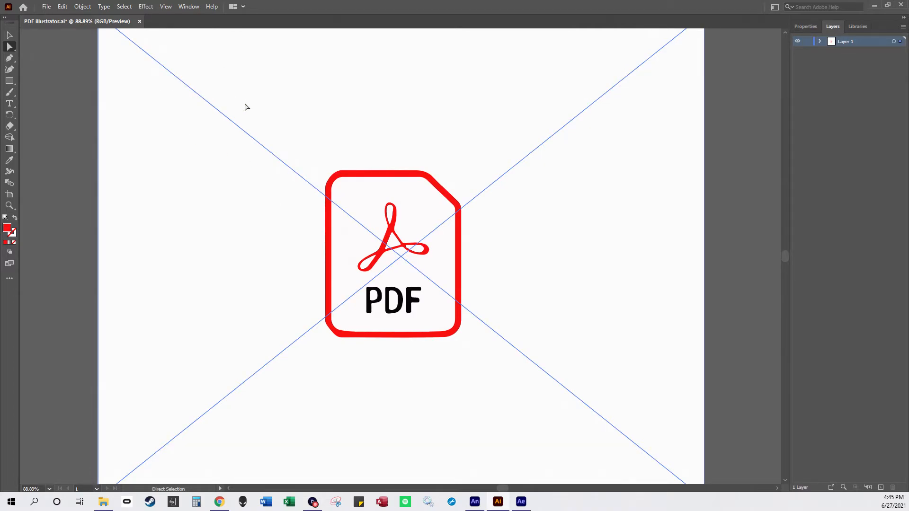
Step: Discard the traced image and delete the pale background fill inside the vector icon's red frame
mouse_move(218, 179)
left_mouse_down()
mouse_move(196, 224)
mouse_move(337, 197)
left_mouse_up()
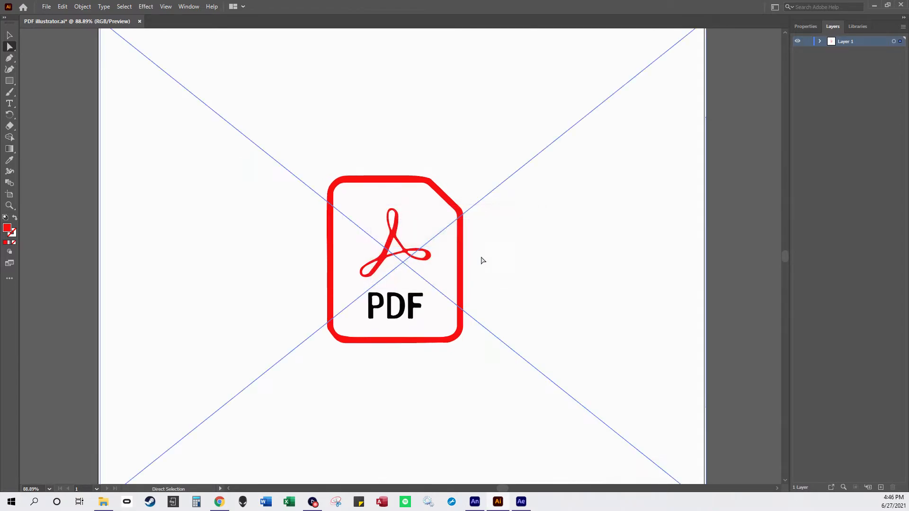
left_click(78, 82)
left_click(349, 197)
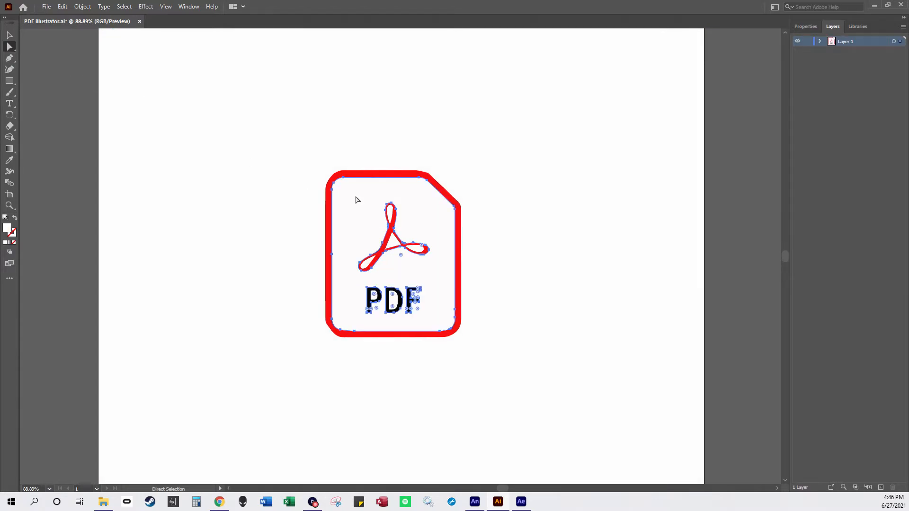
key("Delete")
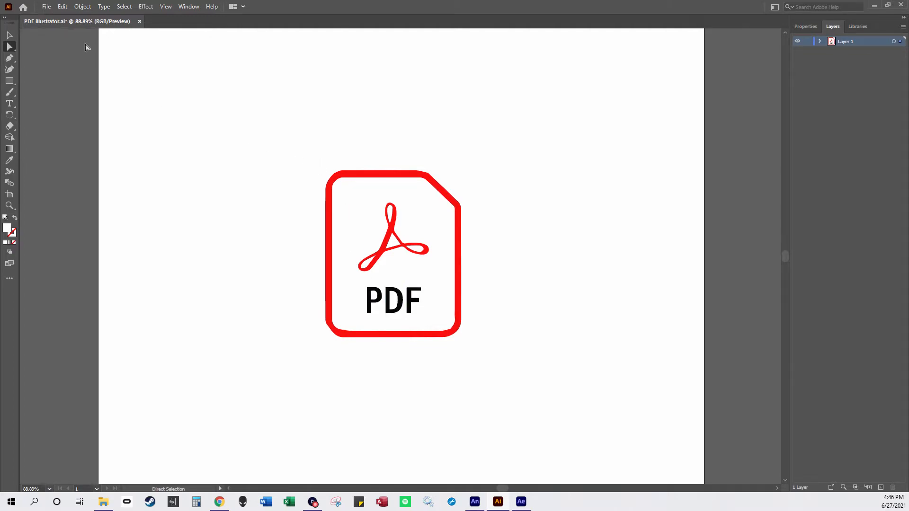
Step: Deselect the artwork, view the Save As options for the Illustrator document, and leave them without saving
left_click(46, 6)
left_click(297, 153)
left_click(47, 6)
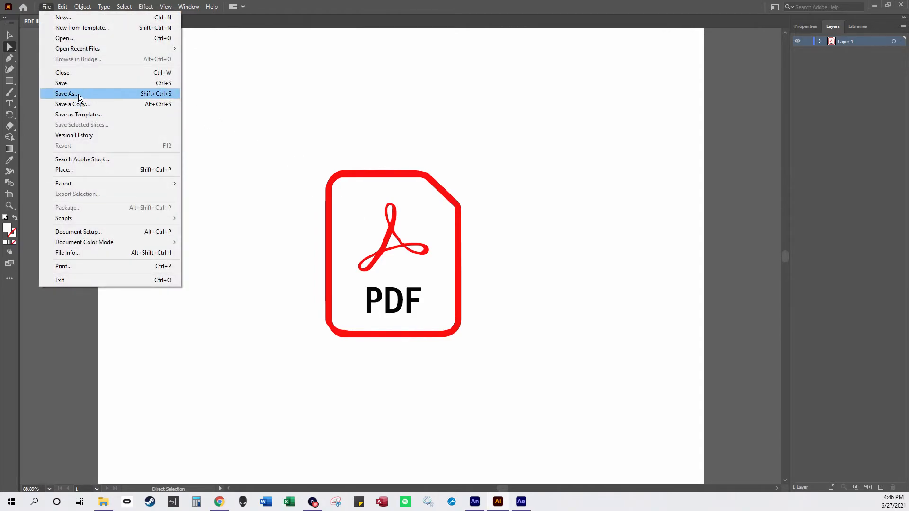
left_click(78, 94)
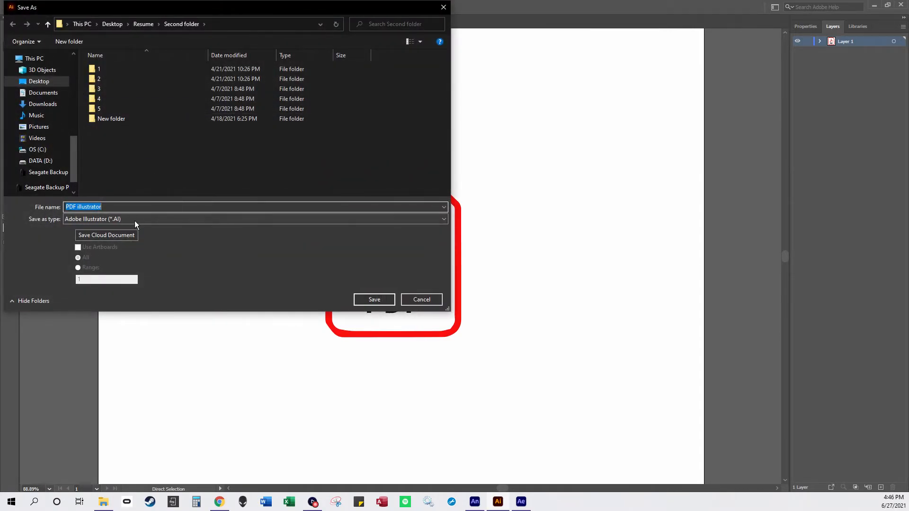
left_click(422, 300)
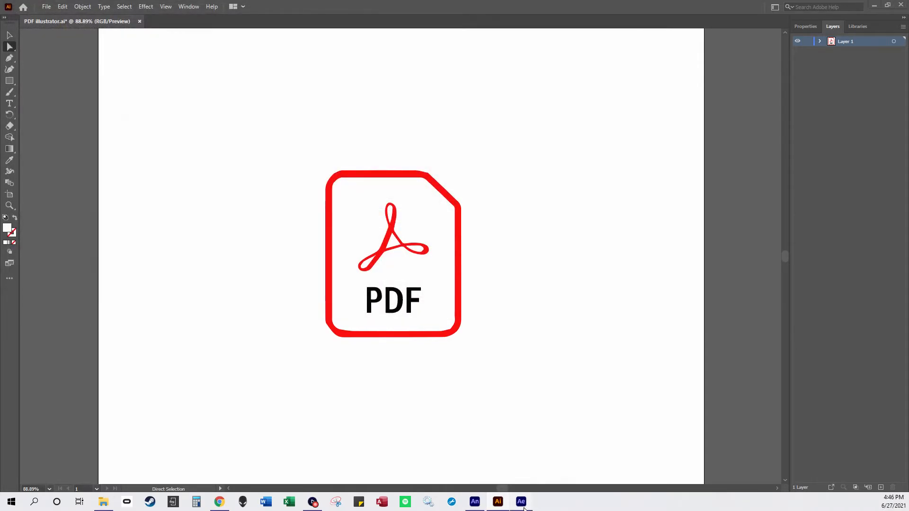
Step: Switch to After Effects and import PDF illustrator.ai into the Light Project 3D Background project
left_click(513, 479)
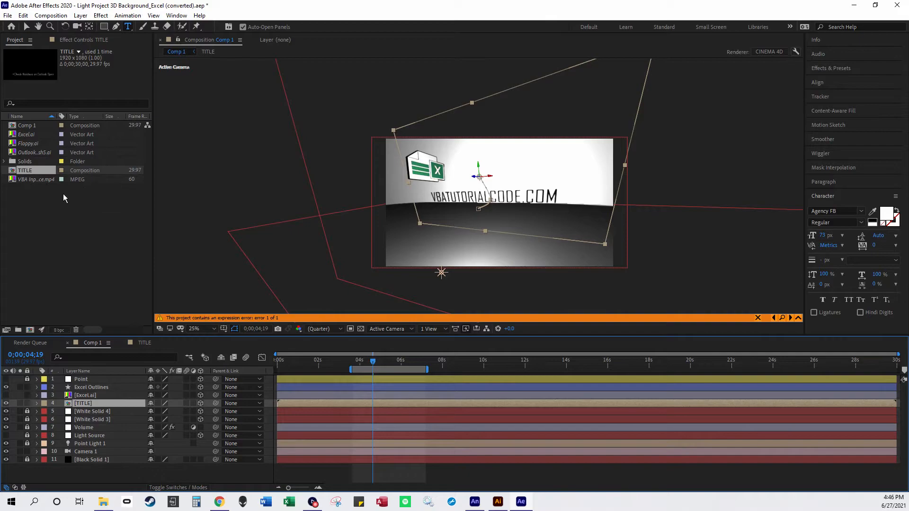
left_click_drag(22, 201, 107, 237)
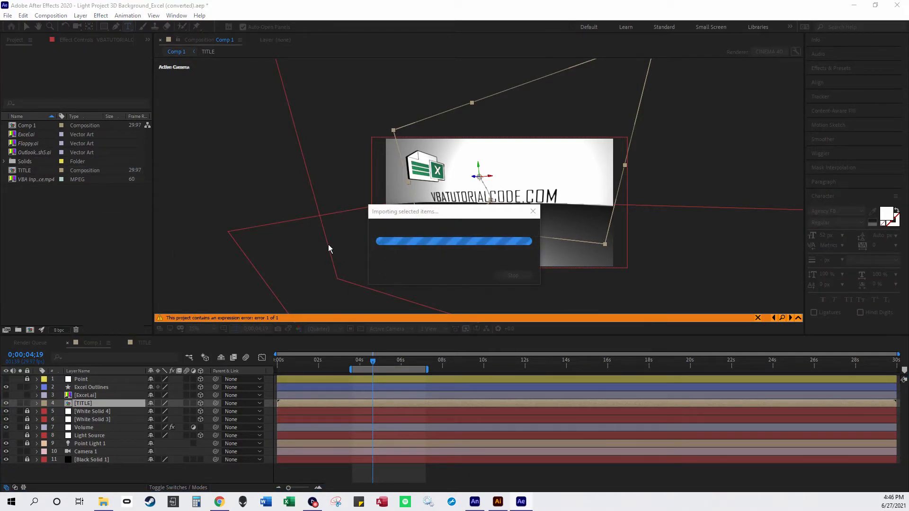
left_click_drag(0, 124, 202, 154)
left_click(173, 249)
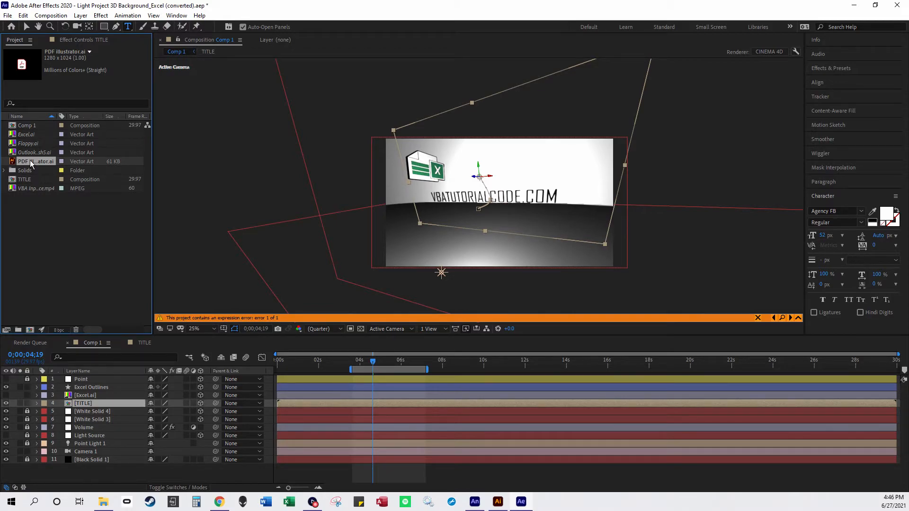
Step: Add PDF illustrator.ai as a 3D layer above Excel Outlines in Comp 1, positioned below the Excel icon
left_click_drag(30, 159, 116, 388)
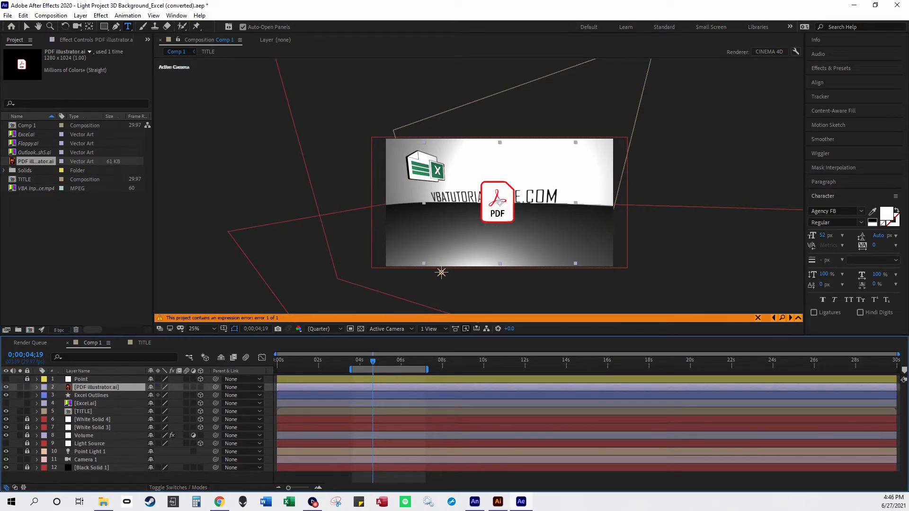
left_click(26, 26)
left_click(474, 229)
left_click_drag(472, 228, 433, 239)
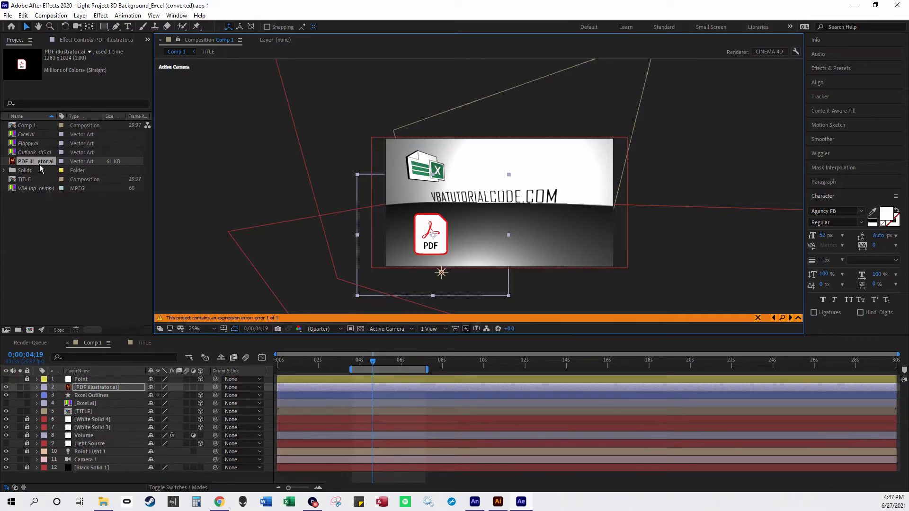
left_click(201, 387)
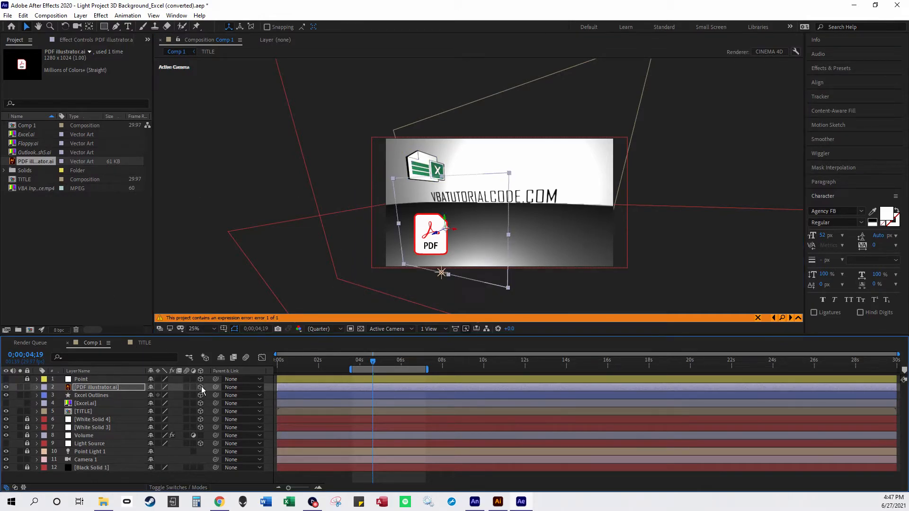
Step: Create an editable shape layer from the PDF illustrator.ai vector layer
right_click(109, 391)
mouse_move(163, 325)
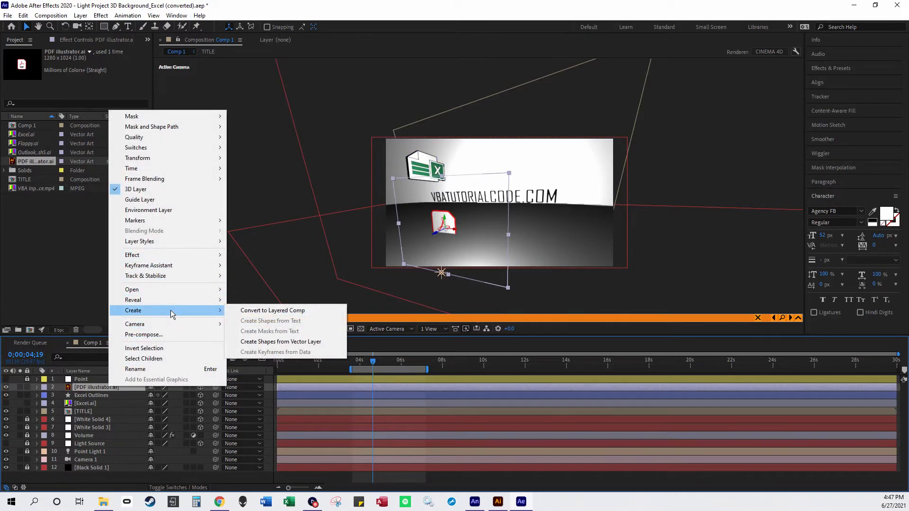
left_click(293, 342)
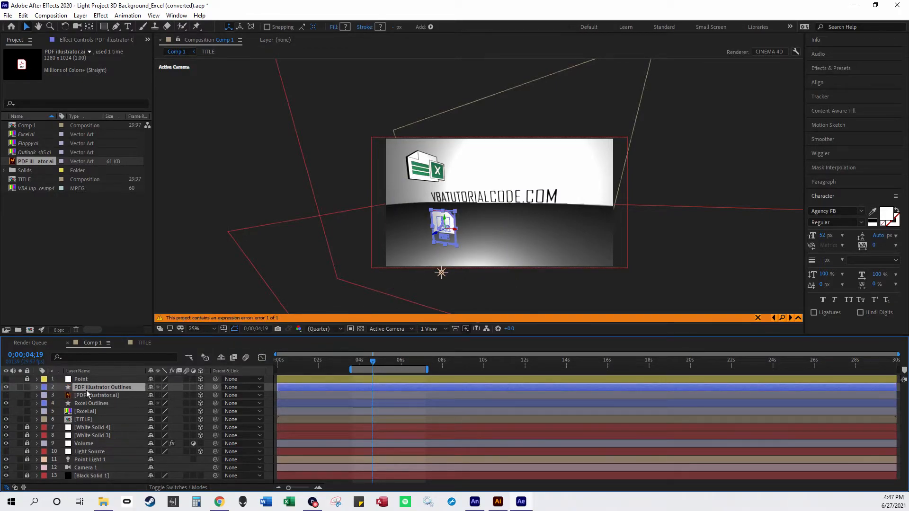
Step: Give the PDF illustrator Outlines layer a Bevel Depth of 4.8 and an Extrusion Depth of 35.0 in its geometry options
left_click(37, 387)
left_click(46, 411)
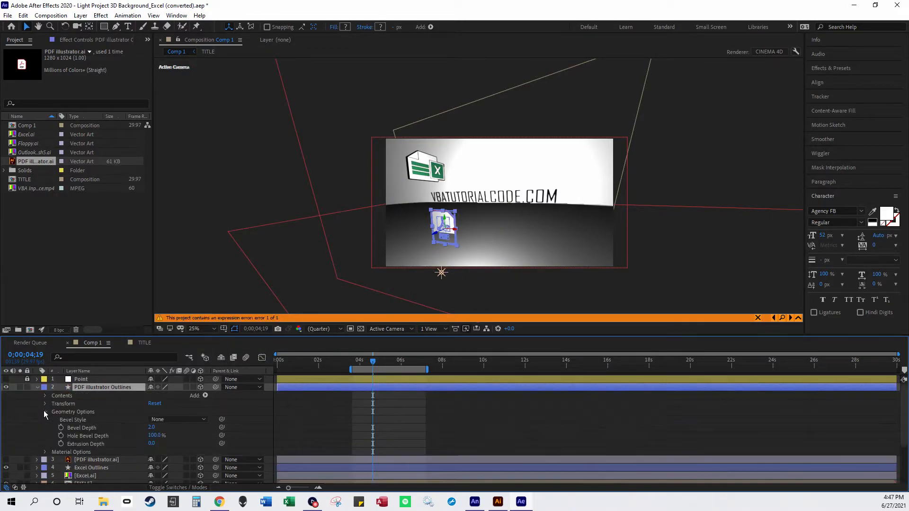
left_click_drag(152, 428, 166, 434)
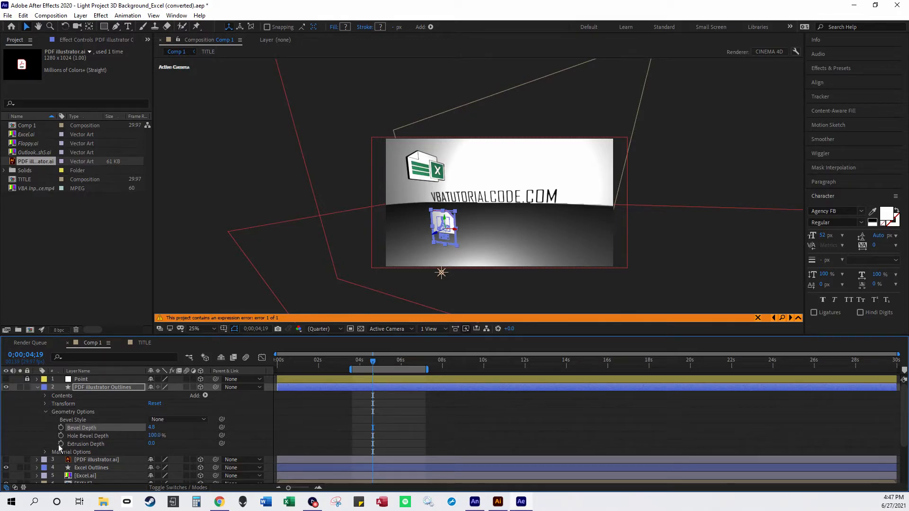
left_click(45, 452)
scroll(112, 426, "down", 3)
scroll(95, 438, "up", 6)
left_click(46, 431)
scroll(142, 428, "up", 1)
left_click(157, 435)
left_click_drag(152, 444, 169, 444)
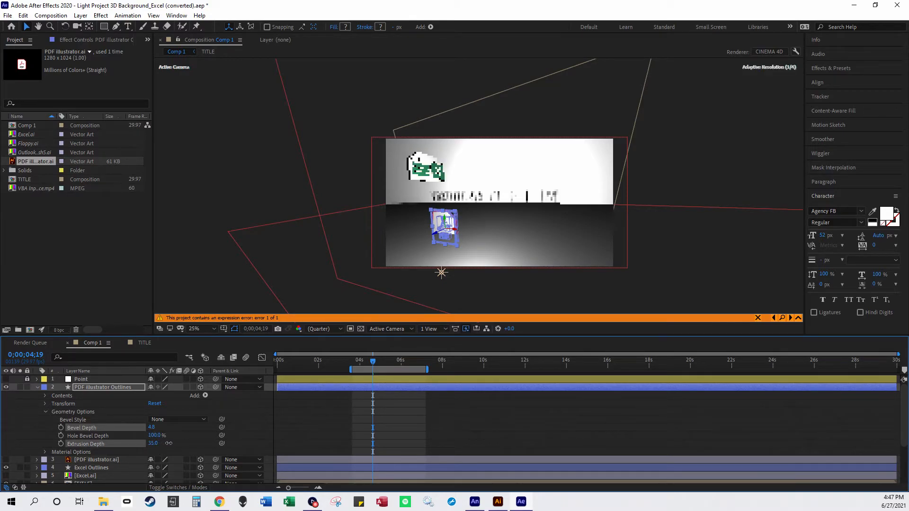
left_click(249, 141)
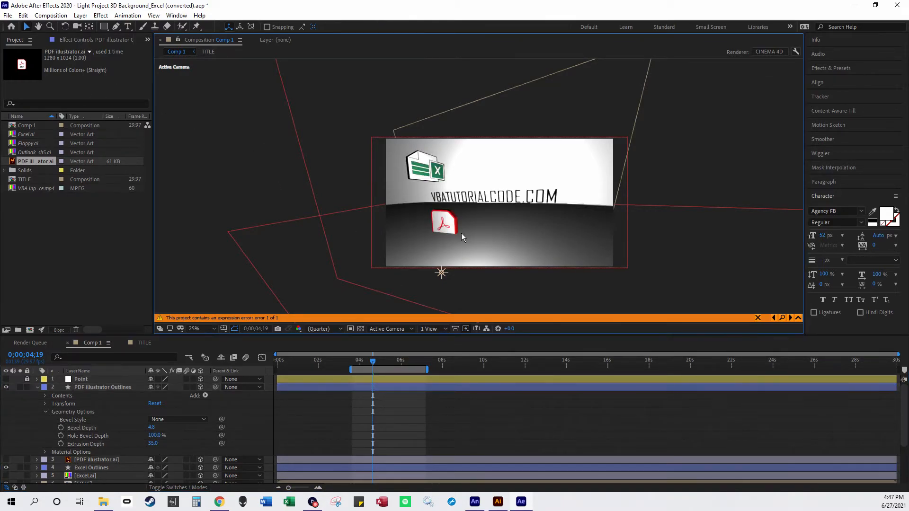
Step: Move the extruded PDF icon onto the white backdrop above the title's end and rotate its Y orientation to about 272°
left_click_drag(449, 228, 525, 176)
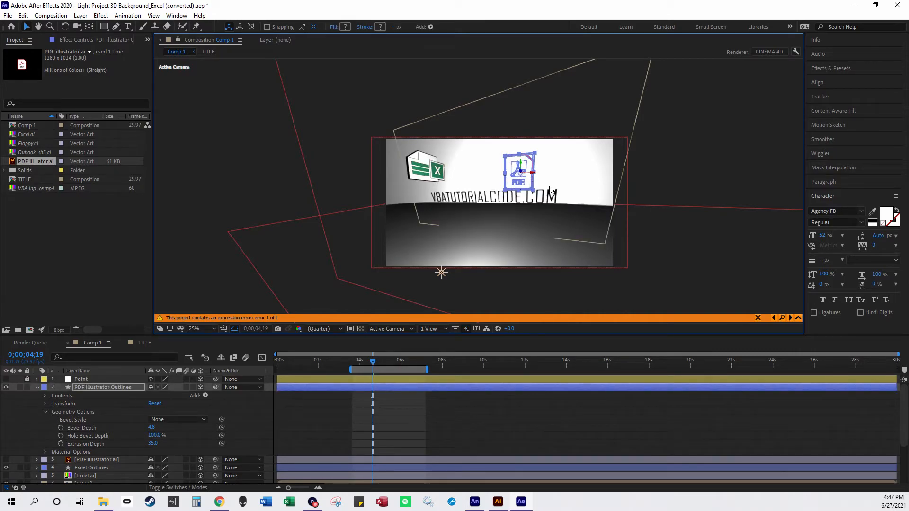
left_click(65, 26)
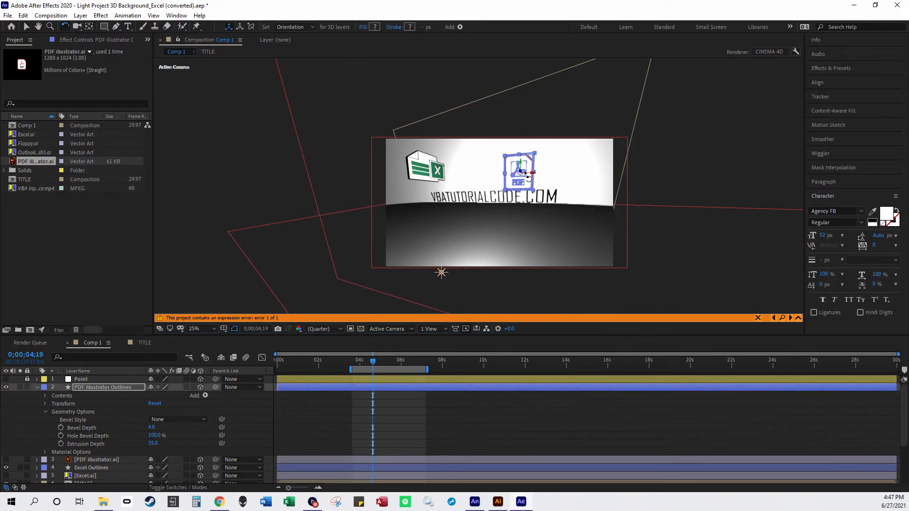
left_click_drag(528, 176, 149, 96)
key("v")
left_click(268, 171)
Step: Reveal the rotation properties of the hidden PDF illustrator.ai source layer and set its X Rotation to 213°
left_click(517, 184)
left_click(103, 470)
left_click(100, 460)
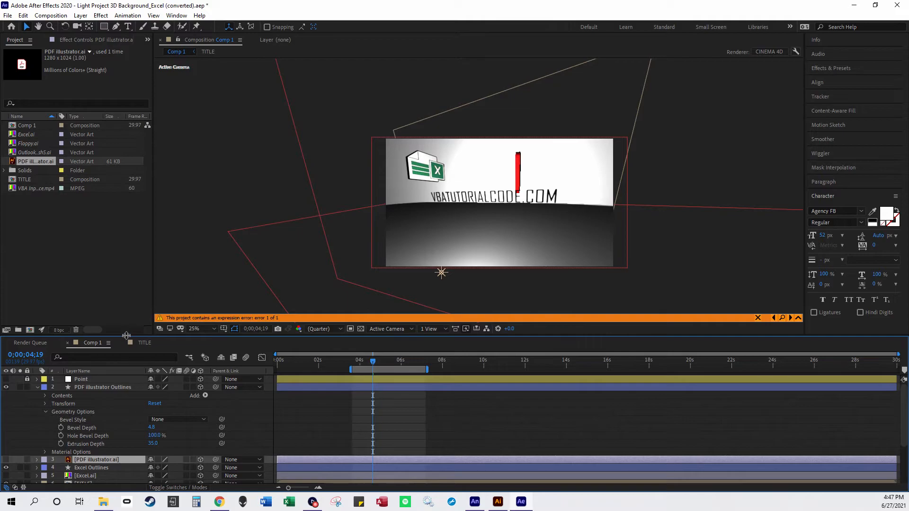
key("r")
scroll(227, 407, "down", 2)
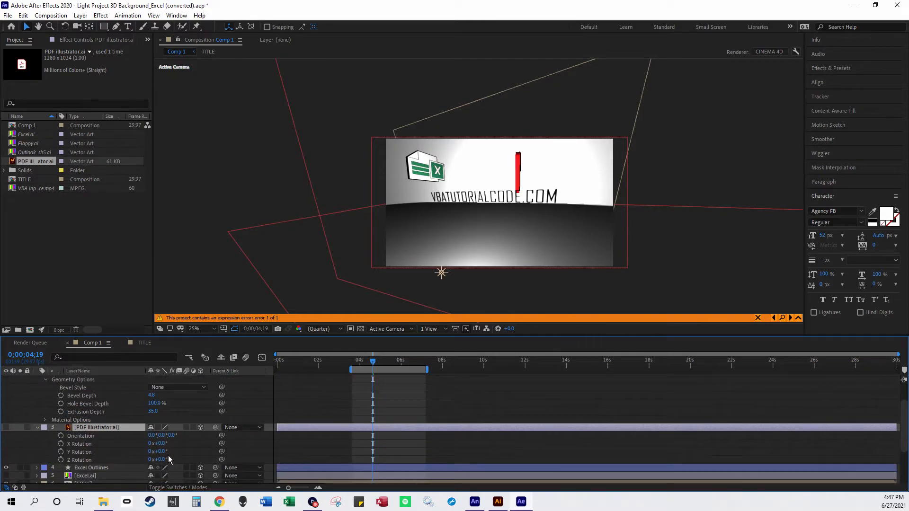
left_click_drag(160, 443, 243, 441)
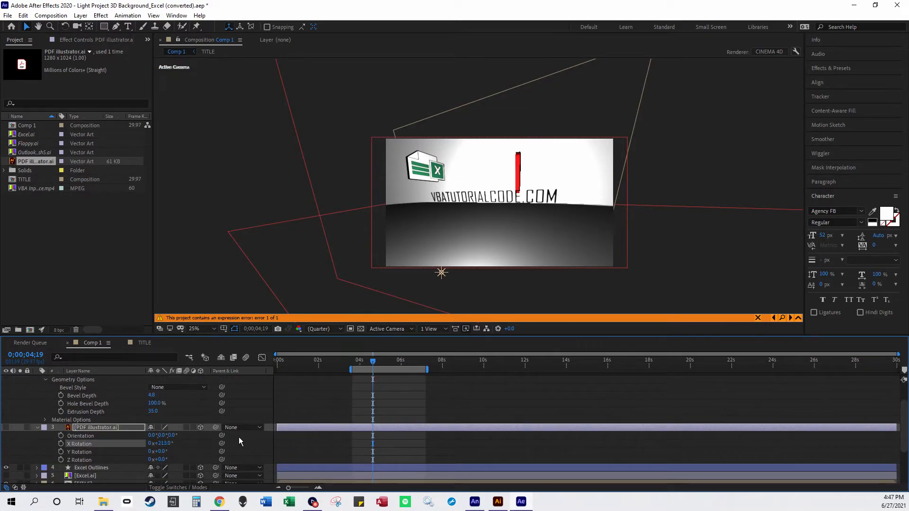
Step: Set the hidden PDF illustrator.ai source layer's Y Rotation to 171° and collapse its properties
scroll(157, 417, "up", 2)
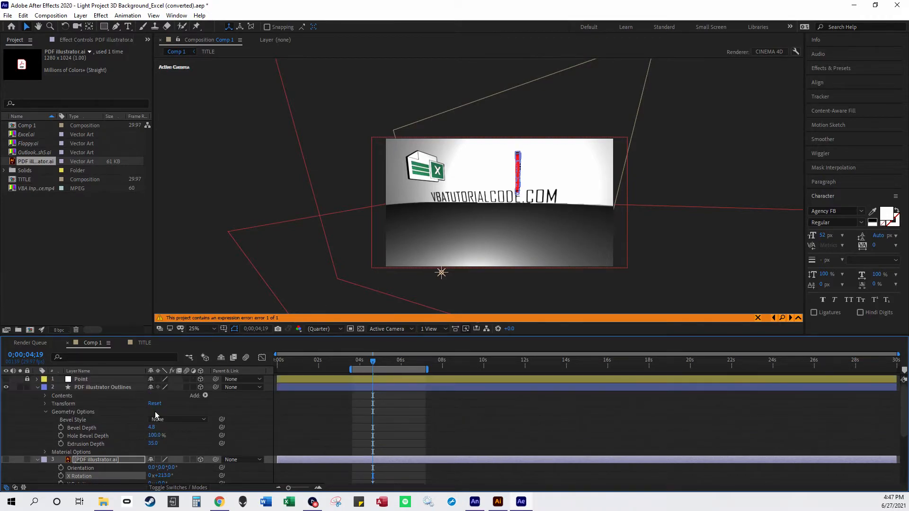
left_click(129, 388)
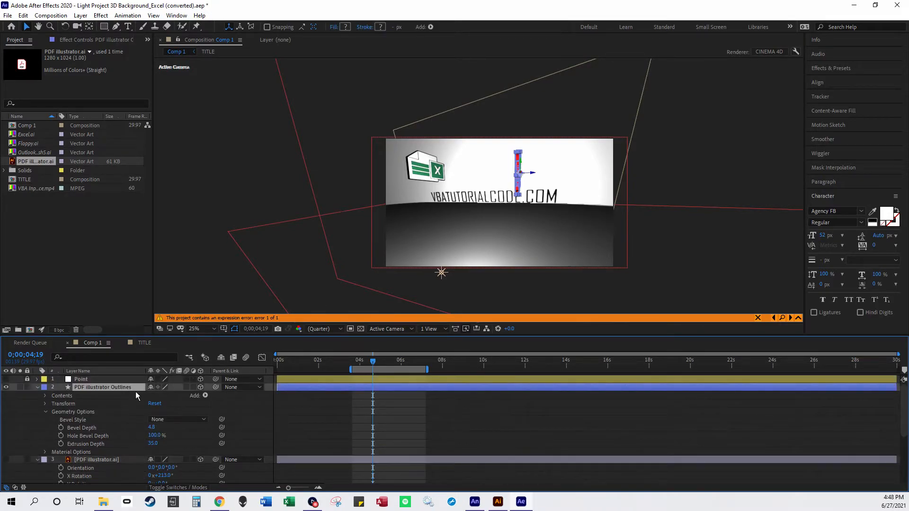
scroll(184, 458, "down", 2)
left_click_drag(161, 468, 234, 459)
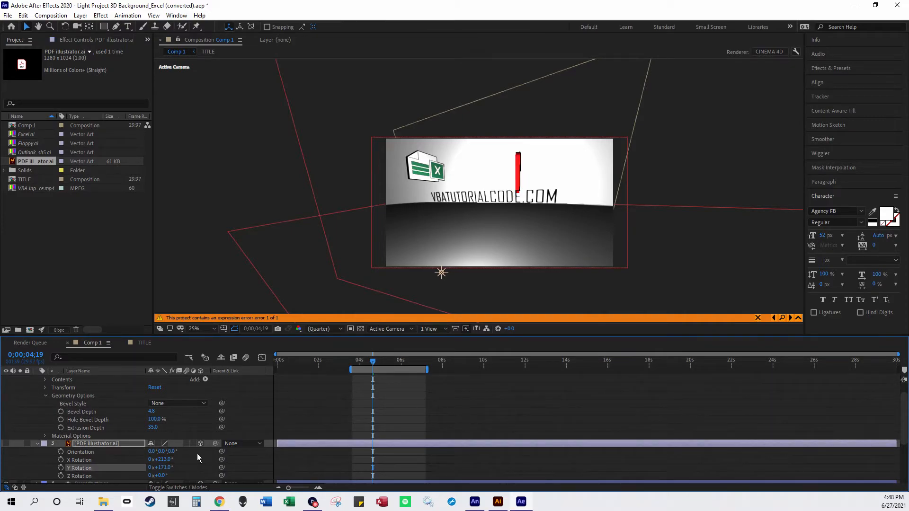
left_click(224, 383)
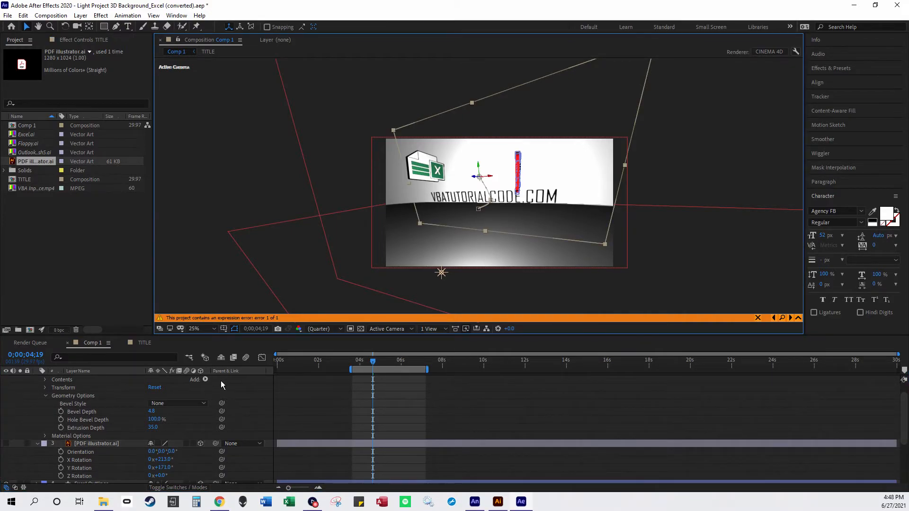
left_click(38, 444)
left_click(97, 445)
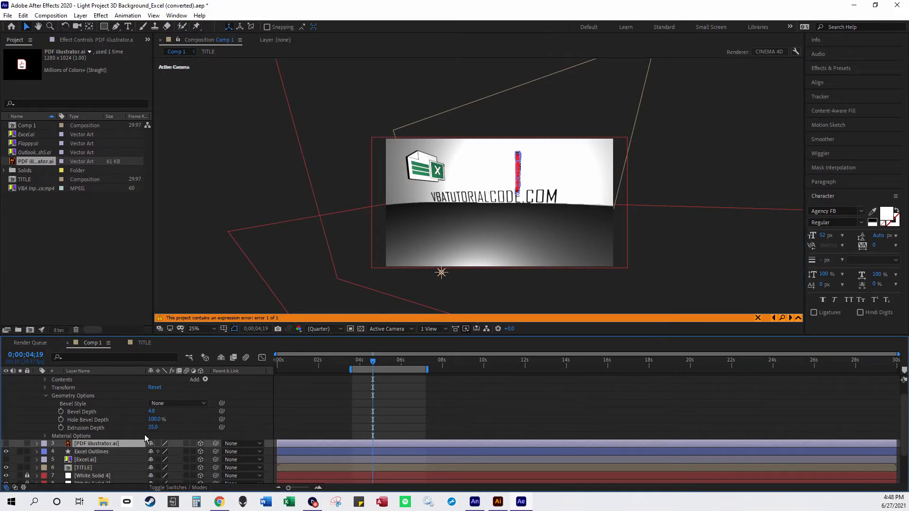
key("r")
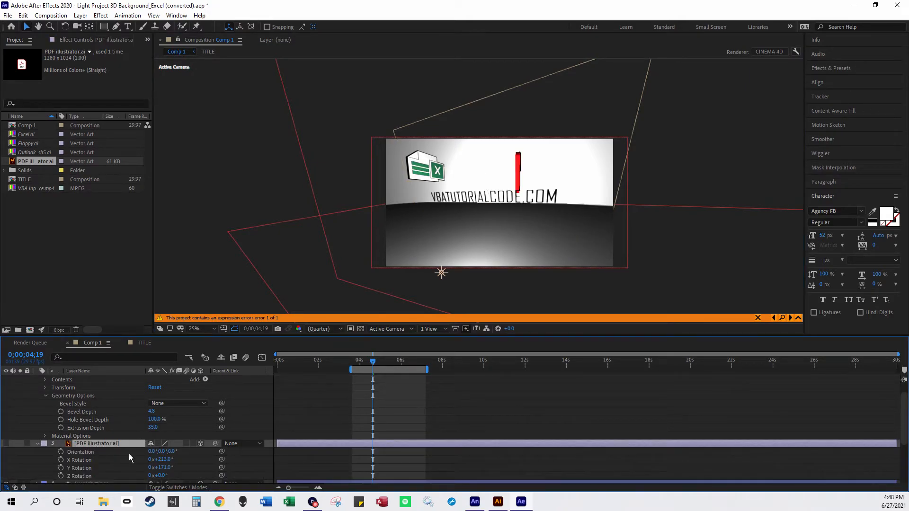
left_click(37, 444)
Step: Turn the extruded icon to face front by setting the PDF illustrator Outlines layer's Y Rotation to 2x+74°
scroll(56, 441, "up", 1)
left_click(84, 388)
key("r")
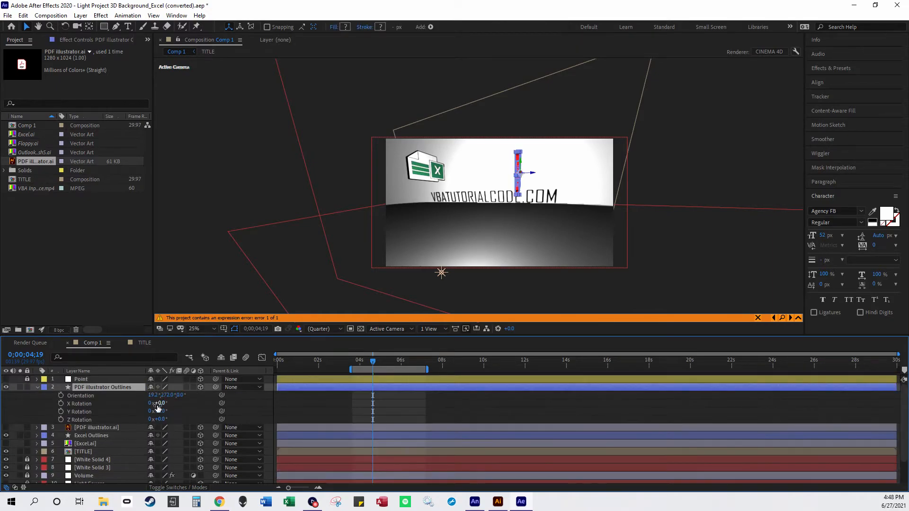
left_click(165, 411)
type("250")
key("Return")
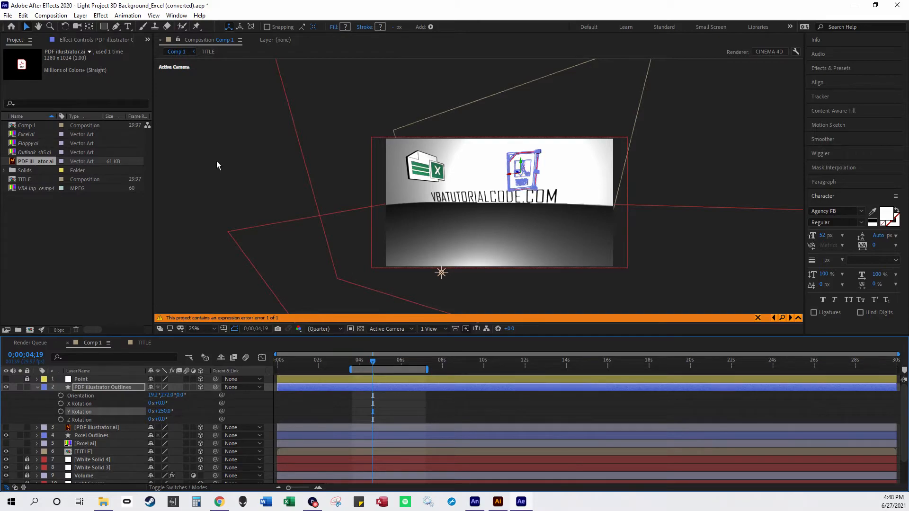
left_click_drag(165, 411, 237, 410)
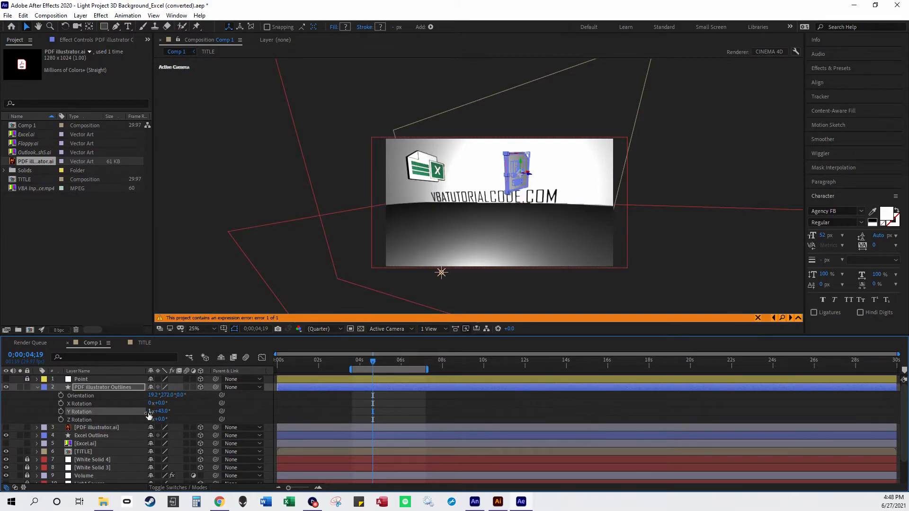
left_click_drag(163, 411, 348, 416)
left_click(266, 192)
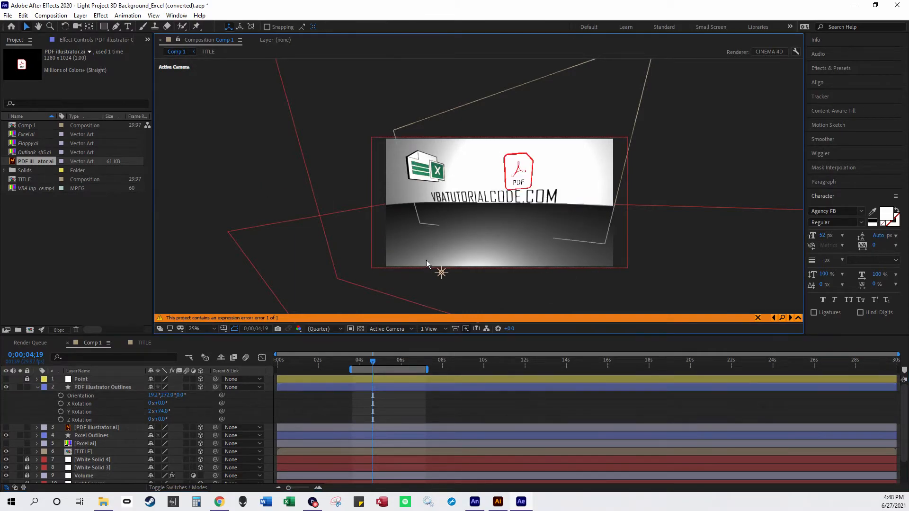
Step: Keyframe the PDF outlines' Y Rotation from 0;00;03;17 to the work area's end, entering 360° there, and scrub through the spin
left_click_drag(373, 364, 350, 365)
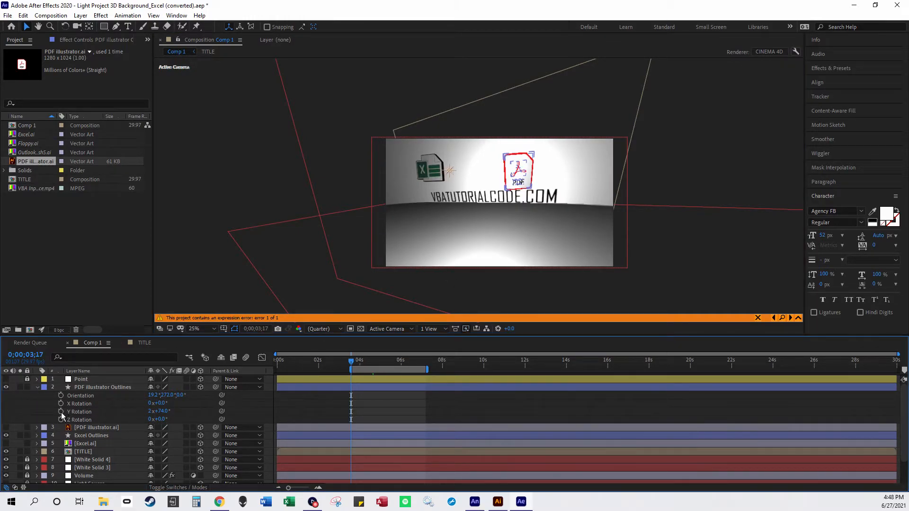
left_click(424, 362)
left_click(162, 411)
type("360")
key("Return")
left_click_drag(426, 361, 362, 362)
left_click(319, 238)
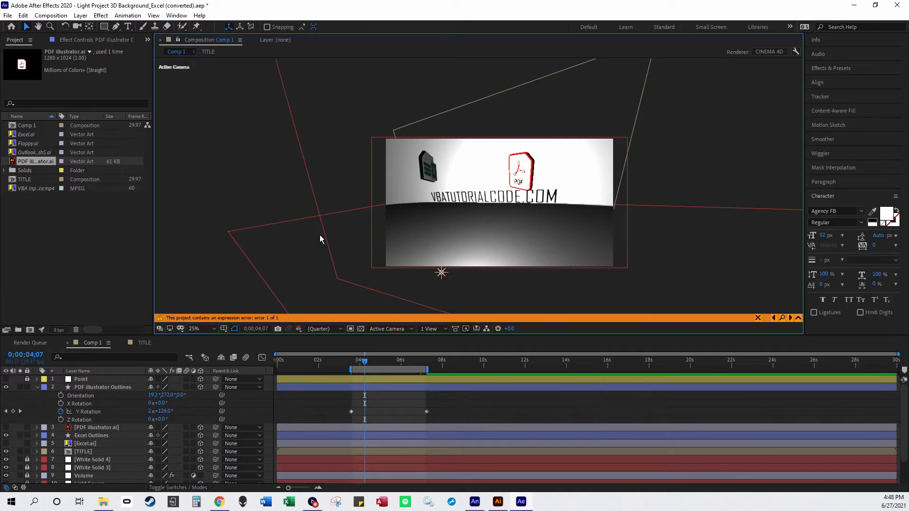
left_click(37, 387)
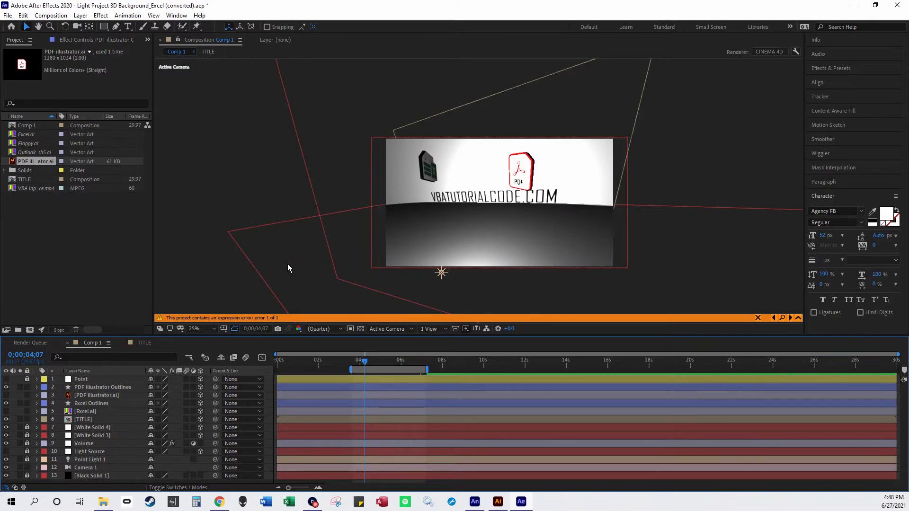
Step: Create a new red solid layer of 1920 × 1080 px in Comp 1
left_click(81, 16)
mouse_move(95, 25)
left_click(250, 36)
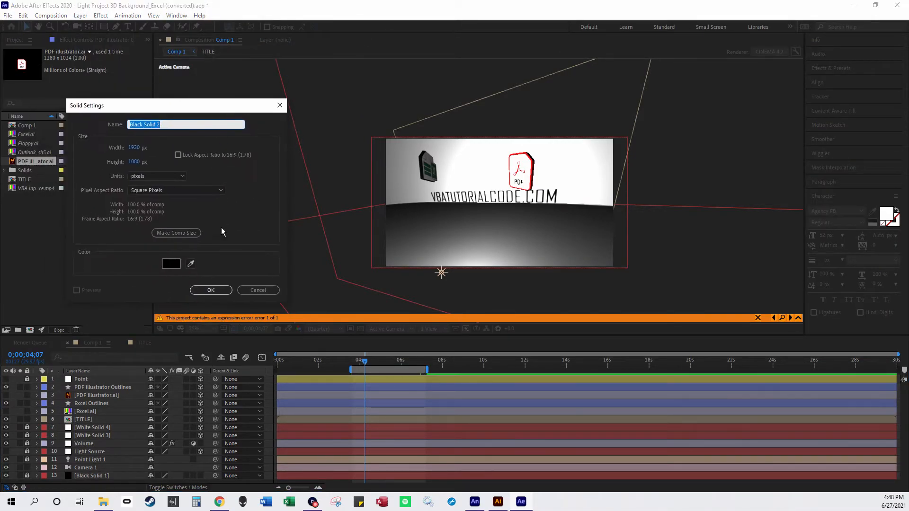
left_click(172, 263)
left_click_drag(197, 160, 332, 246)
left_click(279, 266)
left_click(370, 261)
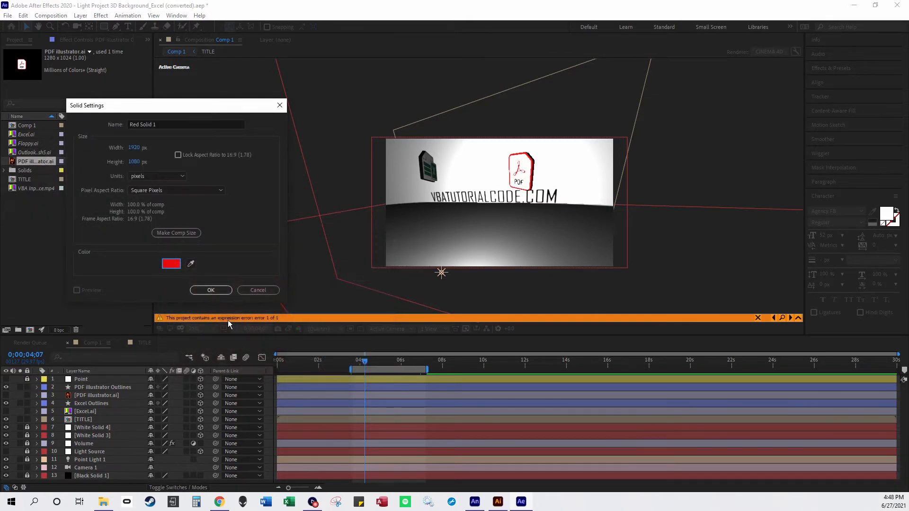
left_click(211, 289)
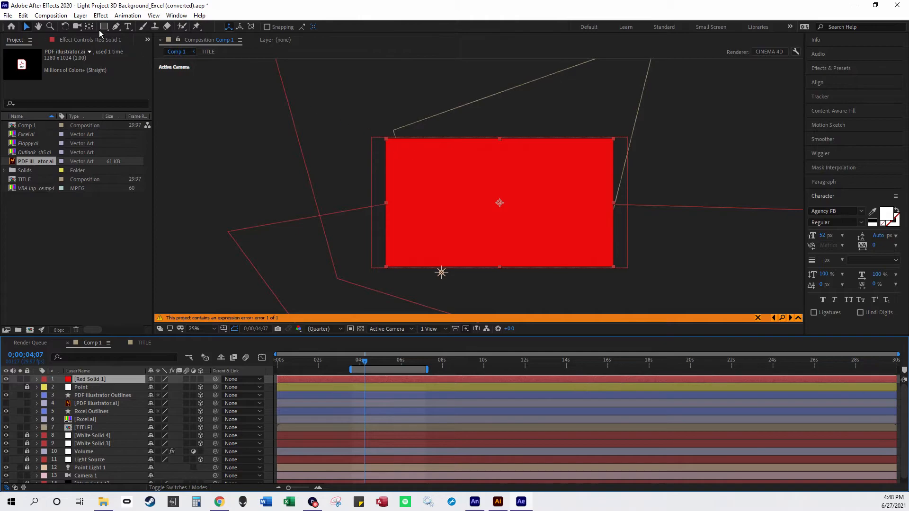
Step: Shrink the red solid to a small rectangle and place it in the lower-left corner of the composition frame
left_click_drag(386, 139, 451, 186)
left_click_drag(521, 209, 456, 251)
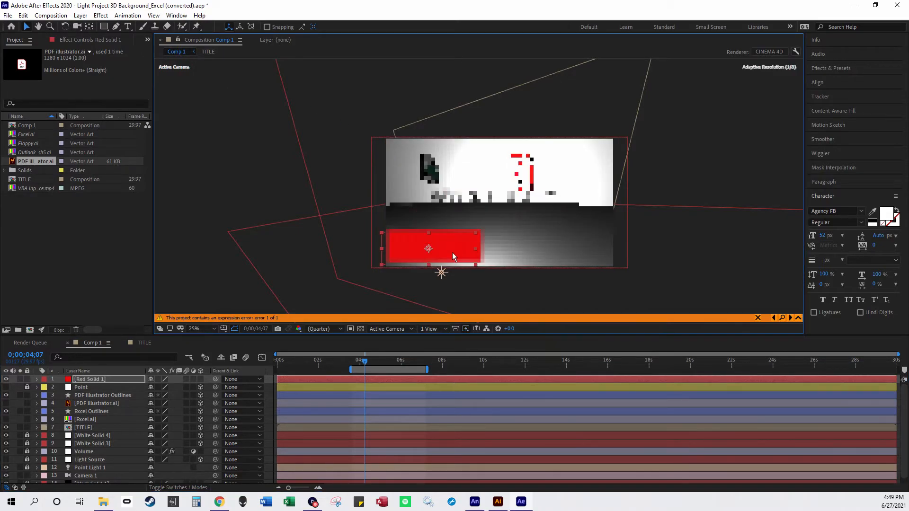
right_click(451, 244)
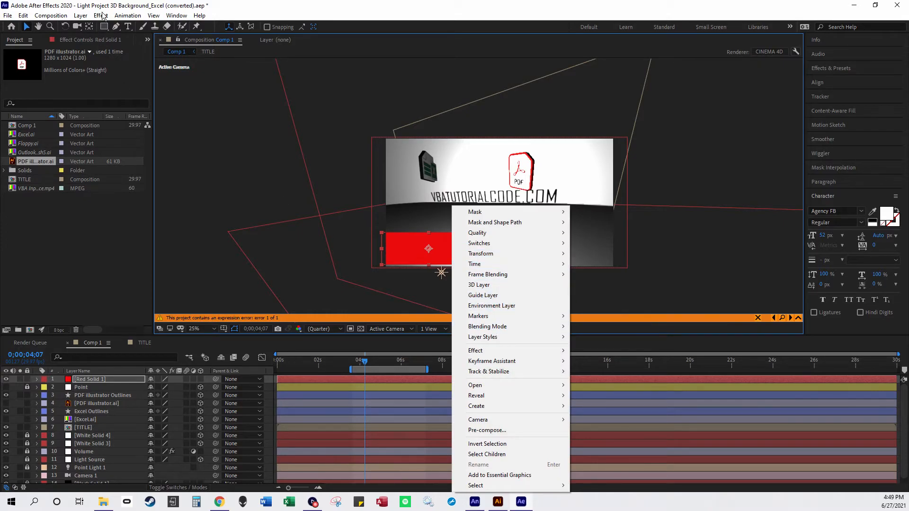
Step: Make the red solid a 3D layer
left_click(199, 378)
left_click(200, 379)
left_click(201, 378)
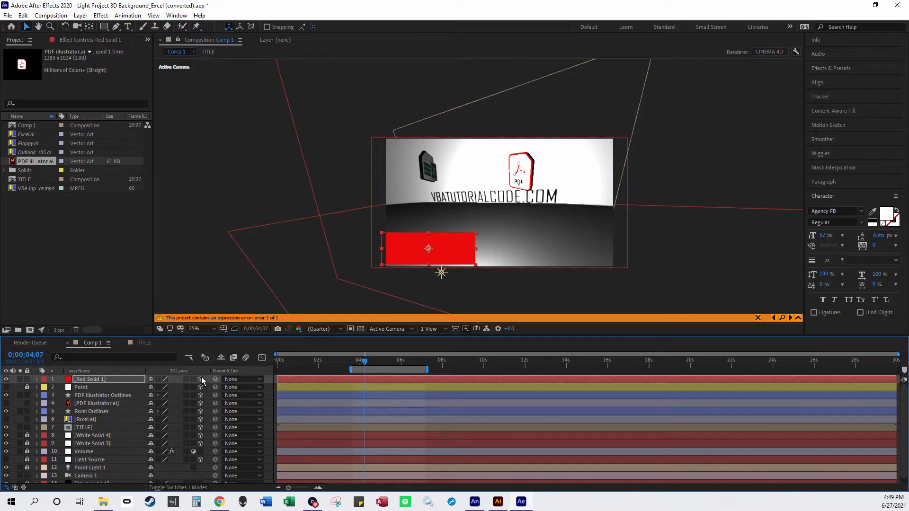
left_click(201, 378)
Step: Expand the red solid's geometry and material options and turn Casts Shadows on
right_click(111, 378)
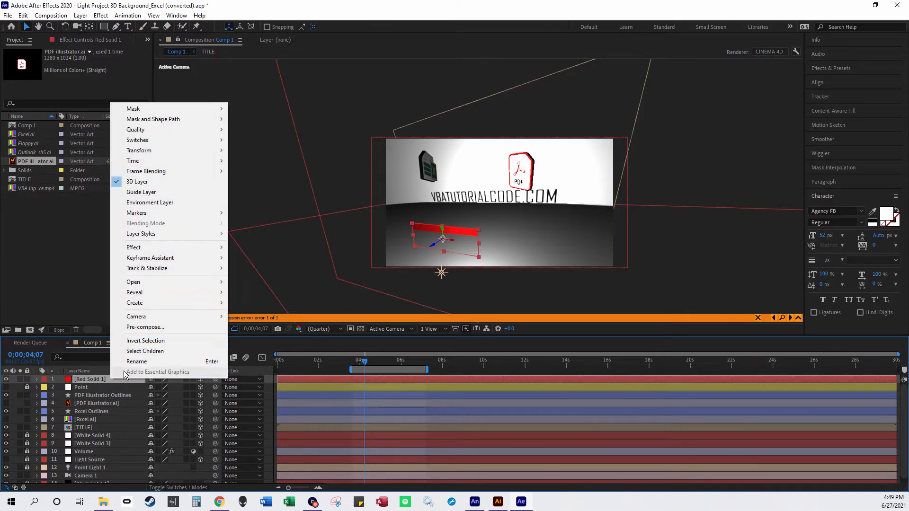
mouse_move(158, 257)
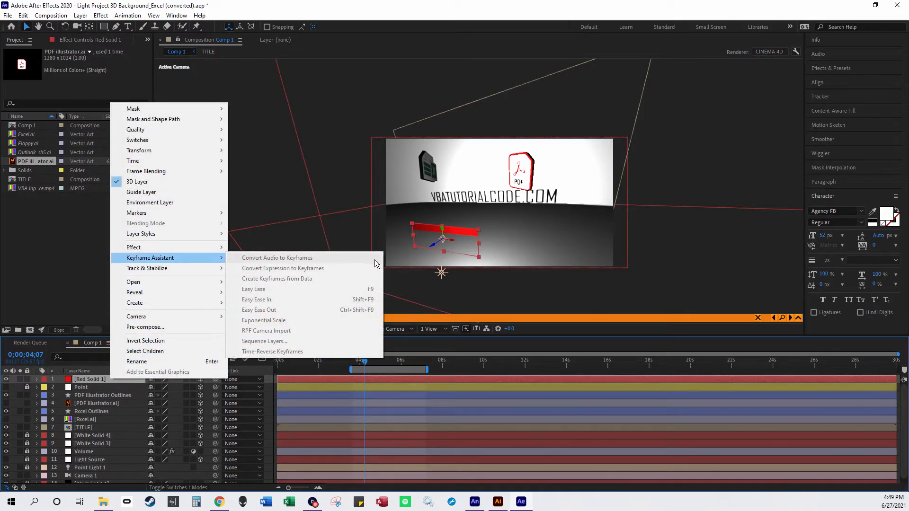
left_click(37, 379)
left_click(45, 395)
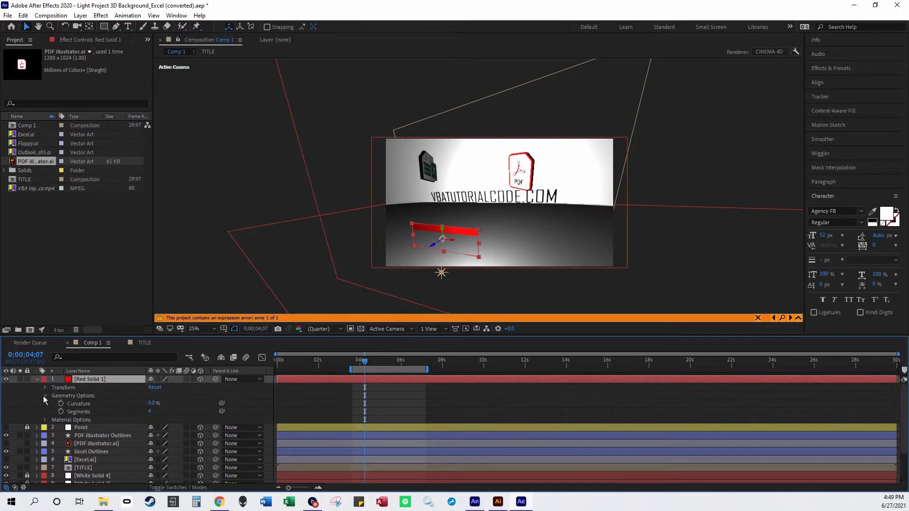
left_click(45, 419)
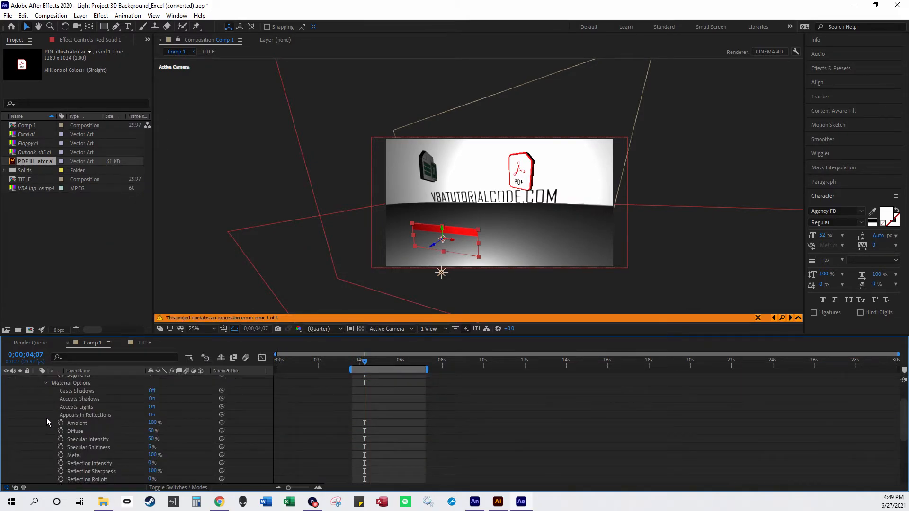
left_click(151, 390)
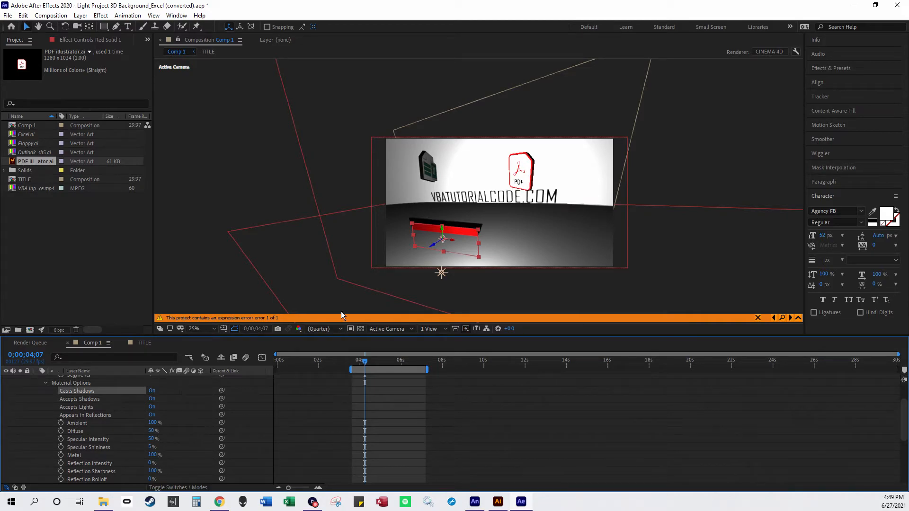
Step: Examine the red solid's geometry options, material options and available layer commands
scroll(103, 407, "up", 2)
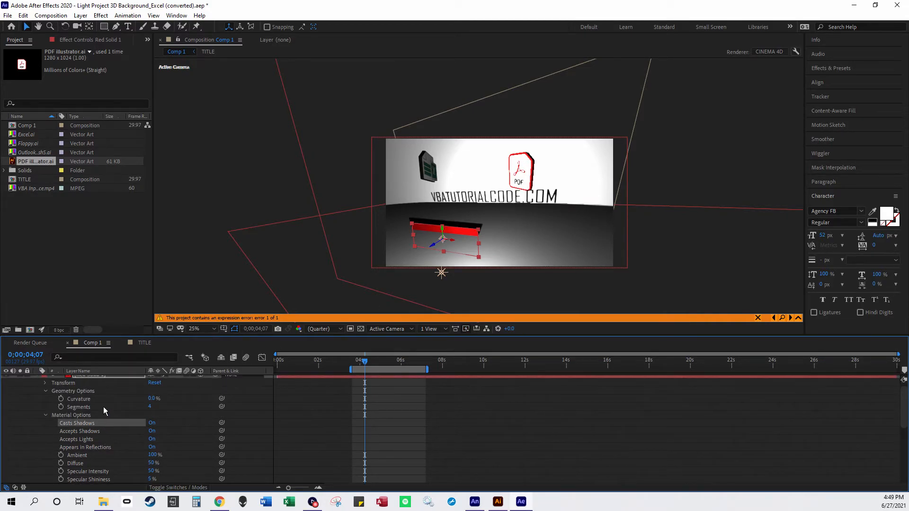
left_click(46, 417)
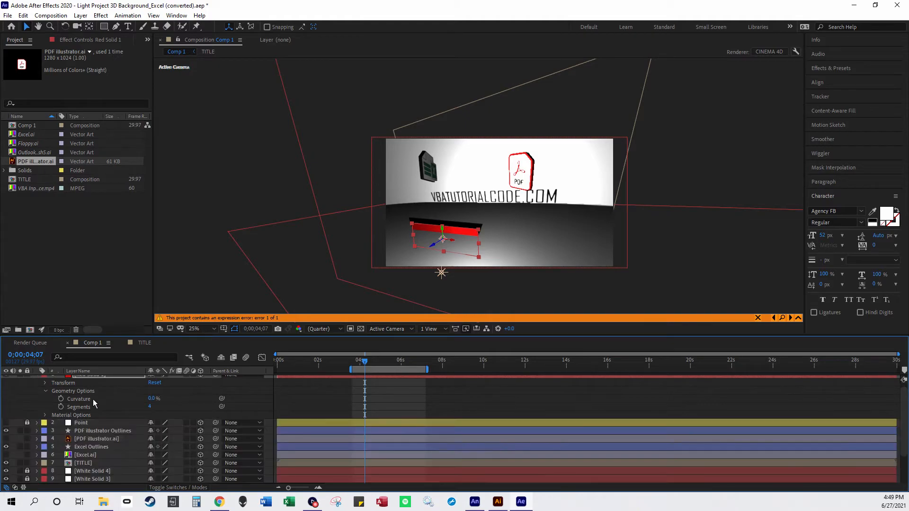
scroll(138, 405, "up", 1)
right_click(105, 378)
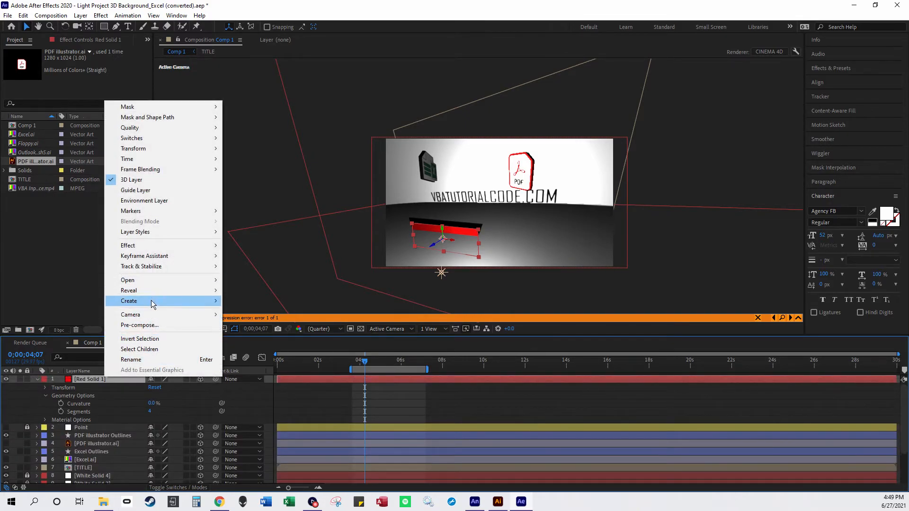
left_click(45, 419)
left_click(45, 420)
left_click(443, 229)
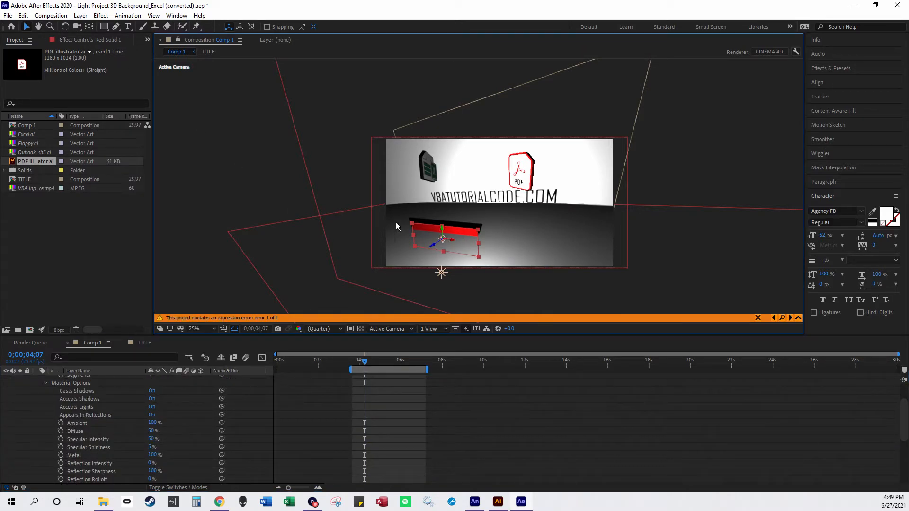
Step: Rotate the red solid around its depth axis until it stands diagonally on the floor
left_click(64, 27)
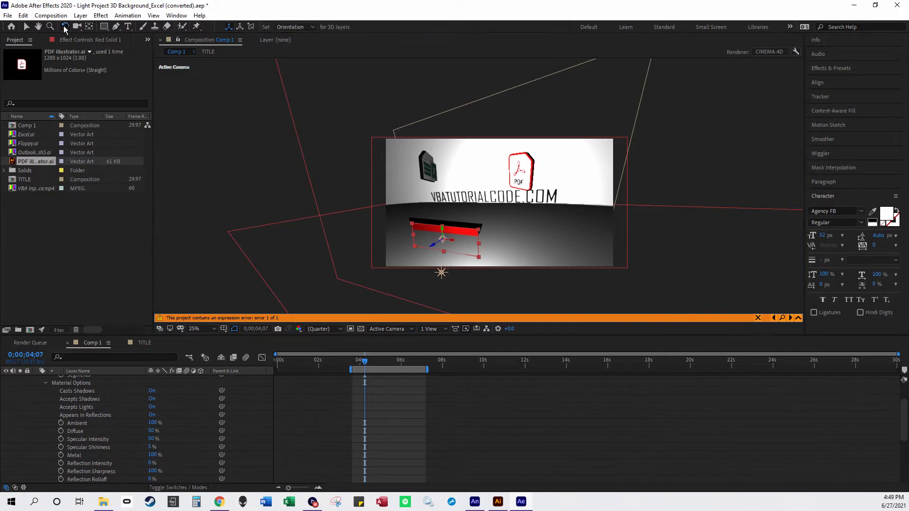
left_click_drag(432, 244, 437, 253)
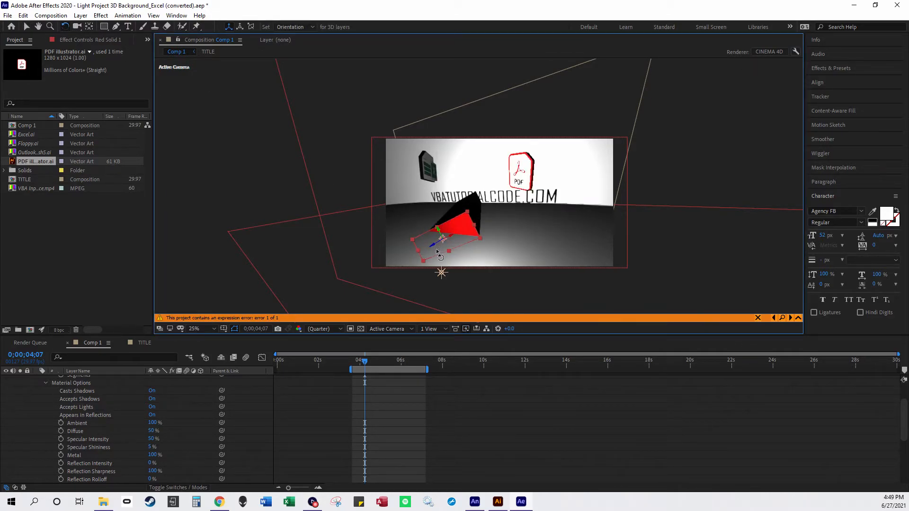
key("ctrl+z")
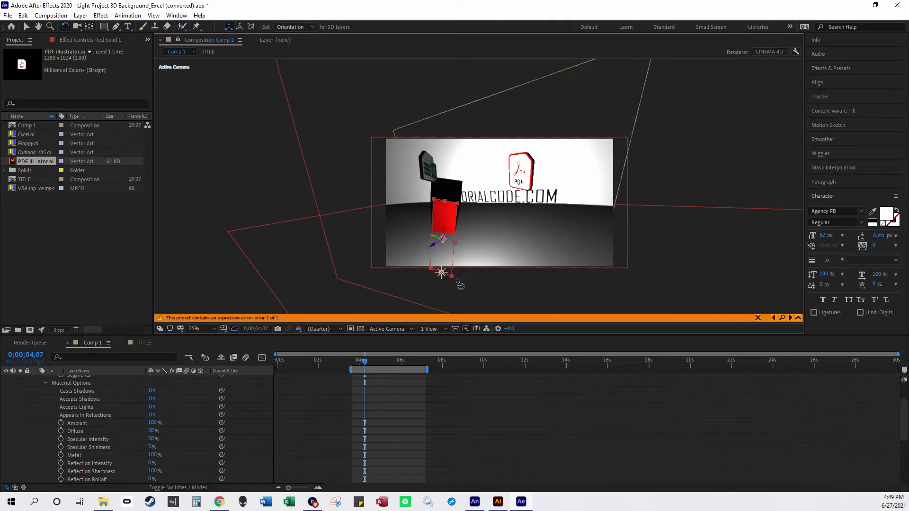
left_click_drag(453, 273, 481, 264)
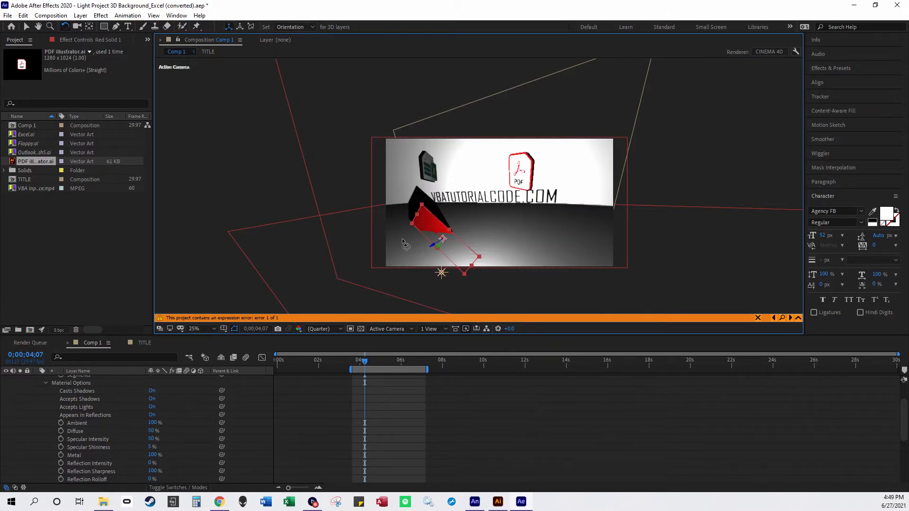
left_click(26, 27)
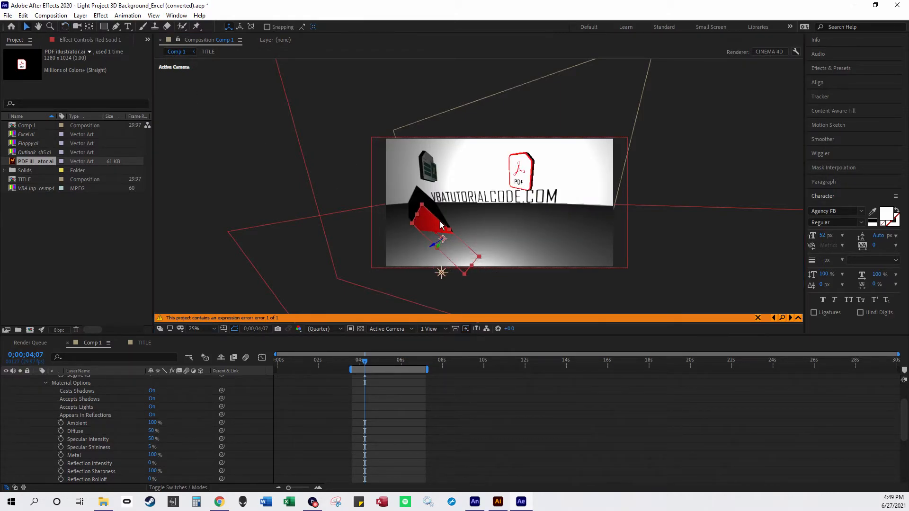
Step: Enlarge the tilted red solid and shift it toward the middle of the composition frame
left_click_drag(424, 205, 422, 189)
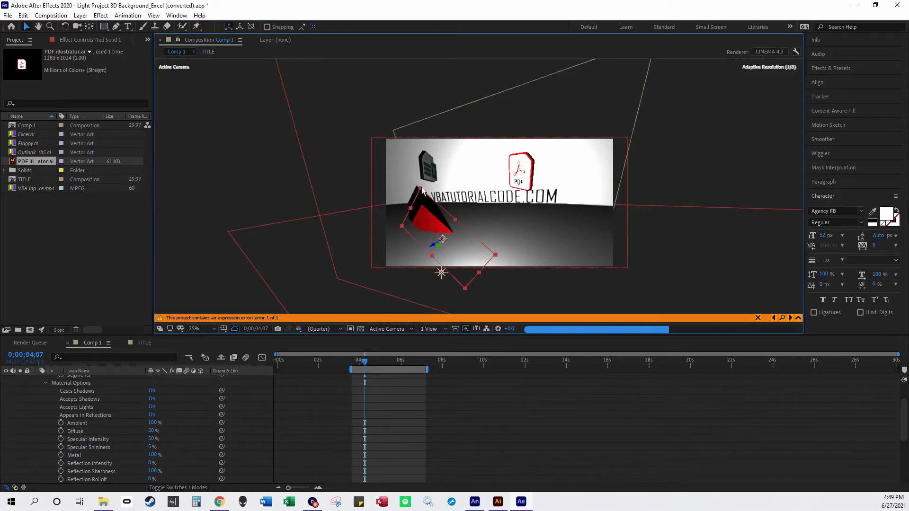
left_click(241, 183)
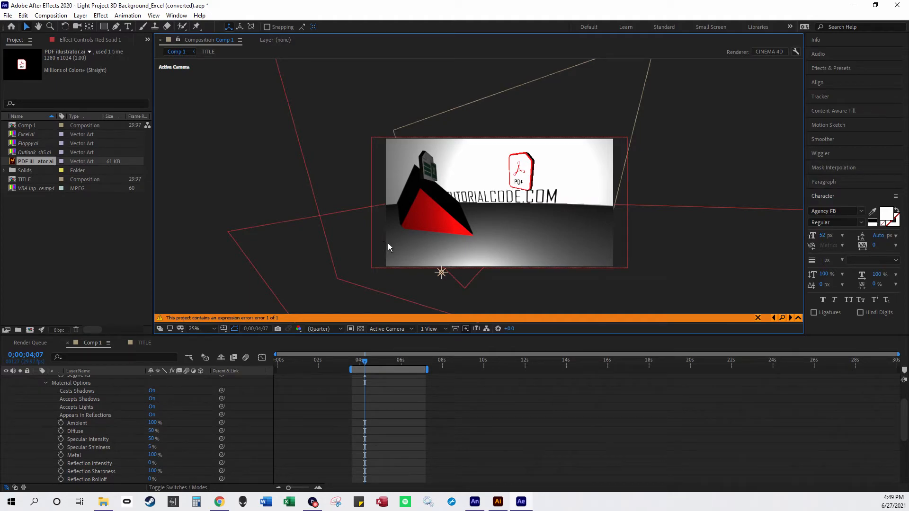
left_click(446, 222)
left_click_drag(446, 222, 457, 217)
left_click(291, 180)
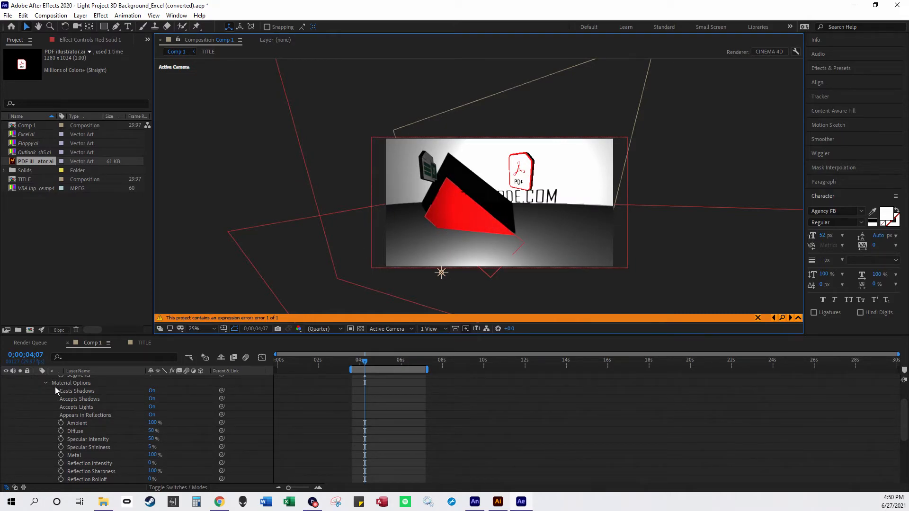
Step: Collapse the red solid's properties and move the solid back to the left side of the composition frame
scroll(56, 387, "up", 2)
left_click(37, 379)
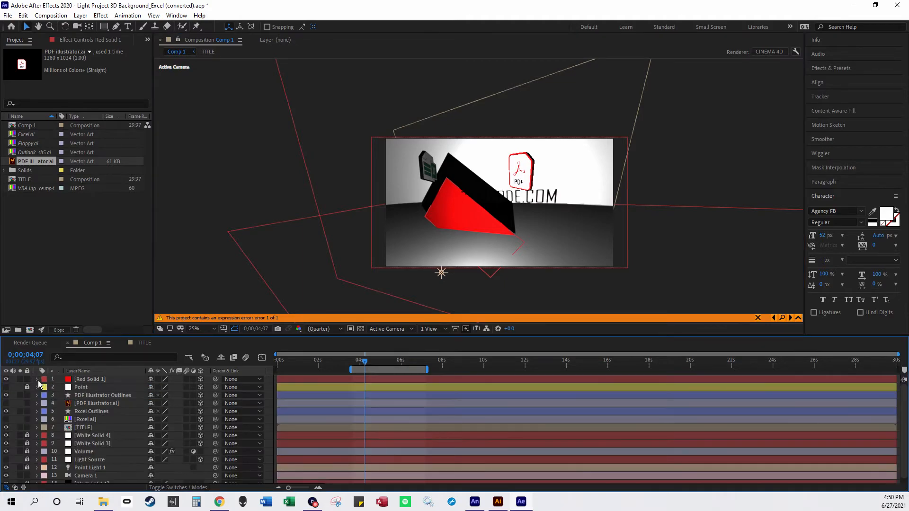
right_click(89, 379)
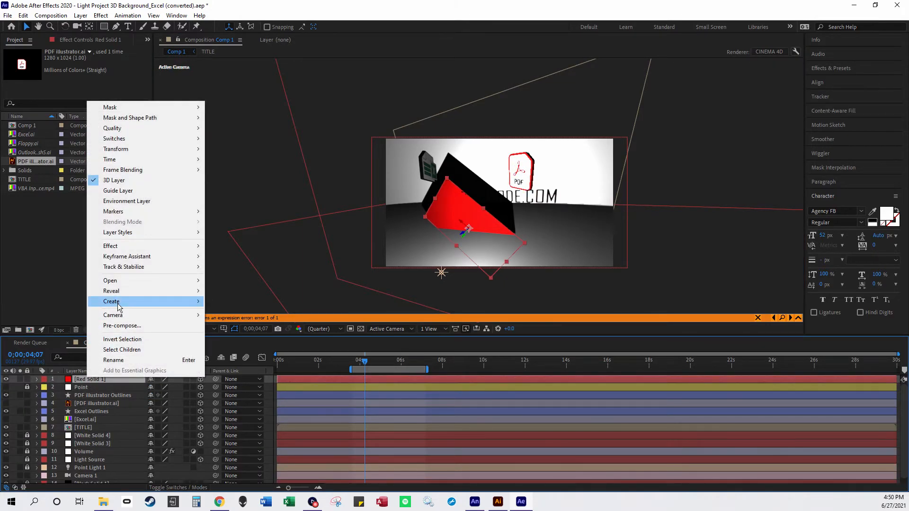
mouse_move(125, 129)
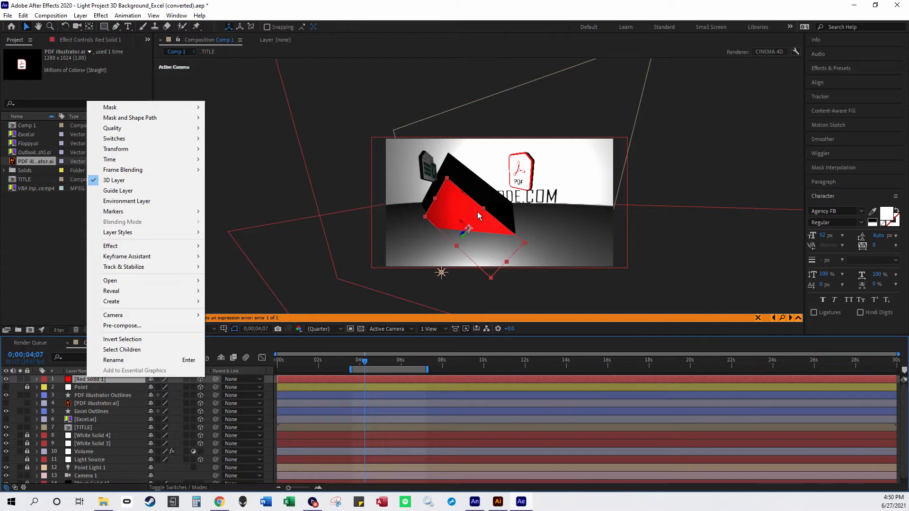
mouse_move(195, 110)
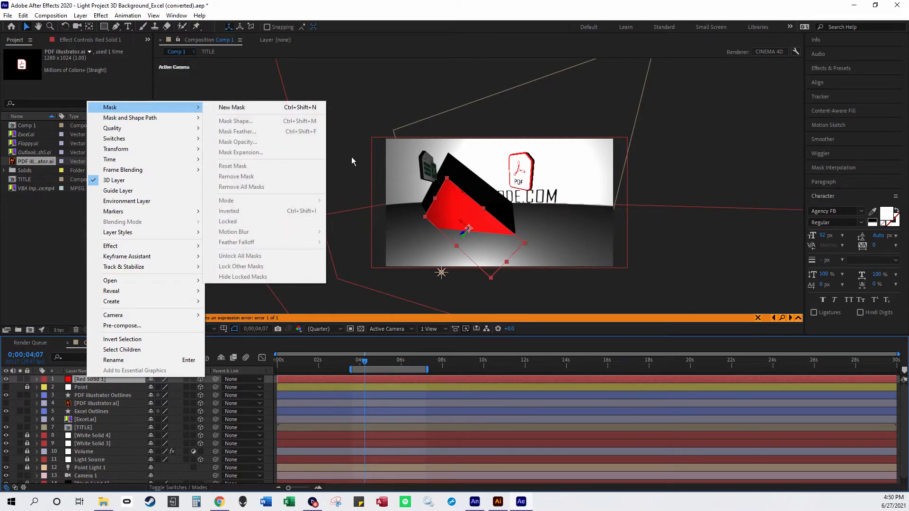
left_click(355, 160)
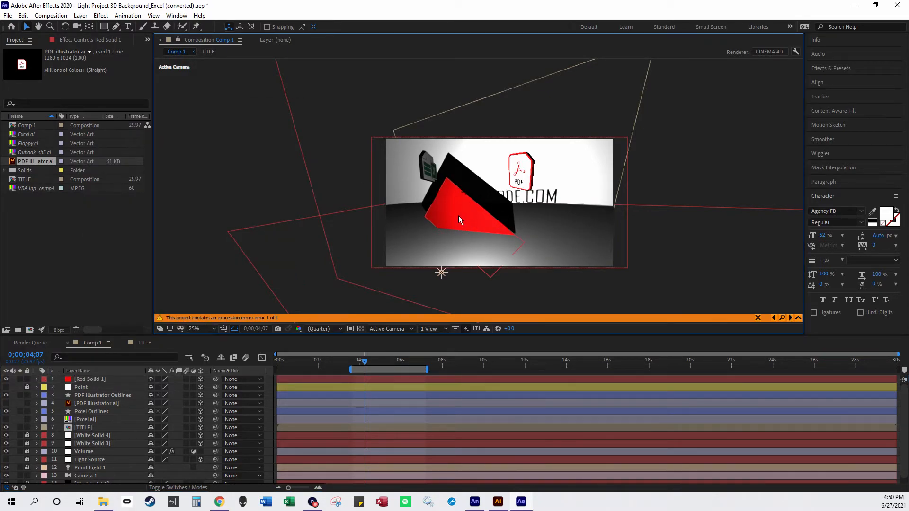
left_click(494, 231)
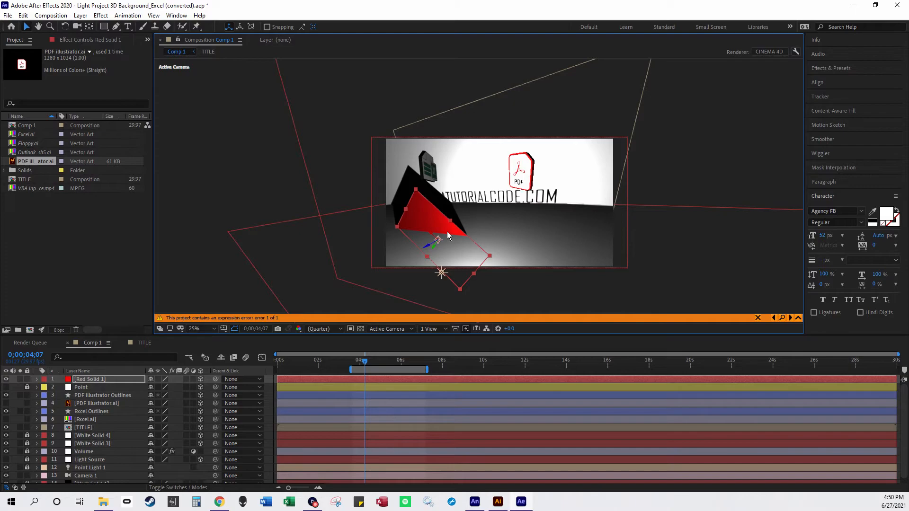
Step: Look through the effect categories that can be applied to the red solid
left_click(100, 16)
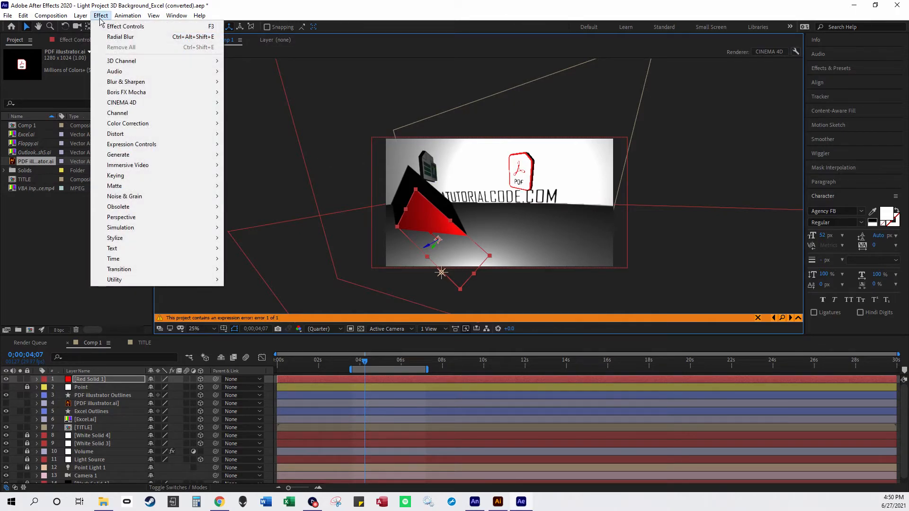
mouse_move(147, 83)
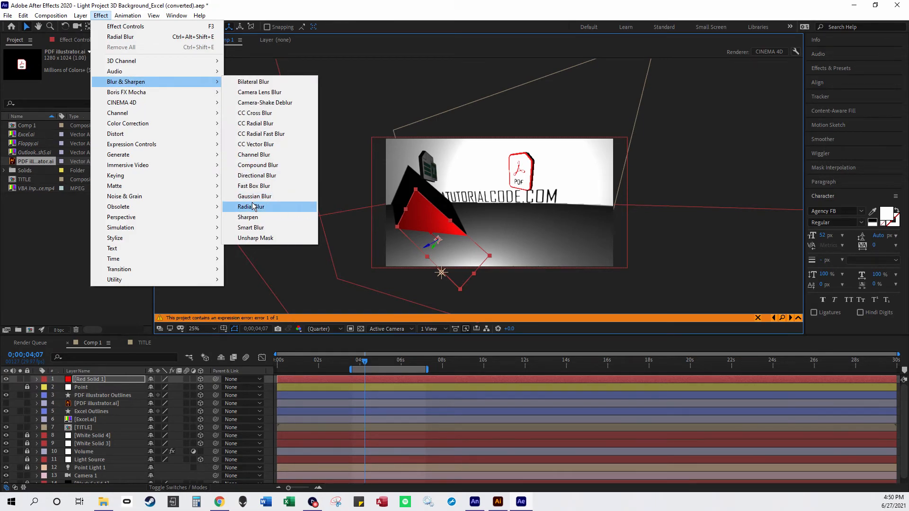
mouse_move(174, 240)
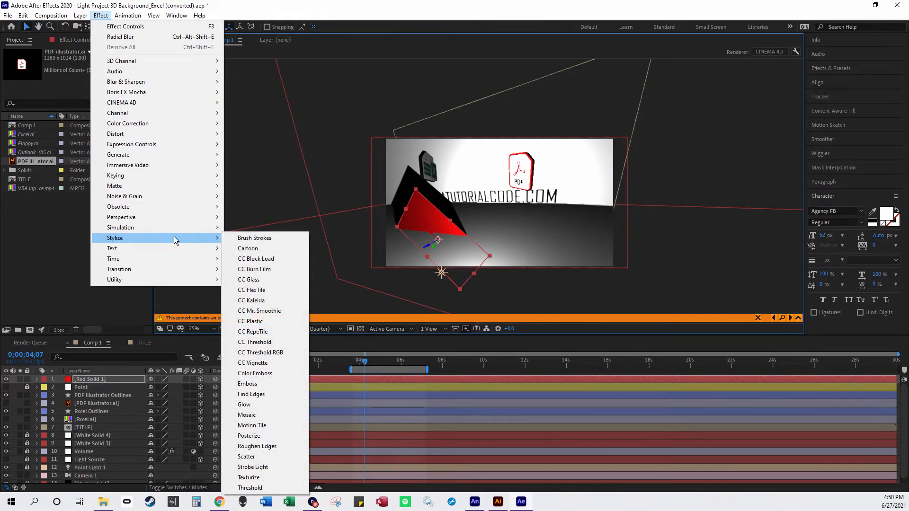
mouse_move(150, 183)
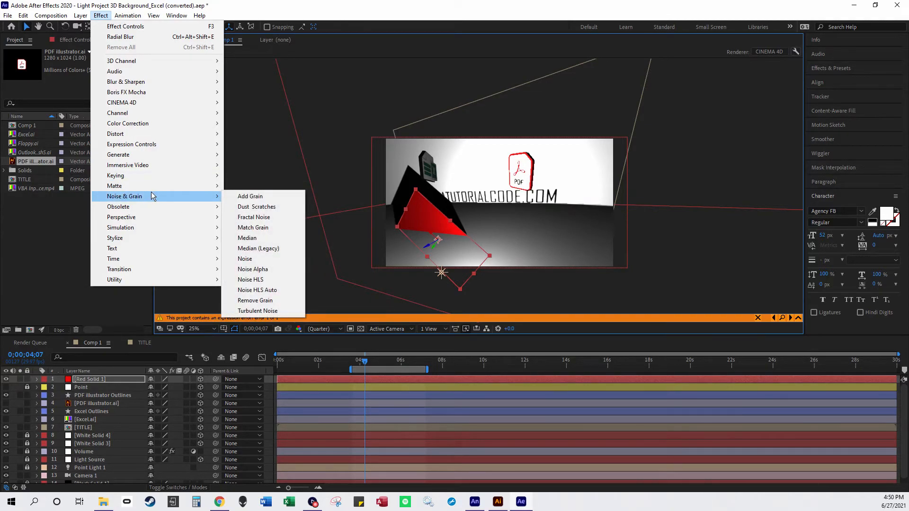
mouse_move(154, 220)
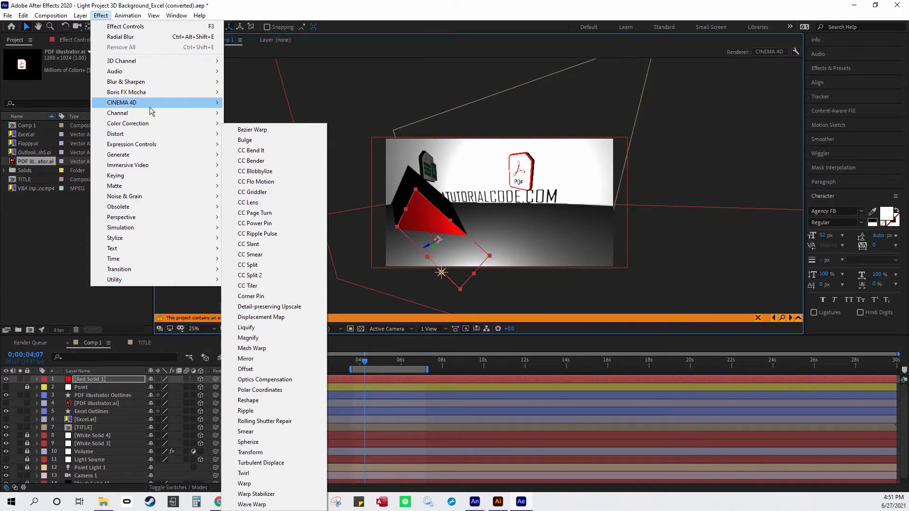
mouse_move(150, 107)
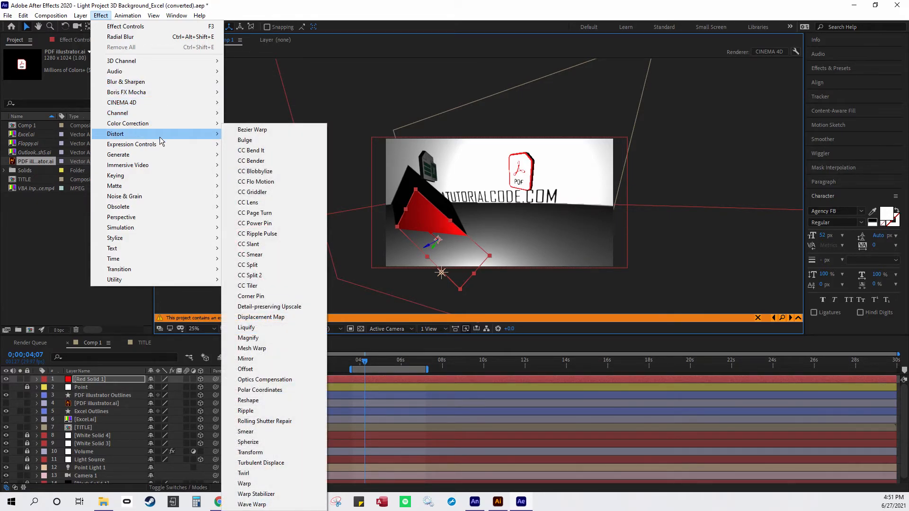
mouse_move(162, 155)
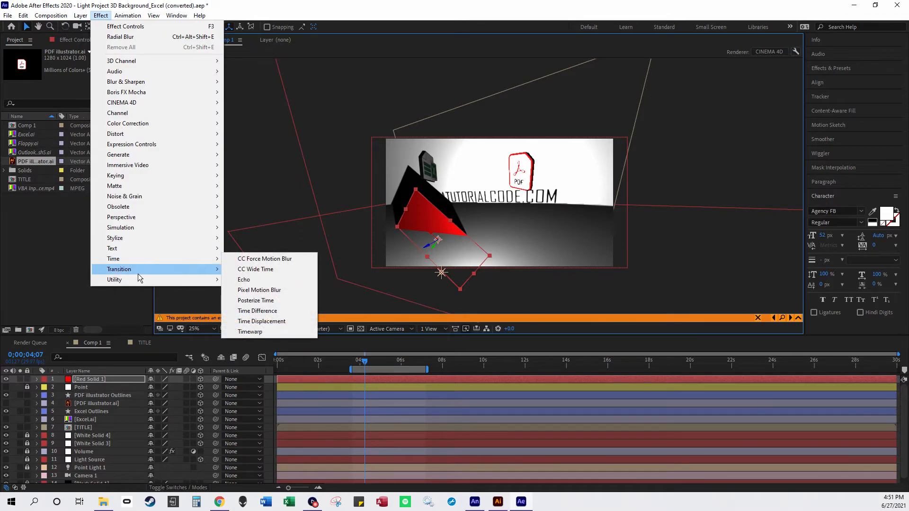
left_click(291, 177)
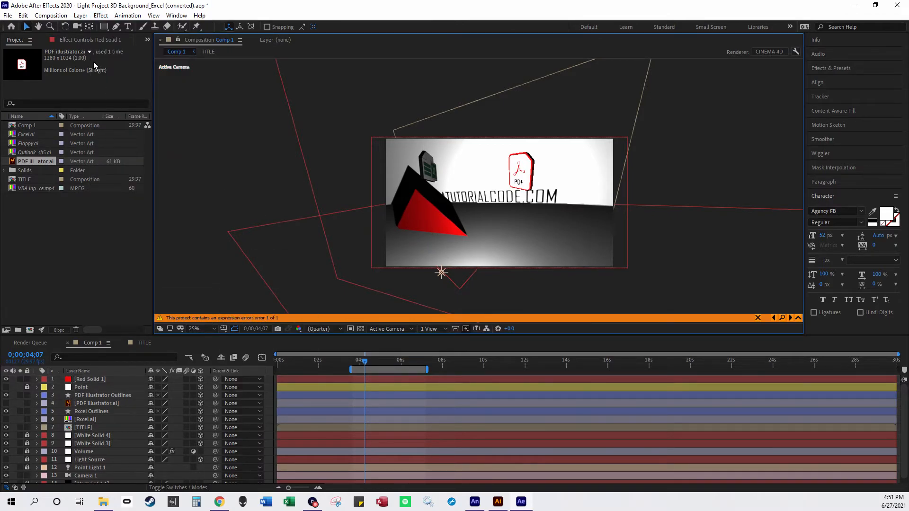
Step: Create a text layer with a paragraph box left of the composition frame containing "text layuer"
left_click(81, 16)
mouse_move(142, 26)
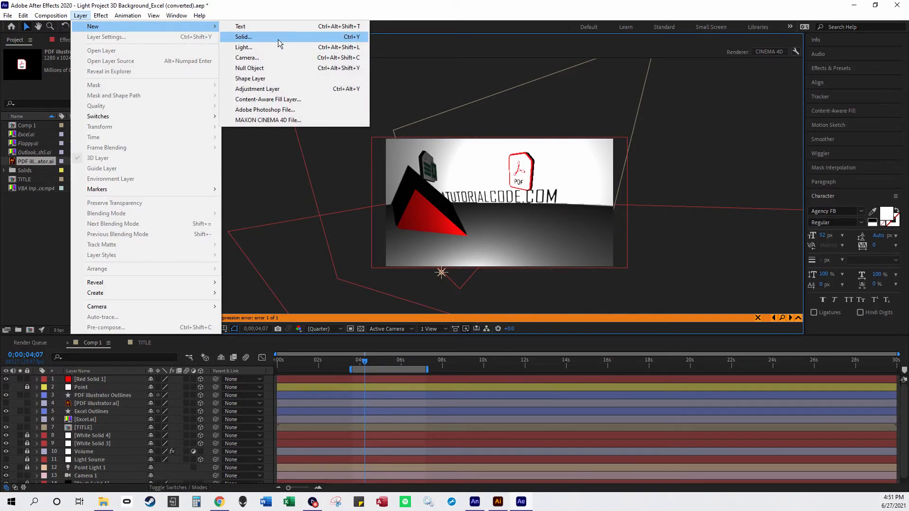
left_click(271, 27)
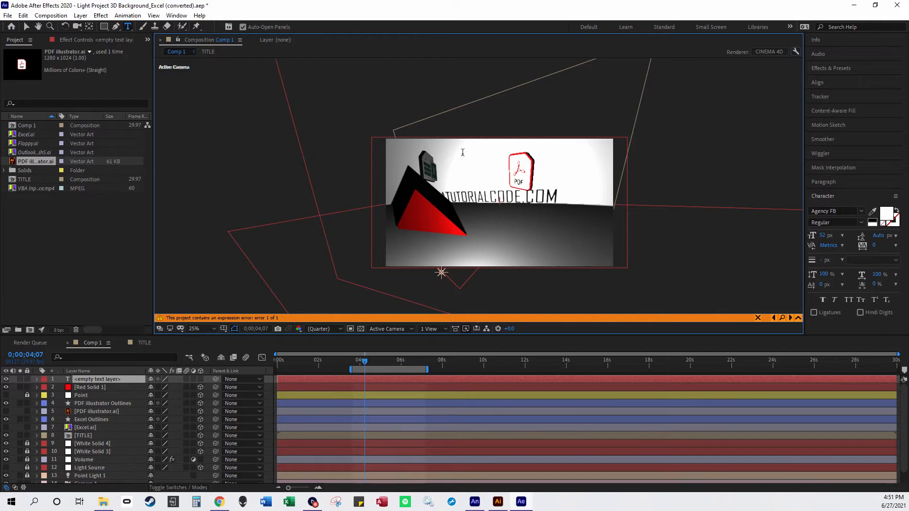
left_click(119, 379)
left_click_drag(236, 165, 378, 236)
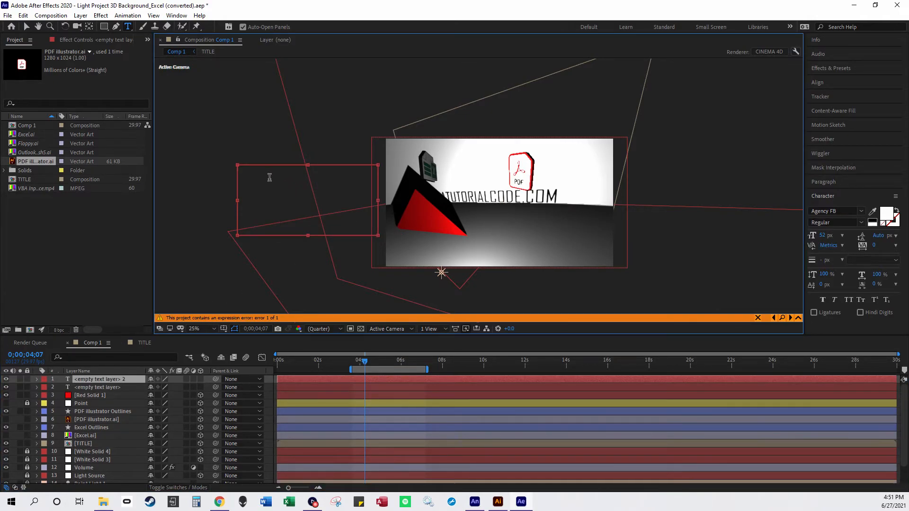
type("text layuer")
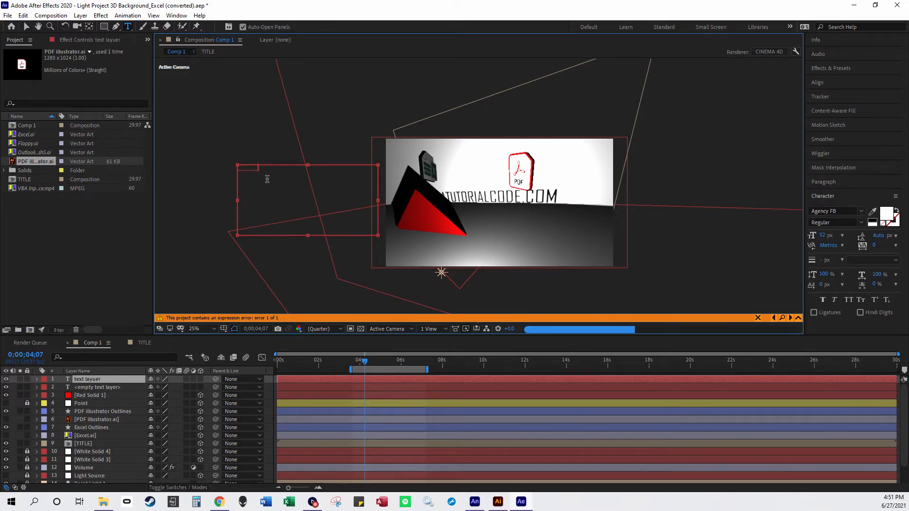
Step: Set the font size of the "text layuer" layer to 125 px
scroll(284, 174, "up", 2)
scroll(473, 283, "down", 1)
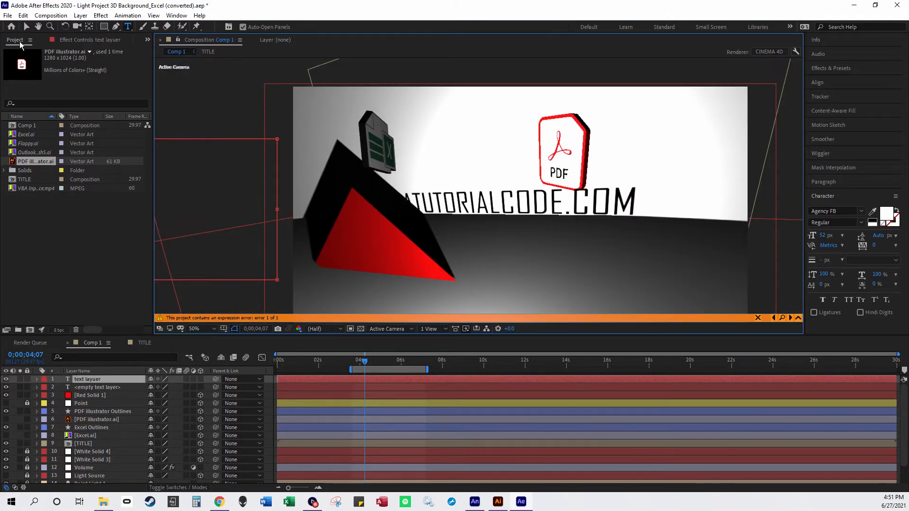
left_click_drag(273, 133, 407, 169)
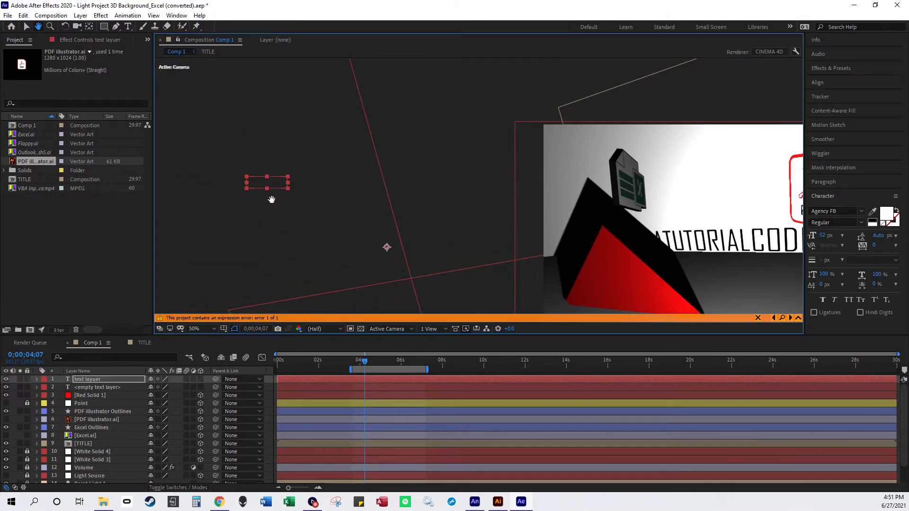
scroll(345, 199, "up", 4)
left_click_drag(305, 200, 499, 223)
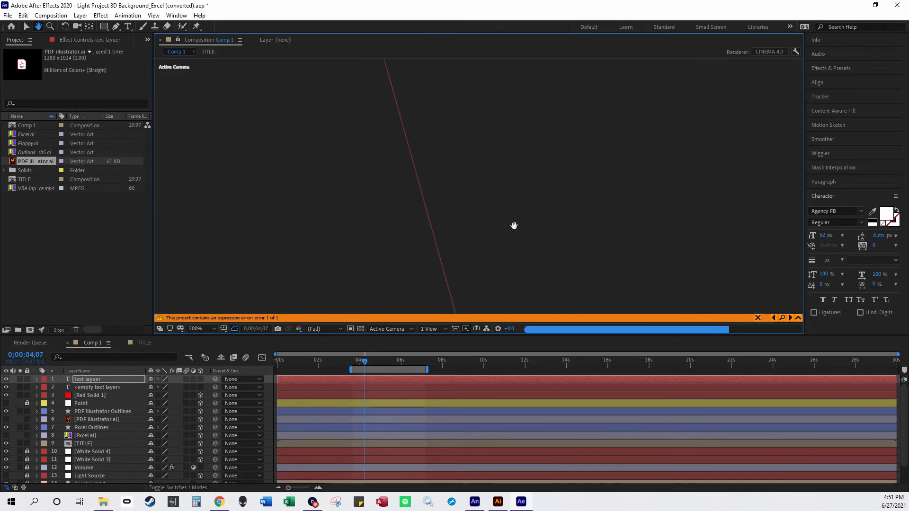
left_click_drag(438, 207, 546, 215)
left_click(128, 26)
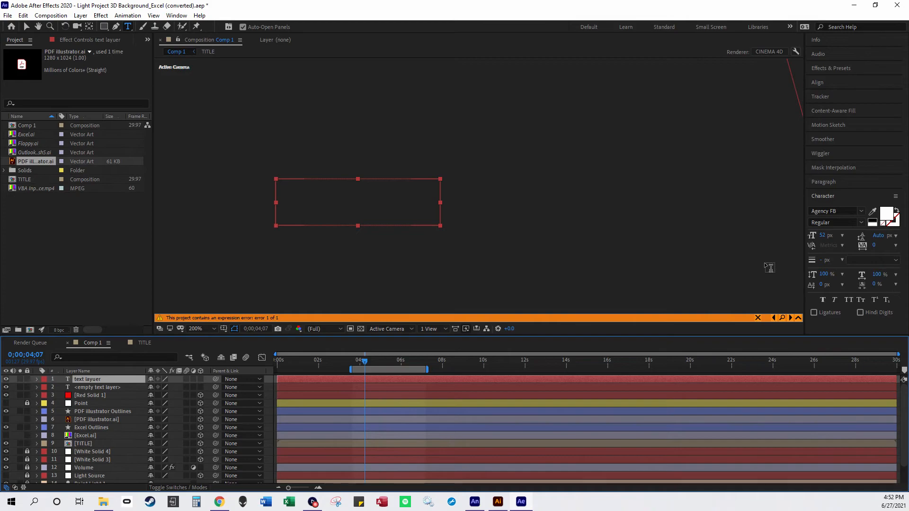
left_click_drag(826, 236, 862, 243)
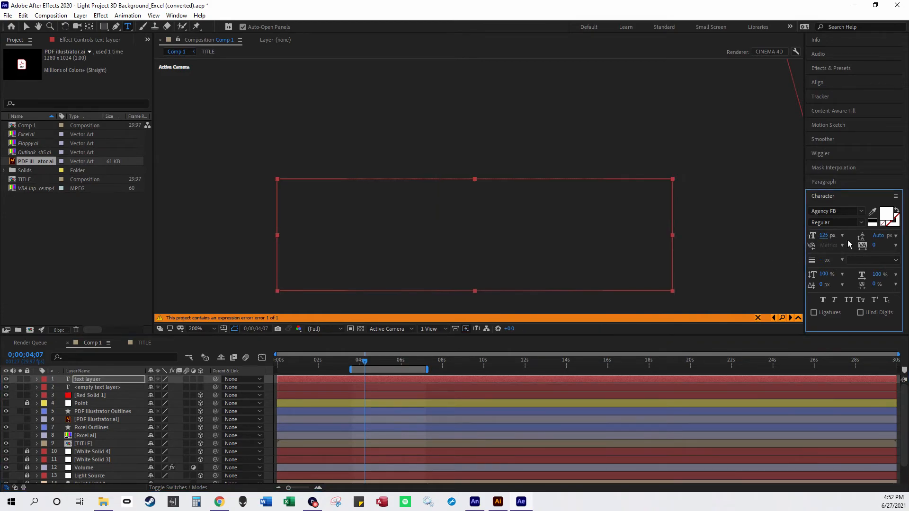
Step: Move the "text layuer" text inside the composition frame, onto the dark floor below the title
scroll(601, 210, "down", 3)
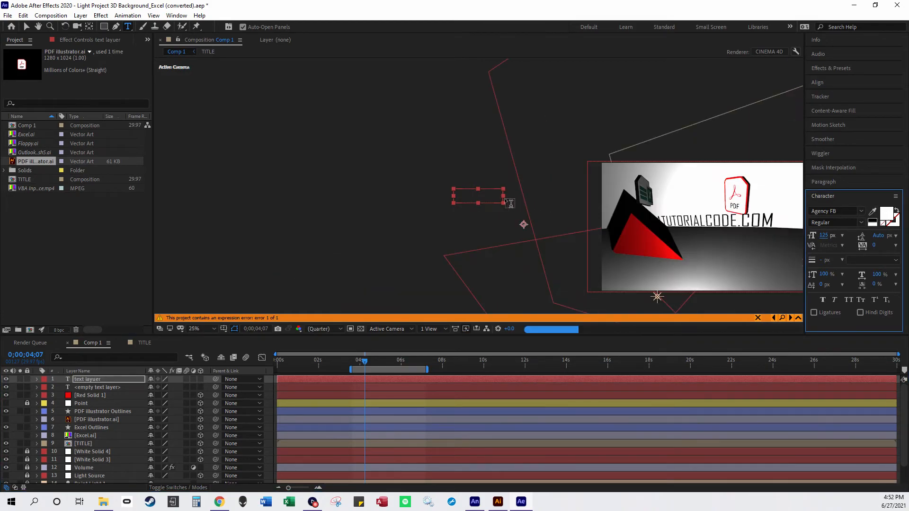
left_click(26, 27)
left_click_drag(475, 199, 717, 247)
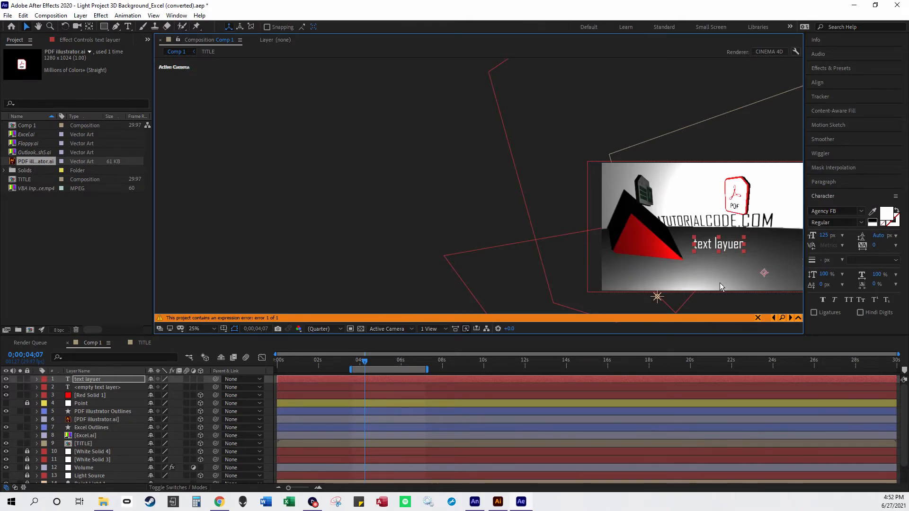
Step: Set the "text layuer" text to a 178 px font size, 59 px leading and 163% horizontal scale
left_click(128, 27)
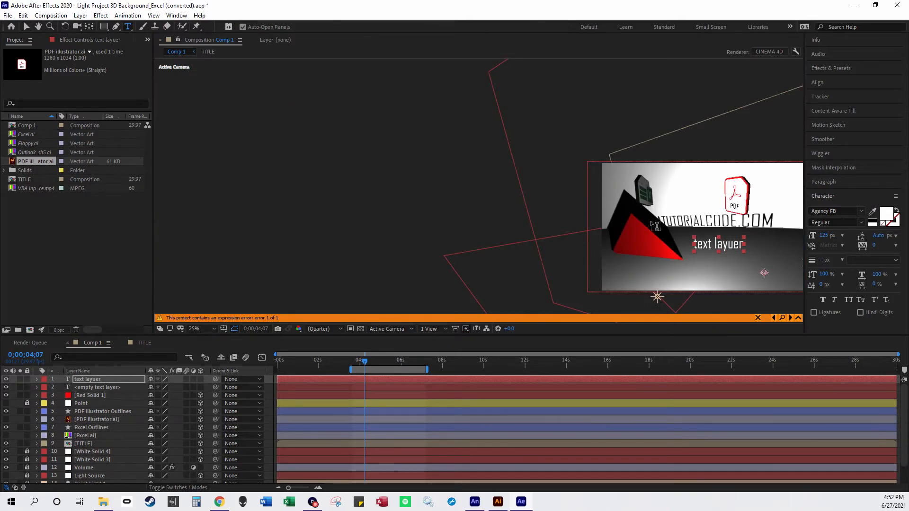
left_click(694, 245)
left_click_drag(759, 252, 694, 245)
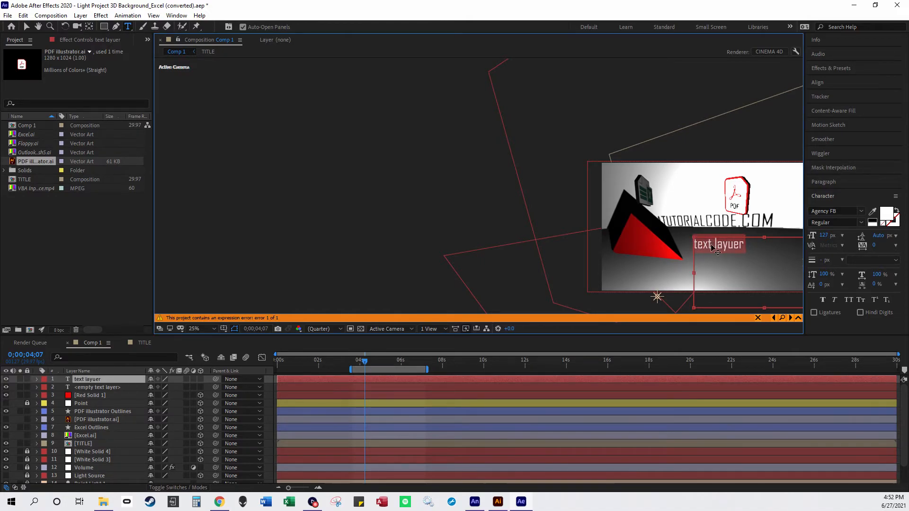
left_click_drag(823, 235, 826, 236)
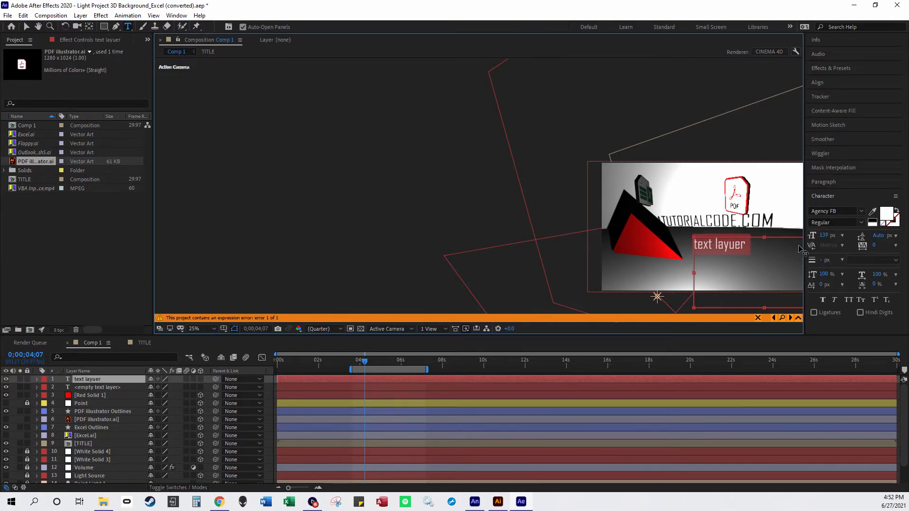
left_click_drag(824, 235, 883, 236)
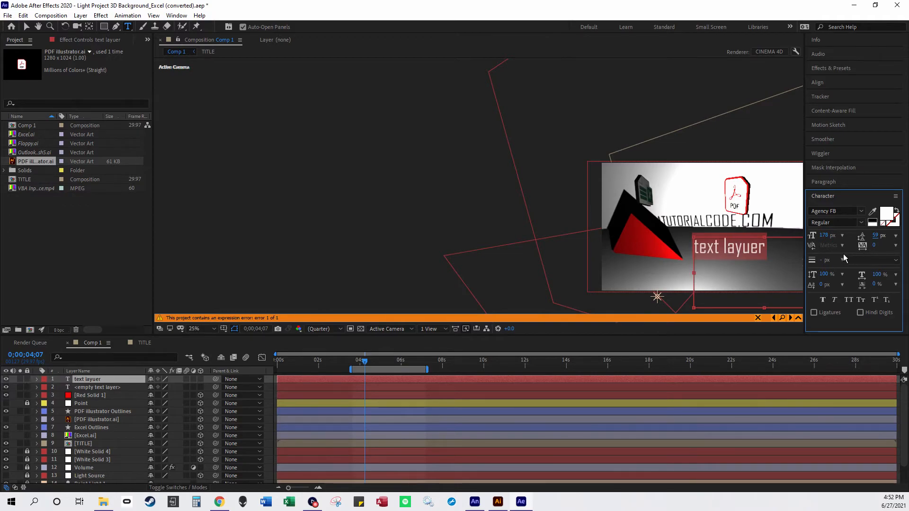
left_click_drag(876, 280, 905, 279)
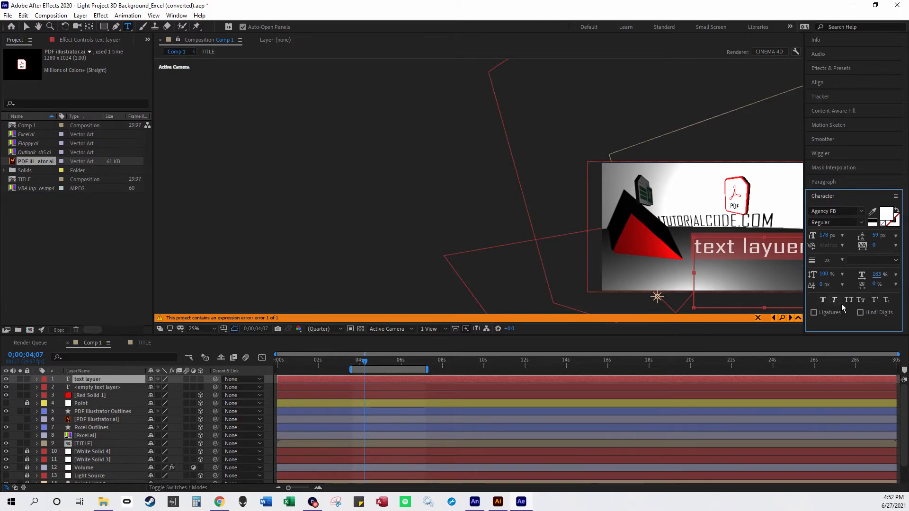
Step: Change the font of the "text layuer" text to Baskerville Old Face
left_click(860, 211)
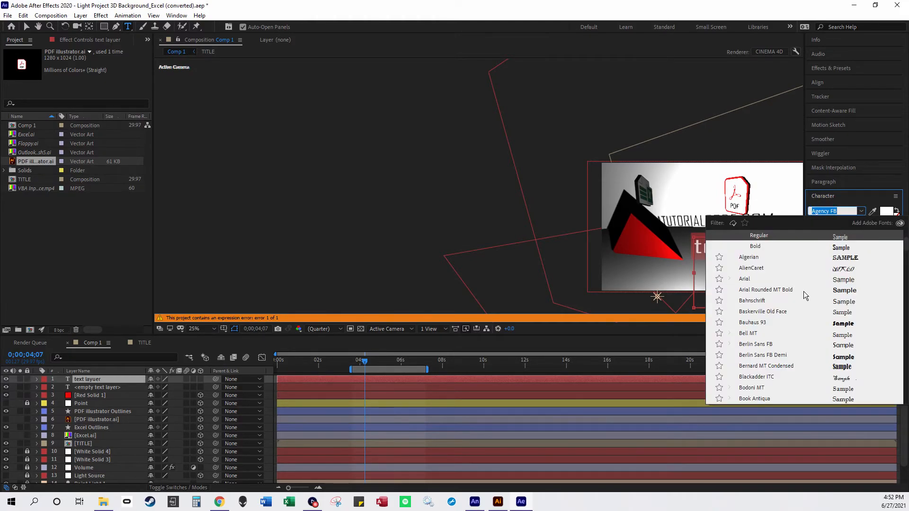
scroll(768, 269, "up", 1)
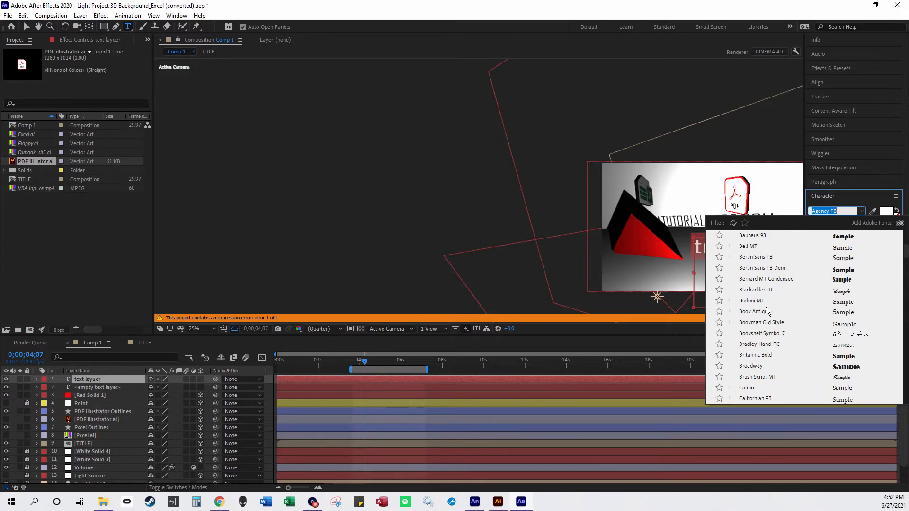
scroll(768, 310, "up", 1)
left_click(762, 247)
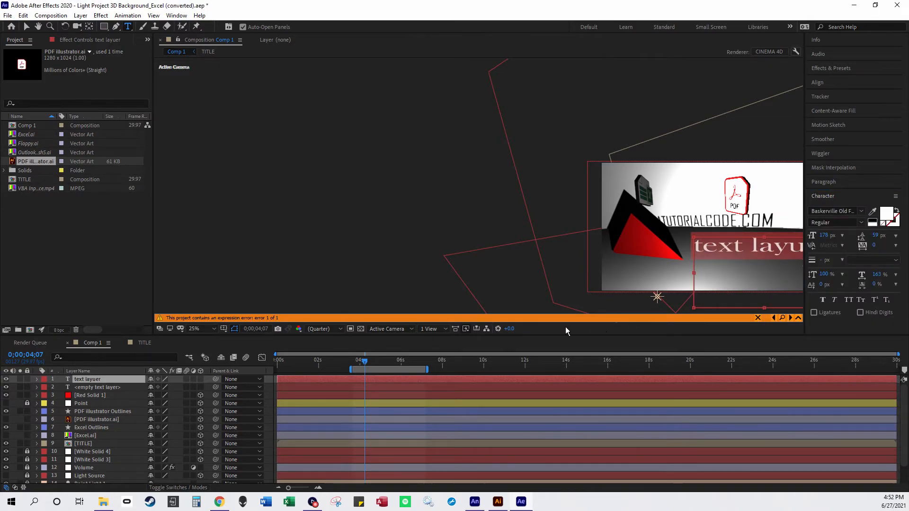
Step: Add a spot light with 172% intensity, a 90° cone angle and 50% cone feather to the composition
left_click(38, 26)
left_click_drag(569, 166, 240, 127)
left_click(80, 15)
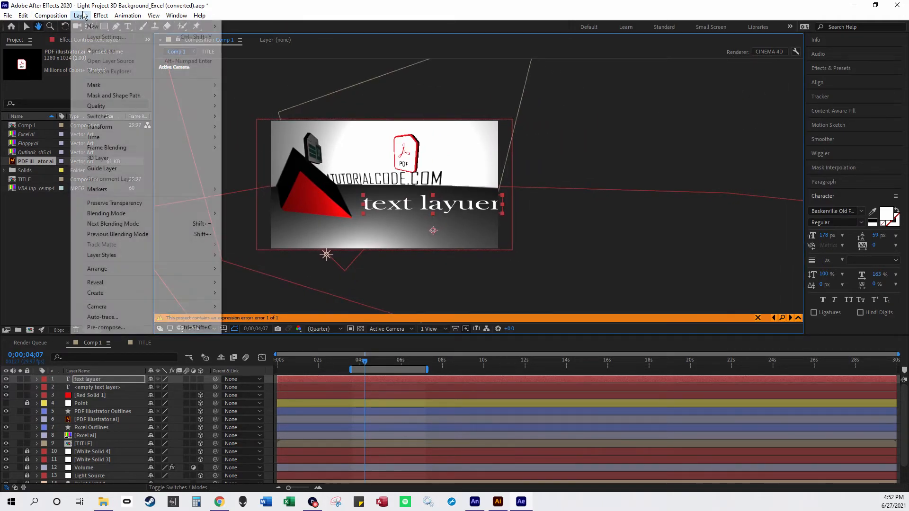
mouse_move(93, 28)
left_click(258, 49)
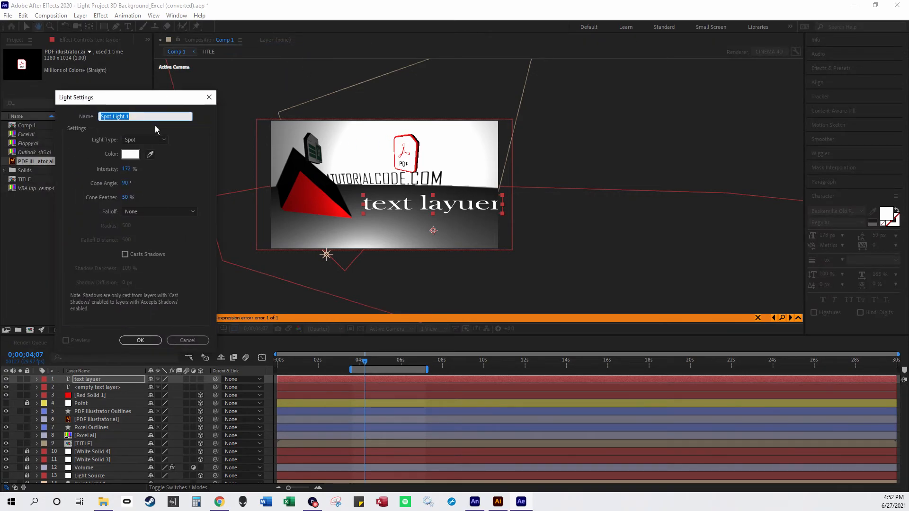
left_click(162, 140)
left_click(191, 245)
left_click(146, 344)
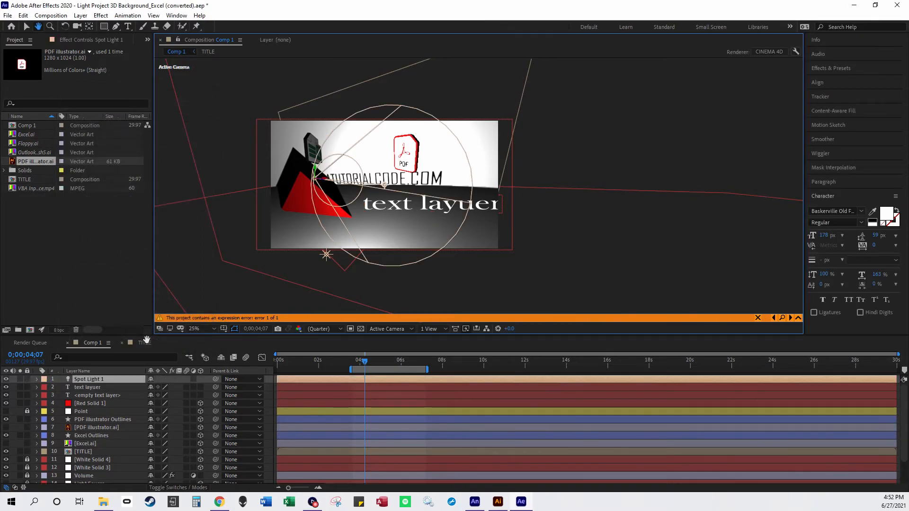
Step: Move the spot light down onto the floor area near the start of the "text layuer" text
left_click(26, 26)
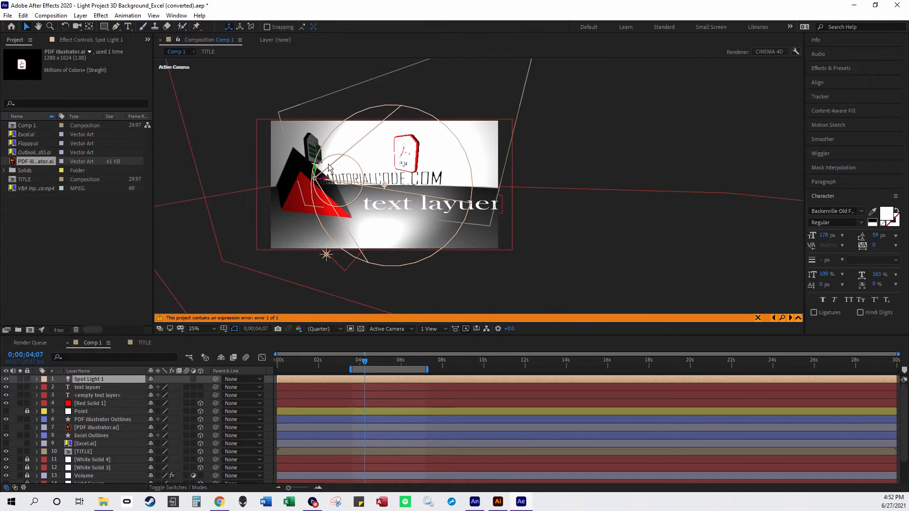
left_click_drag(324, 181, 392, 194)
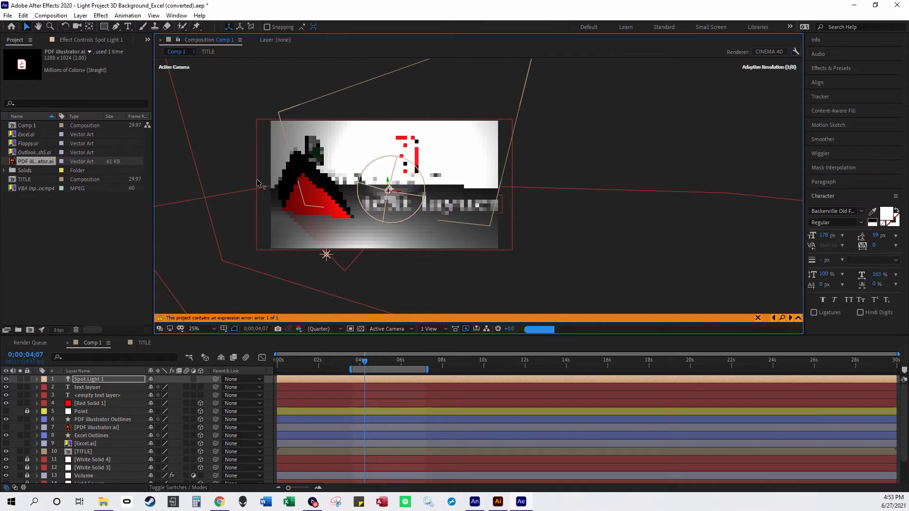
left_click_drag(334, 187, 325, 236)
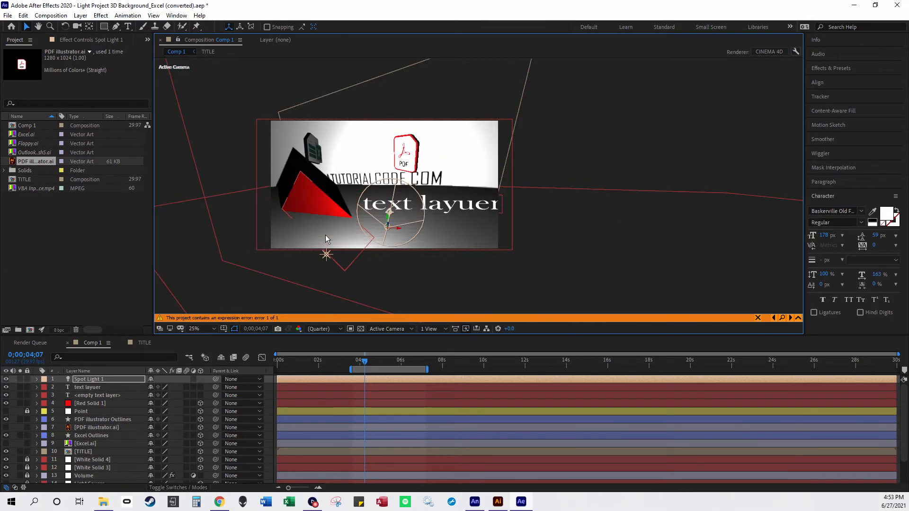
Step: Rotate the spot light so its cone points toward the red solid, and deselect it
left_click(64, 26)
double_click(388, 220)
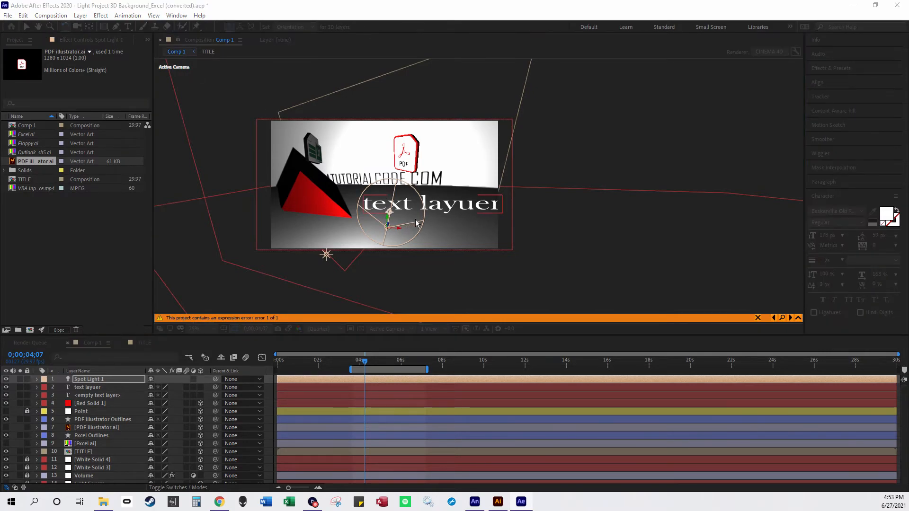
key("Escape")
mouse_move(399, 228)
left_mouse_down()
mouse_move(419, 225)
mouse_move(372, 221)
mouse_move(391, 234)
left_mouse_up()
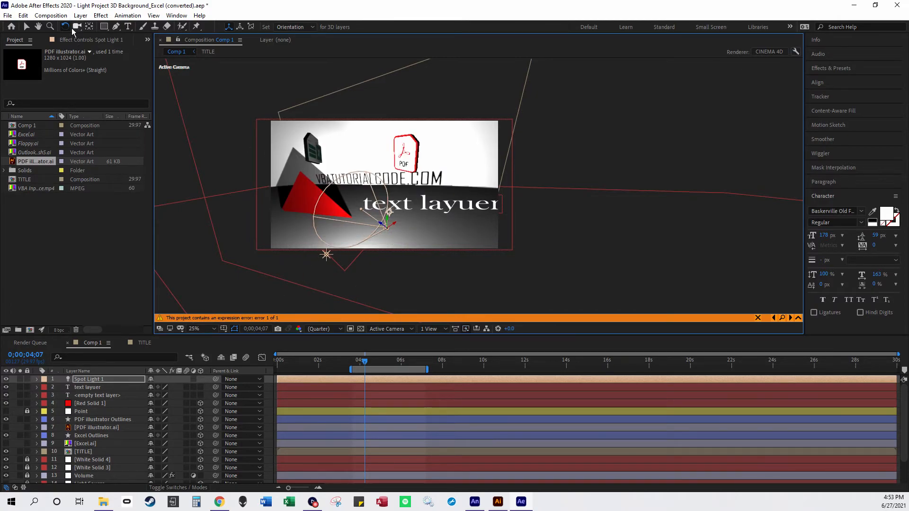
left_click(26, 28)
left_click(569, 200)
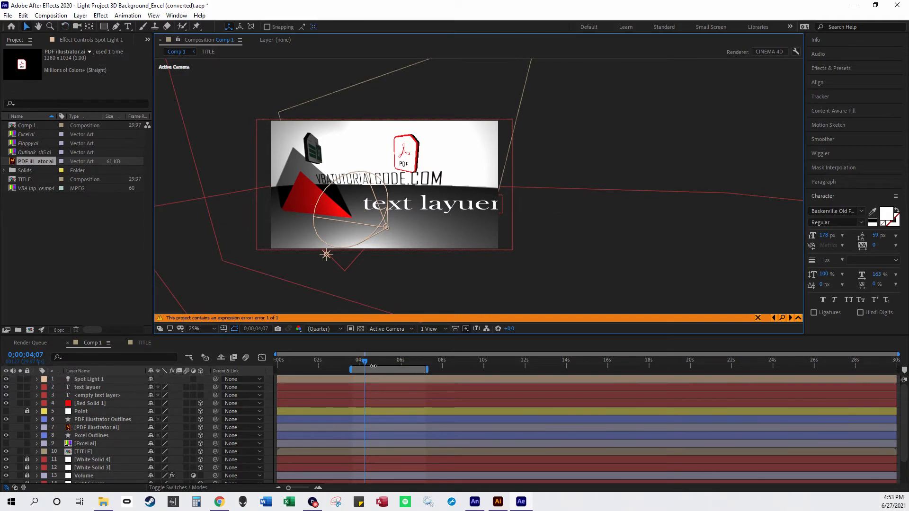
Step: Set the current time to 0;00;03;17 and add Comp 1 to the render queue
left_click(351, 363)
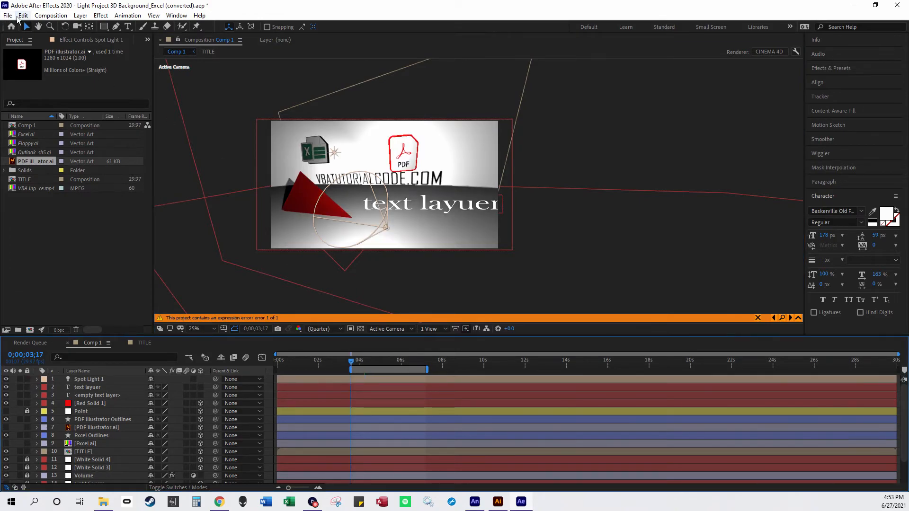
left_click(15, 19)
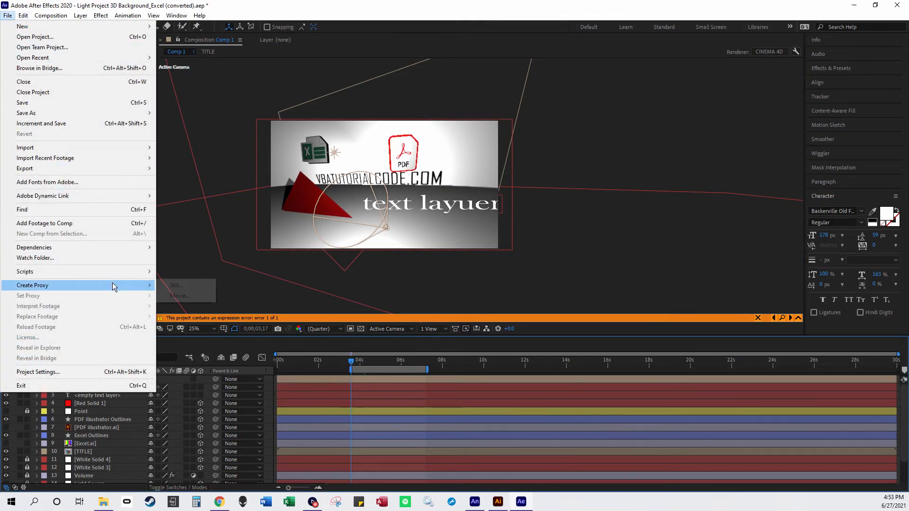
mouse_move(51, 15)
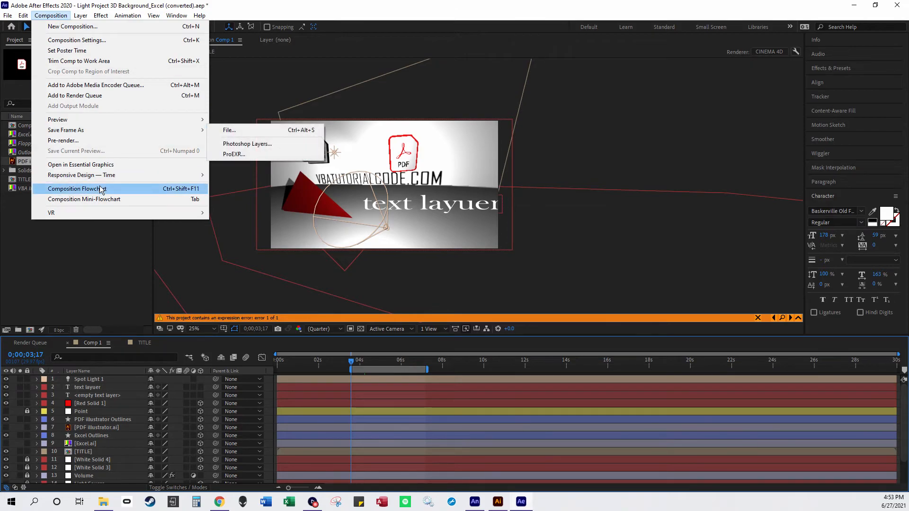
left_click(152, 95)
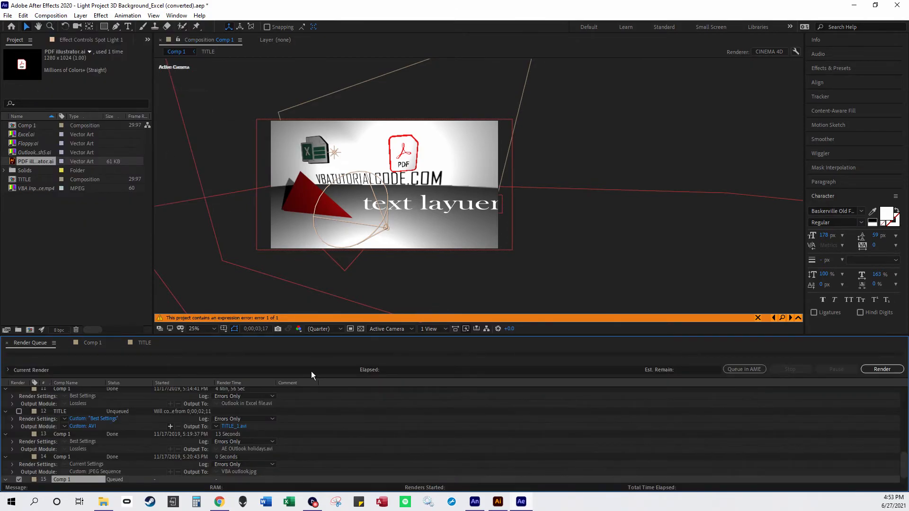
scroll(210, 429, "down", 1)
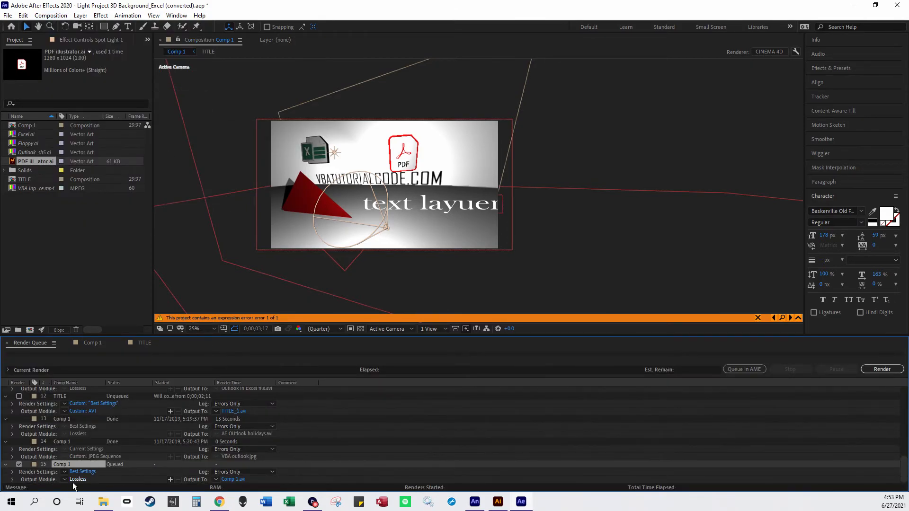
Step: Review the output destination and available output formats of the queued Comp 1 render, leaving both unchanged
left_click(239, 480)
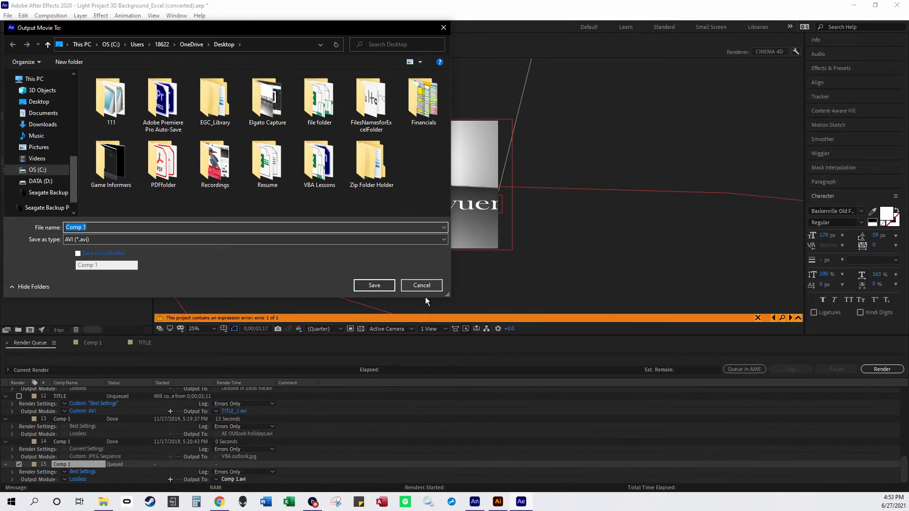
left_click(427, 286)
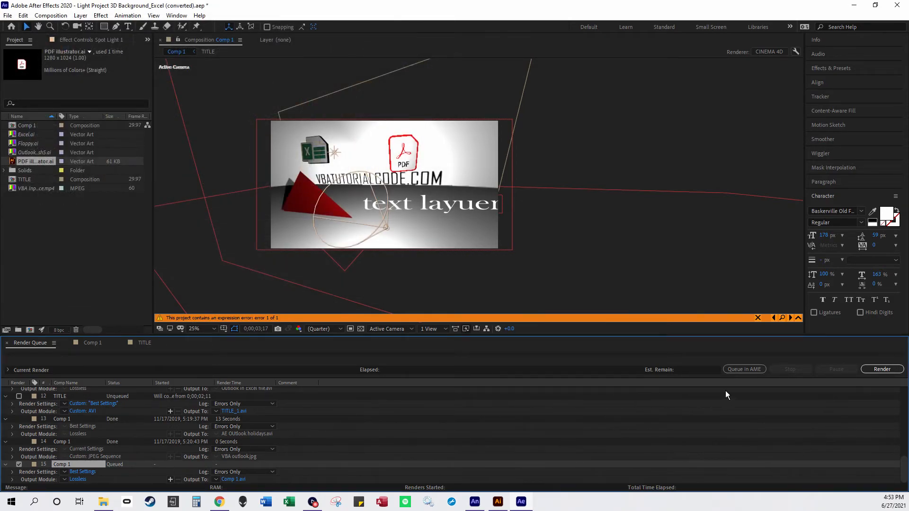
left_click(78, 480)
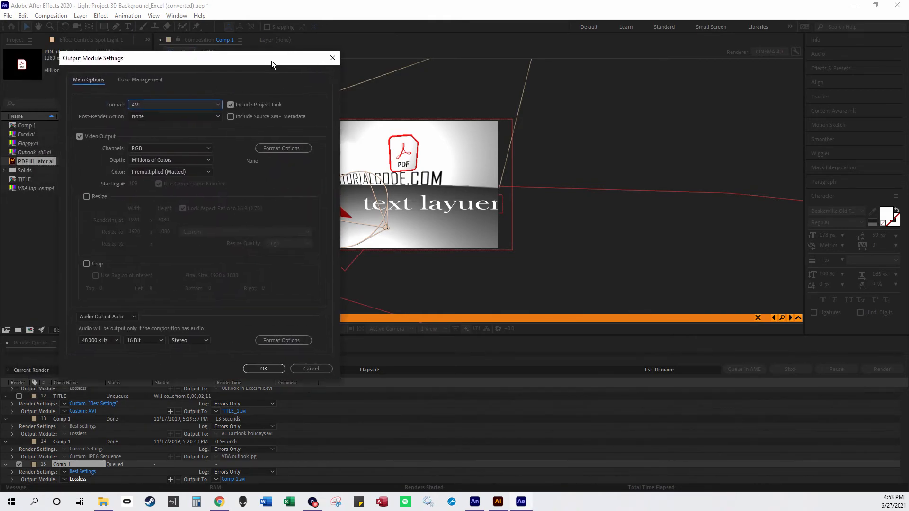
left_click(253, 119)
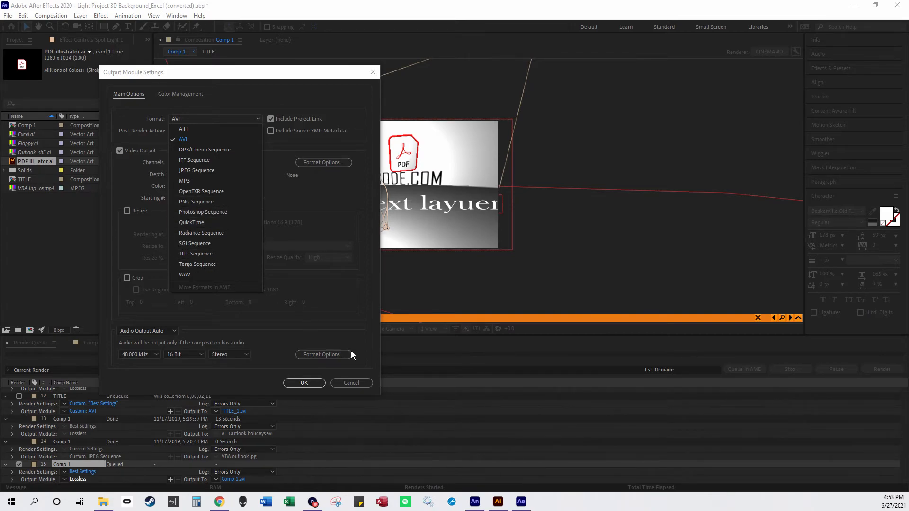
left_click(365, 383)
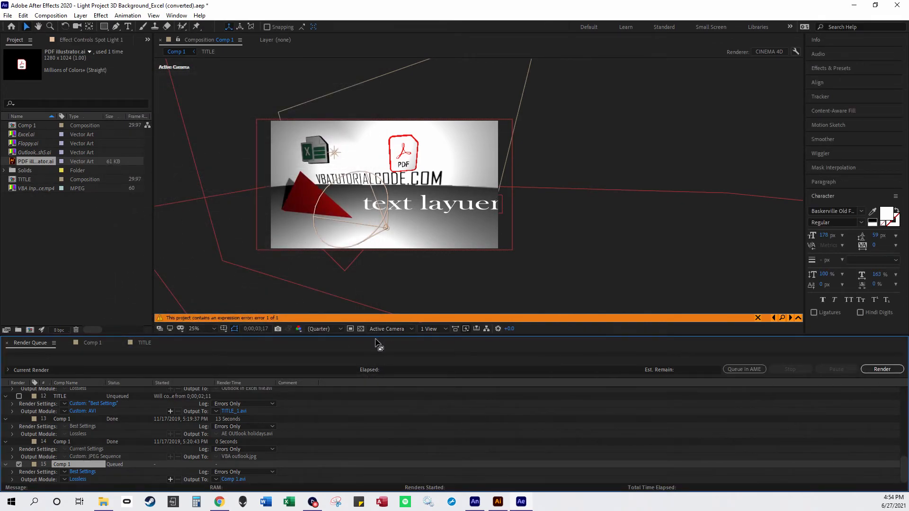
Step: Start rendering the queued Comp 1 with the Best Settings and Lossless output to Comp 1.avi
left_click(881, 369)
left_click(493, 262)
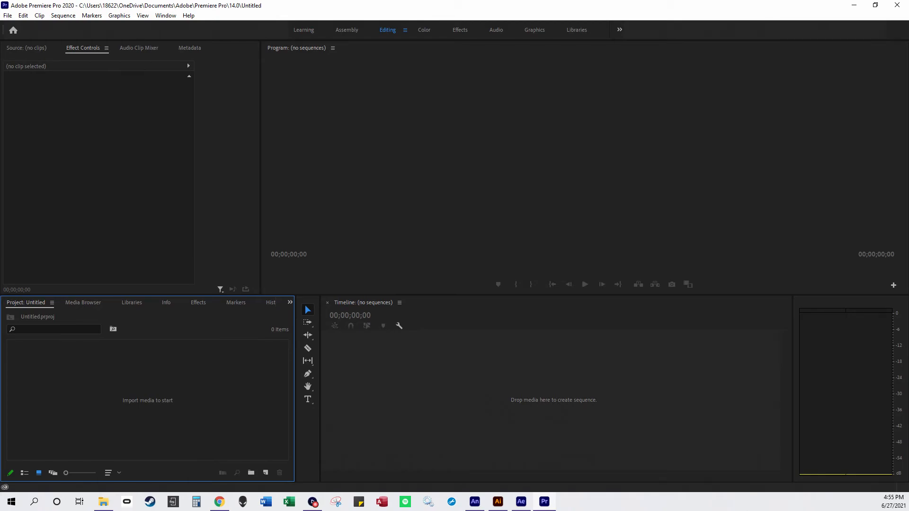
Step: Move the Premiere Pro window off to another screen and return to the After Effects render
left_click_drag(497, 8, 496, 0)
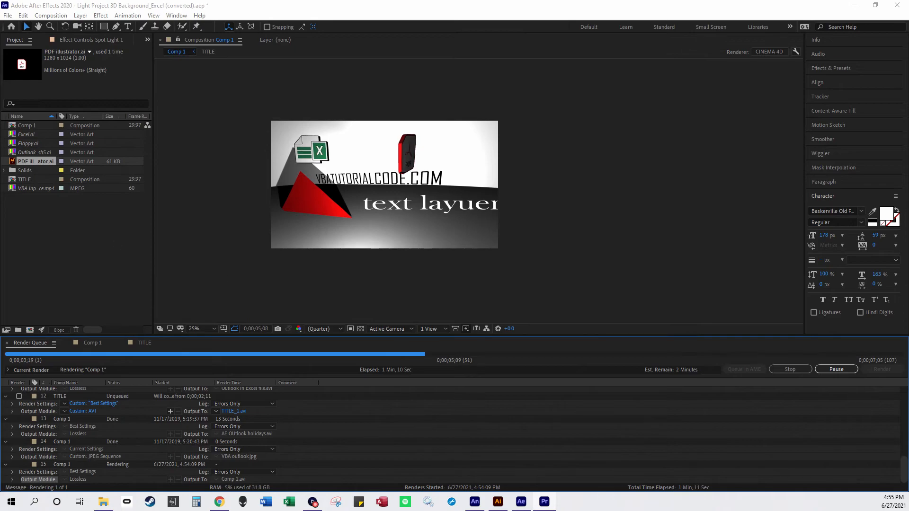
left_click_drag(326, 0, 327, 122)
double_click(326, 122)
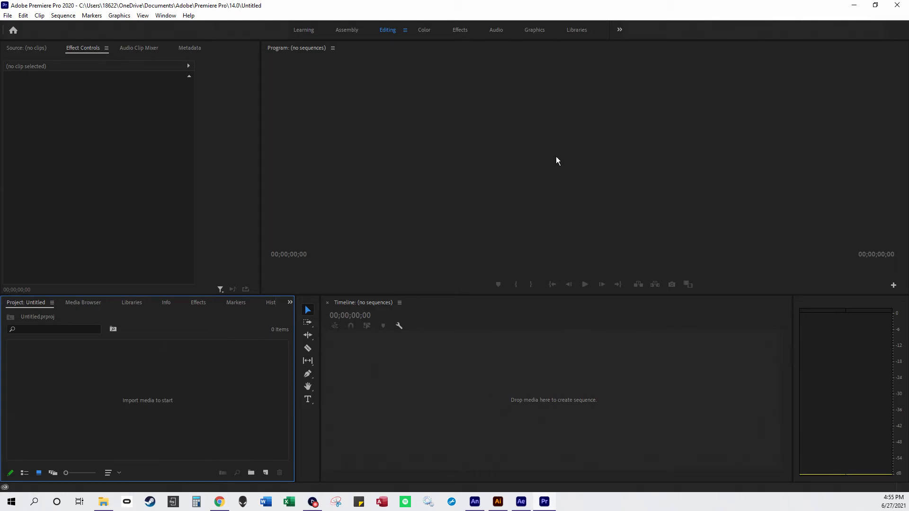
left_click_drag(544, 10, 0, 49)
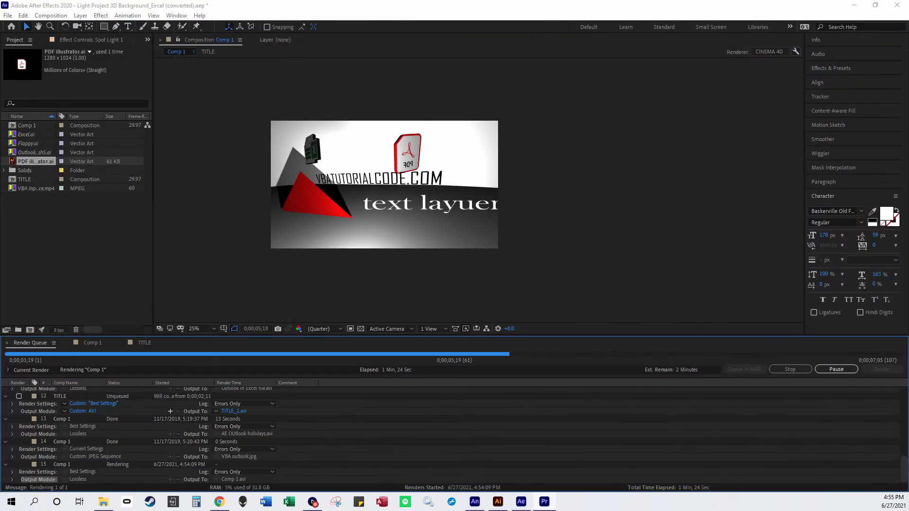
left_click_drag(0, 87, 0, 152)
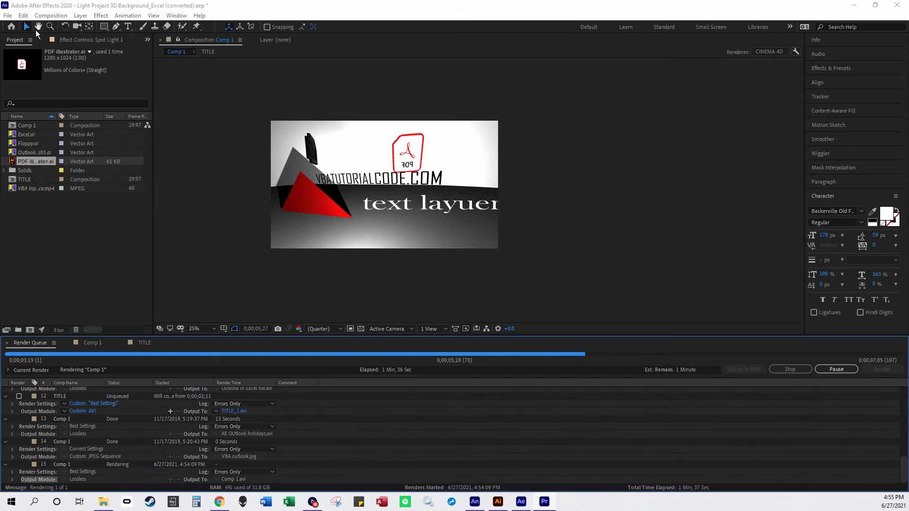
left_click(50, 15)
mouse_move(81, 15)
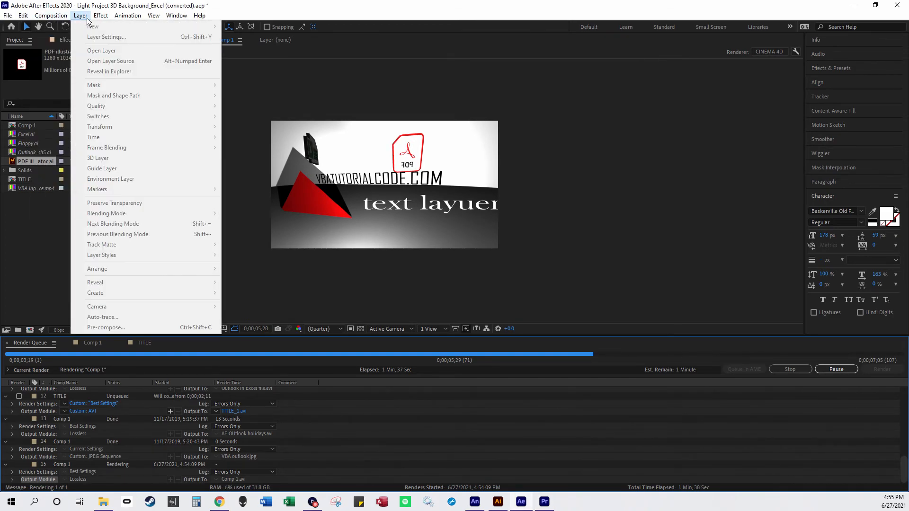
mouse_move(118, 17)
mouse_move(149, 16)
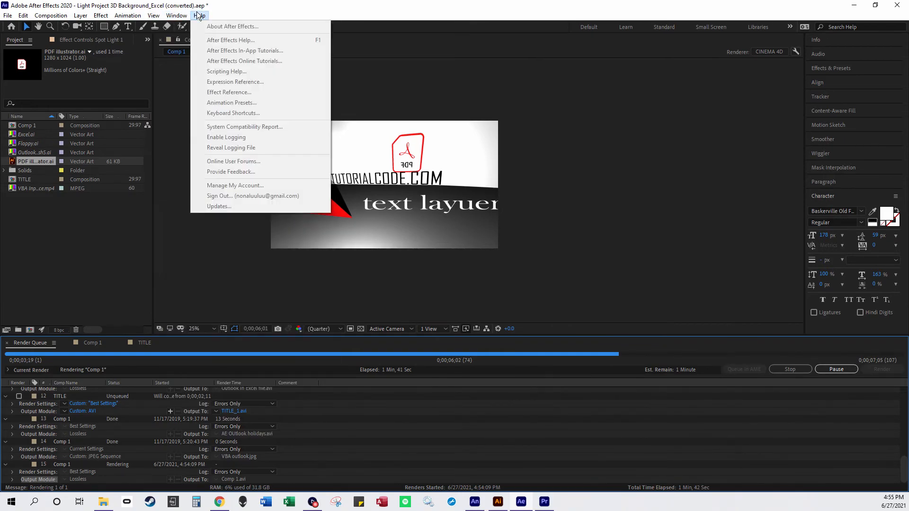
mouse_move(19, 19)
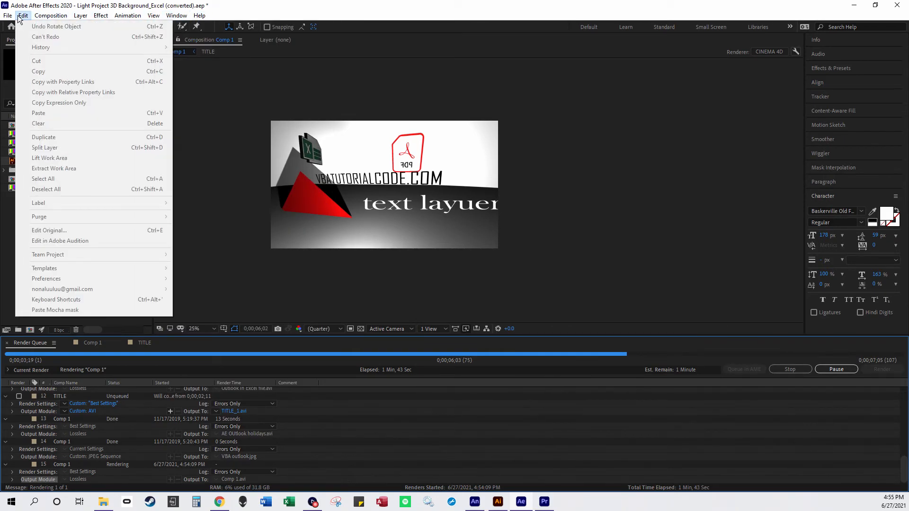
left_click(23, 16)
left_click(51, 16)
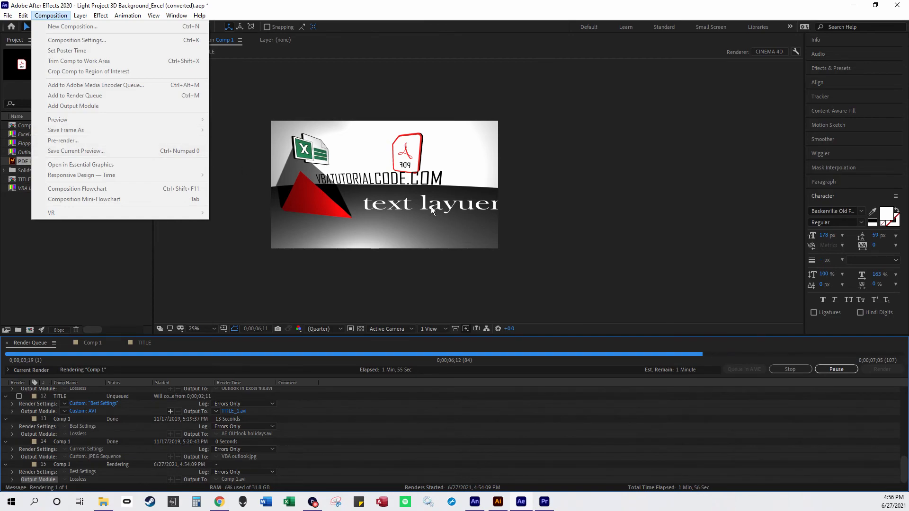
left_click(289, 112)
left_click(51, 14)
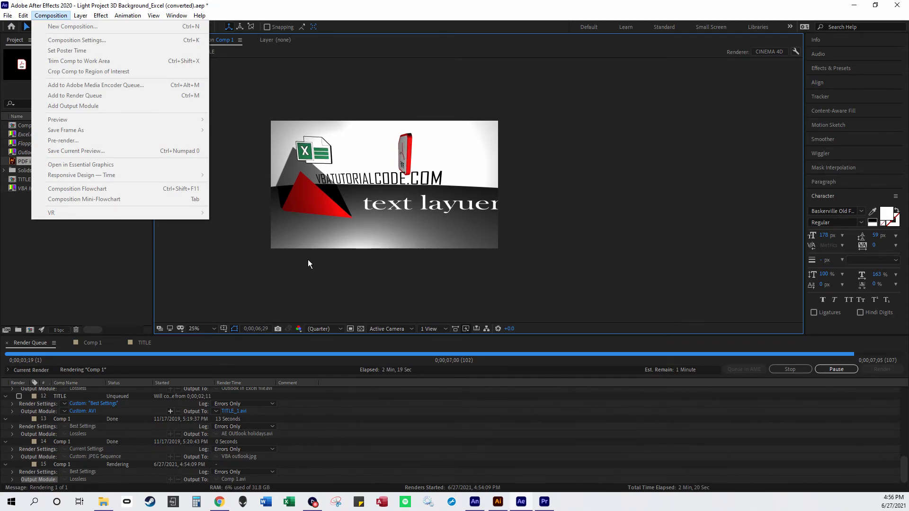
left_click(335, 272)
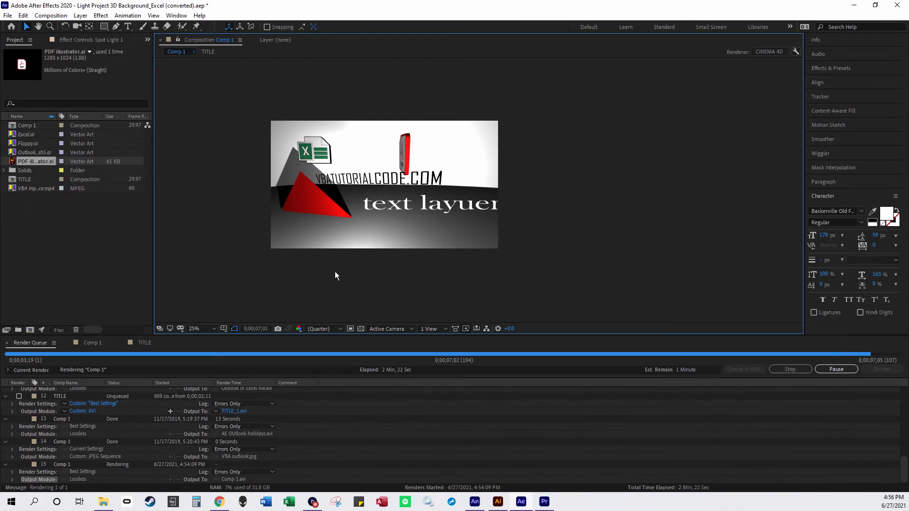
Step: Switch to Premiere Pro, import the rendered Comp 1.avi and place it on V1 of a new sequence
left_click(93, 343)
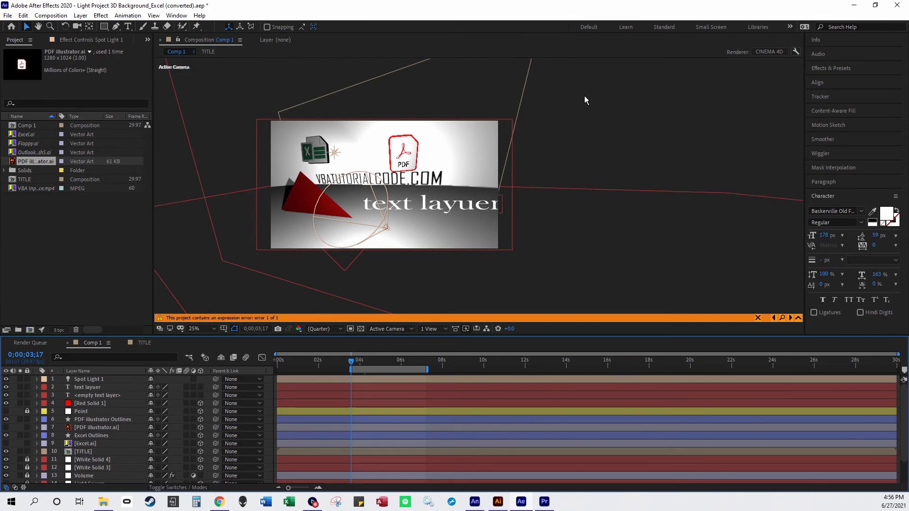
key("alt+Tab")
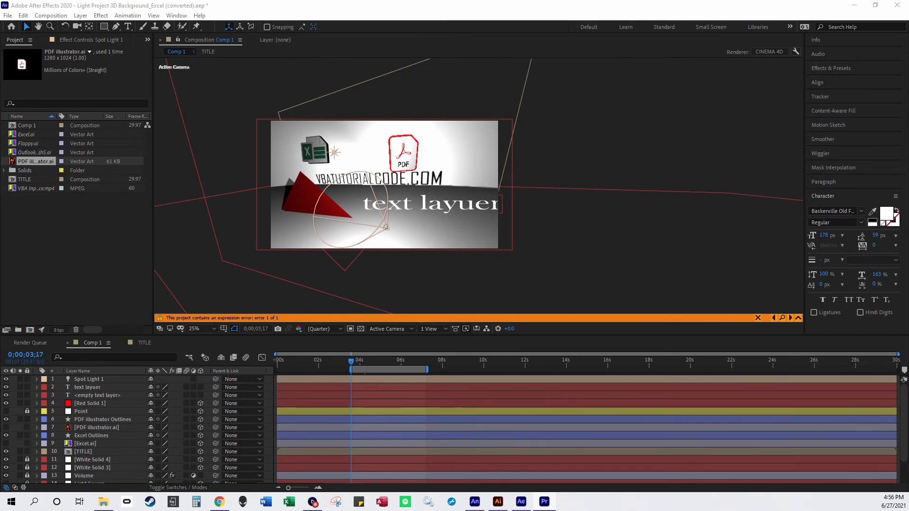
left_click_drag(0, 129, 211, 129)
double_click(211, 130)
left_click_drag(73, 366, 379, 363)
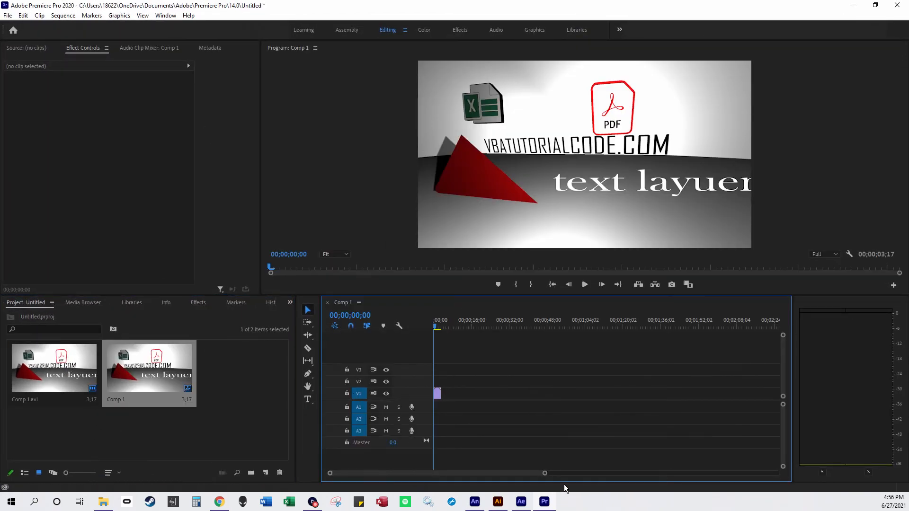
left_click_drag(544, 475, 462, 476)
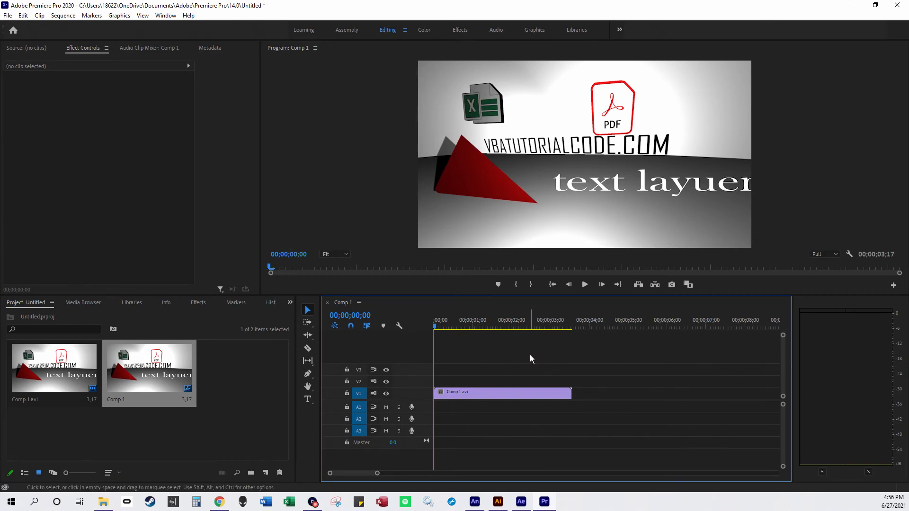
Step: Split the Comp 1.avi clip on V1 into three pieces with cuts near 1 second and 2.3 seconds
left_click(307, 348)
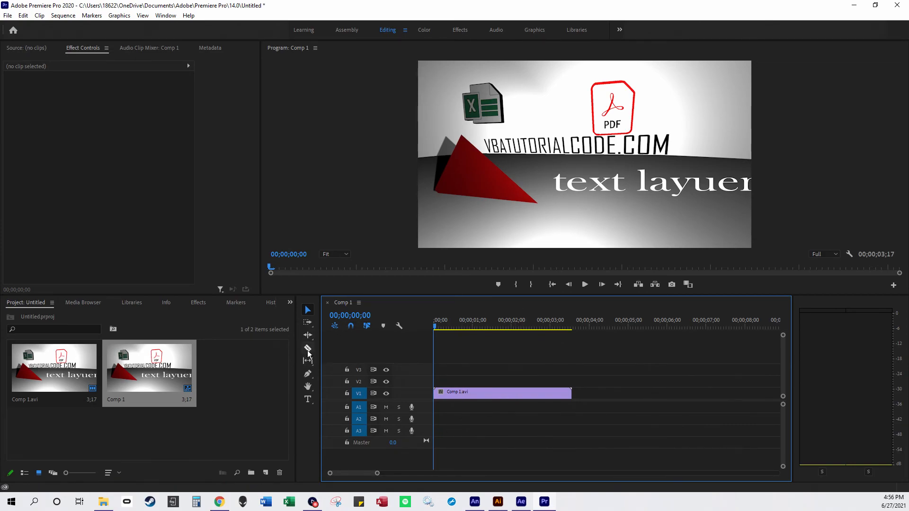
left_click(469, 393)
left_click(525, 393)
key("v")
Step: Stagger the pieces across tracks, moving the middle one to V2 and the last one to V3 at their original times
left_click_drag(534, 393, 594, 396)
left_click_drag(499, 394, 543, 384)
left_click_drag(604, 389, 600, 370)
left_click_drag(537, 383, 499, 390)
left_click_drag(610, 371, 552, 374)
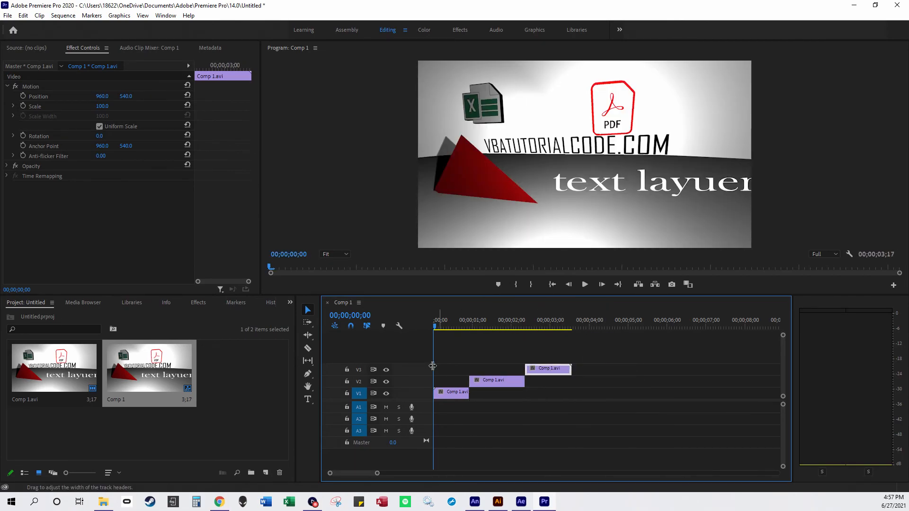
Step: Mark in and out points spanning all three clips in the sequence
key("i")
left_click_drag(563, 324, 437, 331)
key("o")
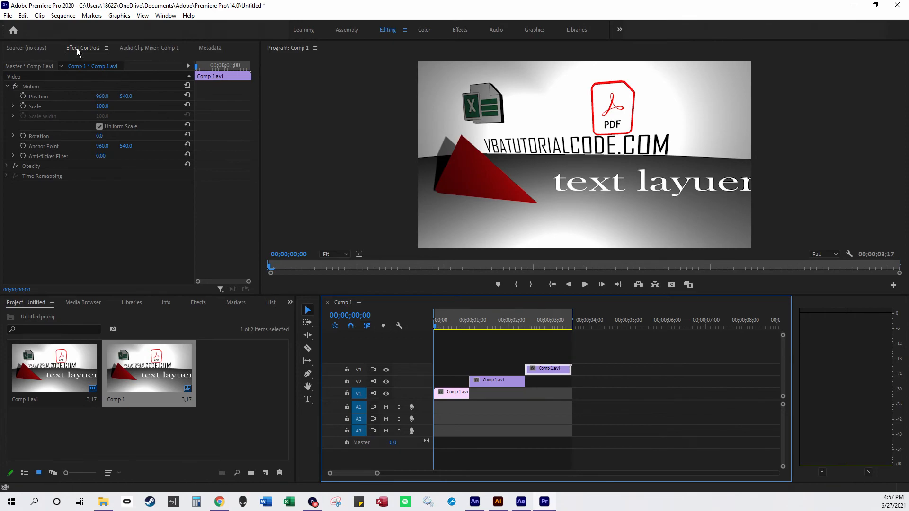
Step: Review the media export settings for the sequence in H.264 format, then close them without exporting
left_click(7, 18)
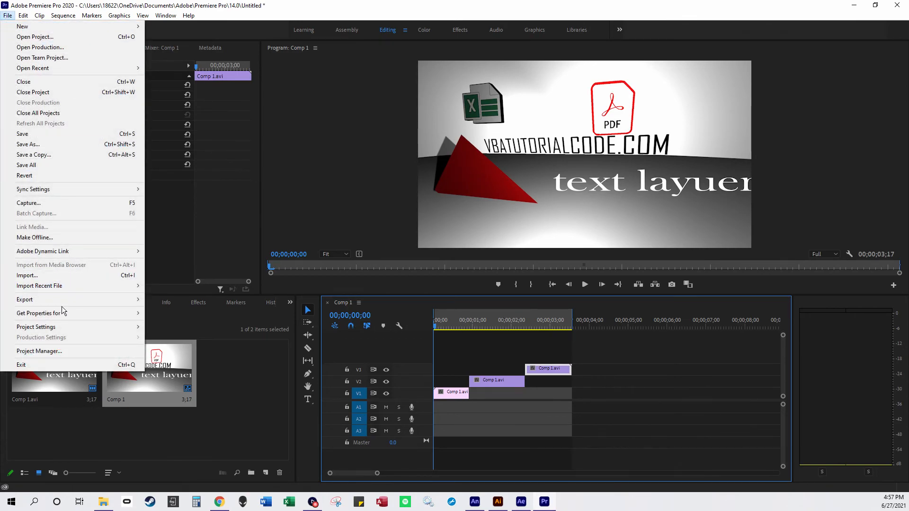
mouse_move(61, 300)
left_click(166, 298)
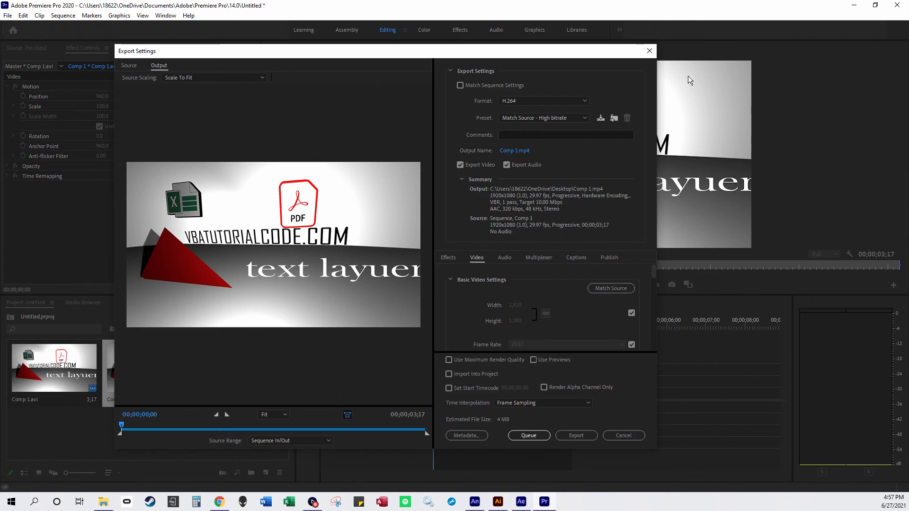
left_click(649, 50)
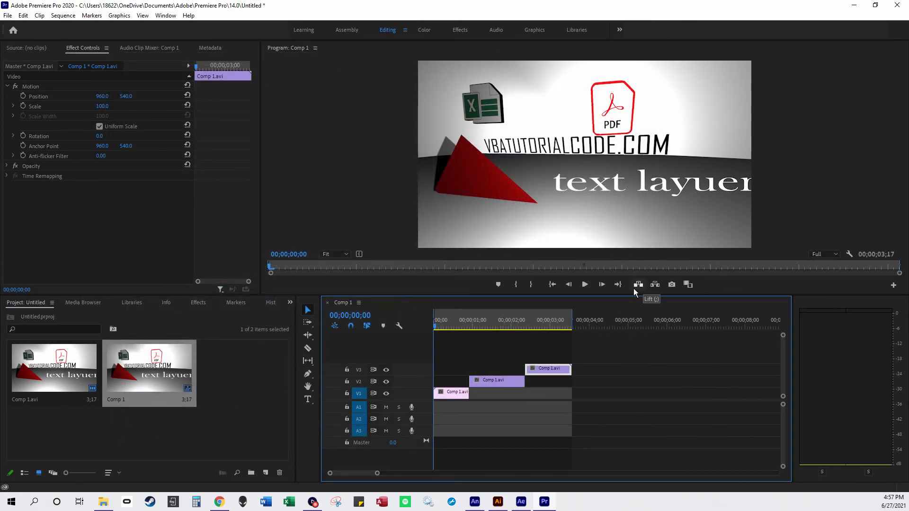
Step: Move the clips on V2 and V3 back onto V1 beside the first clip
left_click_drag(555, 368, 552, 380)
left_click_drag(494, 381, 543, 401)
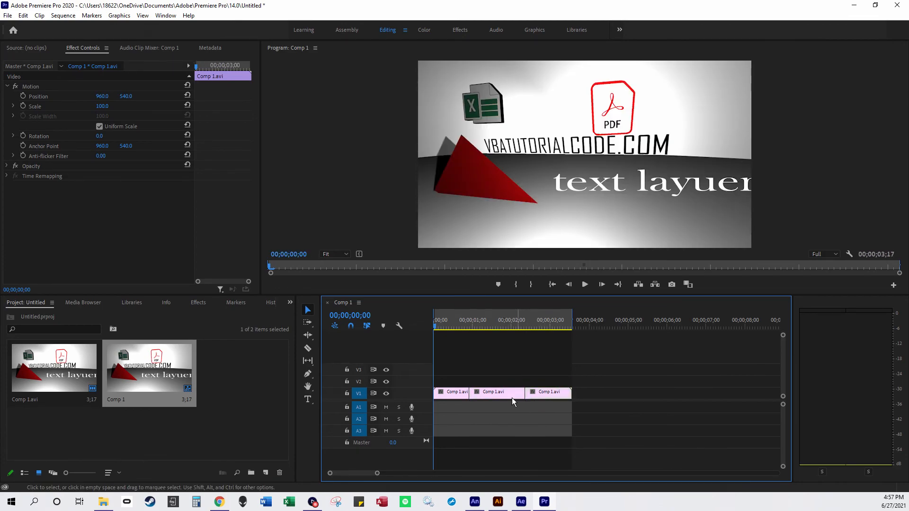
Step: Change the last clip's speed to 200%
left_click(63, 16)
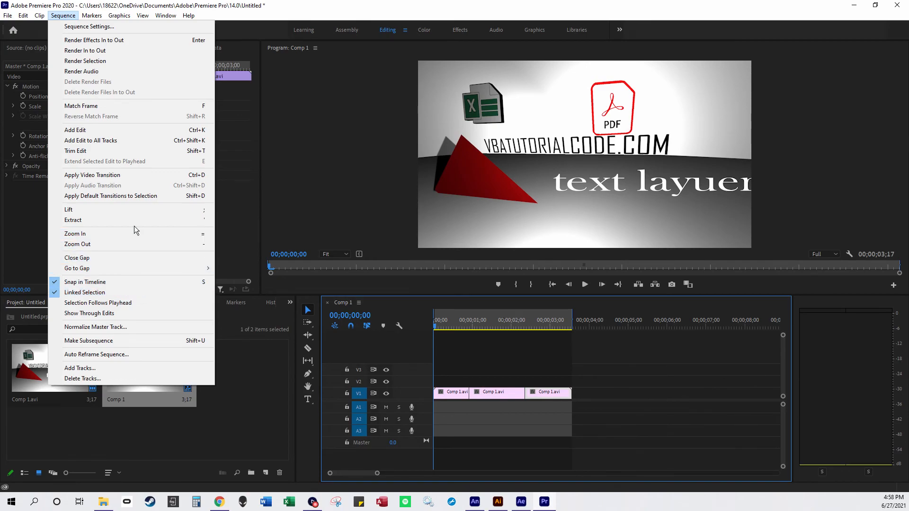
mouse_move(93, 14)
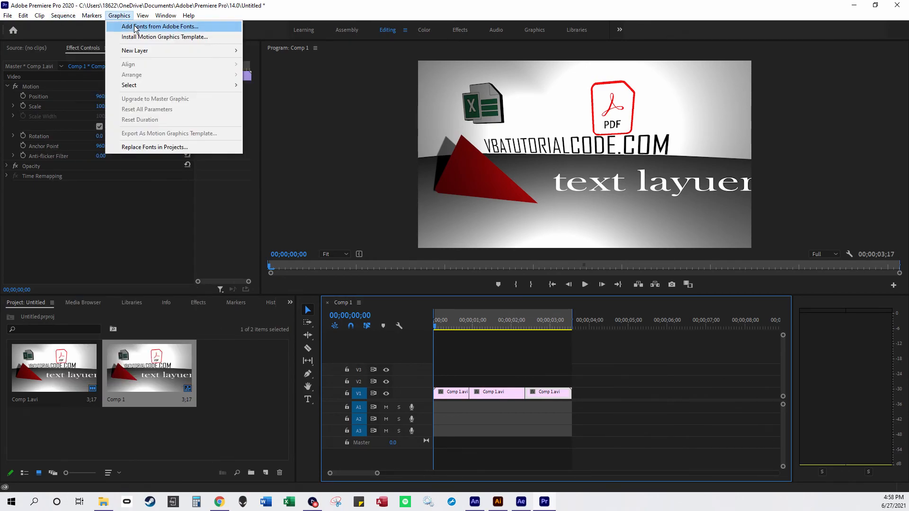
mouse_move(37, 18)
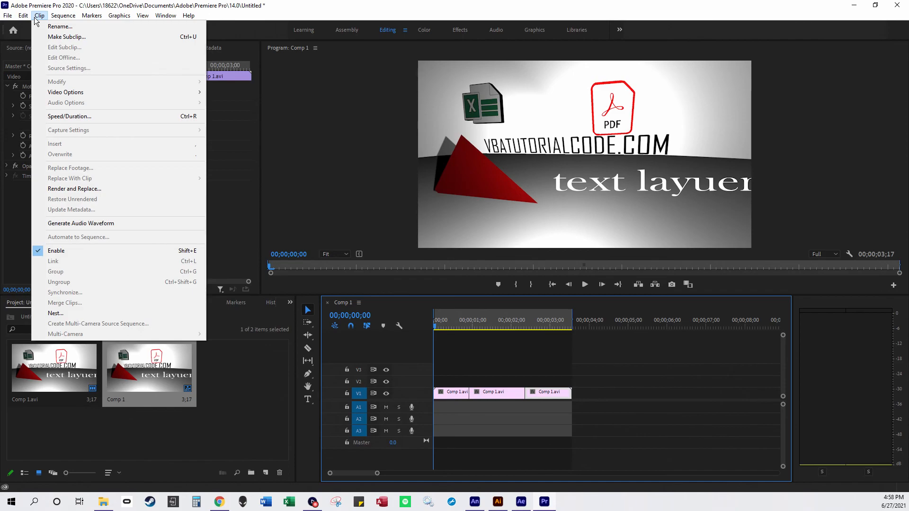
left_click(74, 116)
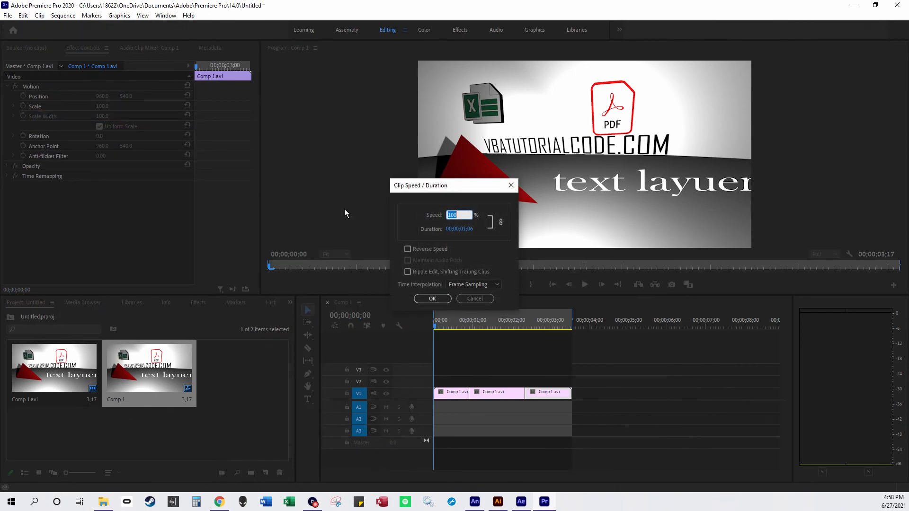
type("200")
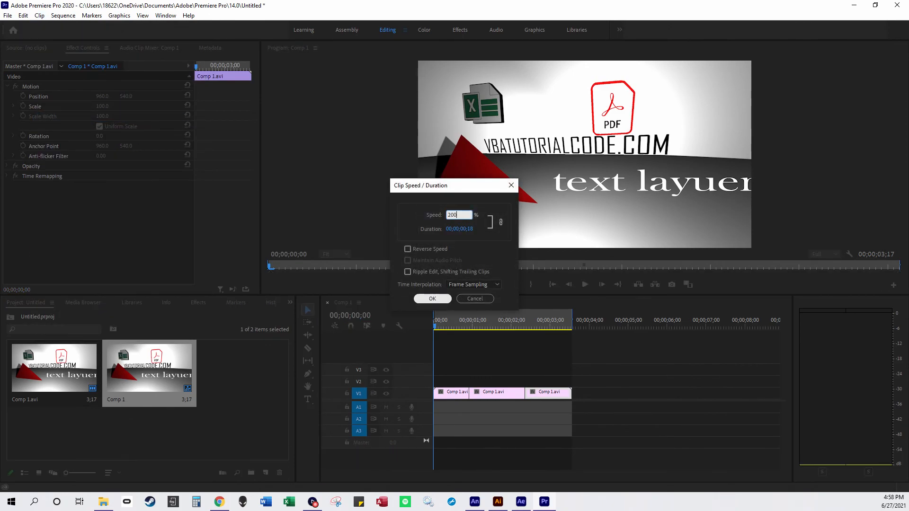
left_click(436, 299)
Step: Set the last clip's Scale to 226 and its Position to 1994, 692
left_click_drag(450, 334, 544, 336)
left_click_drag(103, 106, 524, 96)
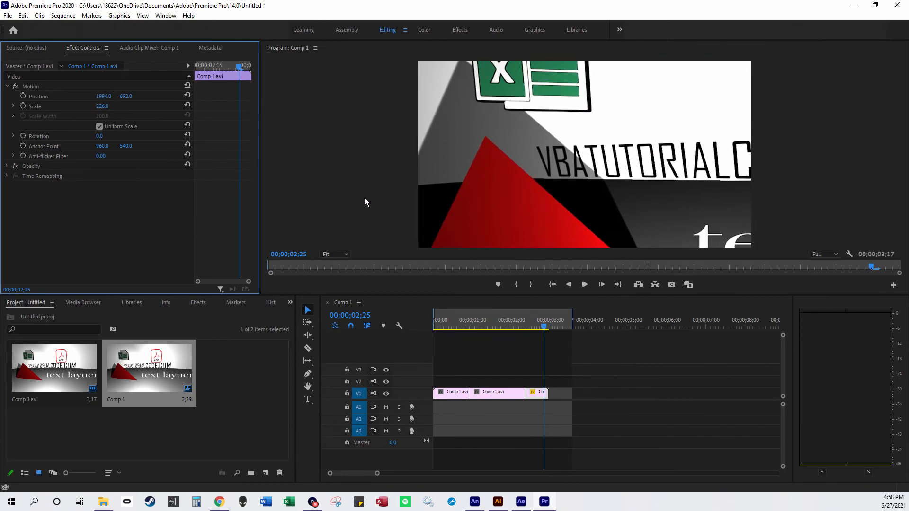
Step: Start Scale keyframing on the last clip at 00;00;02;17 and set Scale to 50 at an earlier time
mouse_move(548, 328)
left_mouse_down()
mouse_move(524, 327)
mouse_move(533, 327)
left_mouse_up()
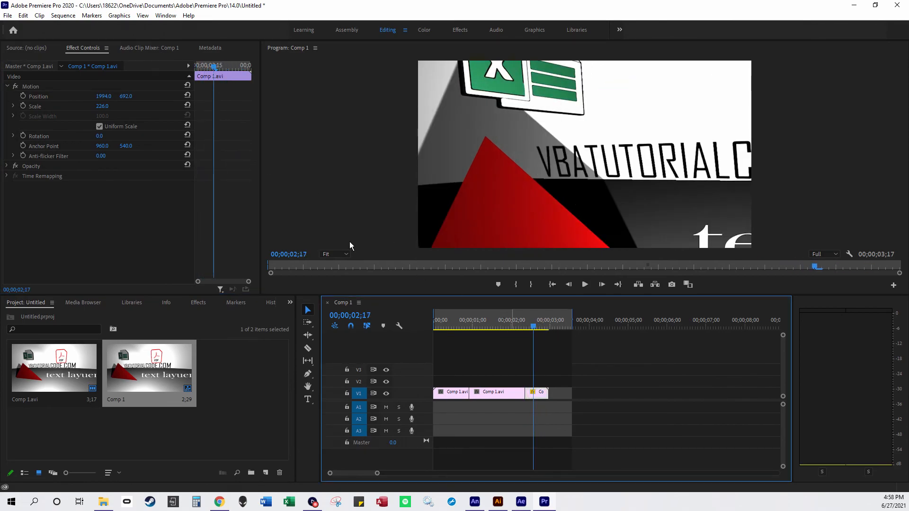
left_click(22, 106)
left_click_drag(533, 327, 453, 328)
left_click(100, 107)
type("50")
key("Return")
Step: Delete the last clip's existing Scale keyframes and restart Scale keyframing with the current time at 00;00;00;02
mouse_move(452, 325)
left_mouse_down()
mouse_move(559, 333)
mouse_move(436, 331)
left_mouse_up()
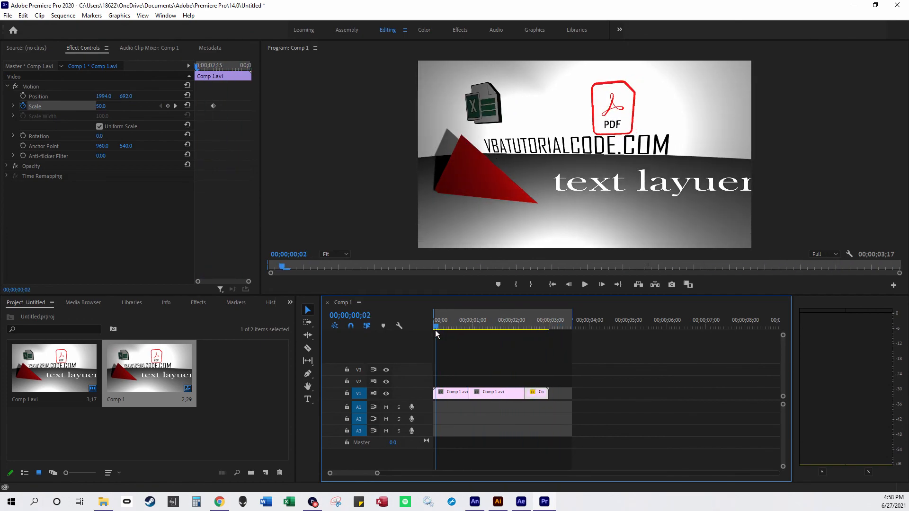
left_click(20, 106)
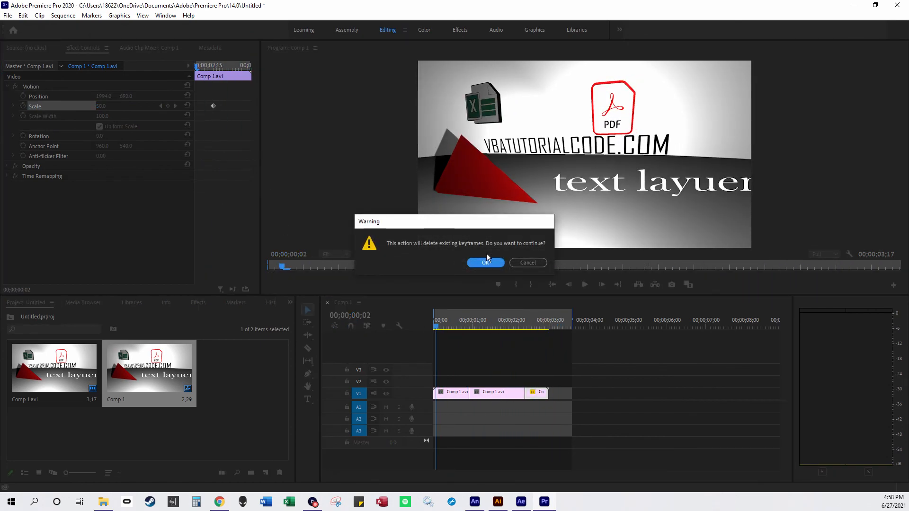
left_click(486, 258)
left_click(22, 106)
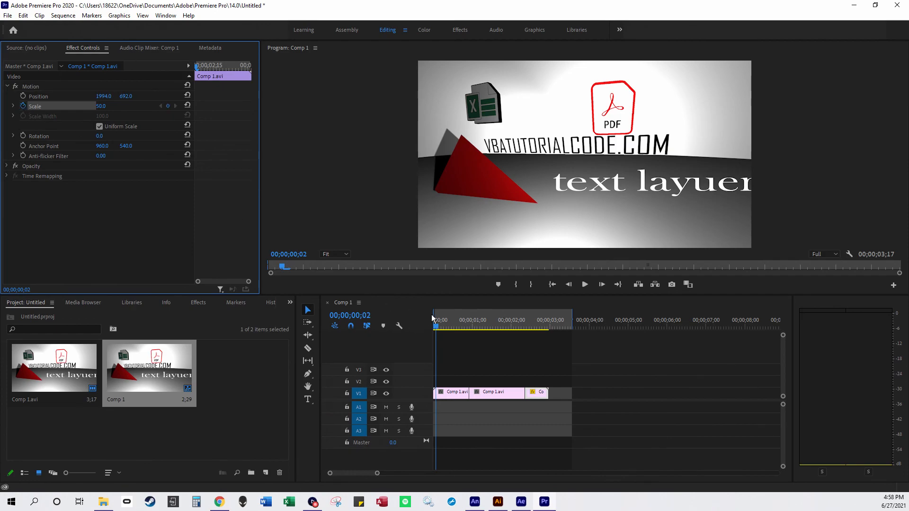
Step: Add a Scale keyframe of 500 at 00;00;02;24 on the last clip and check the zoom at 00;00;02;15
left_click_drag(436, 328, 542, 339)
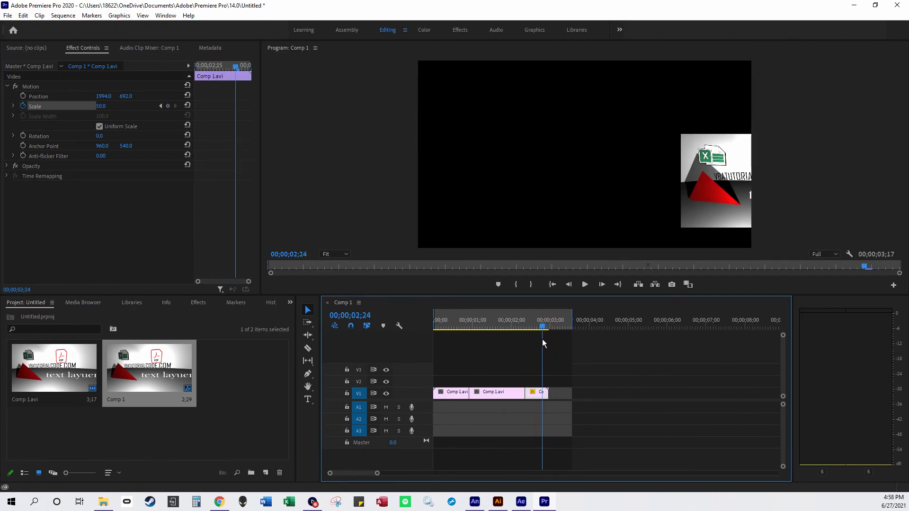
left_click(101, 107)
type("500")
key("Return")
mouse_move(542, 329)
left_mouse_down()
mouse_move(474, 329)
mouse_move(531, 329)
left_mouse_up()
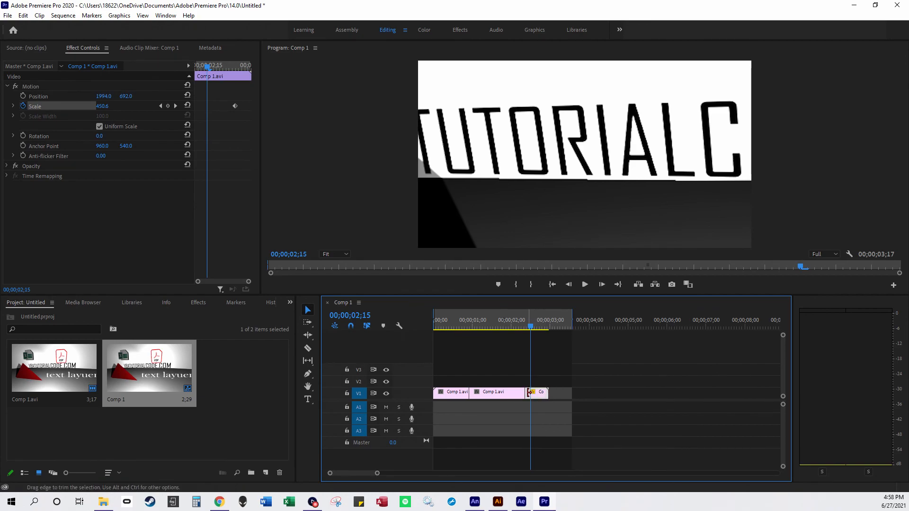
left_click_drag(576, 370, 471, 404)
right_click(463, 396)
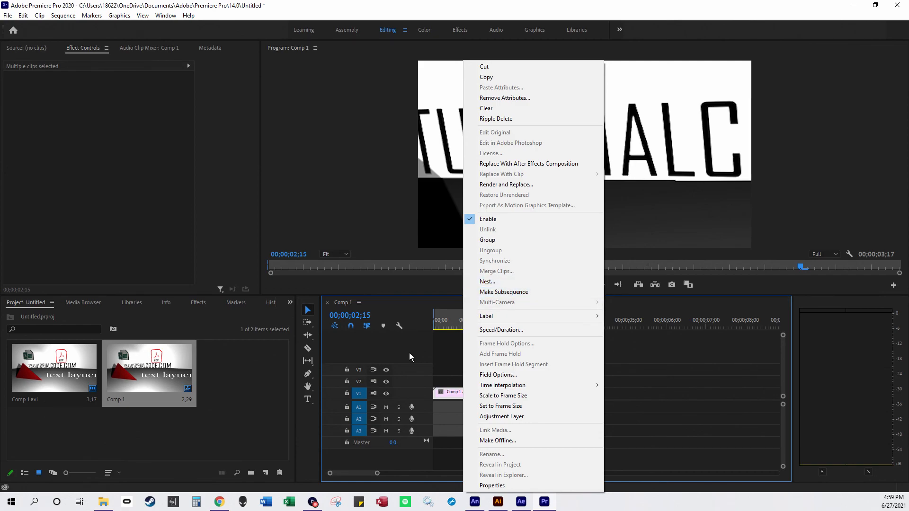
left_click(352, 353)
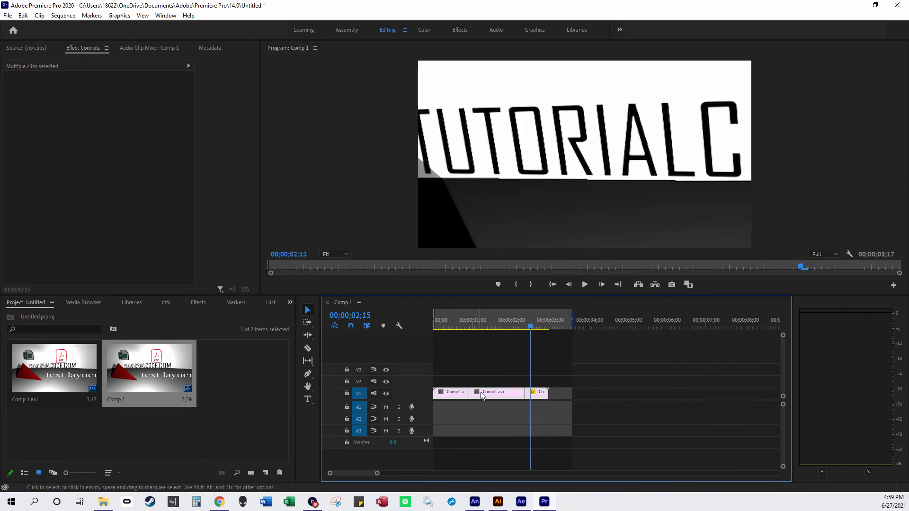
right_click(533, 393)
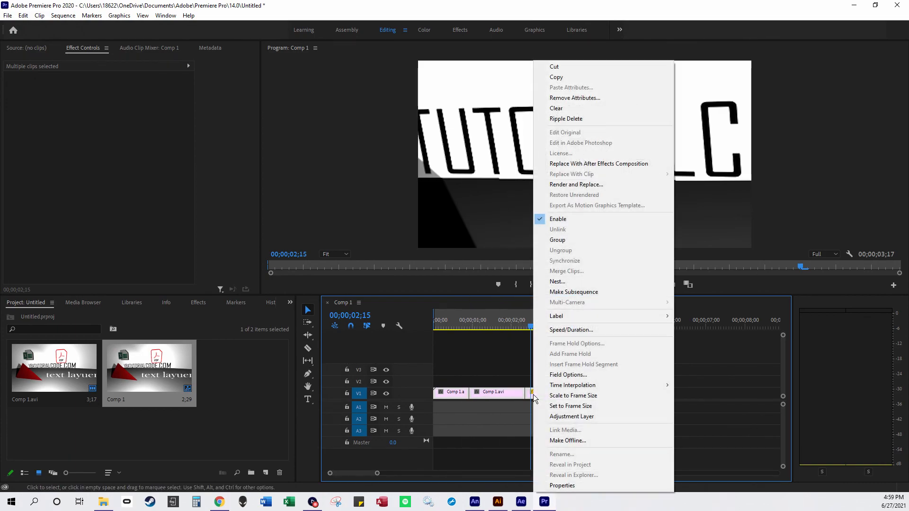
left_click(490, 361)
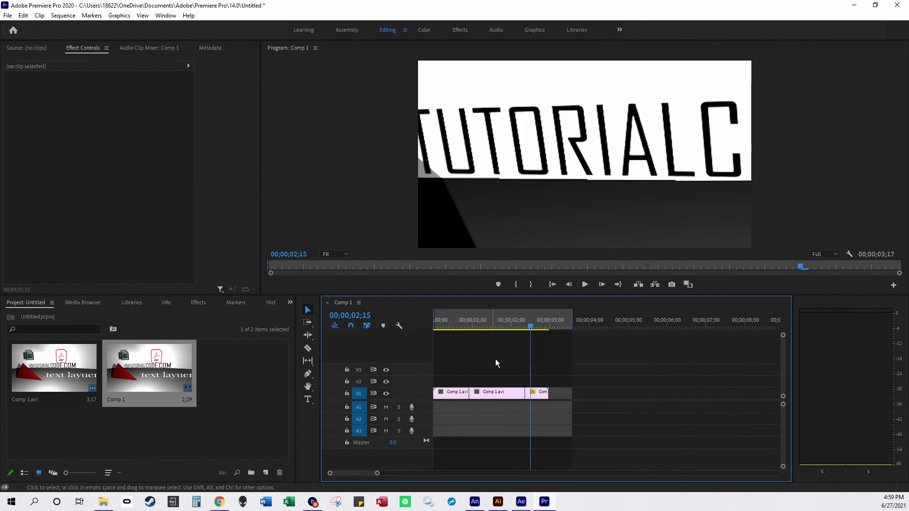
Step: Select the last clip and return the current time to the start of the sequence
mouse_move(531, 331)
left_mouse_down()
mouse_move(544, 331)
mouse_move(535, 332)
left_mouse_up()
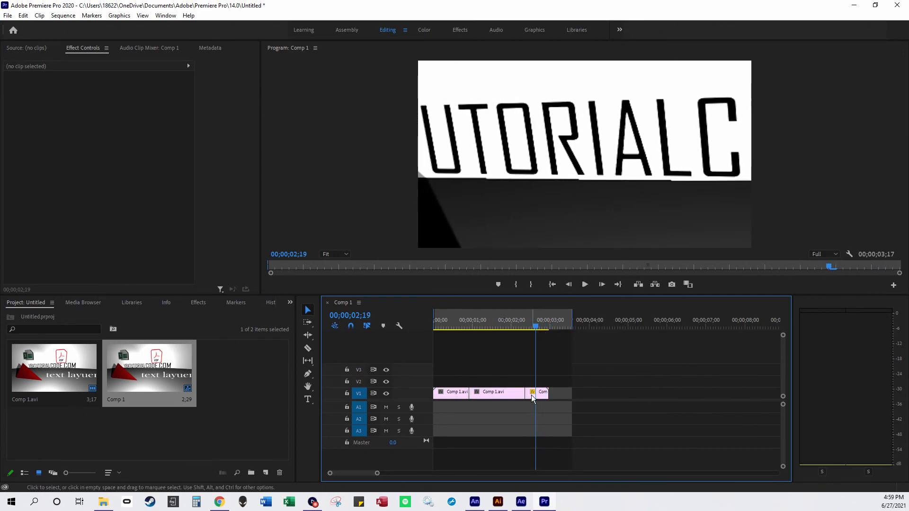
left_click(531, 395)
left_click_drag(541, 329, 428, 327)
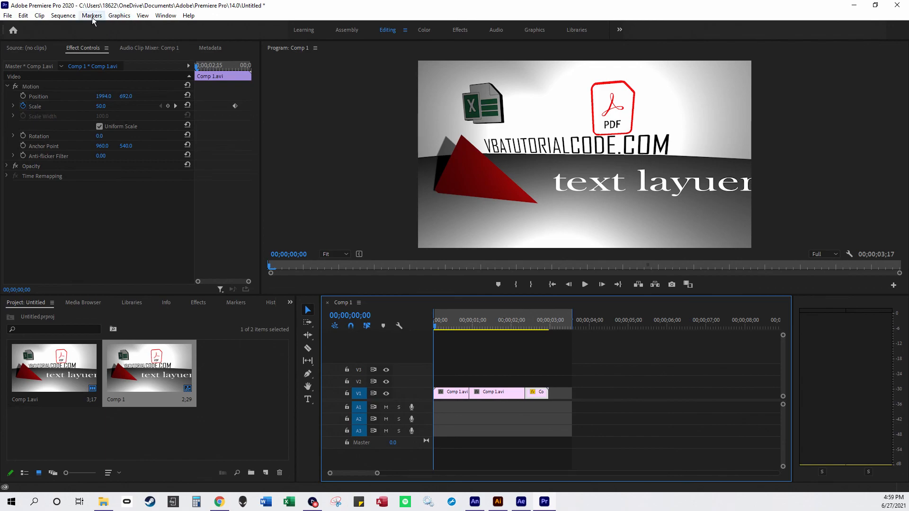
left_click(63, 16)
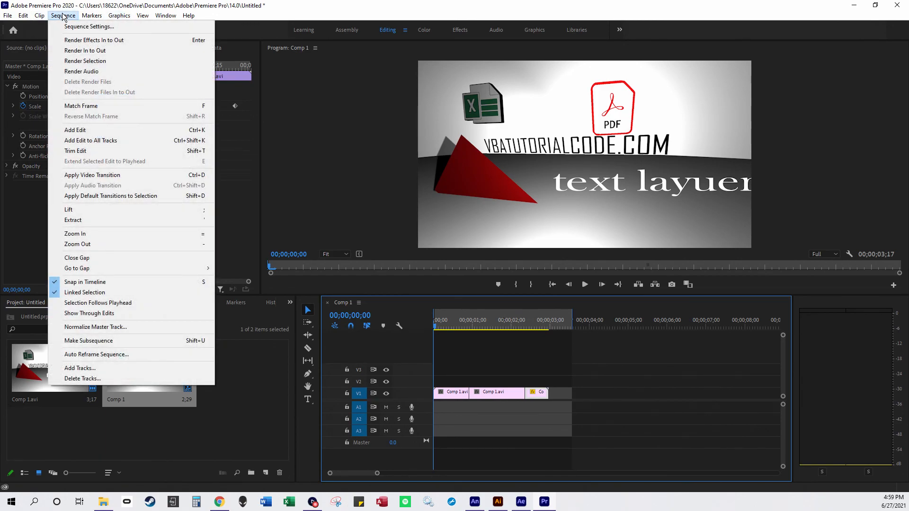
left_click(380, 344)
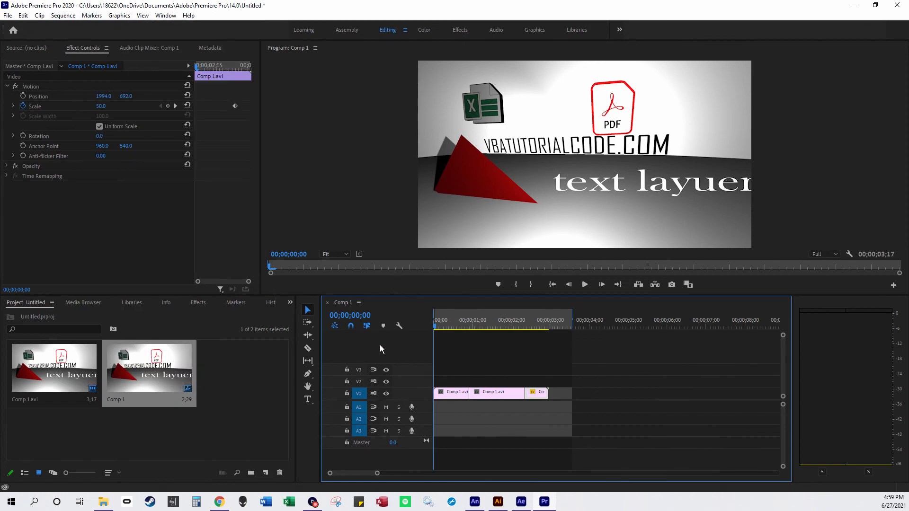